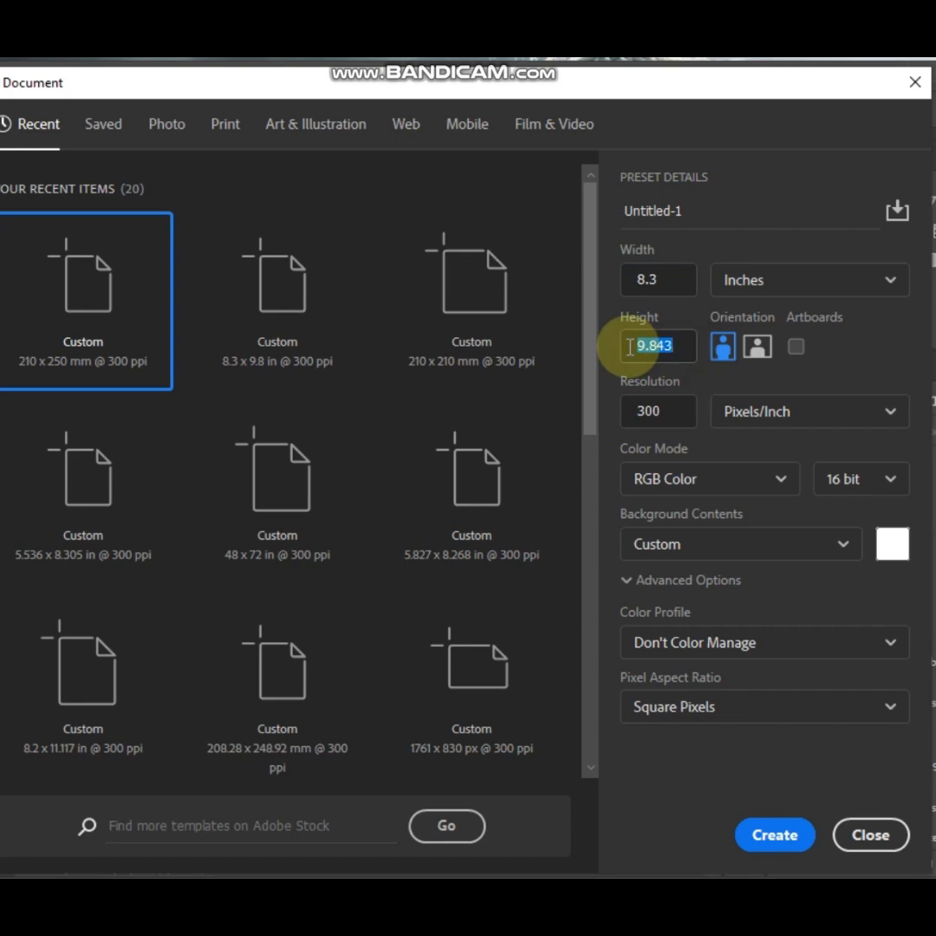
Create a new 300 ppi RGB document with a width of 8.3 inches and the height set to 10 inches
type("10")
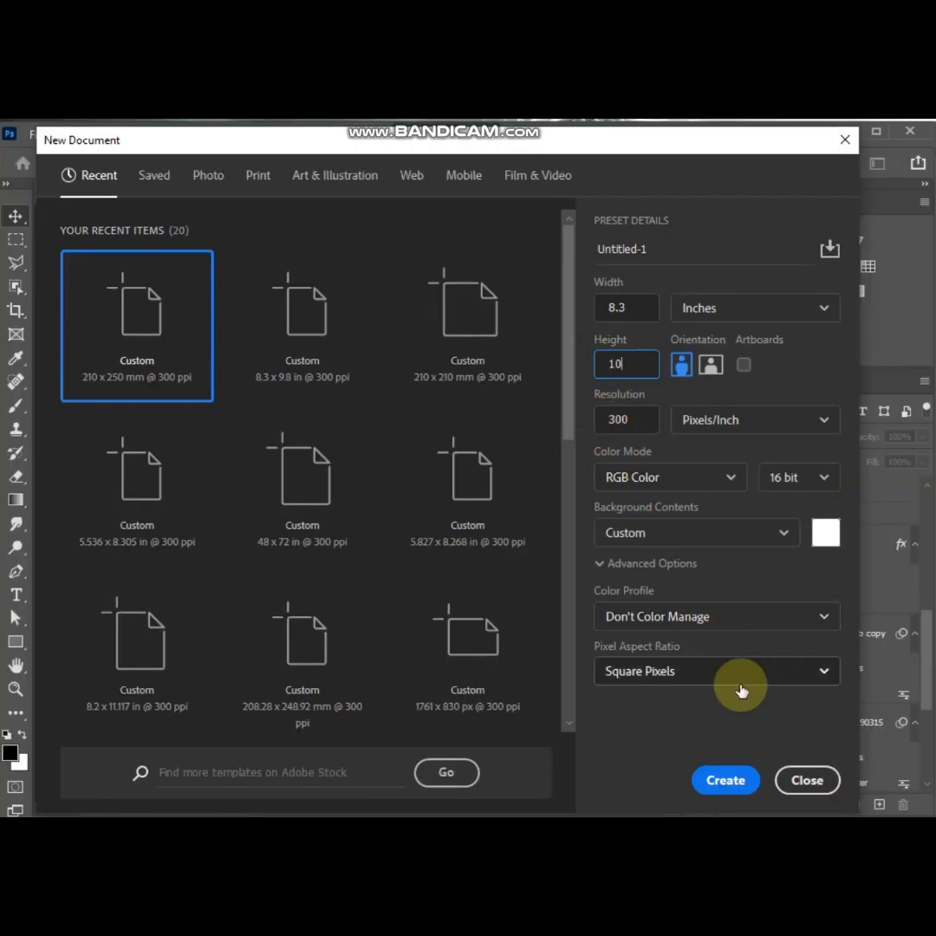
left_click(725, 780)
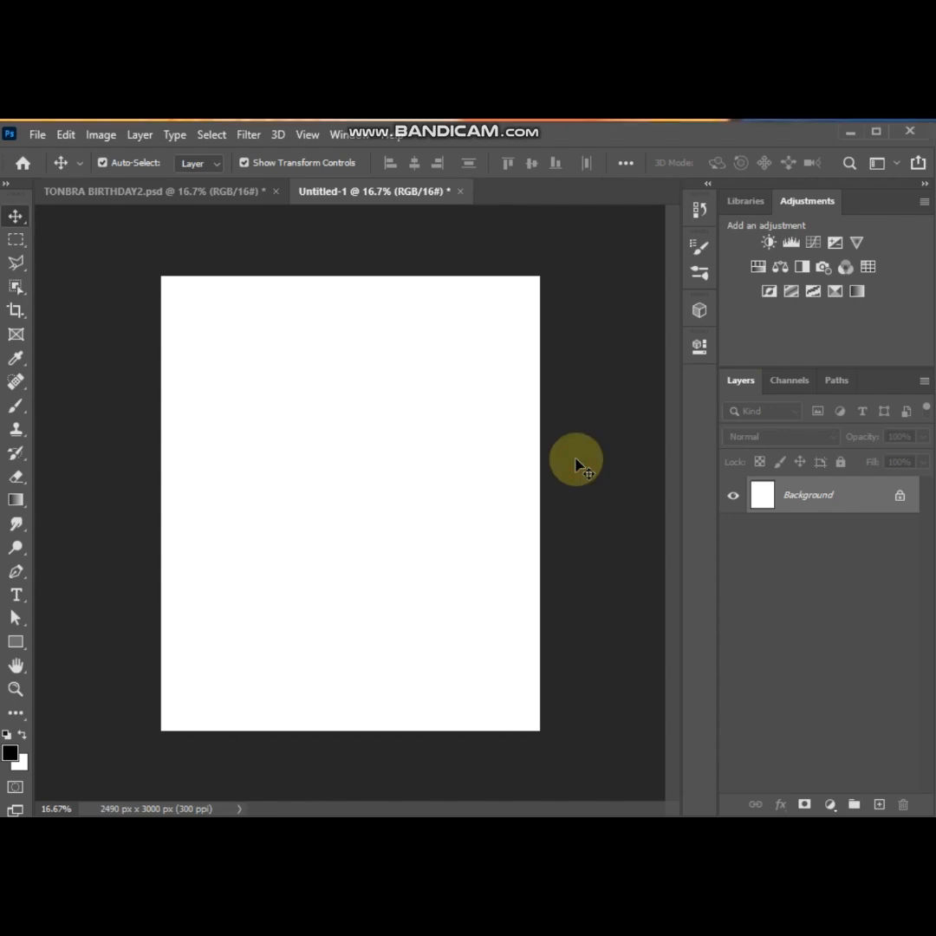
Place seven images from New folder (15) in File Explorer into the document, leaving out the 3ad83fa3… and ae9d636d… files
key("alt+Tab")
left_click(333, 343)
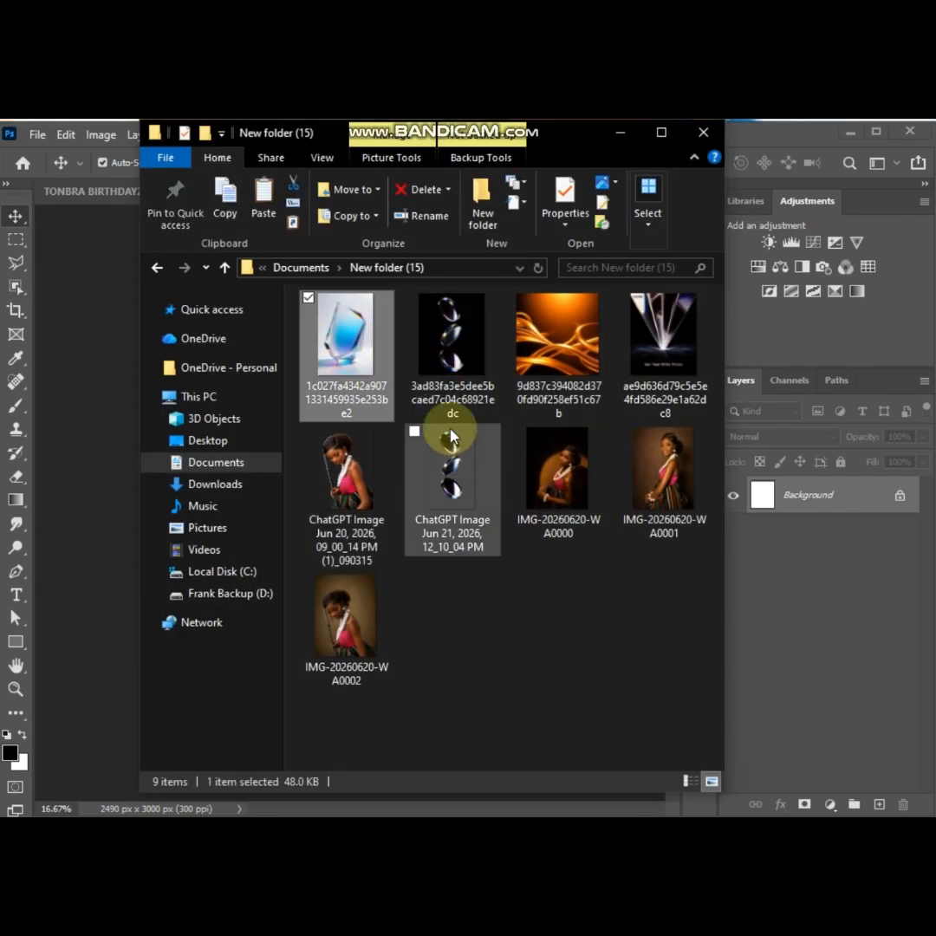
left_click(553, 351, "ctrl")
left_click(345, 470, "ctrl")
left_click(451, 472, "ctrl")
left_click(549, 472, "ctrl")
left_click(657, 475, "ctrl")
left_click(336, 646, "ctrl")
left_click_drag(336, 646, 97, 559)
key("Return")
key("Return")
key("Return")
key("Return")
key("Return")
key("Return")
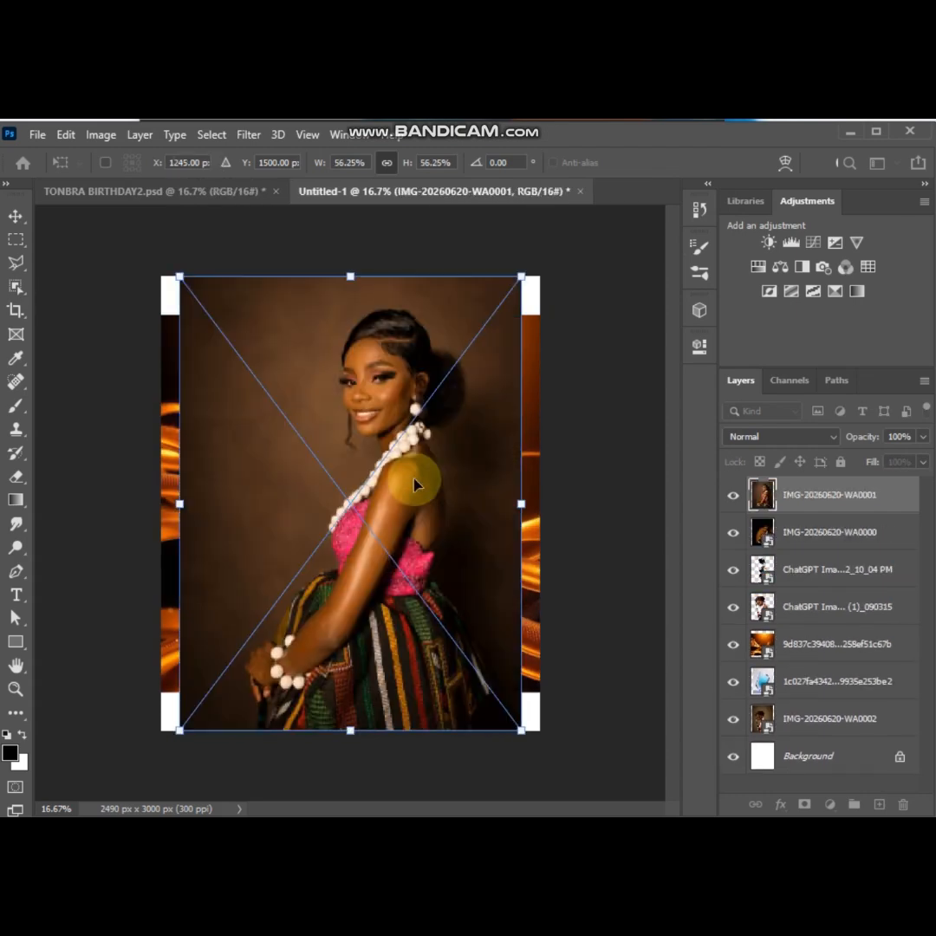
key("Return")
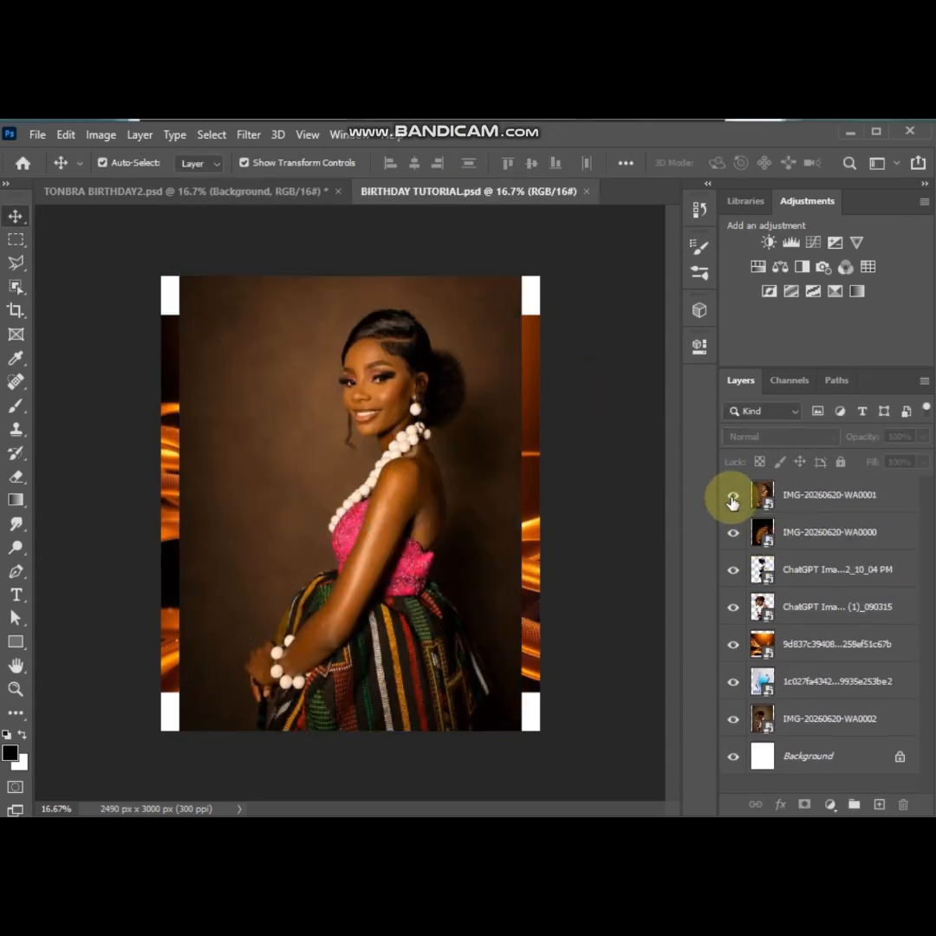
Hide all the placed image layers except the ChatGPT Image (1)_090315 portrait cutout and select that layer
left_click_drag(733, 495, 735, 704)
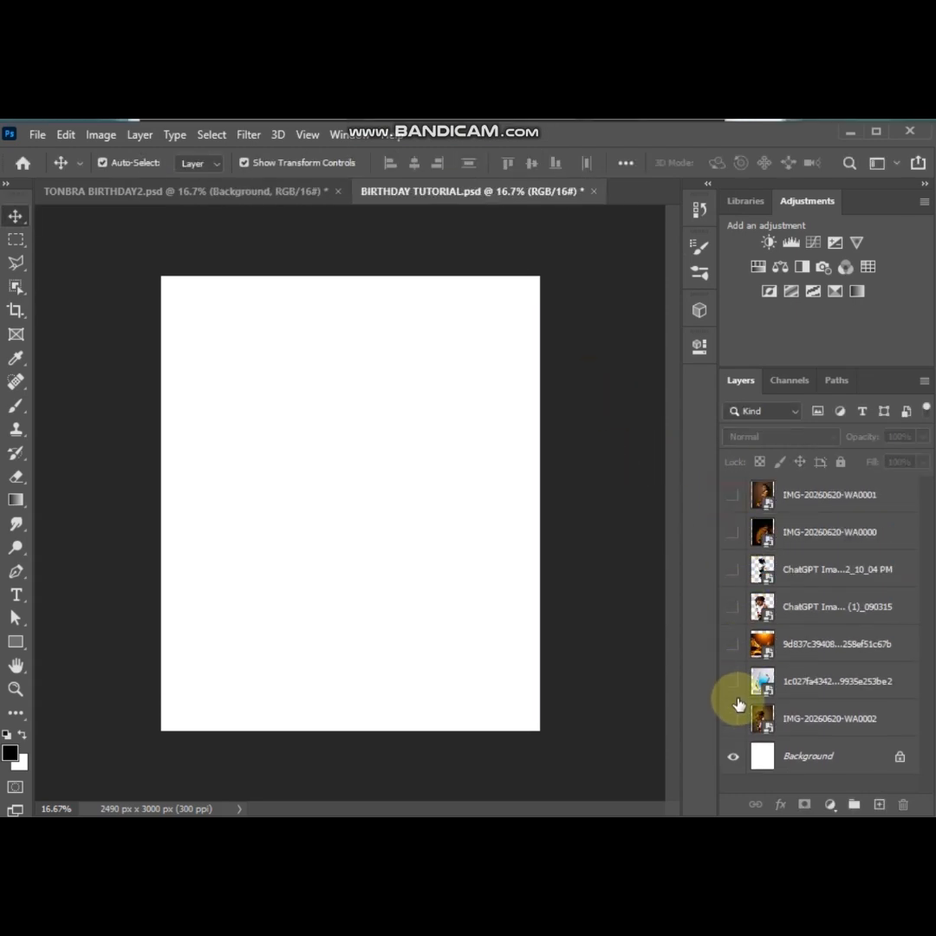
left_click(734, 607)
left_click(765, 607)
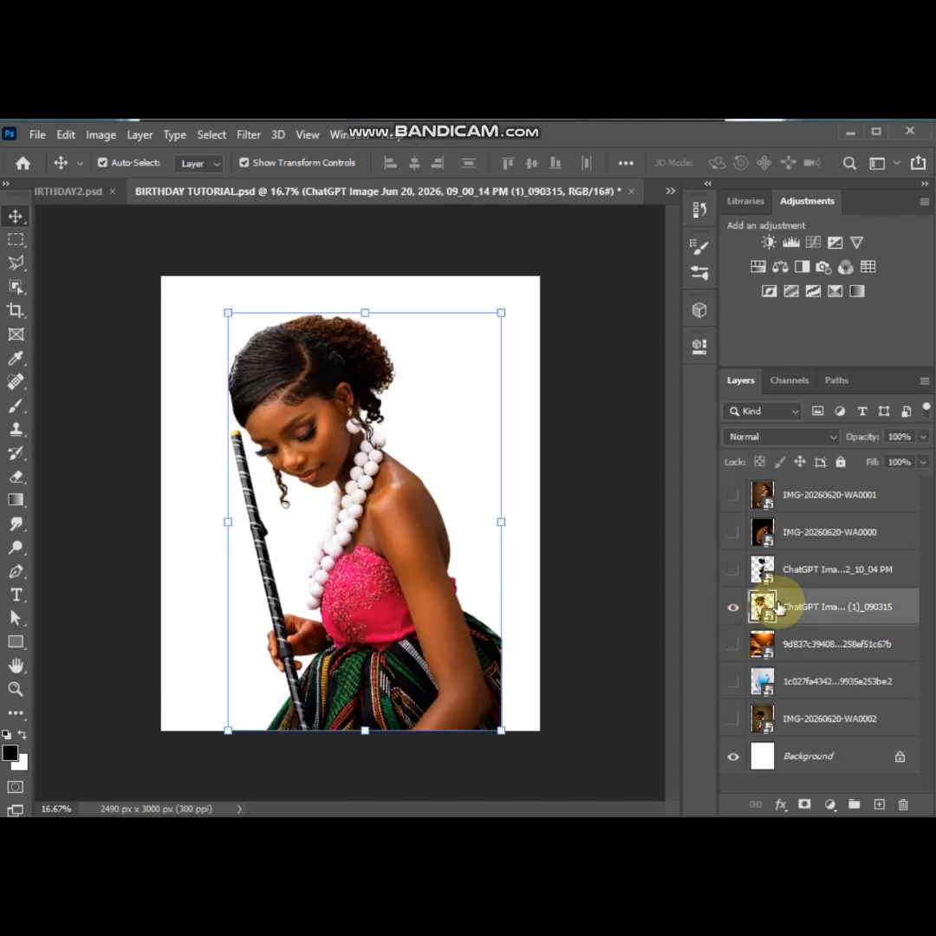
Scale the portrait cutout to about 43% and move it to the lower-left part of the canvas
key("ctrl+t")
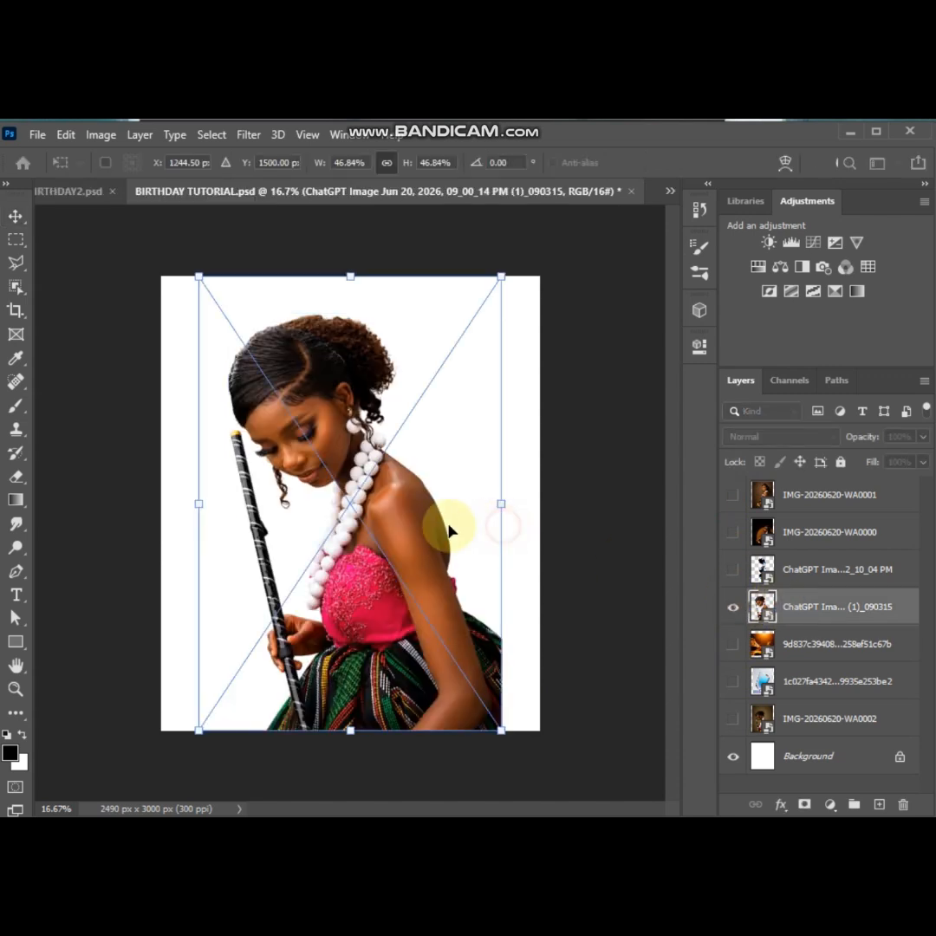
left_click_drag(391, 527, 339, 550)
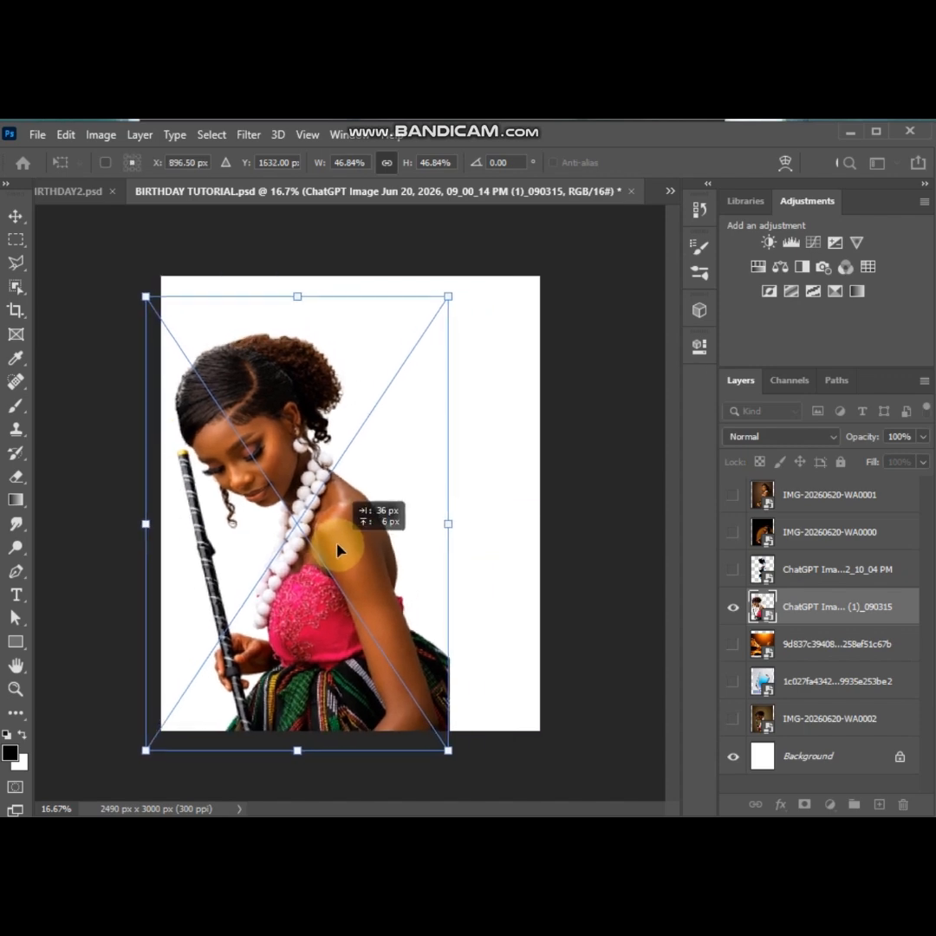
left_click_drag(443, 298, 424, 333)
left_click_drag(318, 581, 313, 581)
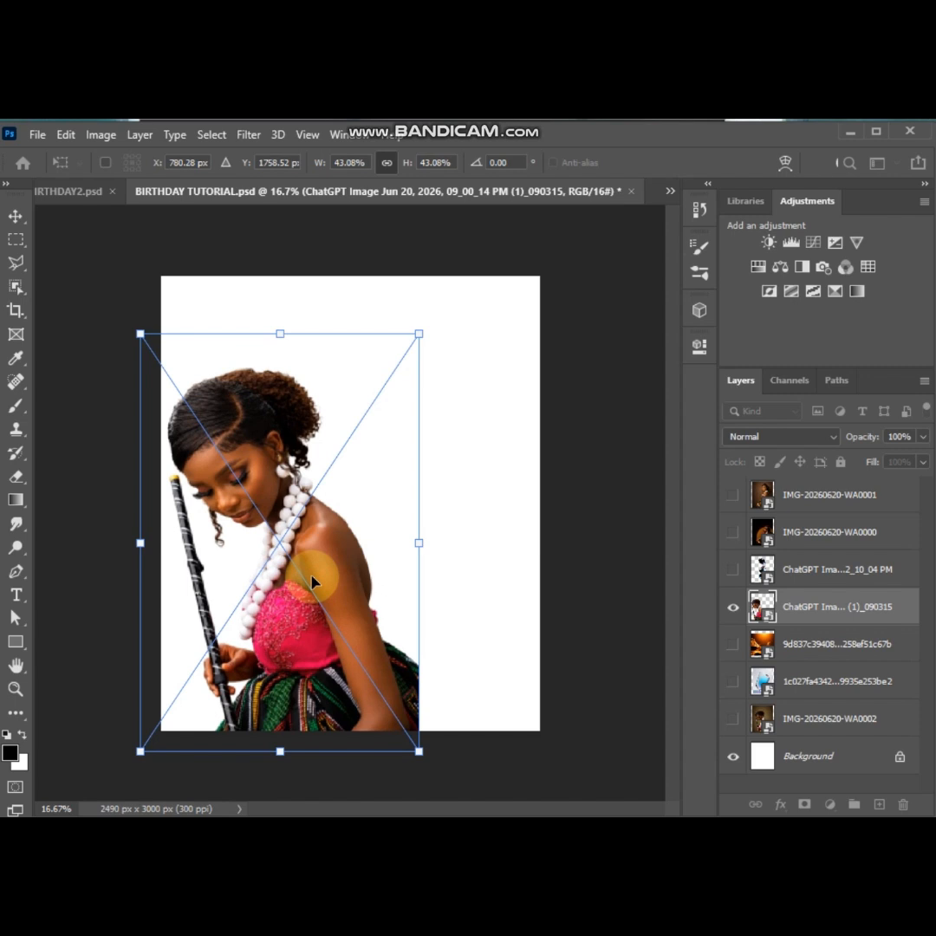
key("Return")
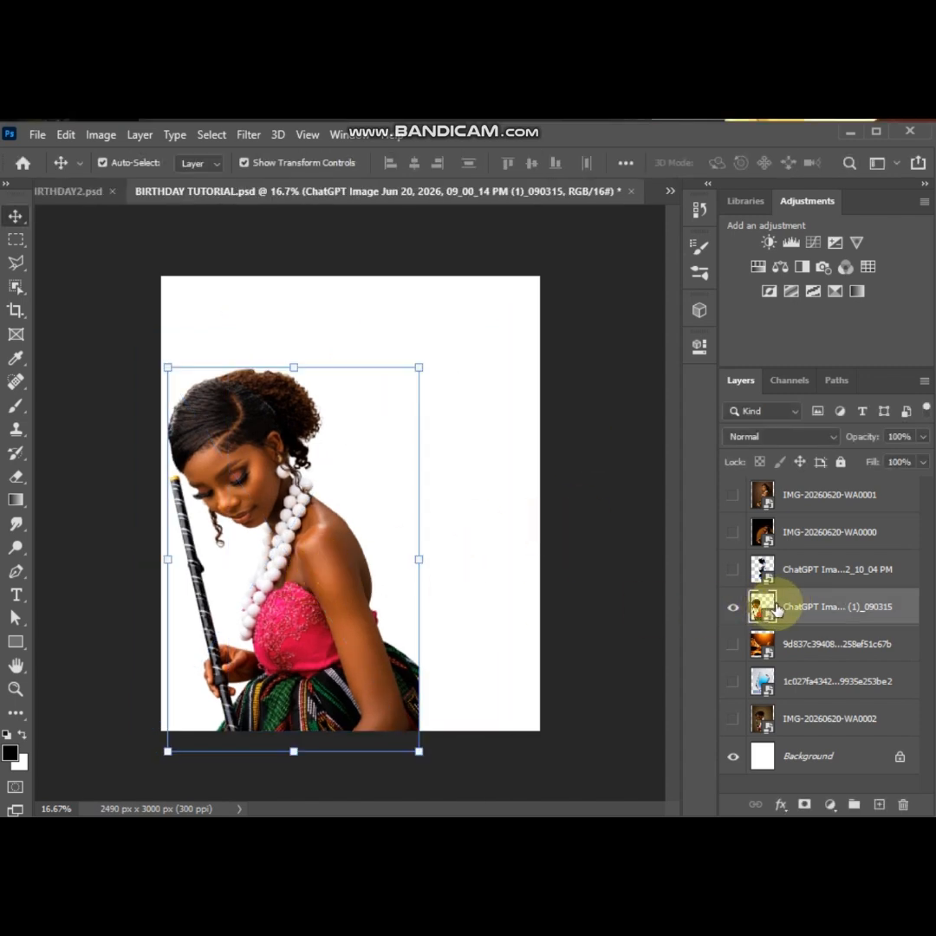
Duplicate the portrait cutout layer and enlarge the original beneath it to about 70%, shifting it toward the canvas's right side
key("ctrl+j")
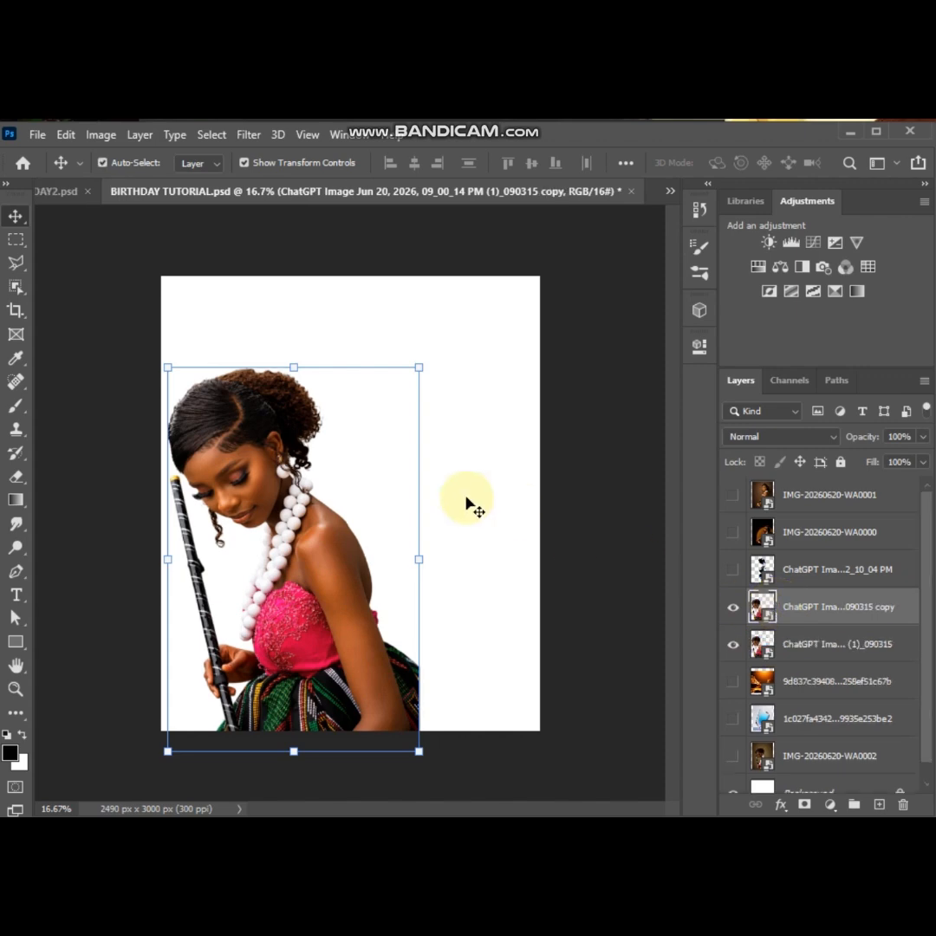
left_click(826, 652)
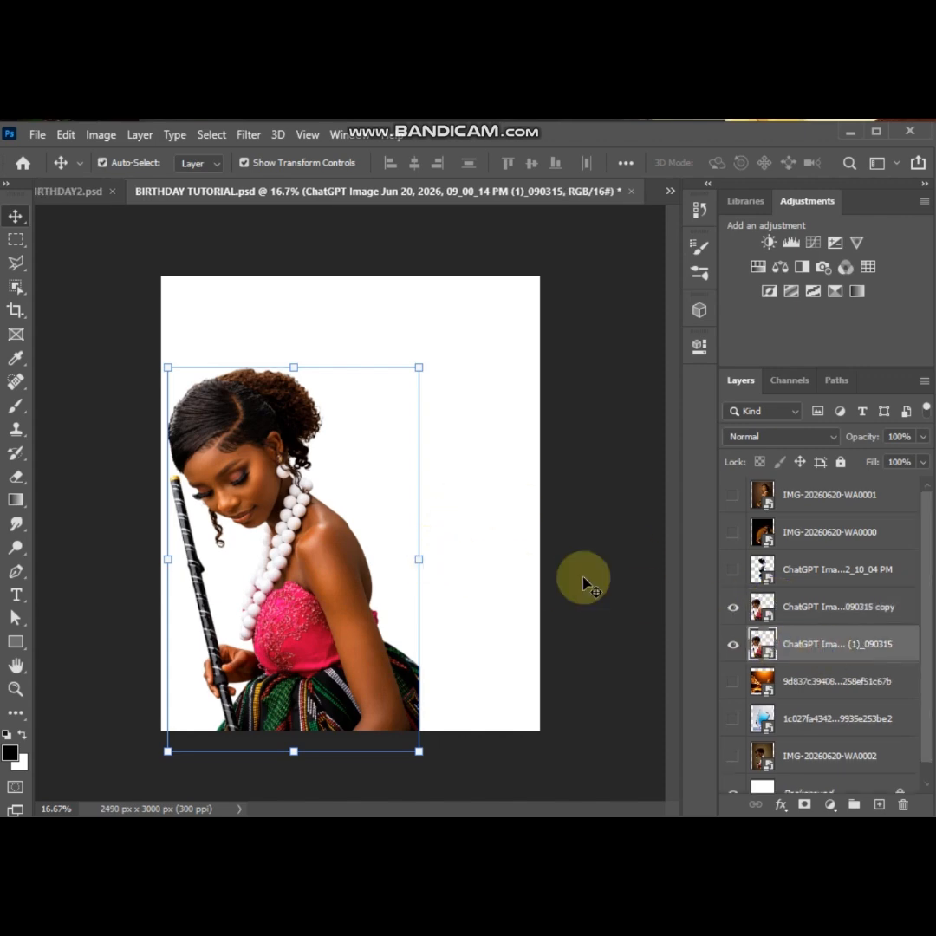
left_click(423, 560)
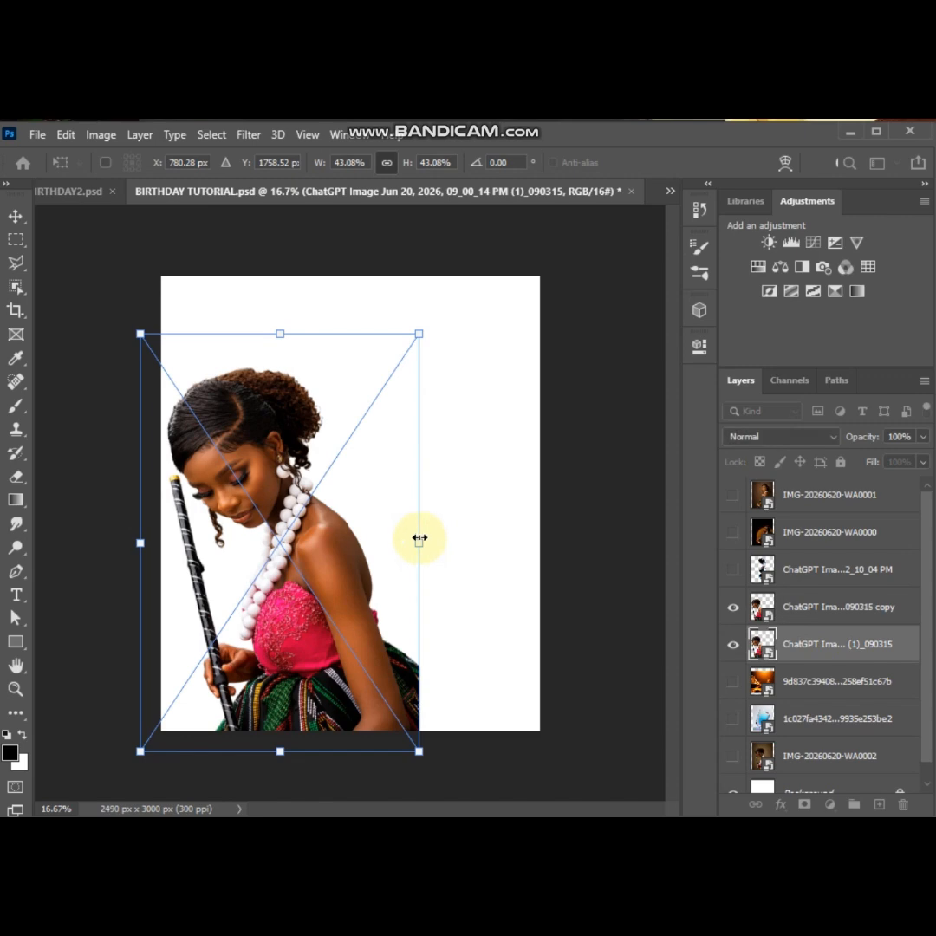
left_click_drag(418, 538, 591, 520)
left_click_drag(399, 500, 460, 498)
key("ctrl+minus")
key("ctrl+minus")
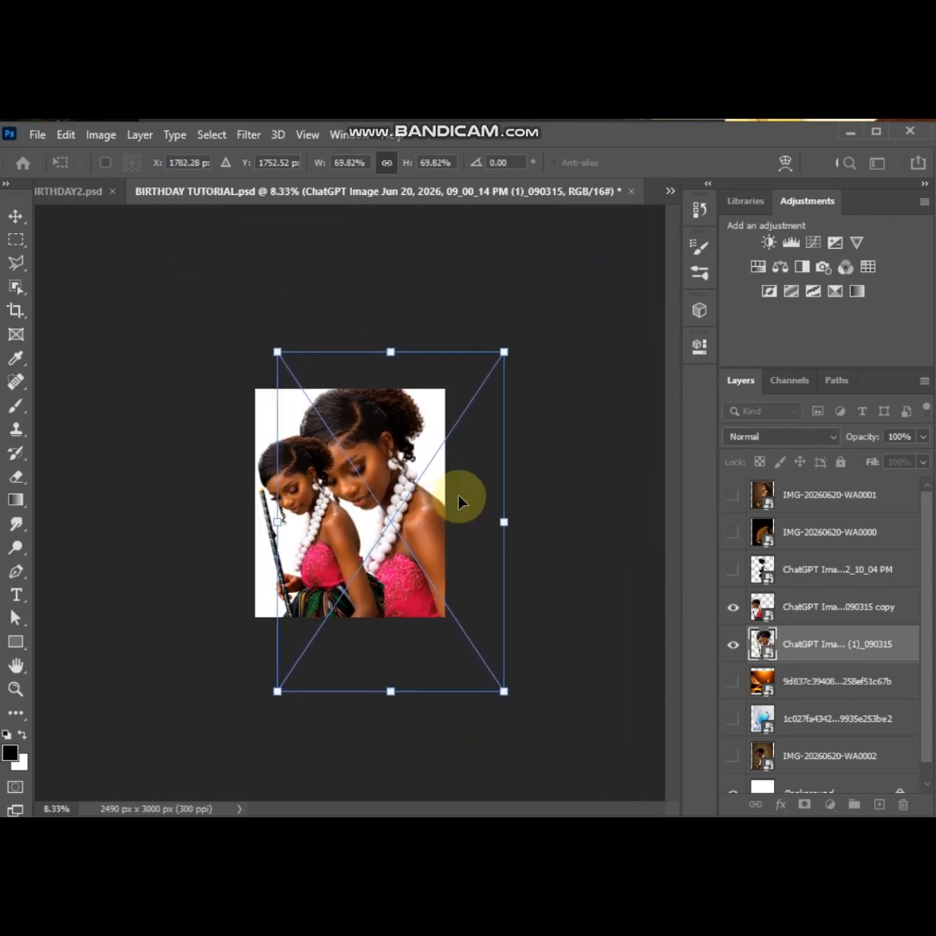
Enlarge the original portrait cutout to about 106% and position its face across the upper right of the canvas behind the smaller copy
left_click_drag(504, 691, 551, 762)
left_click_drag(551, 354, 622, 282)
key("ctrl+plus")
mouse_move(379, 434)
left_mouse_down()
mouse_move(389, 438)
mouse_move(372, 438)
mouse_move(373, 449)
left_mouse_up()
left_click_drag(441, 480, 413, 484)
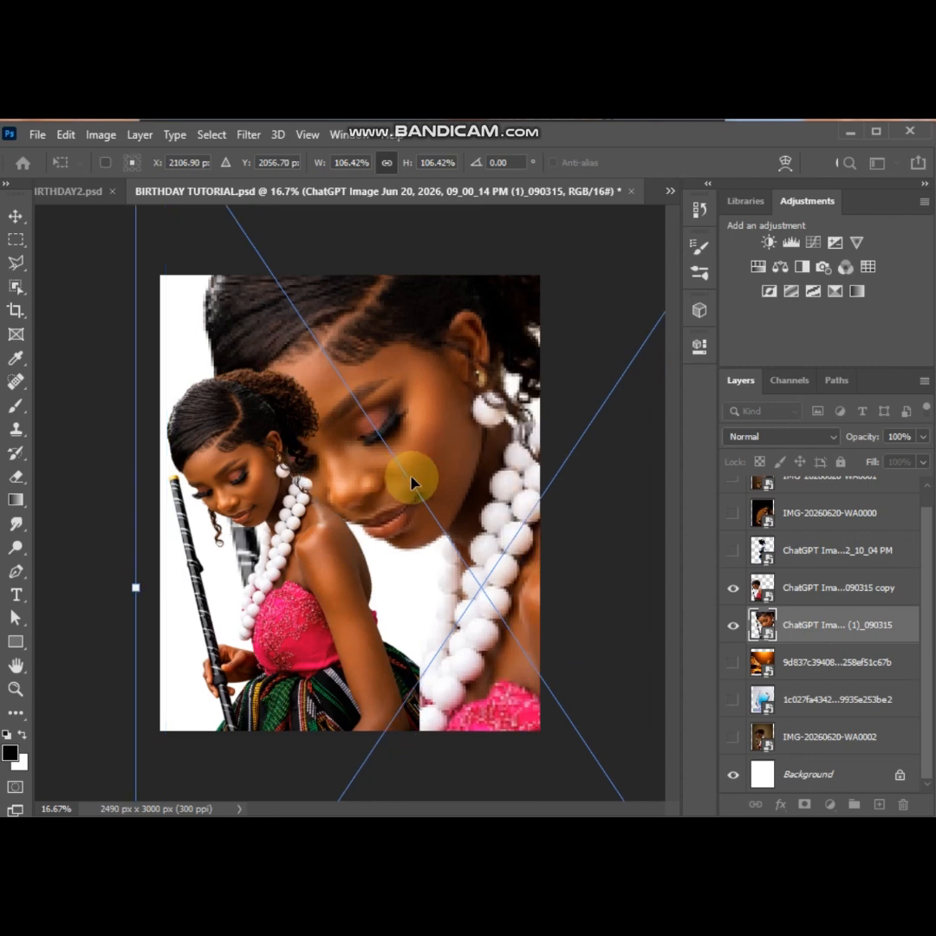
key("ctrl+minus")
key("ctrl+minus")
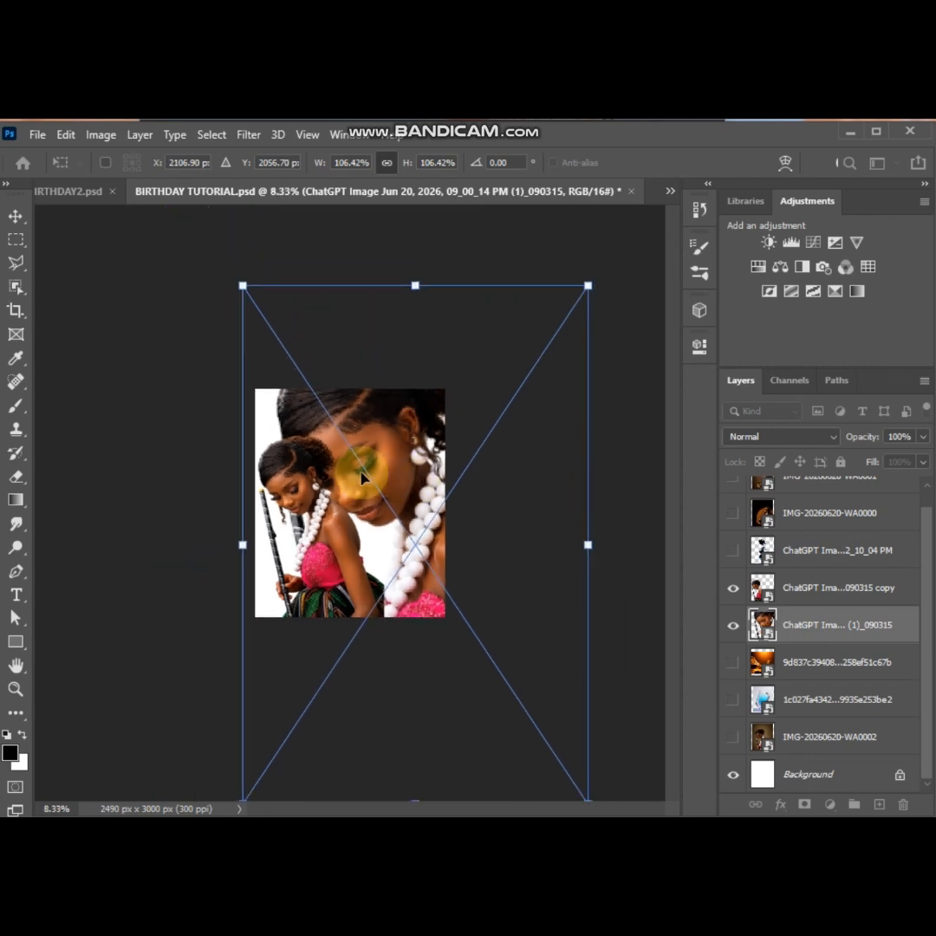
key("ctrl+plus")
key("ctrl+plus")
key("ctrl+plus")
left_click_drag(322, 458, 333, 461)
key("ctrl+minus")
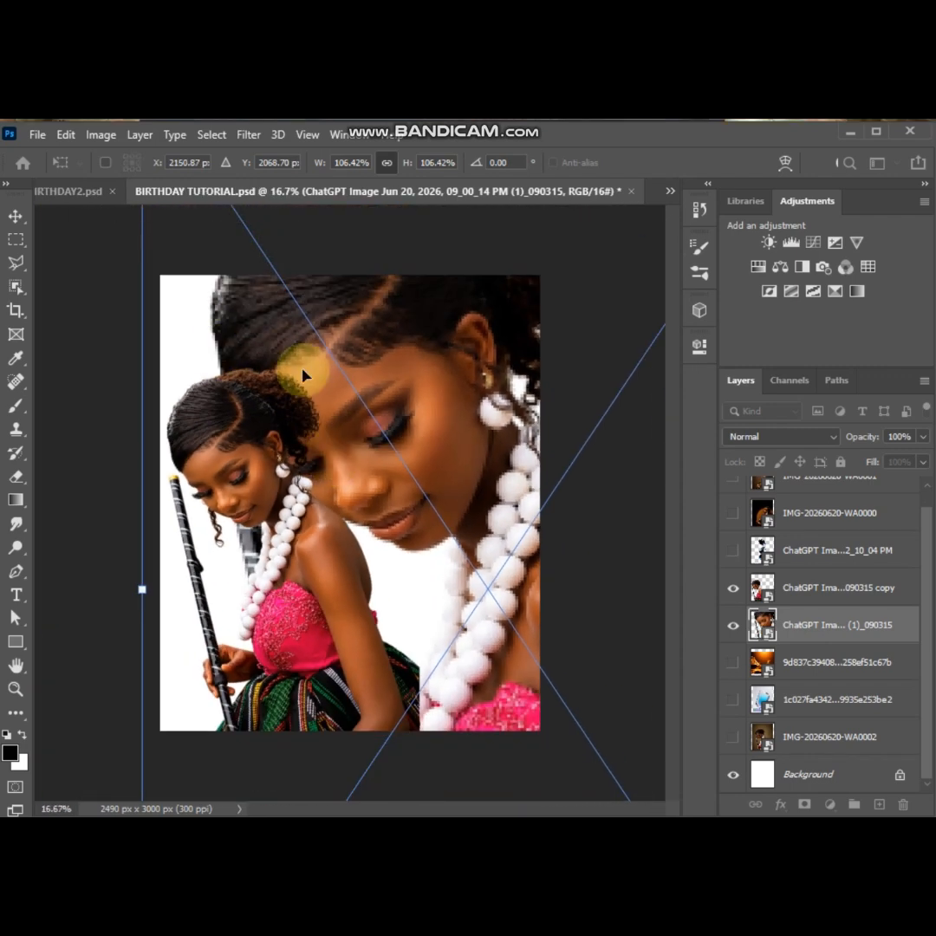
key("Return")
left_click(121, 360)
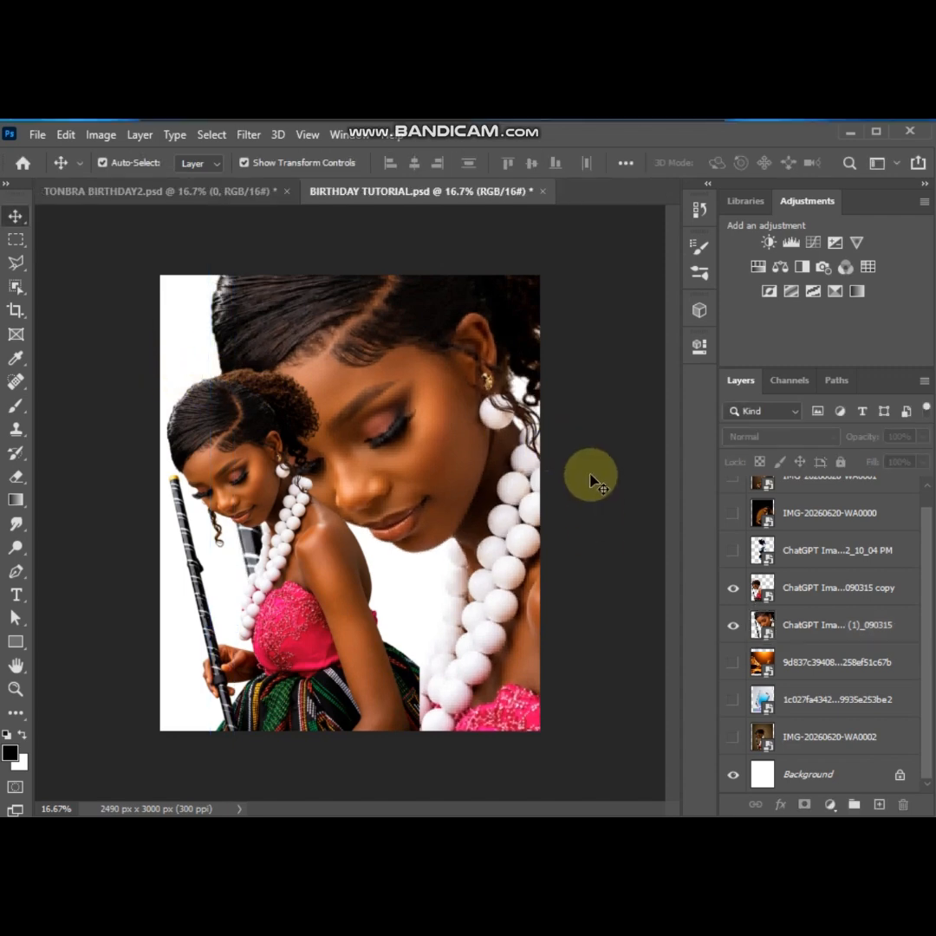
Show the orange light-streak layer, scale it to about 104% and centre it so it covers the whole canvas
left_click(732, 665)
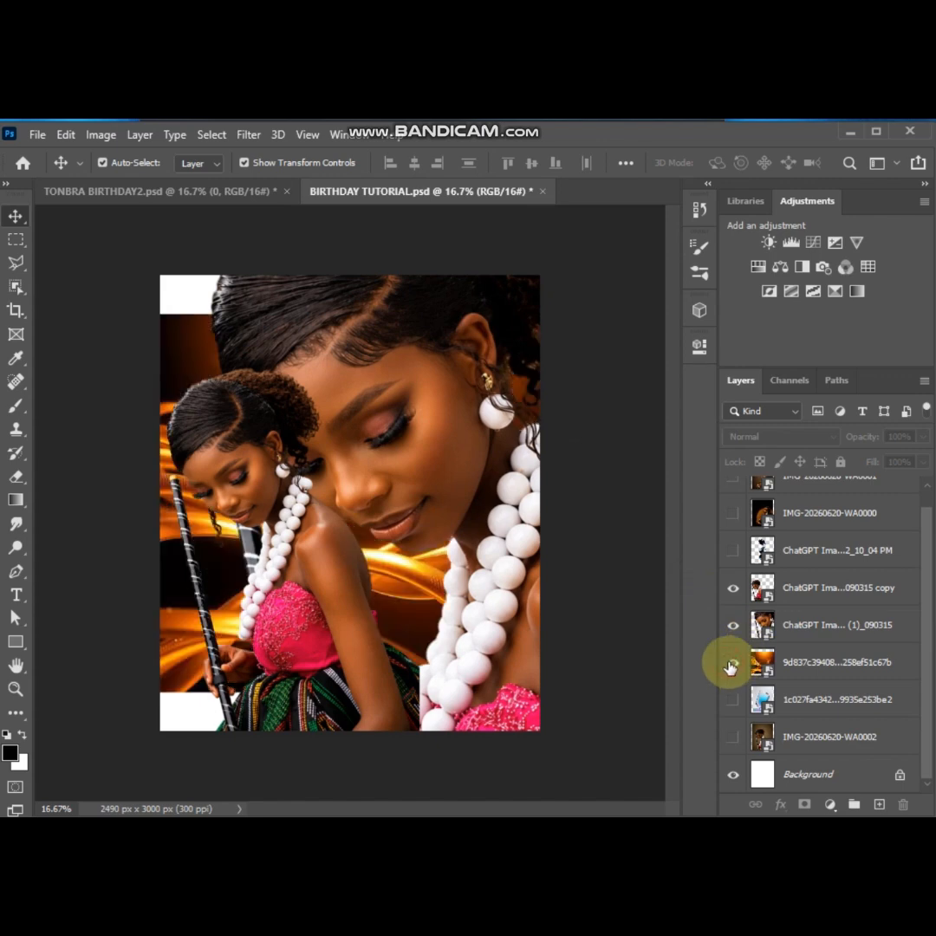
left_click(787, 664)
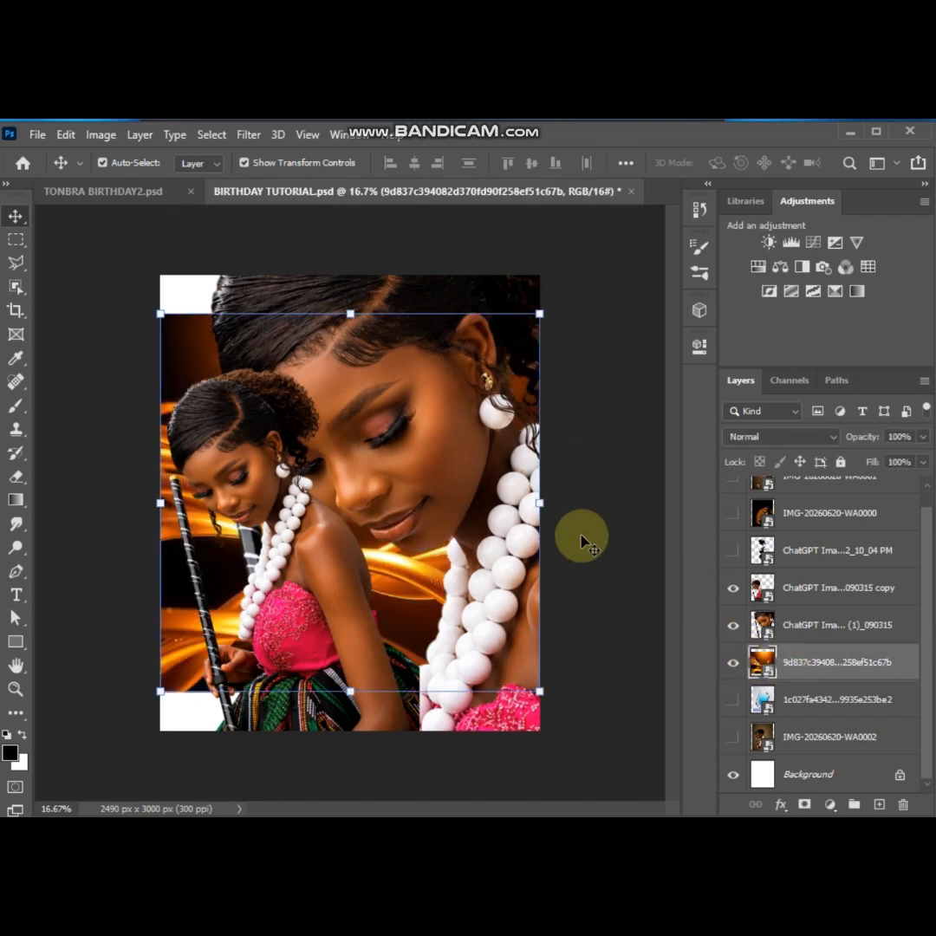
left_click_drag(349, 314, 351, 256)
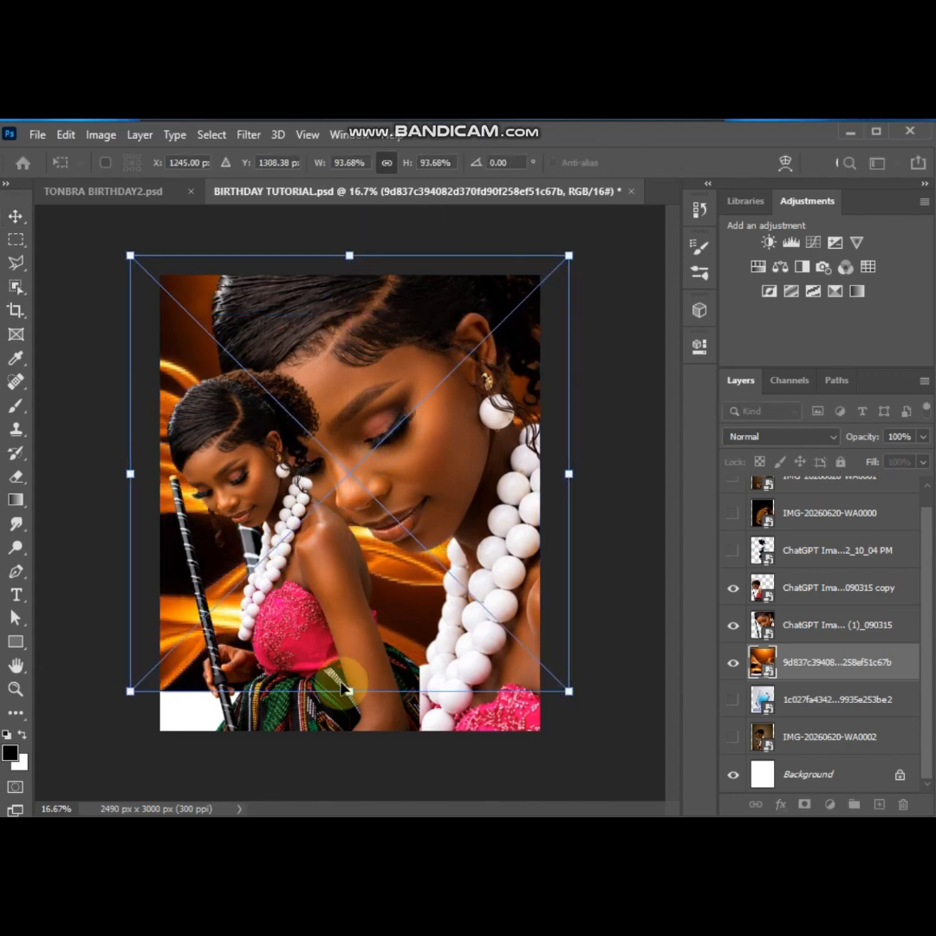
left_click_drag(344, 690, 346, 751)
left_click_drag(600, 504, 592, 504)
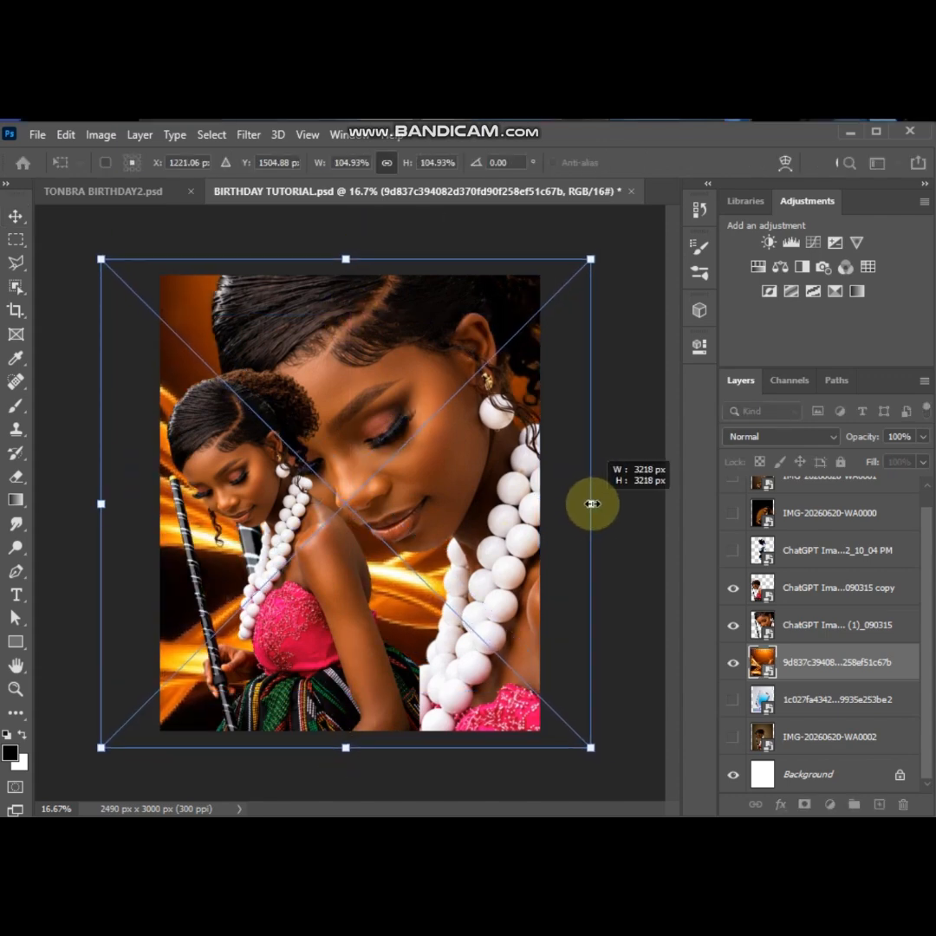
left_click_drag(347, 748, 345, 741)
left_click_drag(342, 504, 339, 502)
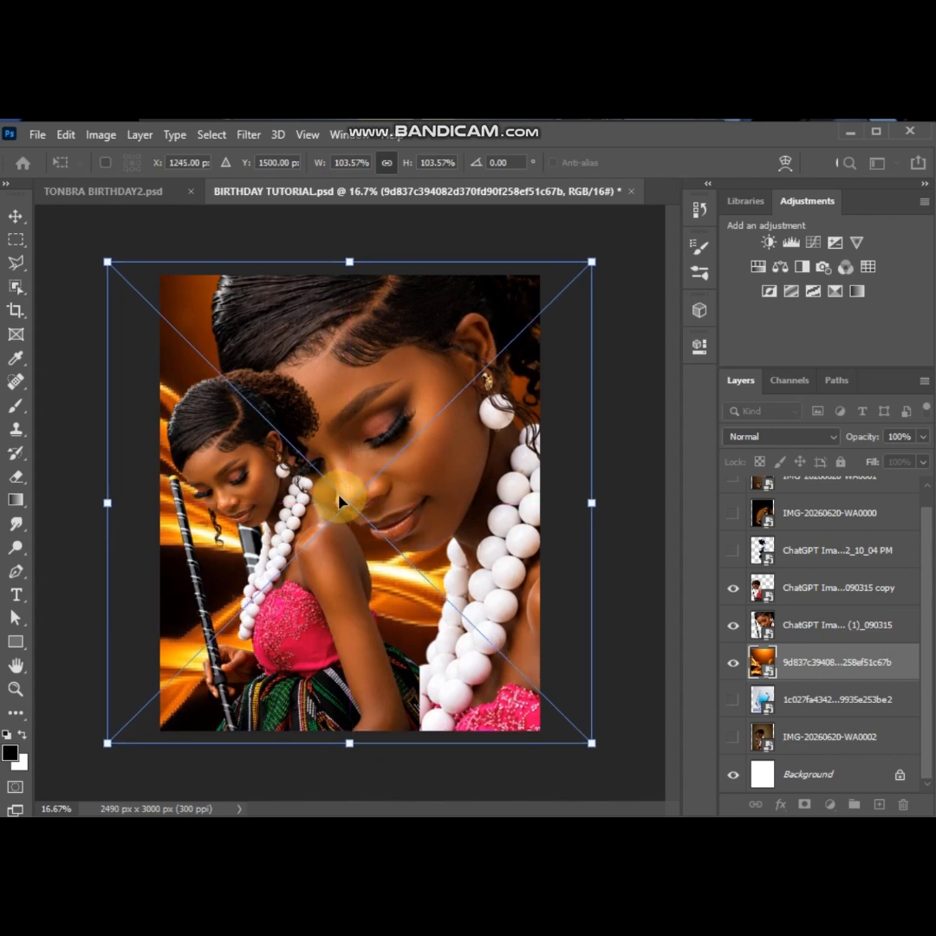
key("Return")
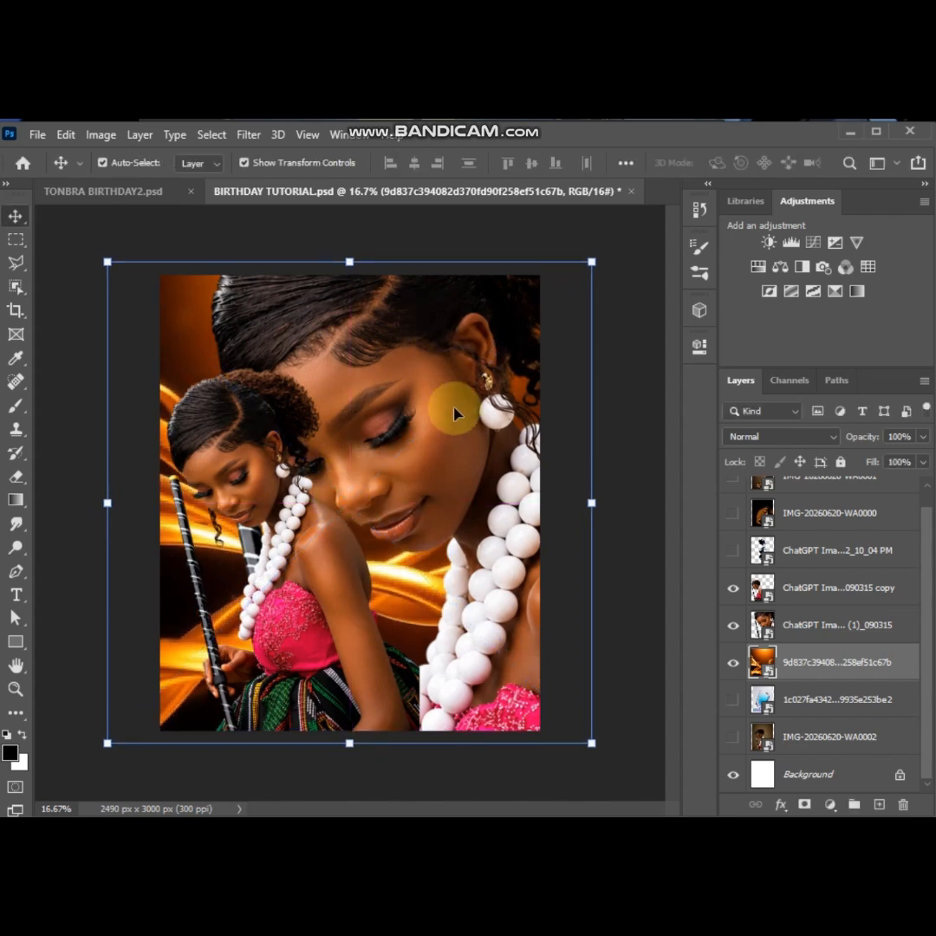
Apply a Gaussian Blur with a radius of 52.4 pixels to the orange light-streak layer
left_click(248, 134)
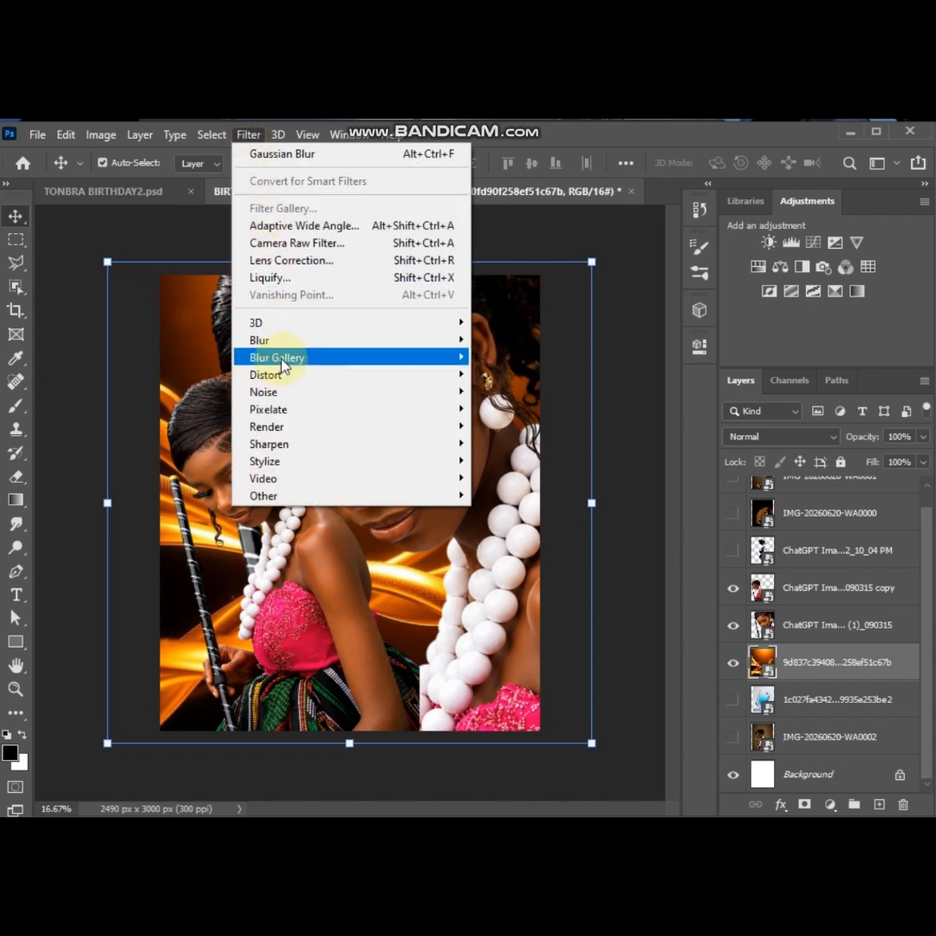
mouse_move(280, 346)
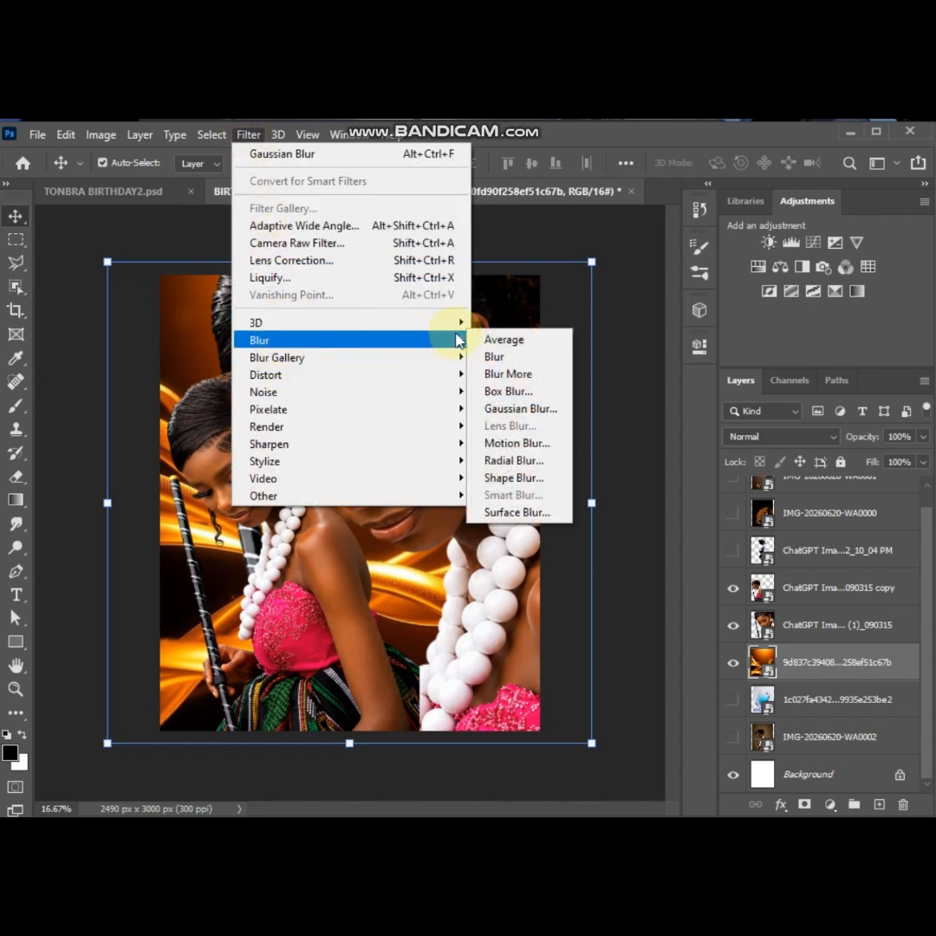
left_click(510, 409)
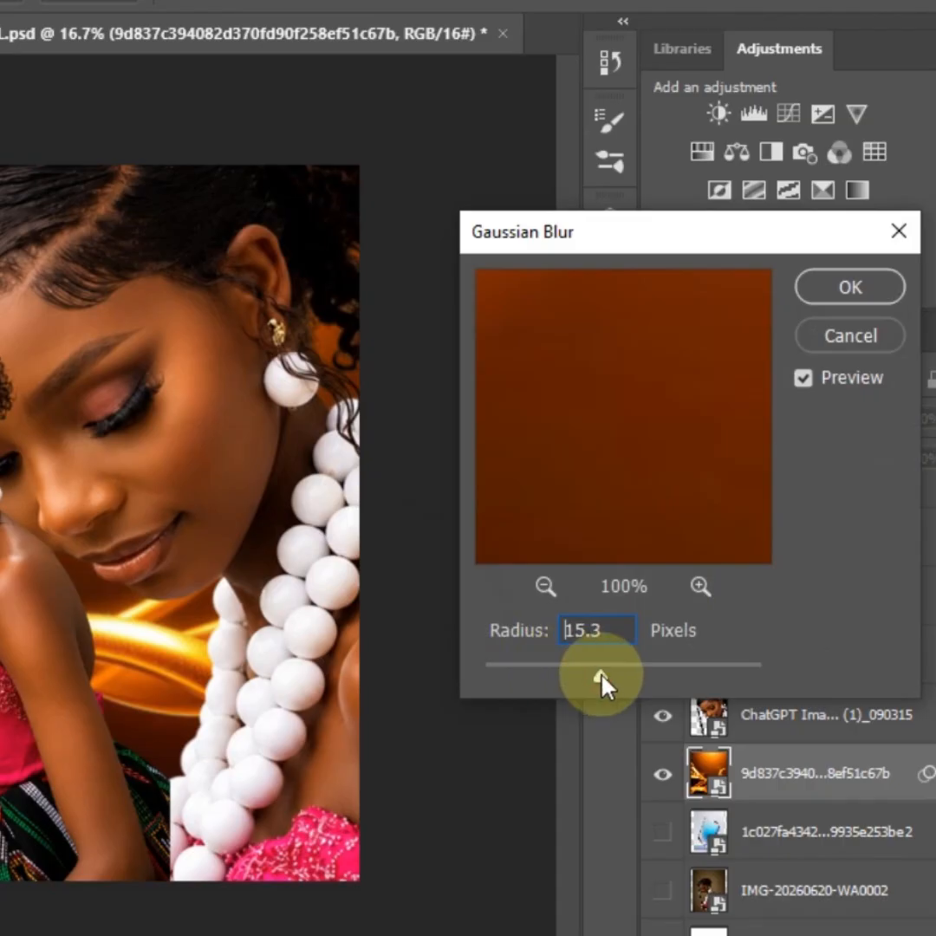
left_click_drag(601, 675, 643, 676)
left_click(846, 290)
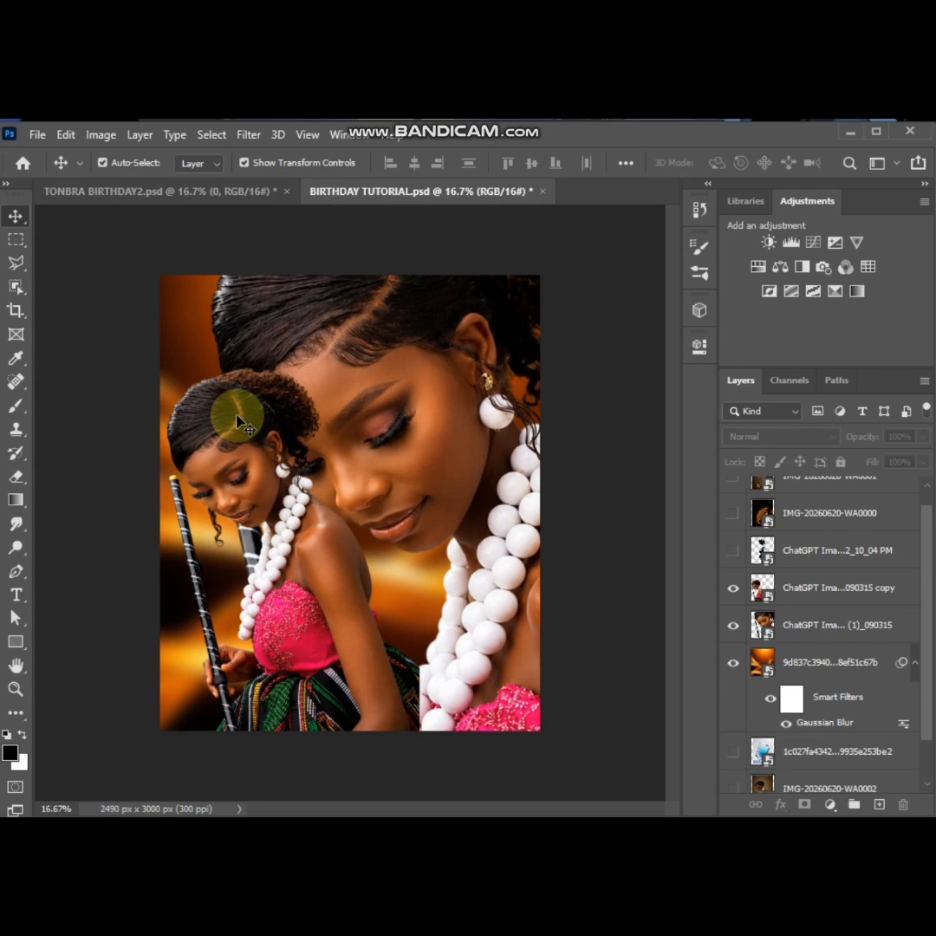
Add a layer mask to the smaller portrait copy and fade its lower part with a soft 1500 px black brush at 25% flow
left_click(240, 423)
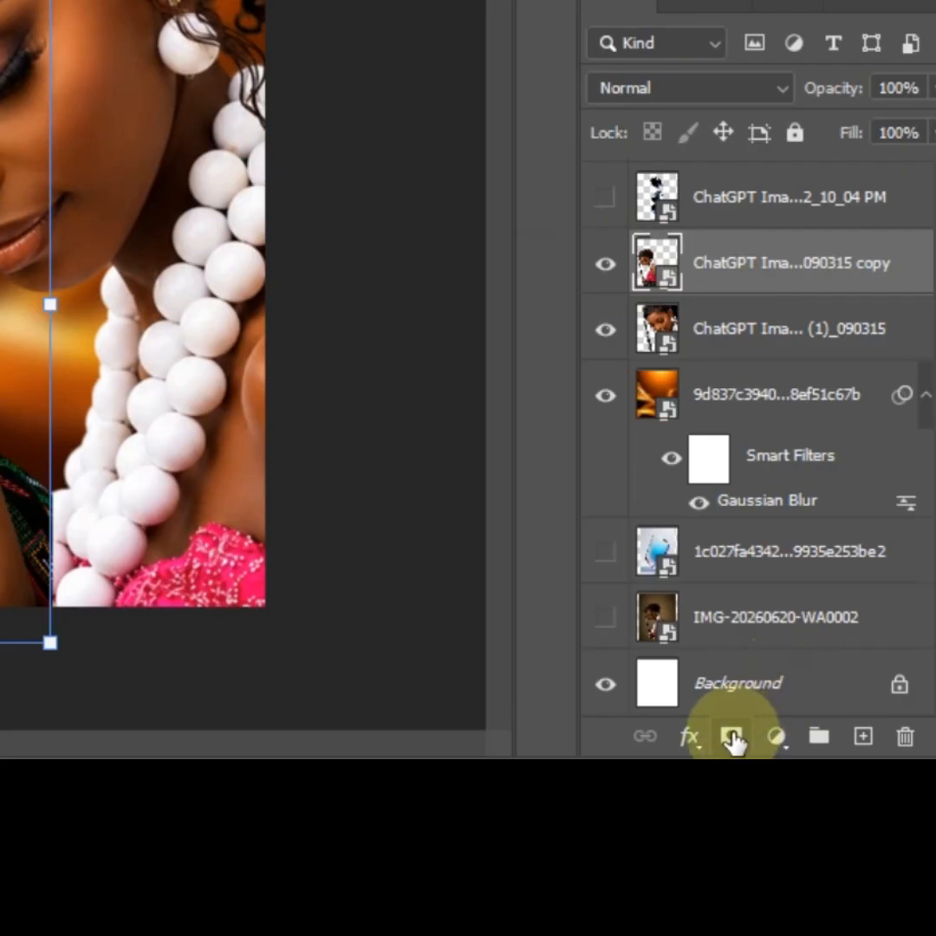
left_click(732, 738)
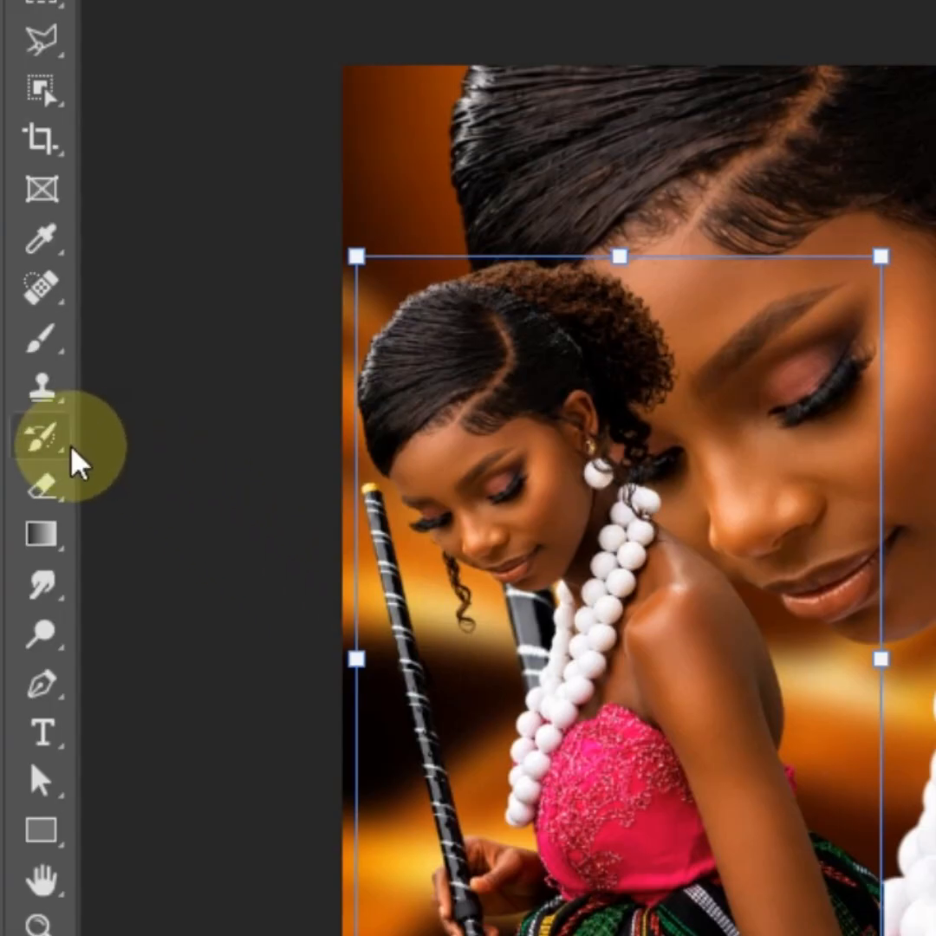
left_click(41, 340)
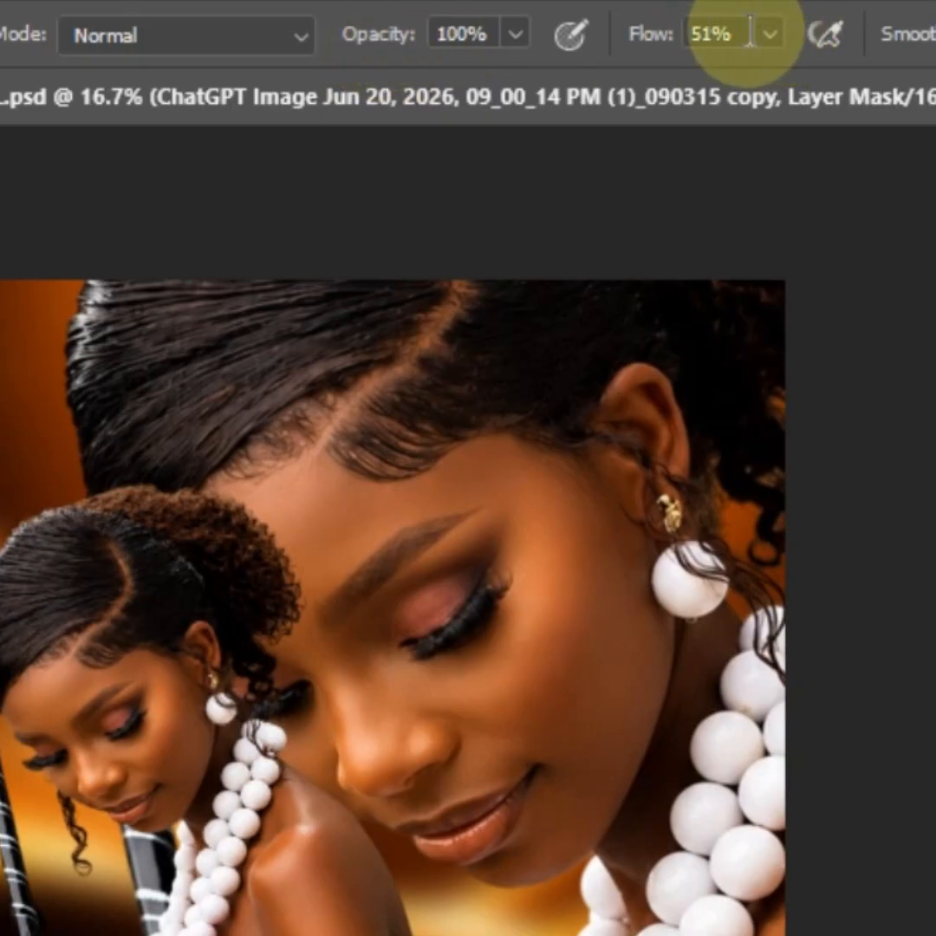
mouse_move(659, 39)
left_mouse_down()
mouse_move(592, 45)
mouse_move(613, 39)
left_mouse_up()
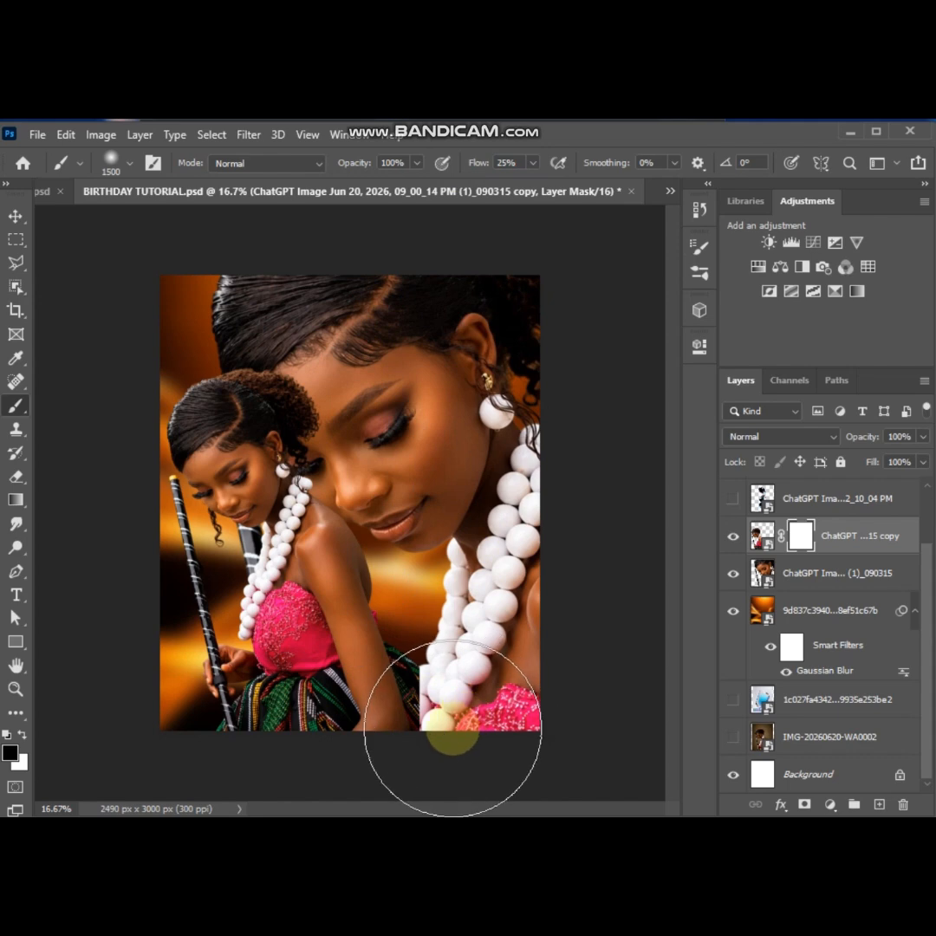
mouse_move(451, 730)
left_mouse_down()
mouse_move(334, 726)
mouse_move(209, 749)
mouse_move(290, 735)
mouse_move(536, 738)
mouse_move(468, 698)
mouse_move(288, 740)
mouse_move(613, 757)
mouse_move(551, 572)
left_mouse_up()
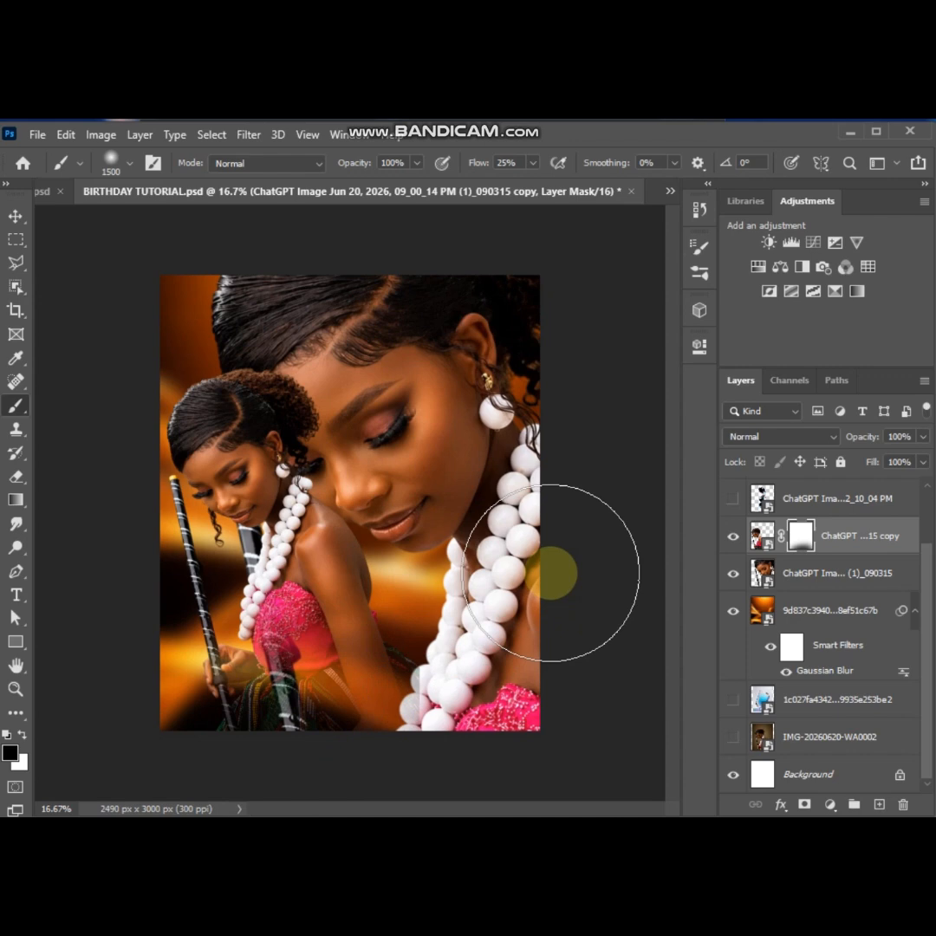
Add a layer mask to the enlarged portrait and fade its lower right area with a soft 1600 px black brush at 25% flow
left_click(806, 572)
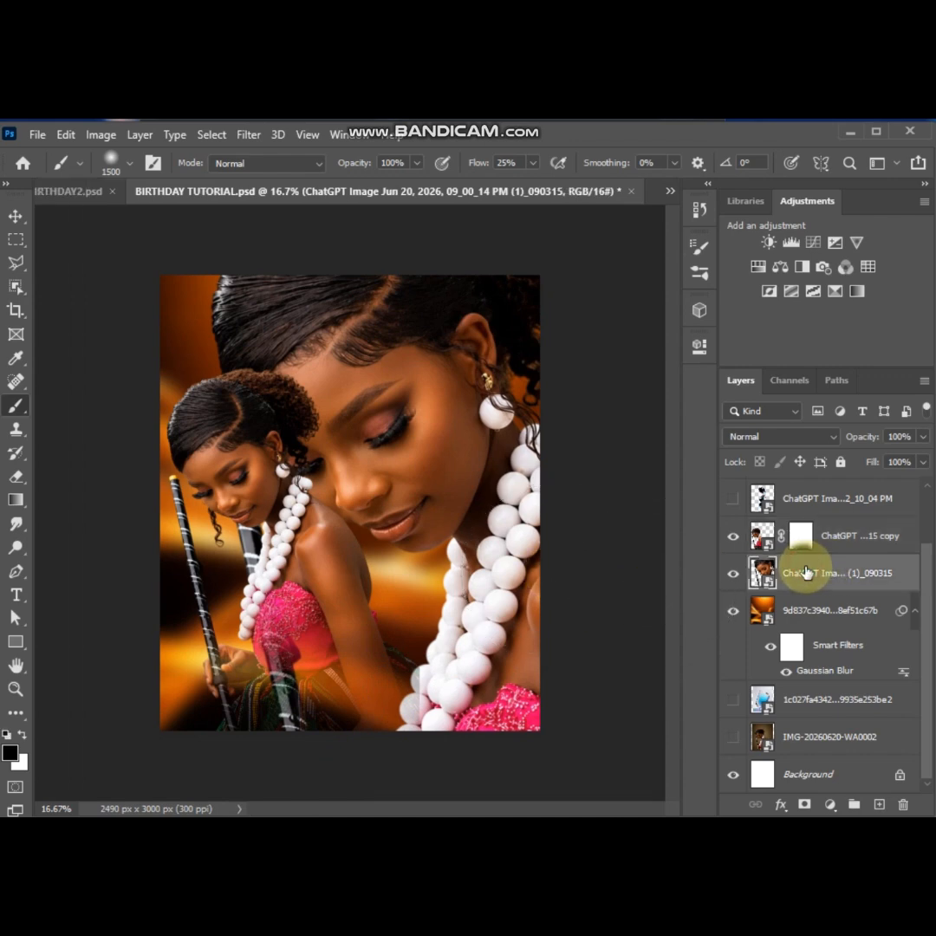
left_click(805, 805)
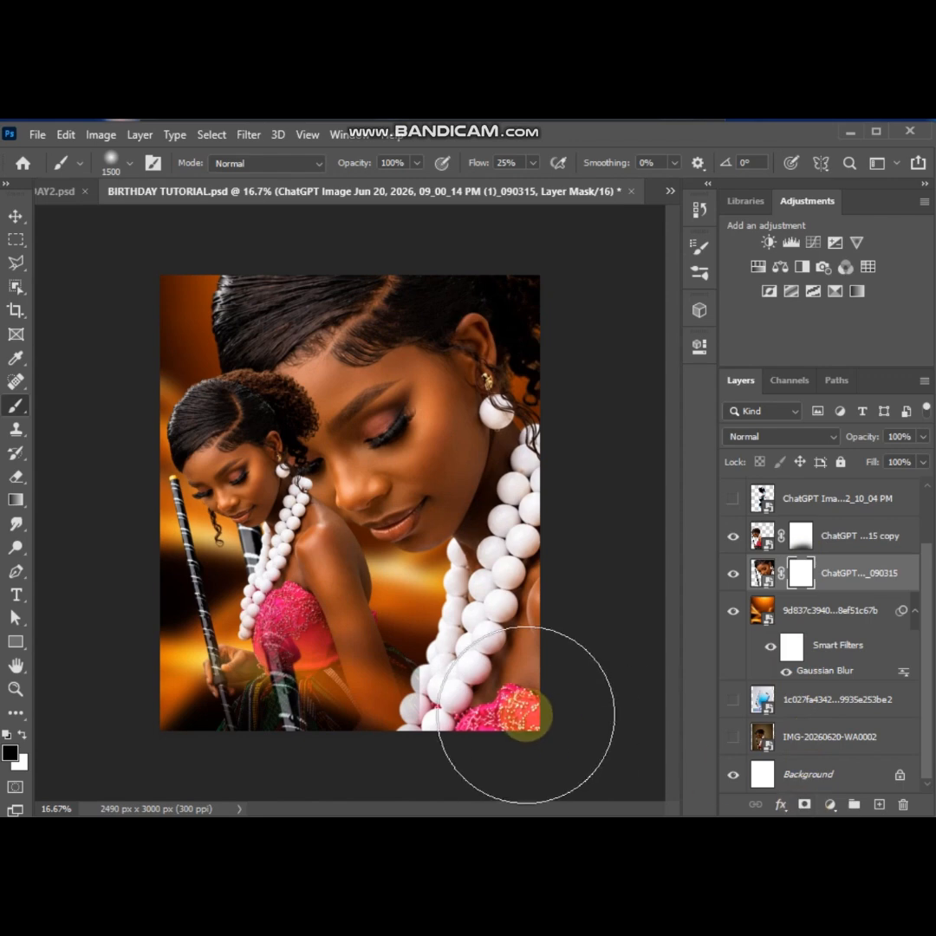
key("bracketright")
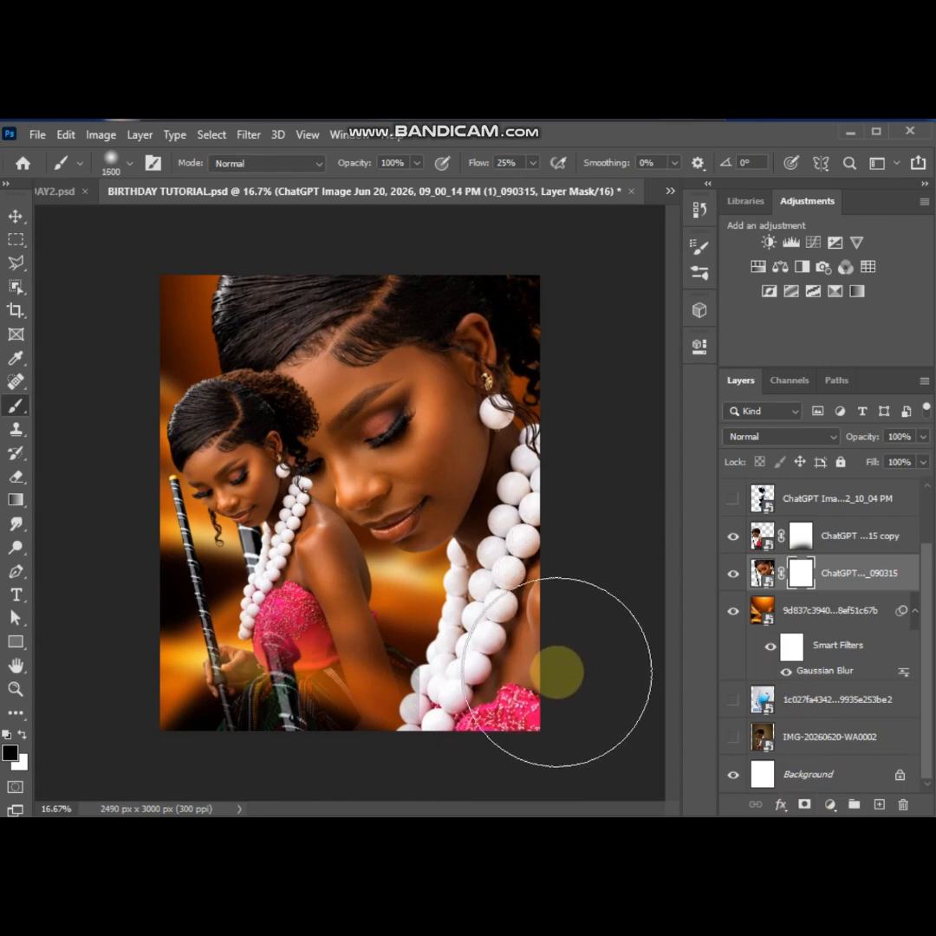
mouse_move(582, 655)
left_mouse_down()
mouse_move(487, 685)
mouse_move(482, 678)
mouse_move(448, 719)
mouse_move(392, 746)
mouse_move(452, 654)
mouse_move(514, 601)
mouse_move(609, 480)
mouse_move(563, 555)
mouse_move(489, 628)
mouse_move(434, 705)
left_mouse_up()
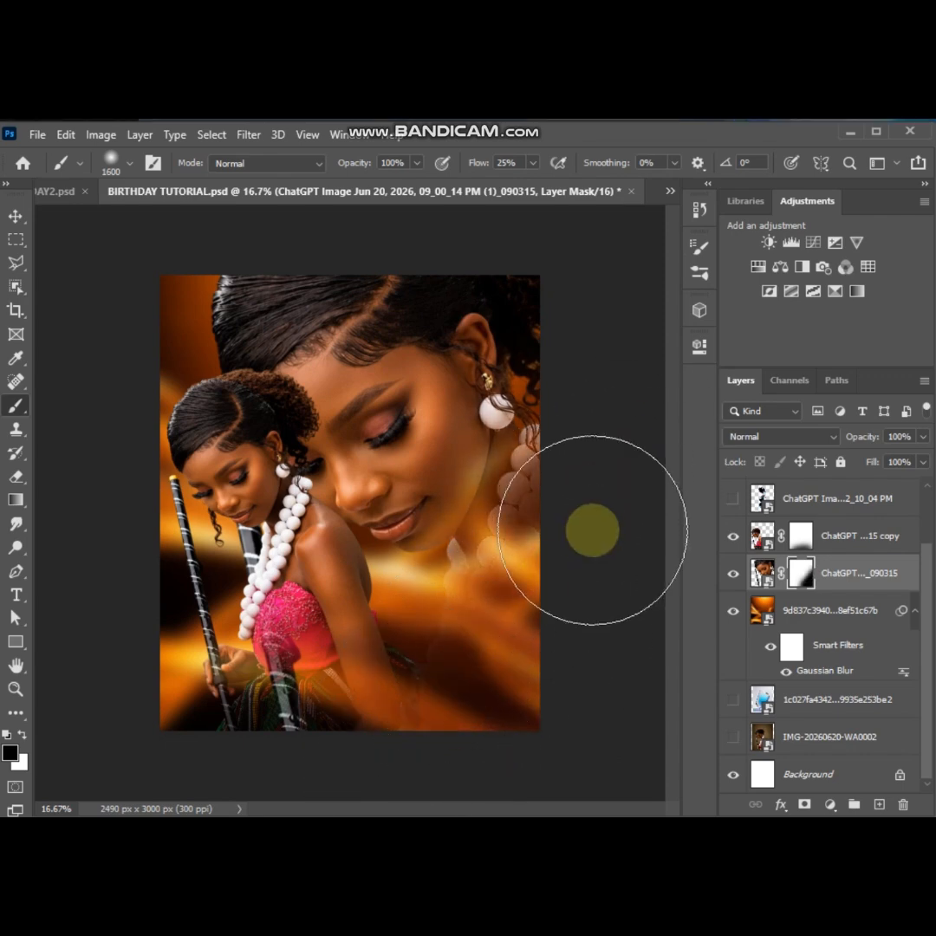
Switch to white and partly restore the faded beads on the enlarged portrait's mask, reducing the brush to 1200 px
left_click(20, 734)
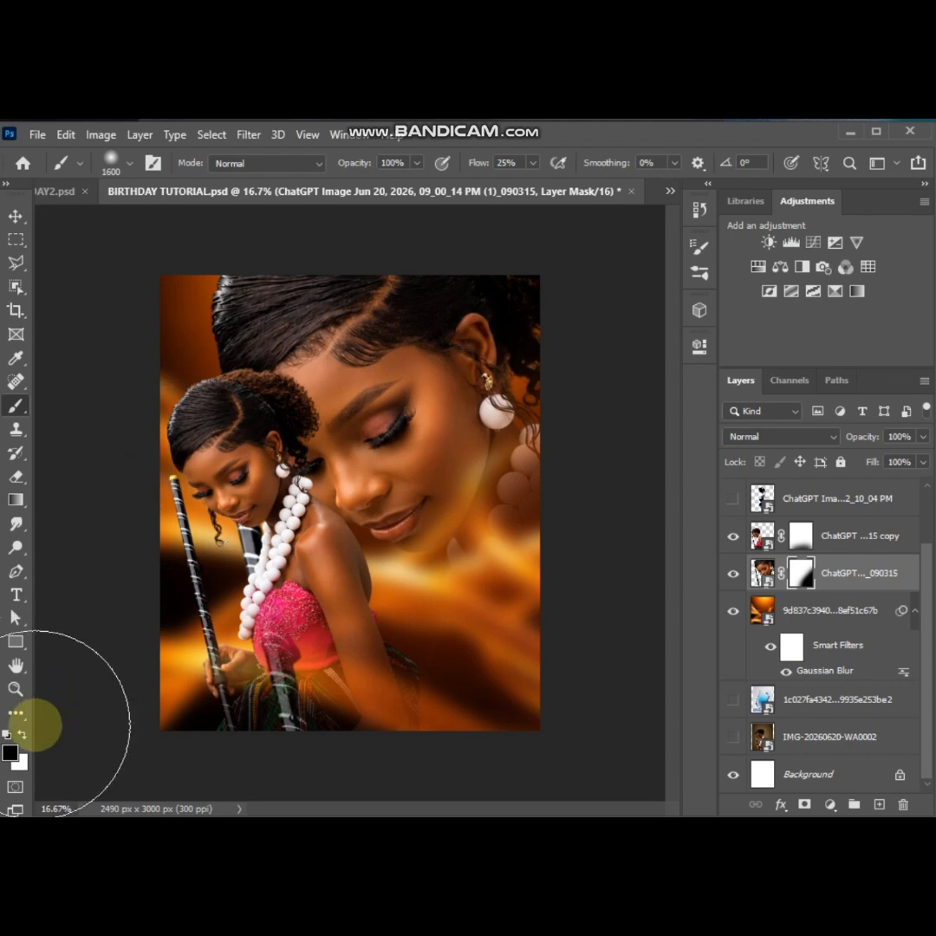
key("bracketleft")
key("bracketleft")
key("bracketleft")
key("bracketleft")
Shift the enlarged portrait slightly to the right and scale it up a little
left_click(16, 216)
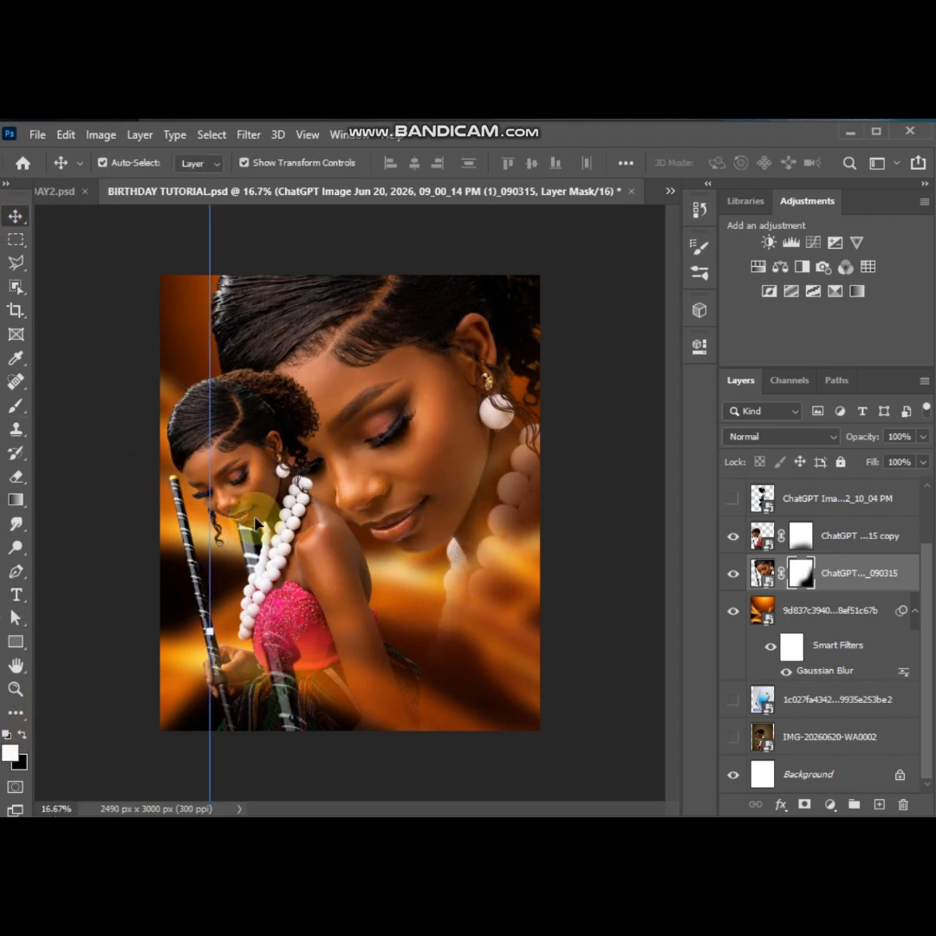
left_click_drag(413, 445, 425, 445)
left_click_drag(160, 589, 141, 589)
double_click(403, 437)
Fade the enlarged portrait's beads and the smaller copy's lower arm on their masks with a 1200 px black brush at 25% flow
left_click(16, 405)
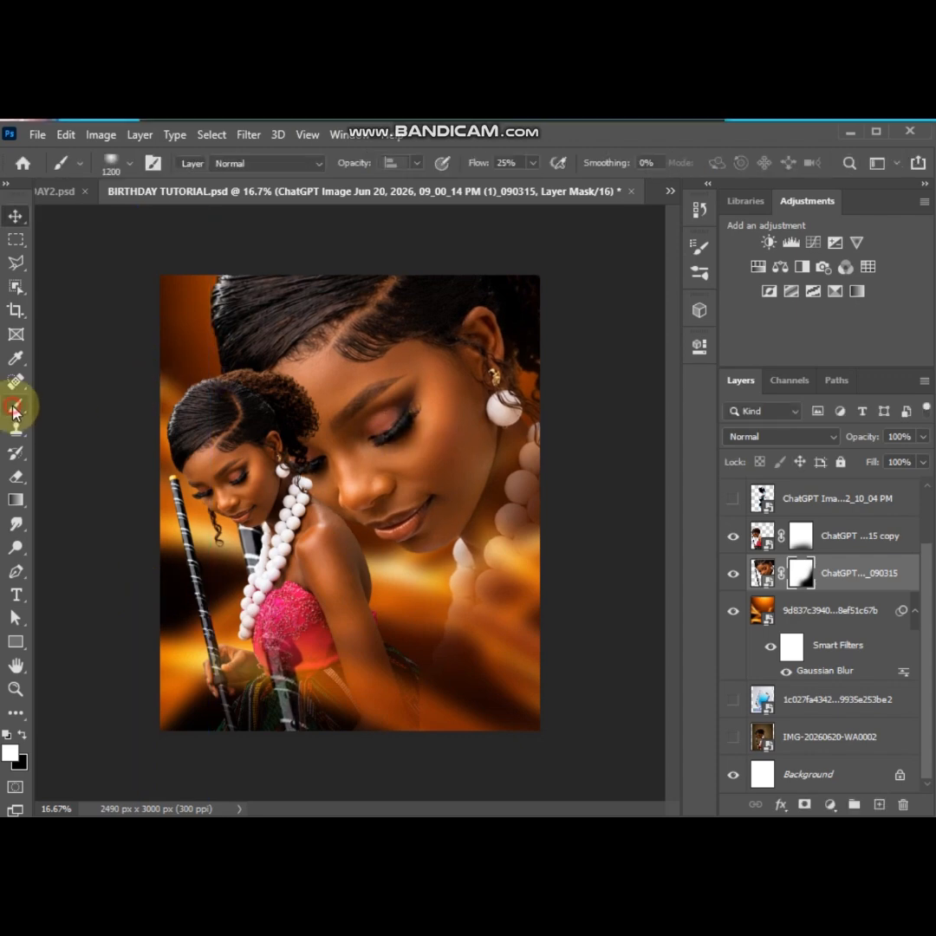
left_click_drag(529, 485, 508, 602)
left_click(19, 735)
mouse_move(511, 520)
left_mouse_down()
mouse_move(544, 631)
mouse_move(525, 606)
mouse_move(474, 644)
mouse_move(460, 686)
left_mouse_up()
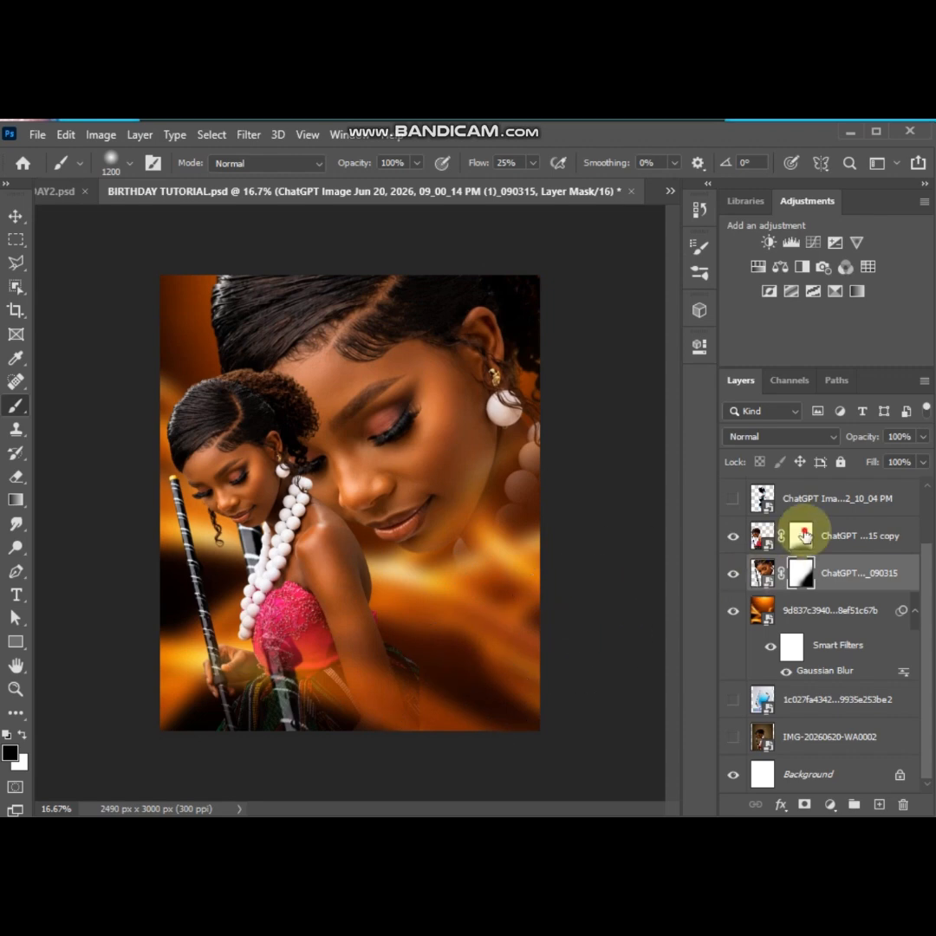
left_click(801, 538)
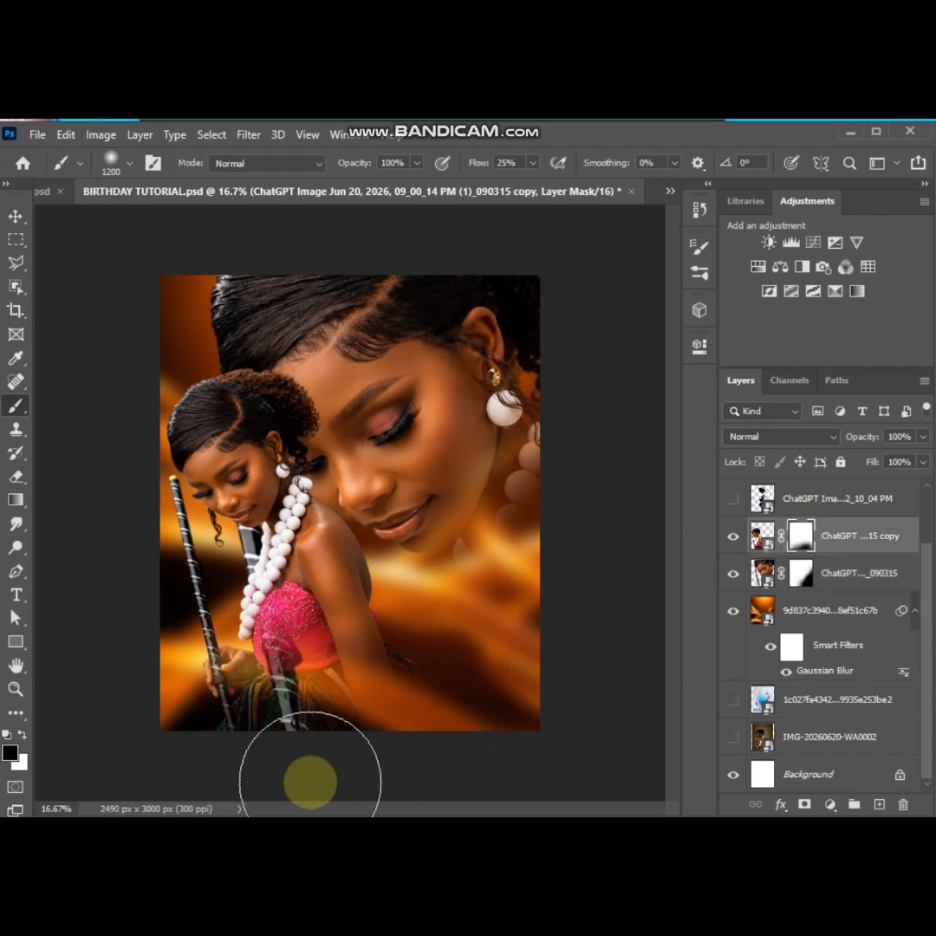
Hide the smaller copy and mask the striped staff out of the enlarged portrait with a 500 px black brush at 100% flow
left_click(800, 572)
left_click(731, 543)
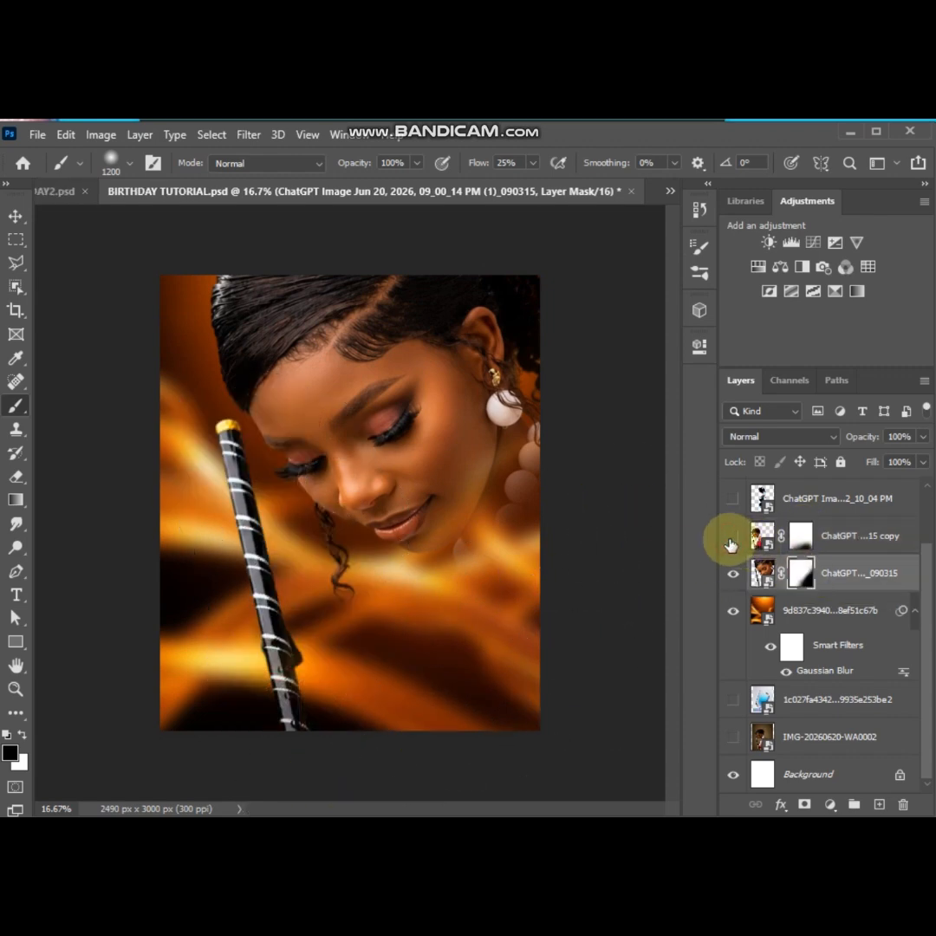
mouse_move(324, 554)
left_mouse_down()
mouse_move(268, 560)
mouse_move(234, 538)
left_mouse_up()
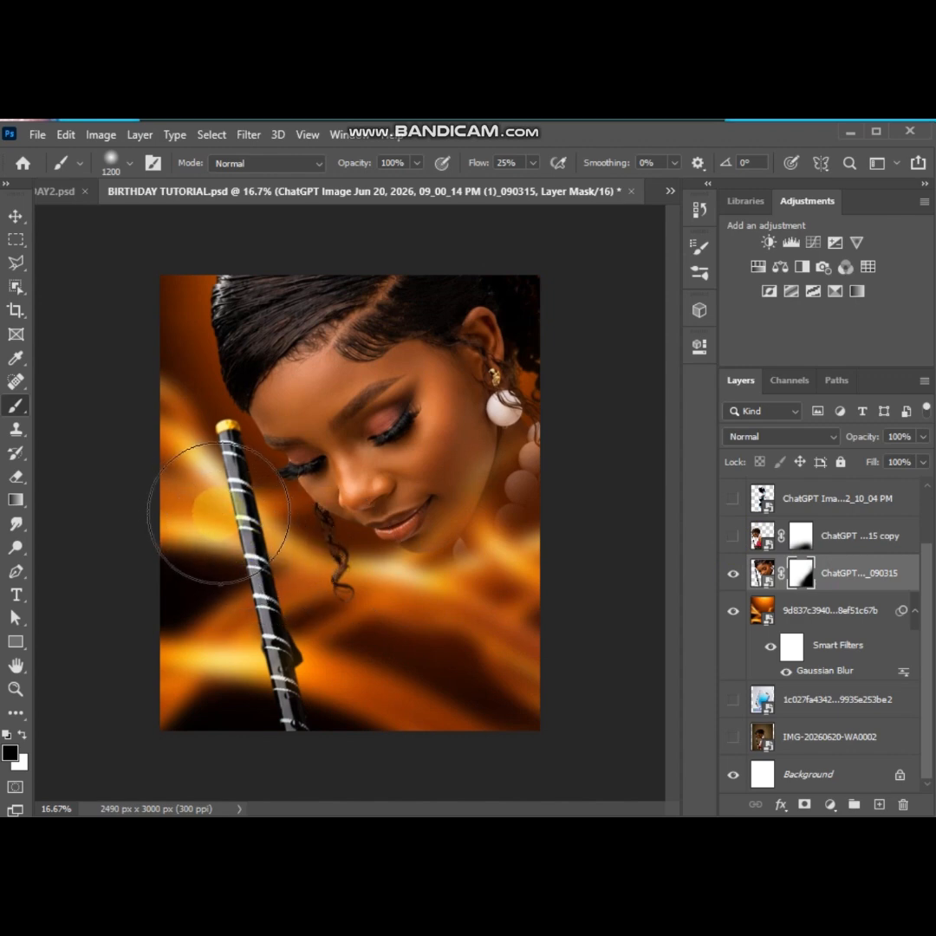
type("100")
key("Return")
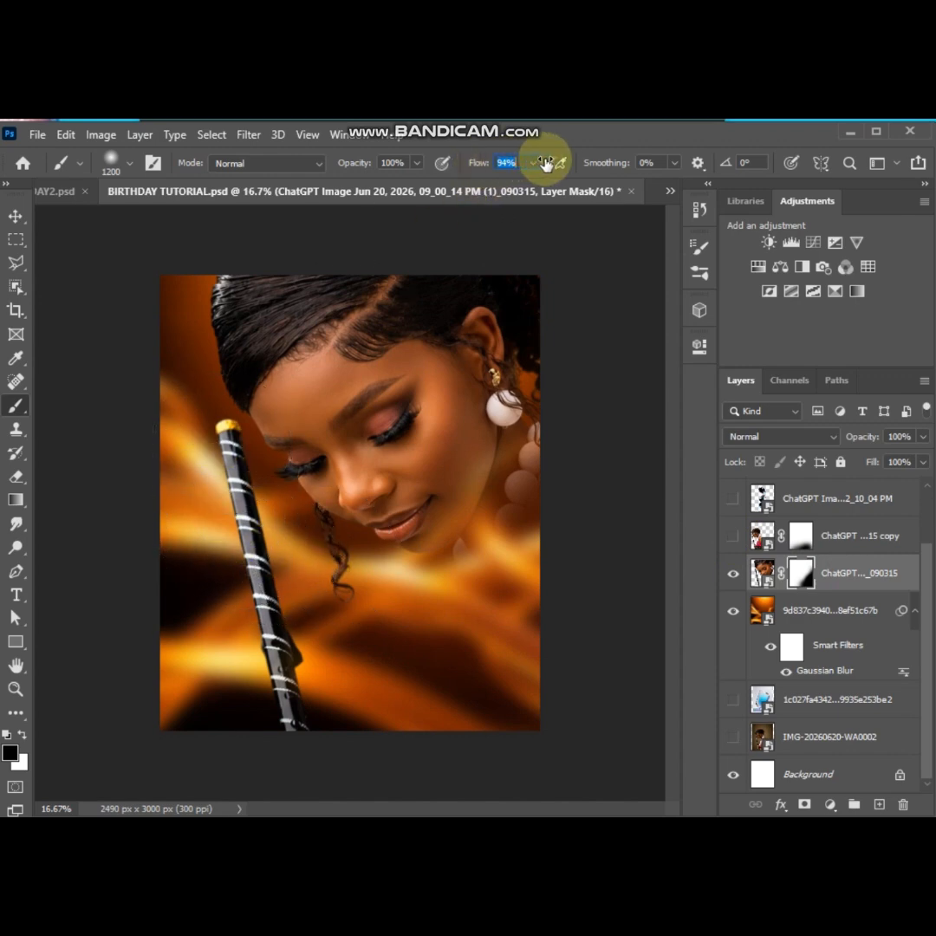
key("bracketleft")
key("bracketleft")
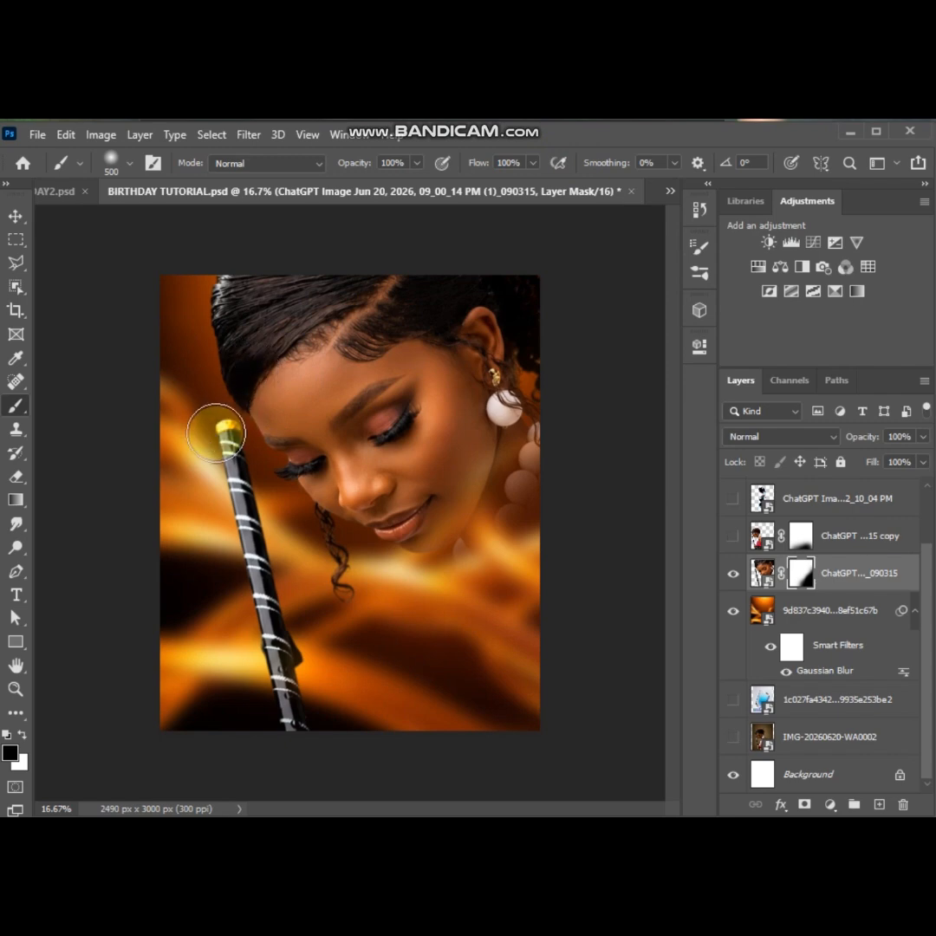
mouse_move(218, 431)
left_mouse_down()
mouse_move(278, 690)
mouse_move(306, 737)
left_mouse_up()
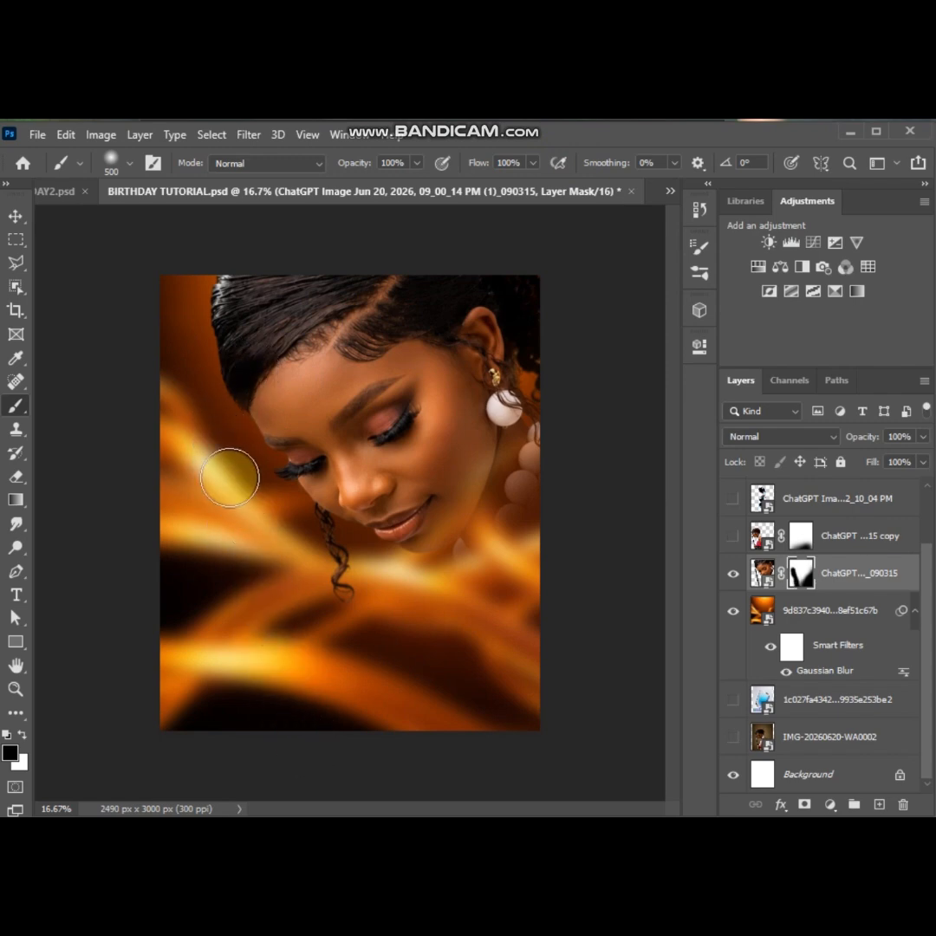
Outline the hanging curl below the enlarged portrait's cheek with the Polygonal Lasso, fill it with black on the layer mask and deselect
scroll(314, 549, "up", 2)
scroll(314, 549, "up", 1)
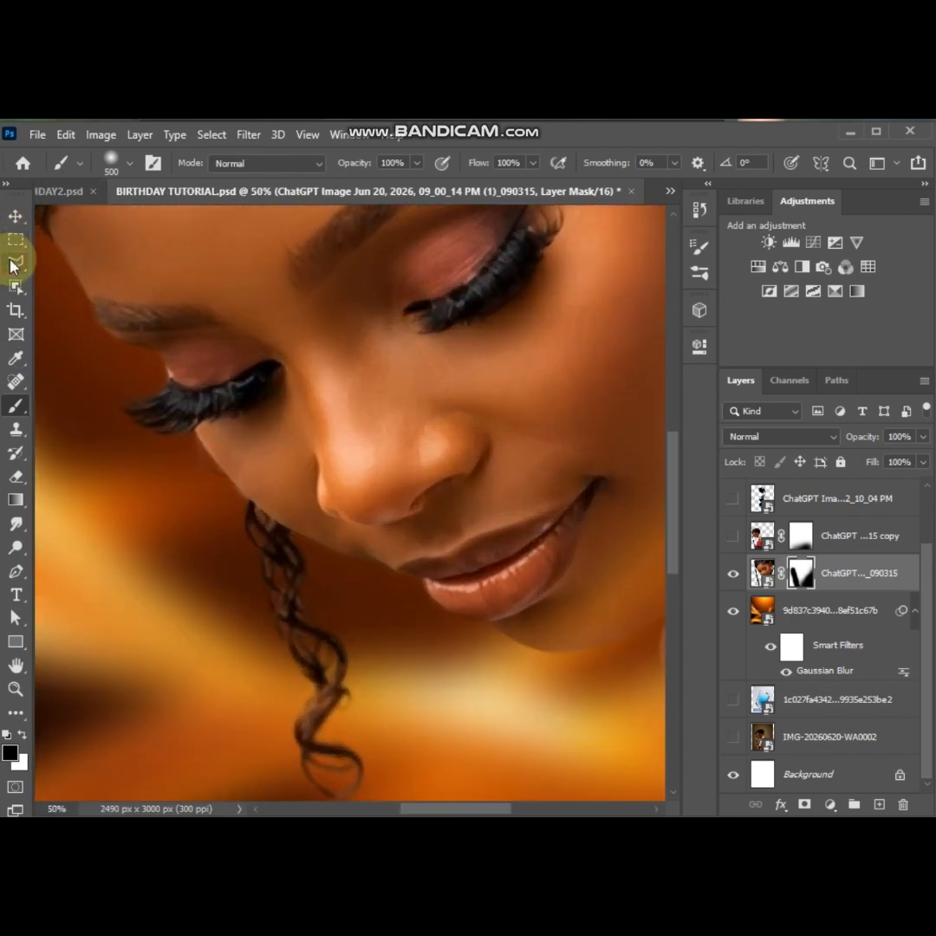
key("l")
left_click(422, 780)
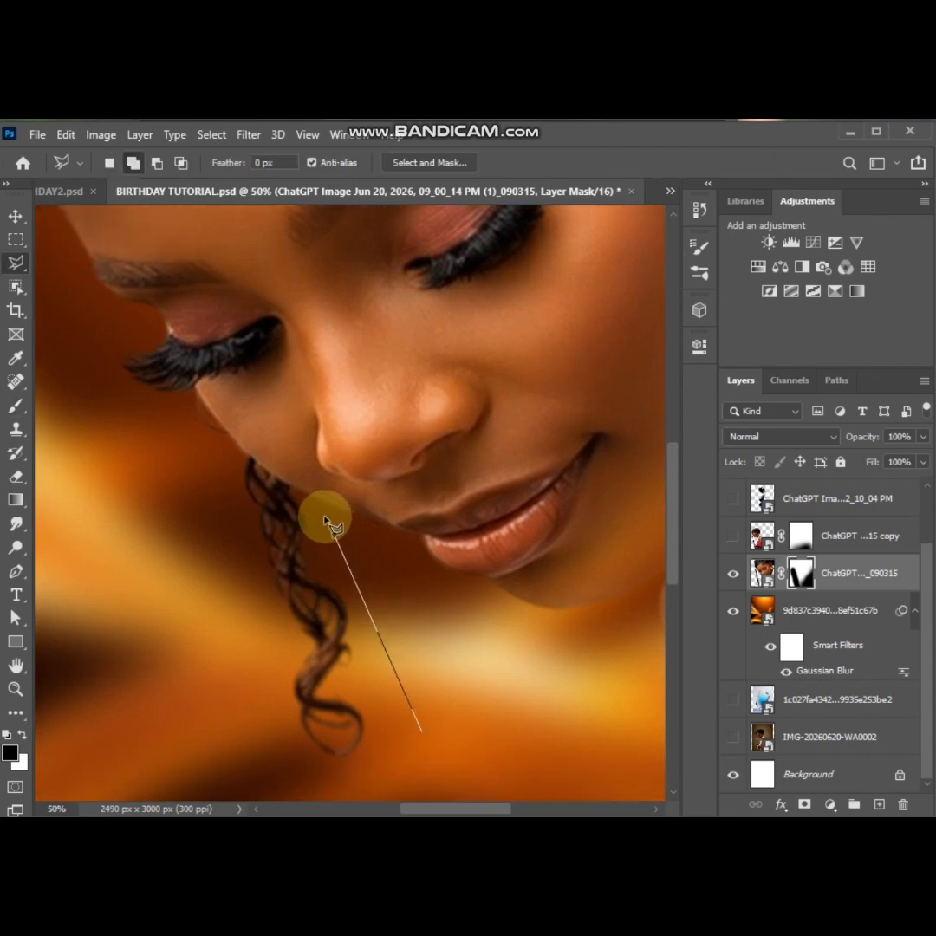
left_click(323, 521)
scroll(323, 520, "up", 3)
left_click(299, 496)
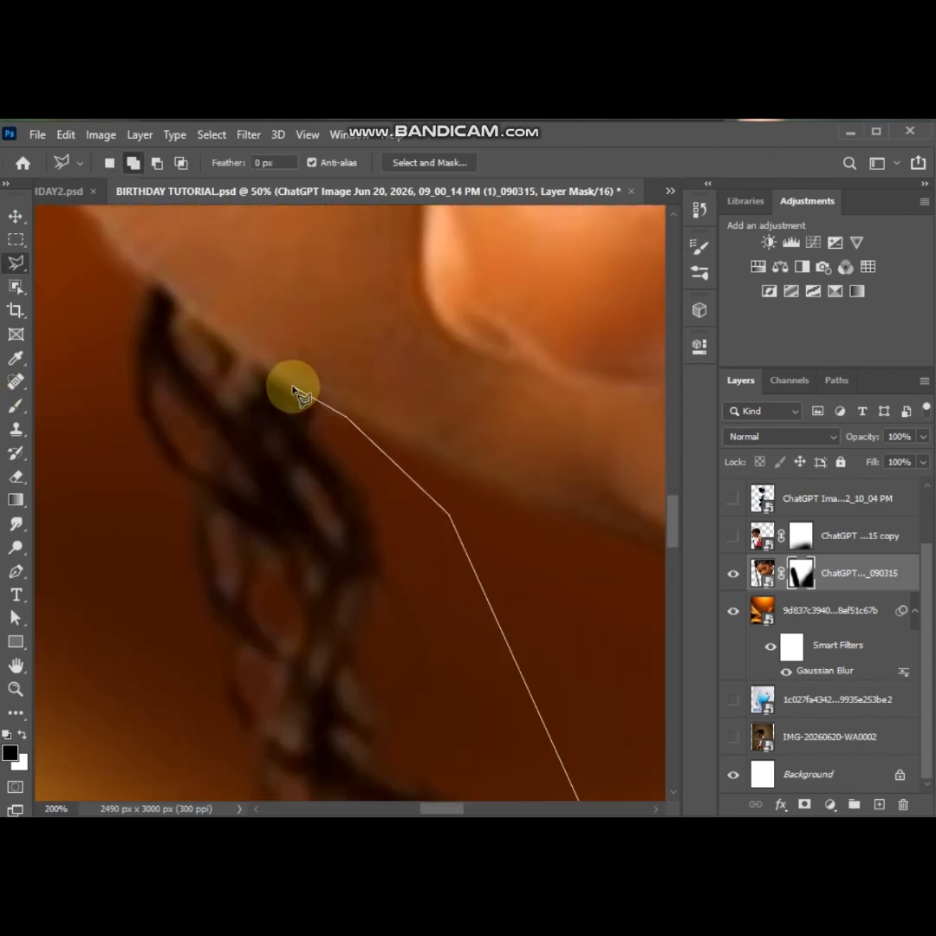
left_click(151, 275)
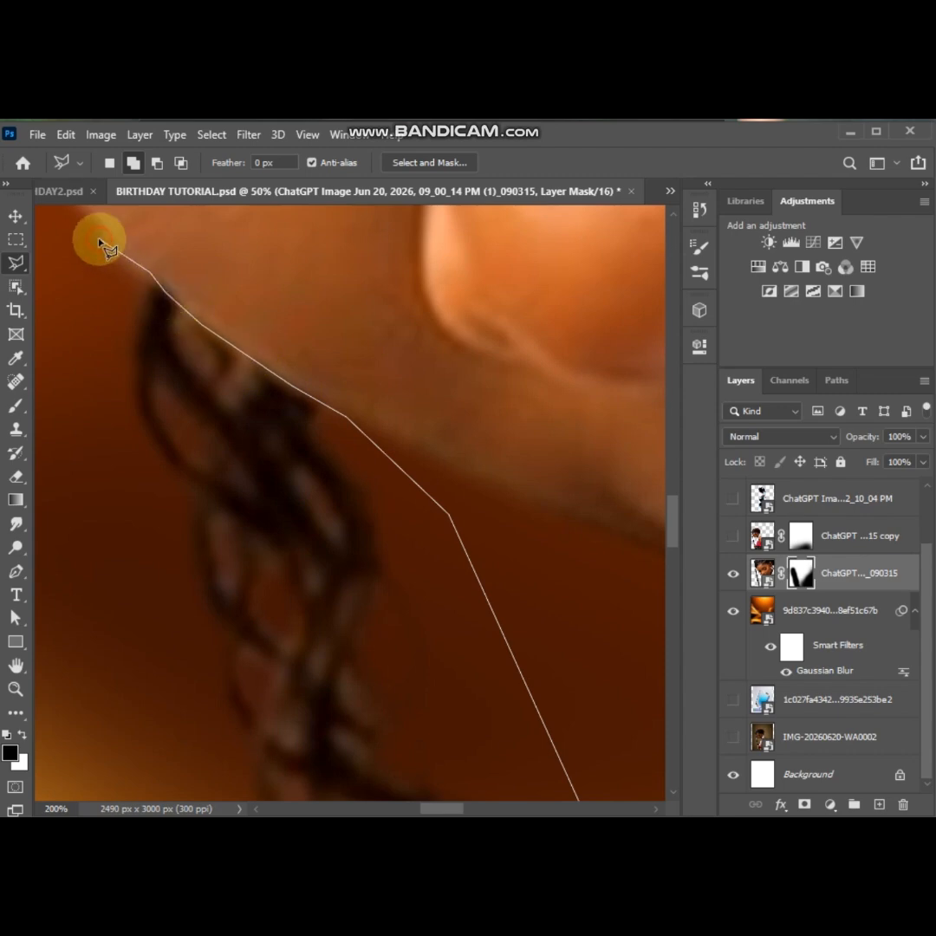
scroll(58, 472, "down", 2)
left_click(59, 471)
scroll(85, 733, "down", 3)
left_click(85, 736)
double_click(387, 723)
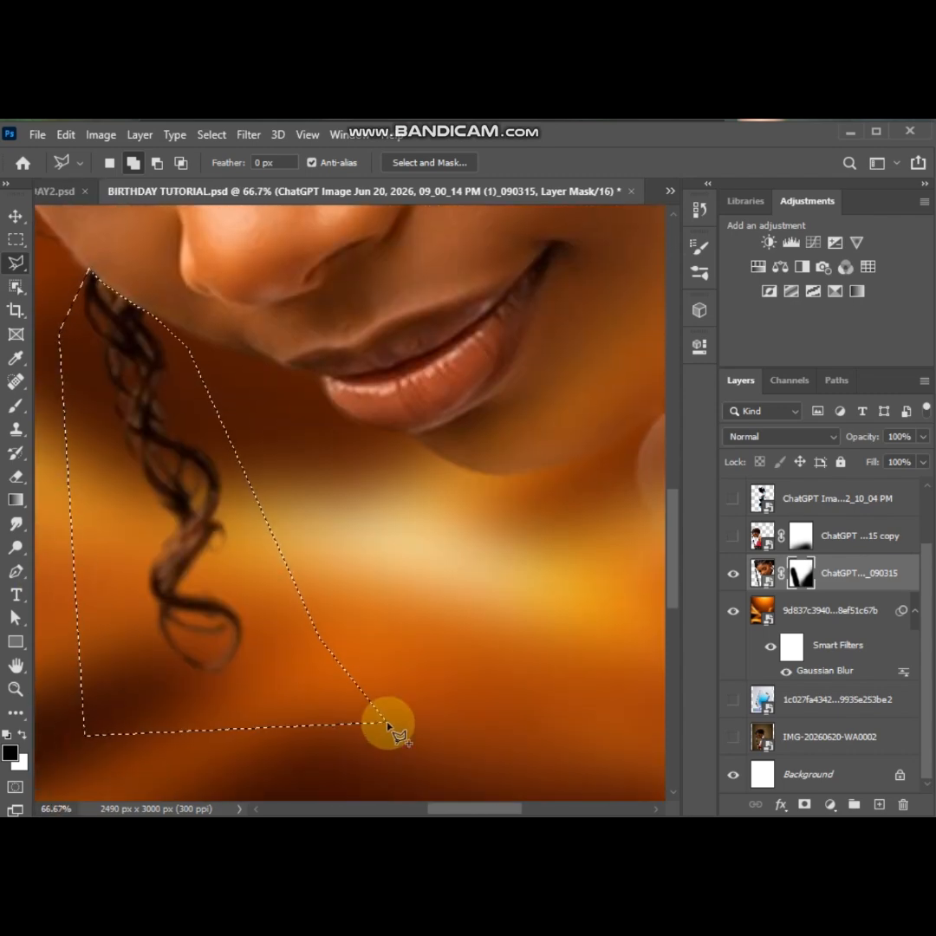
key("alt+BackSpace")
key("ctrl+d")
key("ctrl+0")
Make the smaller portrait copy visible again and return to the Move tool
left_click(733, 536)
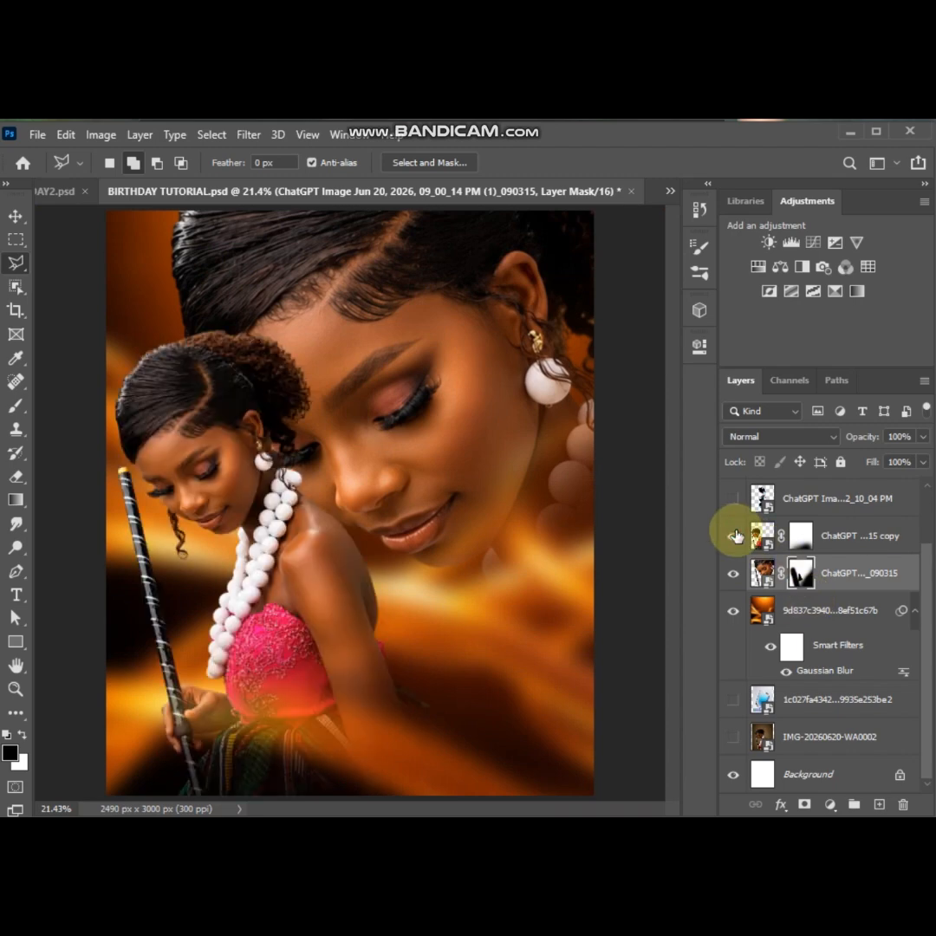
left_click(16, 216)
key("ctrl+minus")
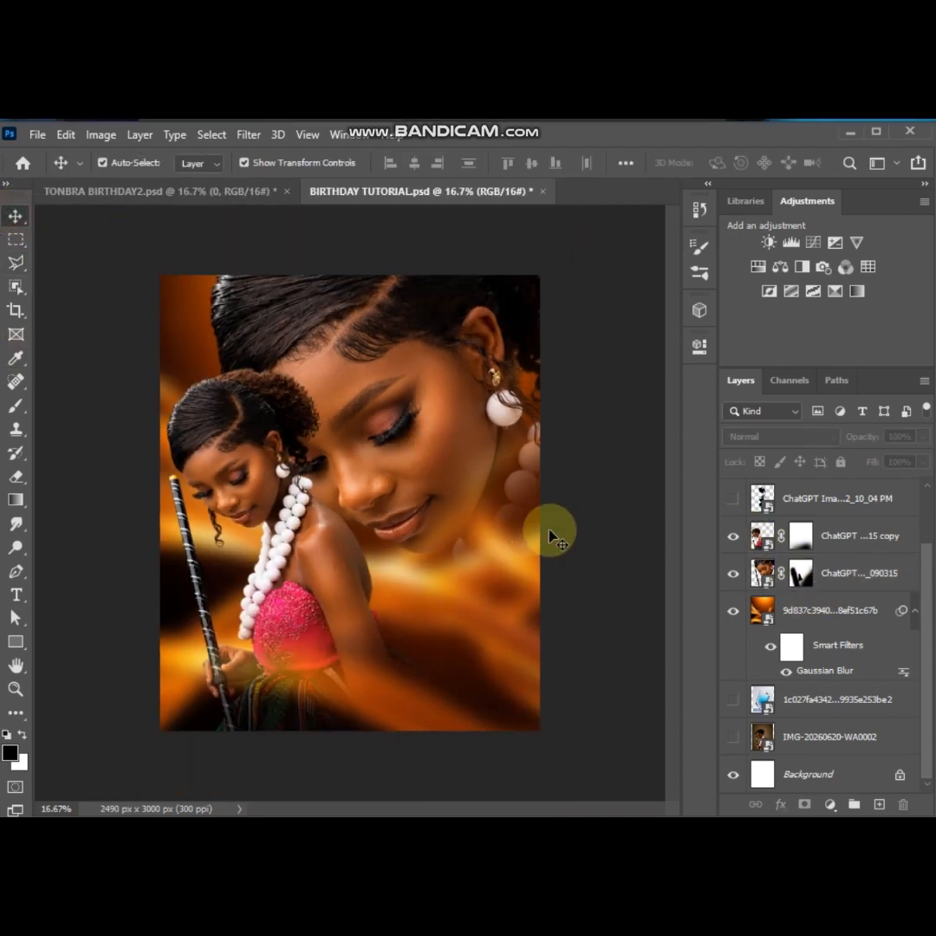
Duplicate the blurred orange light-streak layer and place the duplicate above the smaller portrait copy
left_click(783, 613)
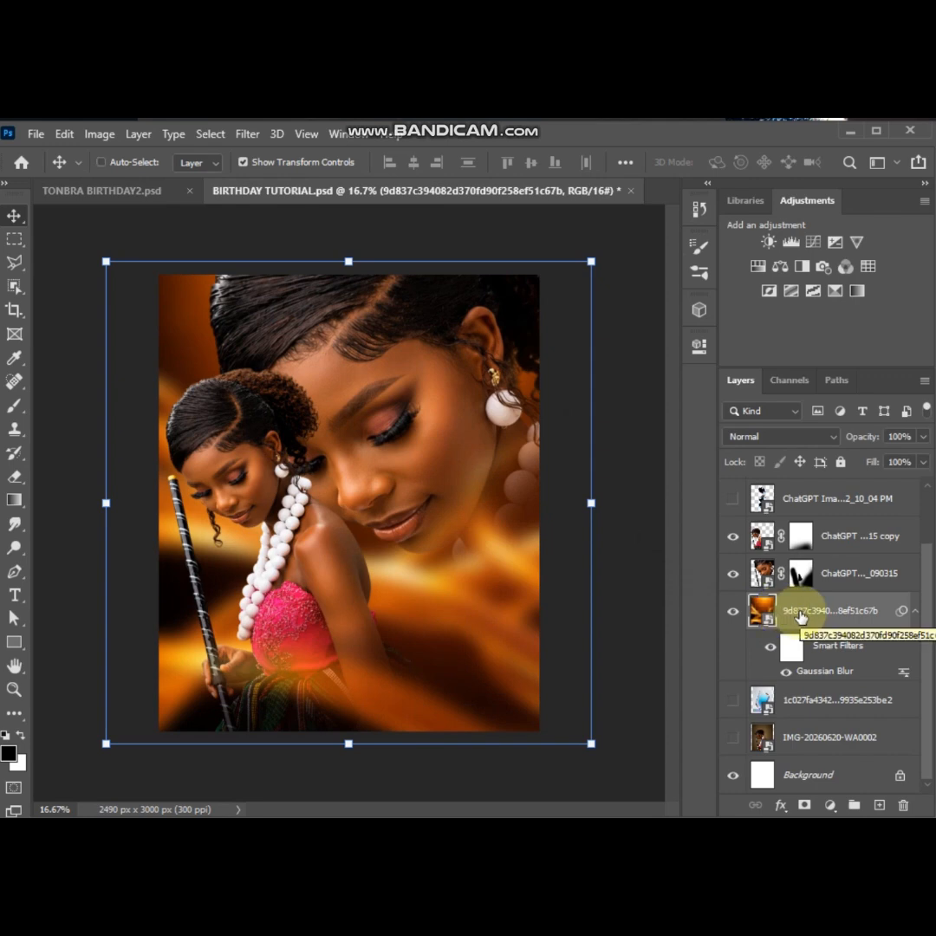
key("ctrl+j")
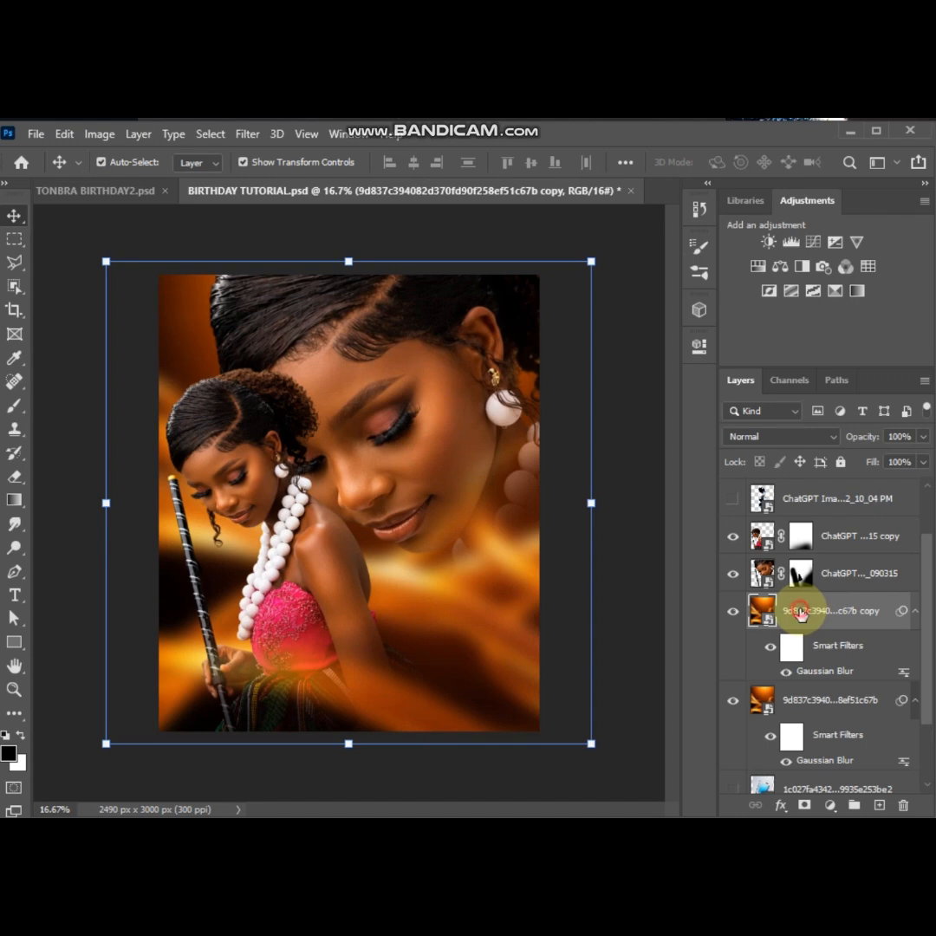
left_click_drag(799, 612, 806, 526)
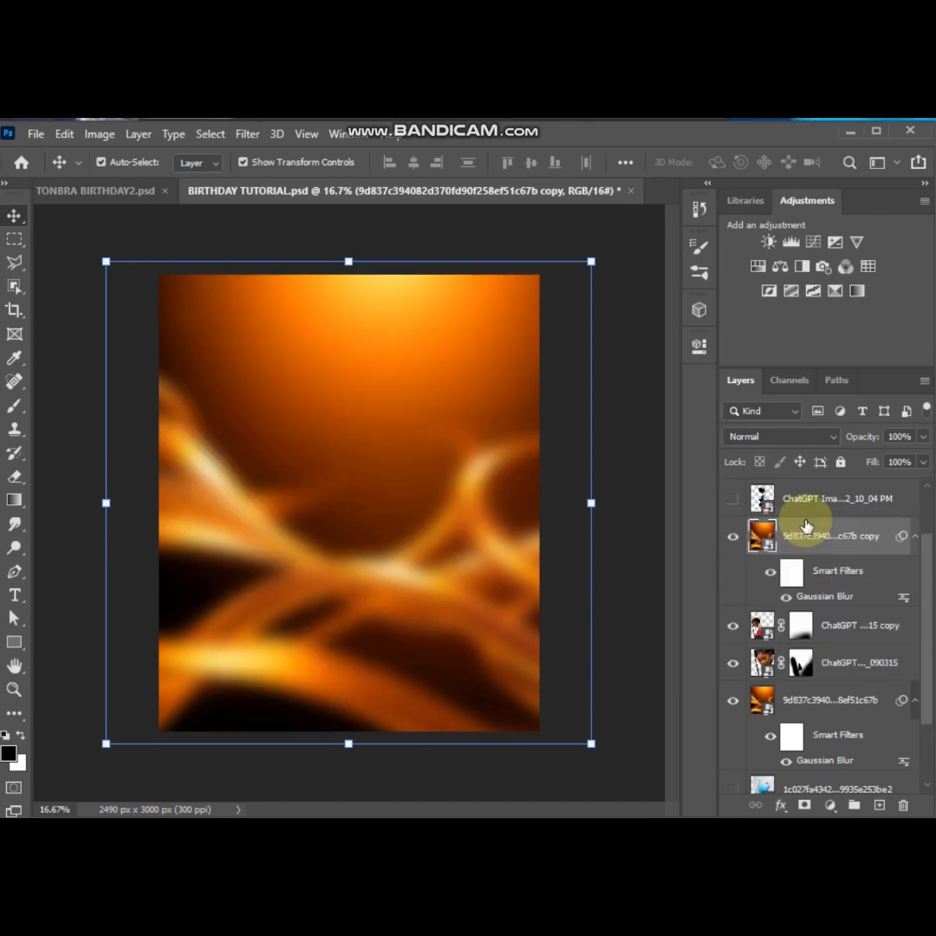
Set the Gaussian Blur radius of the duplicated light-streak layer to 58.2 pixels
double_click(821, 598)
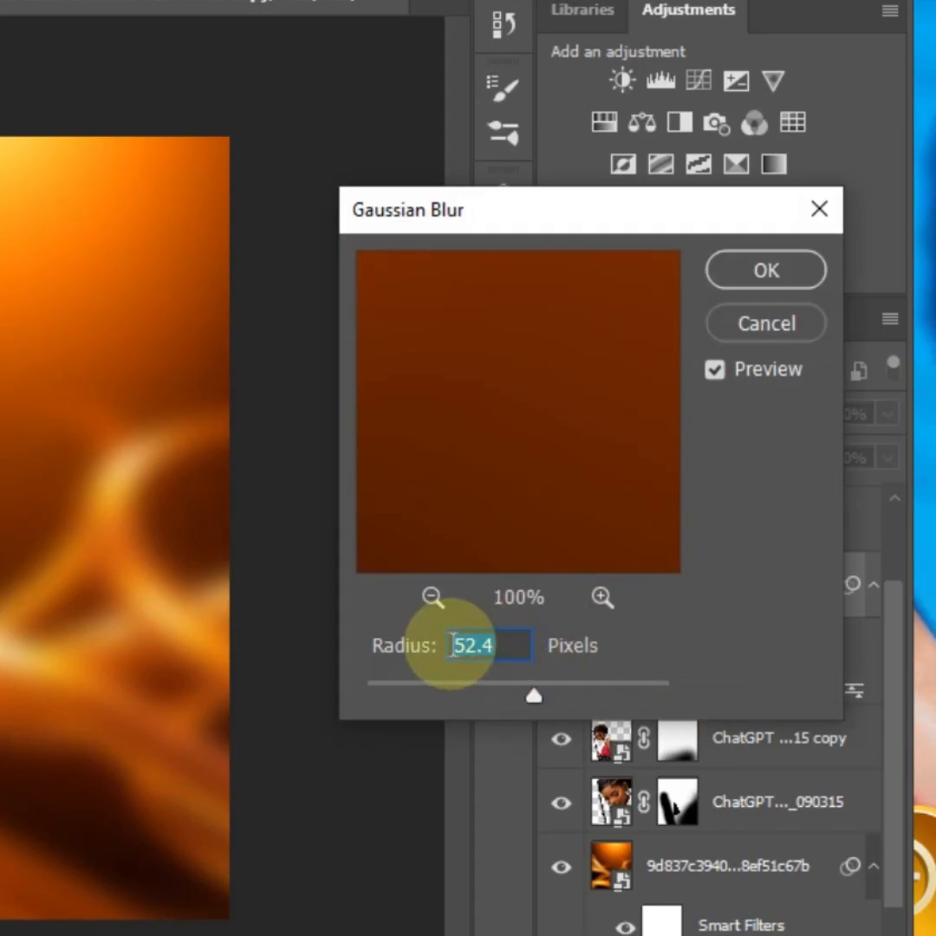
type("58")
left_click(453, 646)
type(".2")
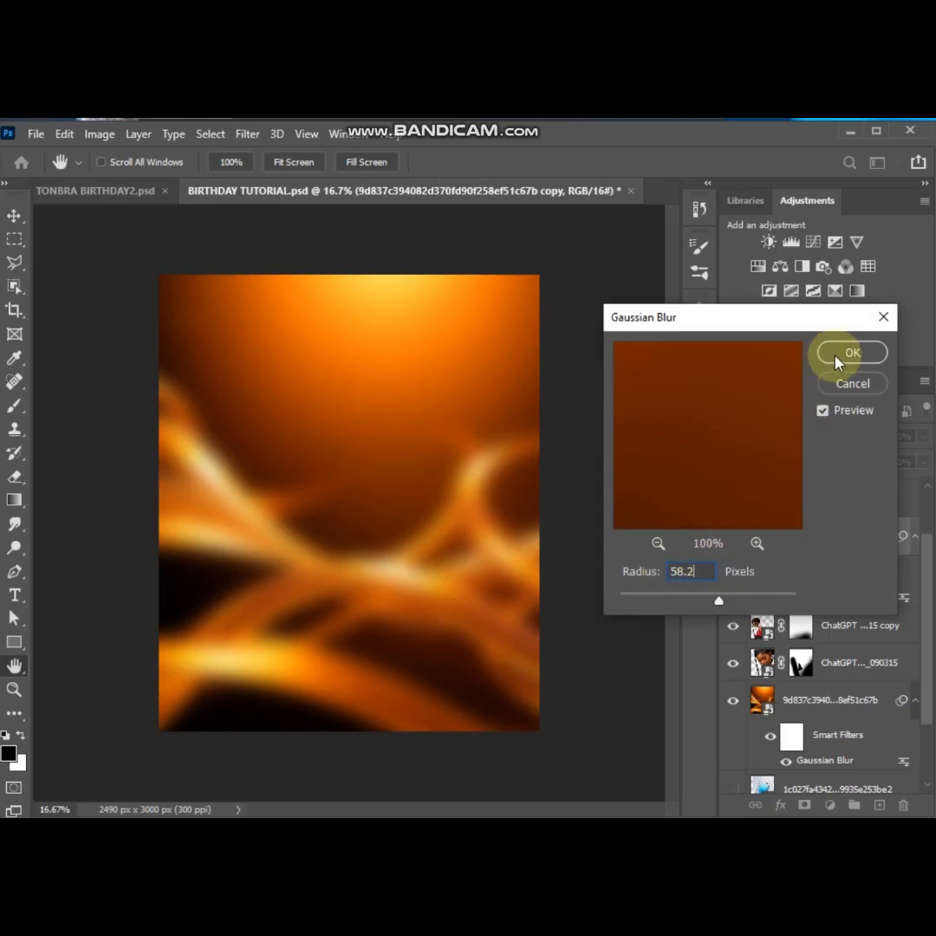
left_click(853, 353)
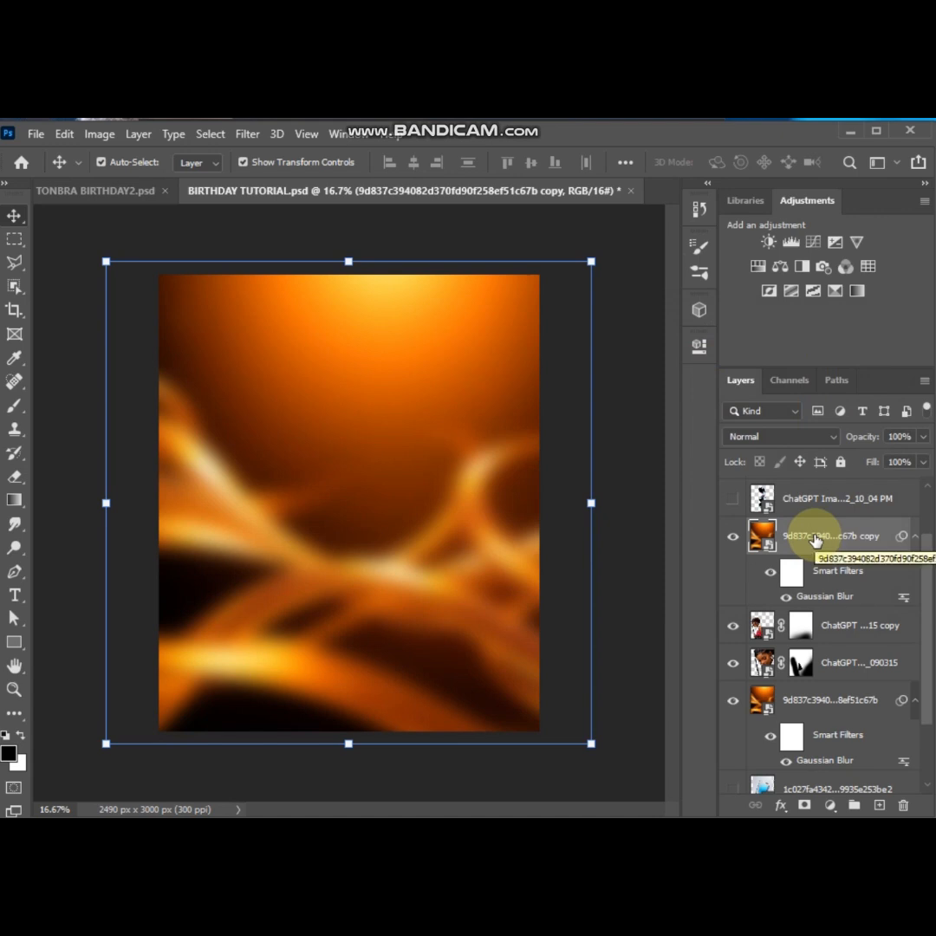
Add a layer mask to the duplicated light-streak layer and reveal both portraits with soft 1300 to 900 px black brushes at 22% flow
left_click(806, 808)
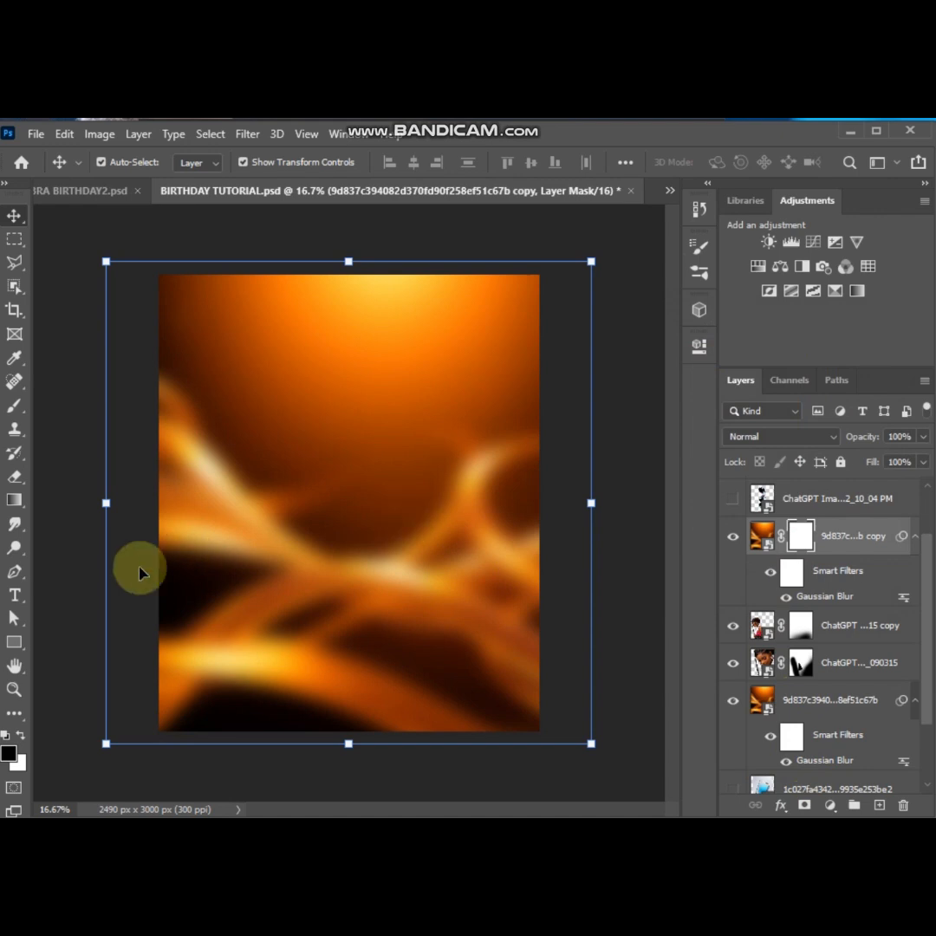
left_click(14, 405)
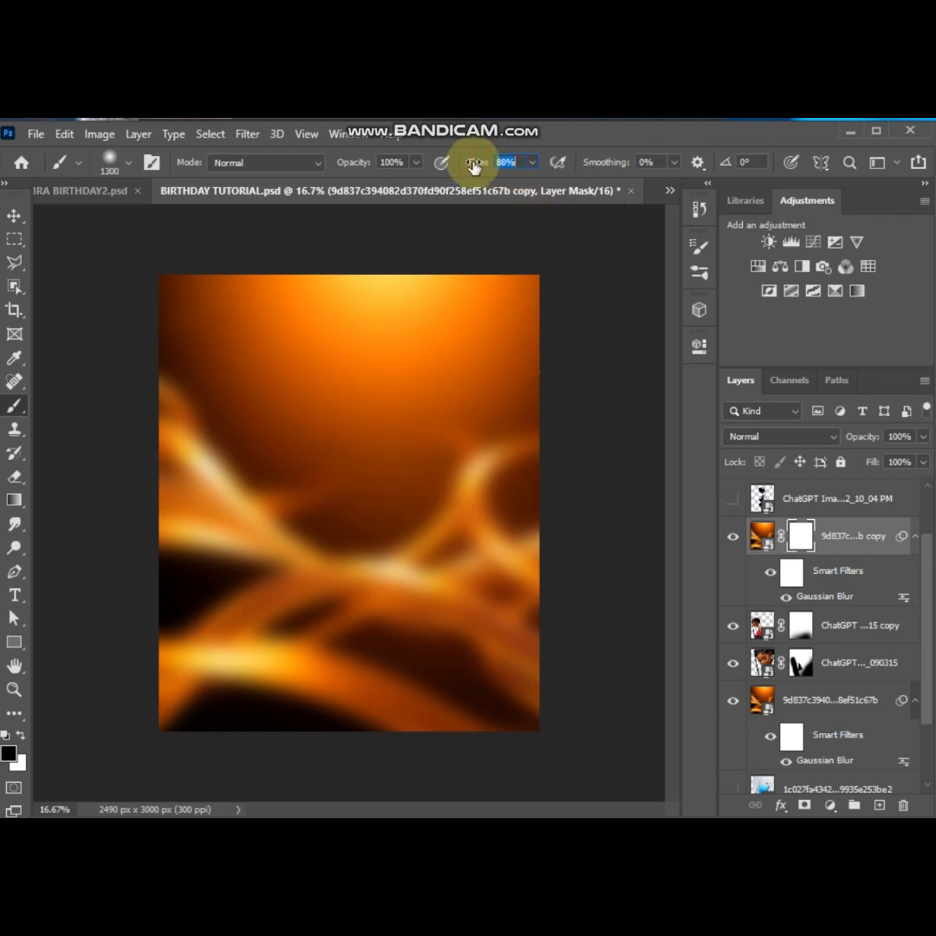
left_click_drag(475, 165, 445, 165)
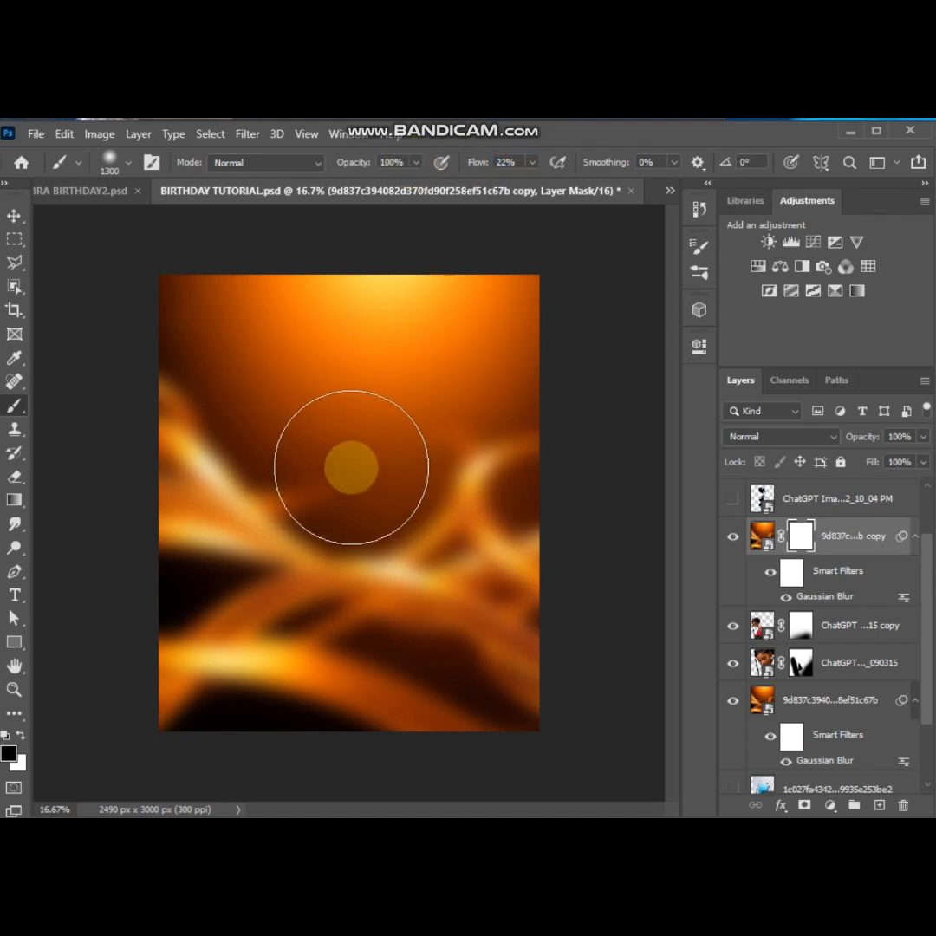
mouse_move(323, 394)
left_mouse_down()
mouse_move(379, 439)
mouse_move(341, 410)
mouse_move(360, 392)
mouse_move(254, 515)
mouse_move(298, 476)
mouse_move(361, 530)
mouse_move(382, 480)
mouse_move(412, 484)
mouse_move(401, 478)
mouse_move(375, 376)
mouse_move(417, 449)
mouse_move(327, 377)
mouse_move(254, 402)
mouse_move(312, 425)
left_mouse_up()
key("bracketleft")
key("bracketleft")
key("bracketleft")
key("bracketleft")
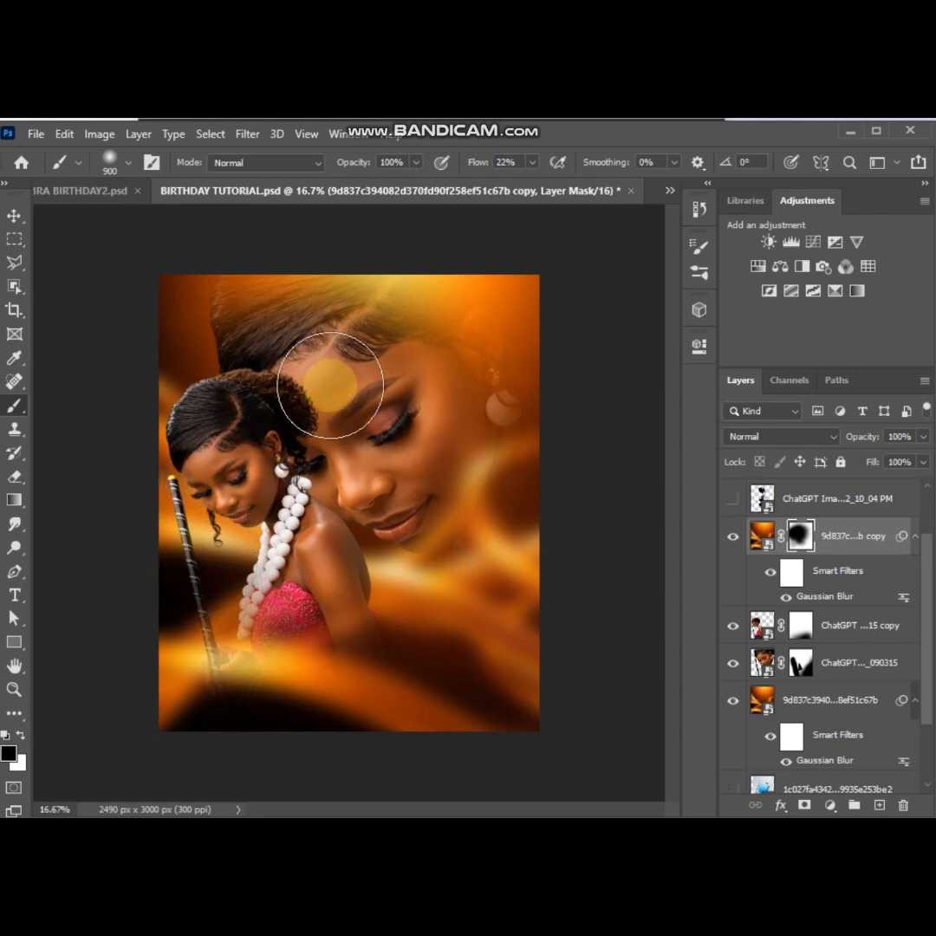
Bring back some orange glow over the enlarged portrait's hair and earring by painting white on the overlay's mask, then deselect the layer
key("v")
left_click(15, 405)
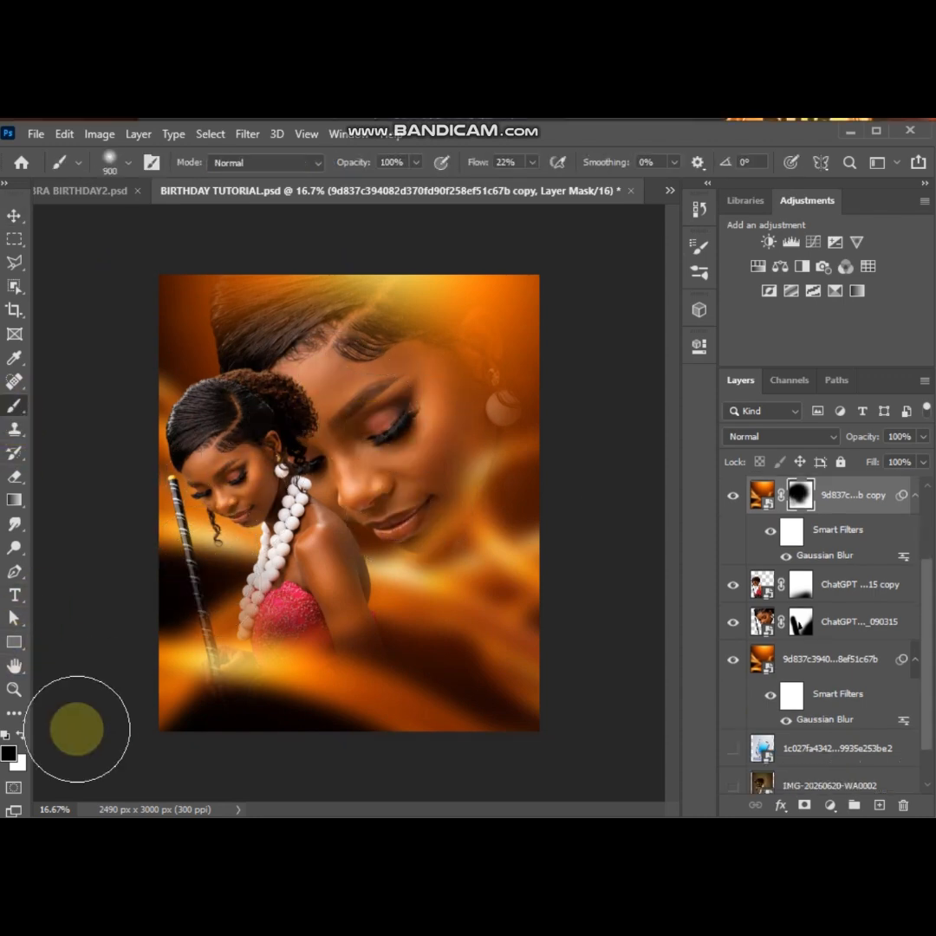
left_click(21, 736)
left_click_drag(449, 341, 498, 391)
left_click(15, 216)
left_click(595, 385)
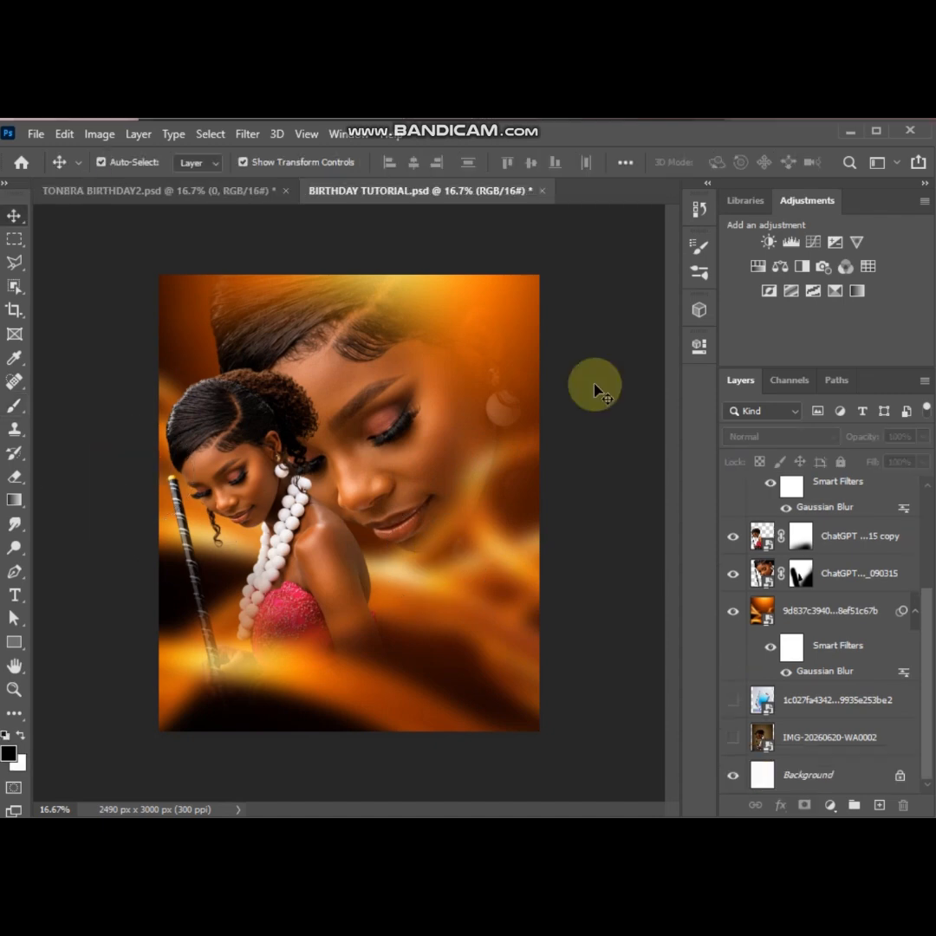
Show the glass lens layer, move it over the flyer's right half, and scale it up to about 46.36%
scroll(774, 532, "up", 3)
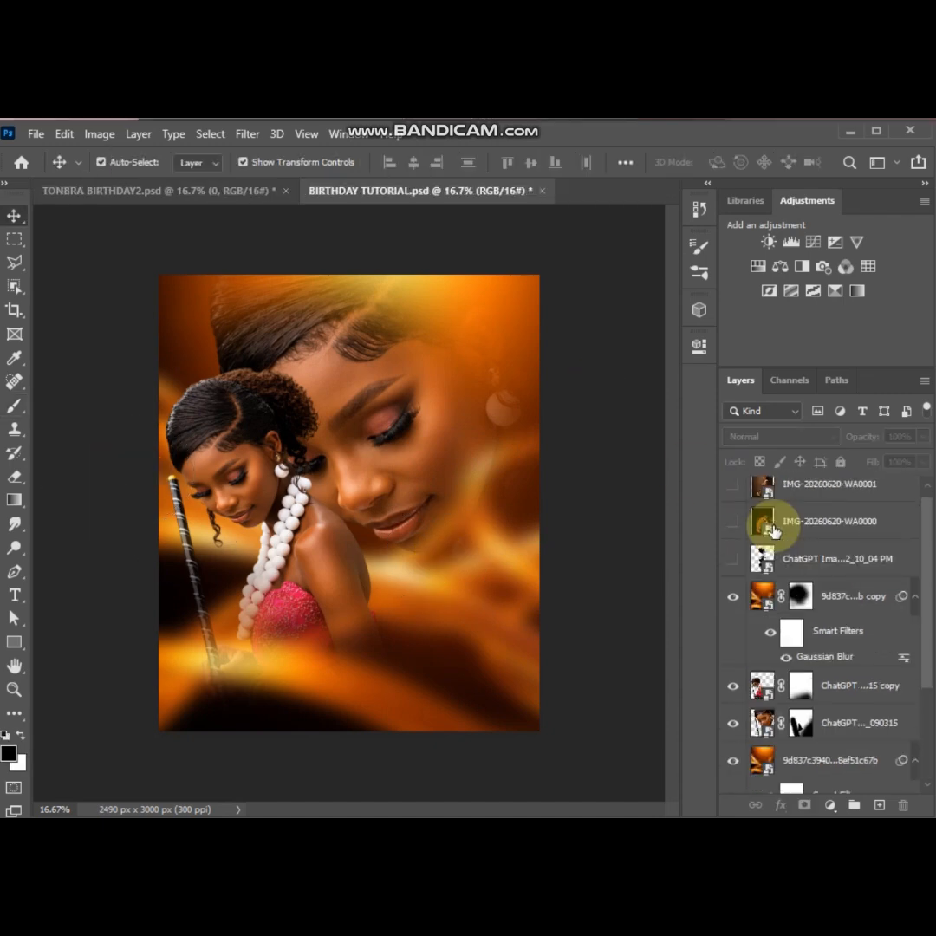
left_click(732, 561)
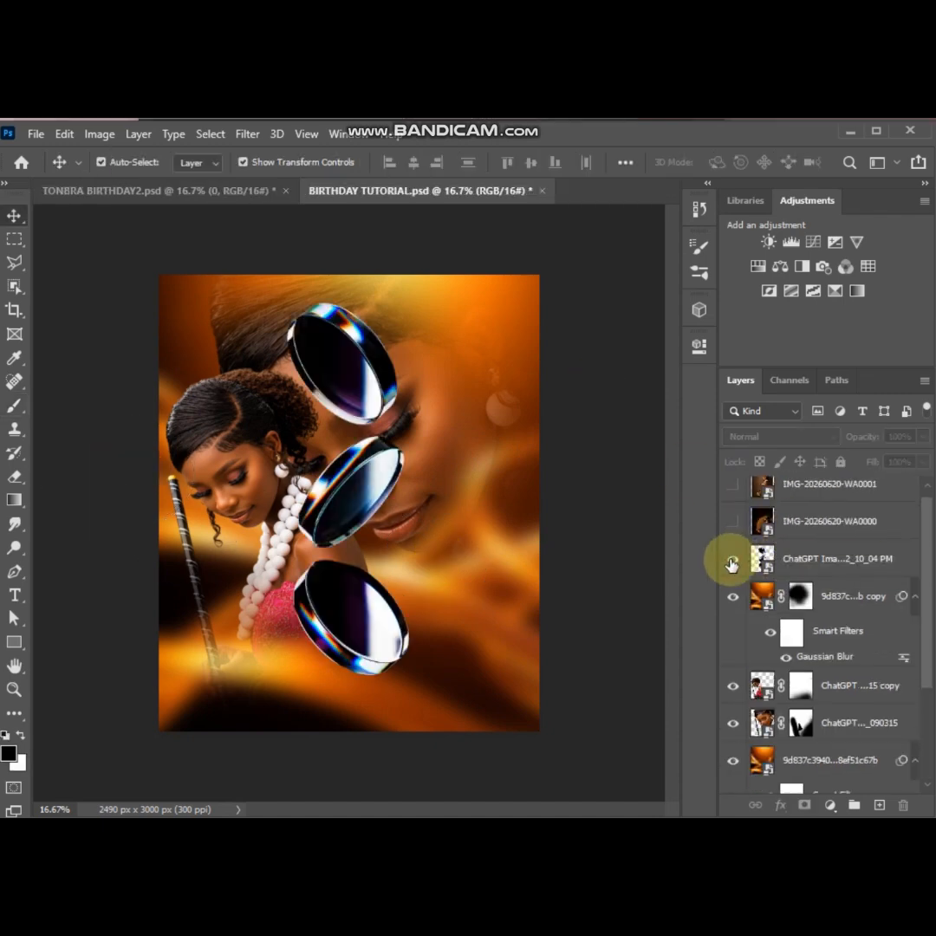
left_click(801, 555)
key("ctrl+t")
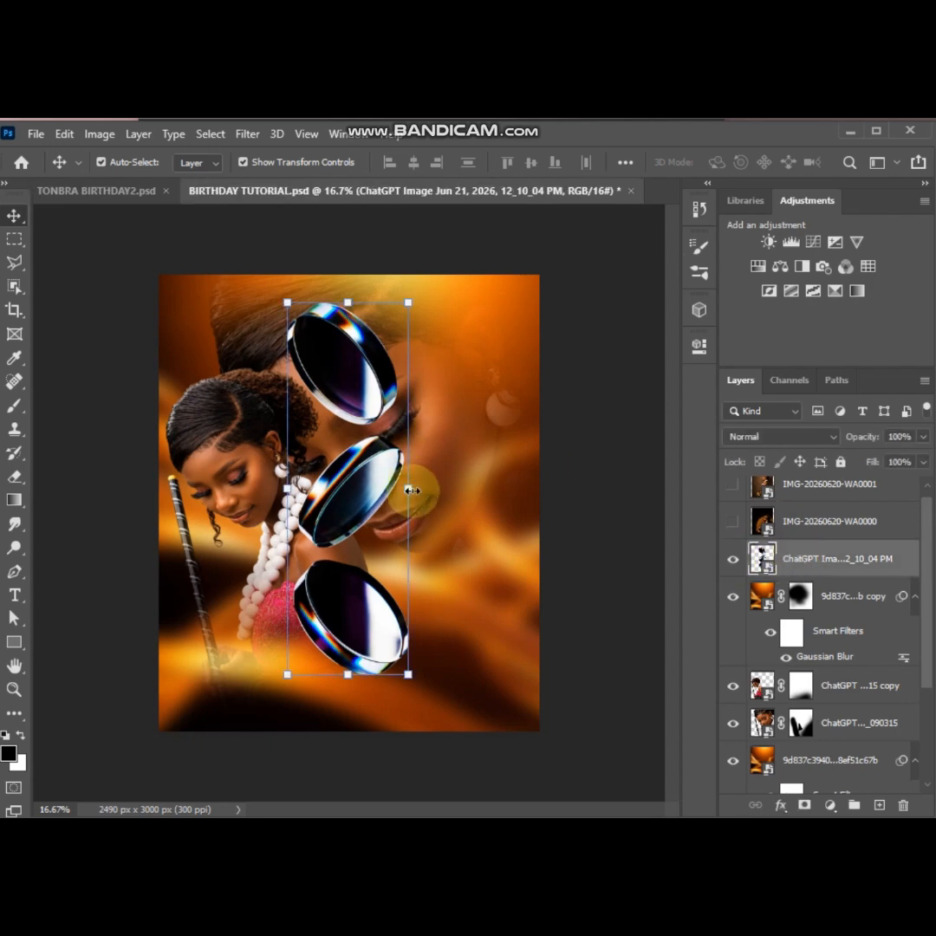
left_click_drag(342, 375, 458, 373)
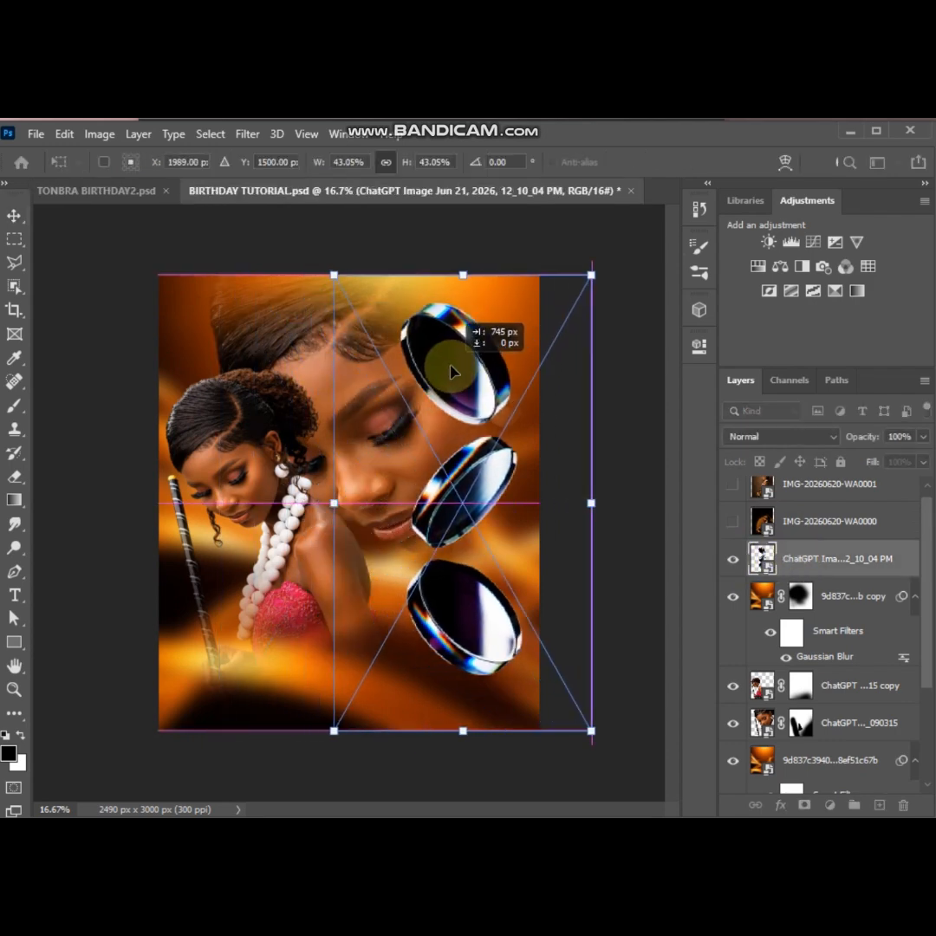
left_click_drag(317, 739, 290, 754)
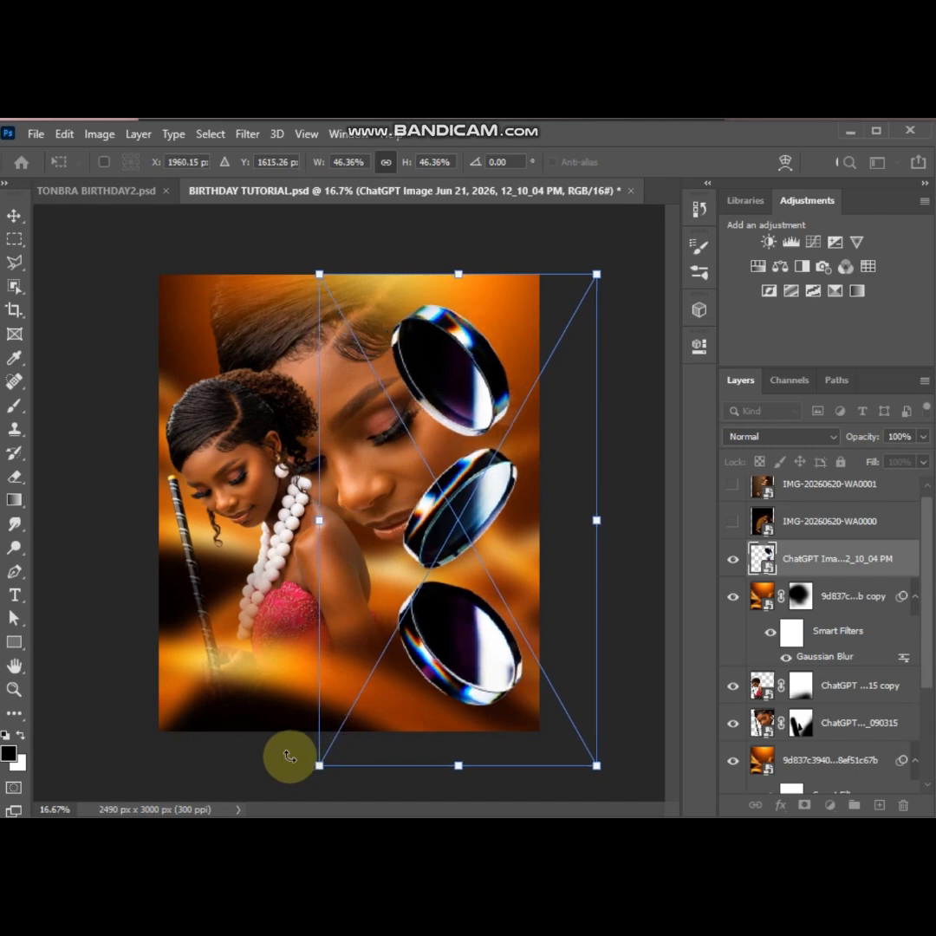
Fine-tune the lens layer's position and enlarge it slightly so the three lenses fill the flyer's right side, committing the transform
left_click(455, 272)
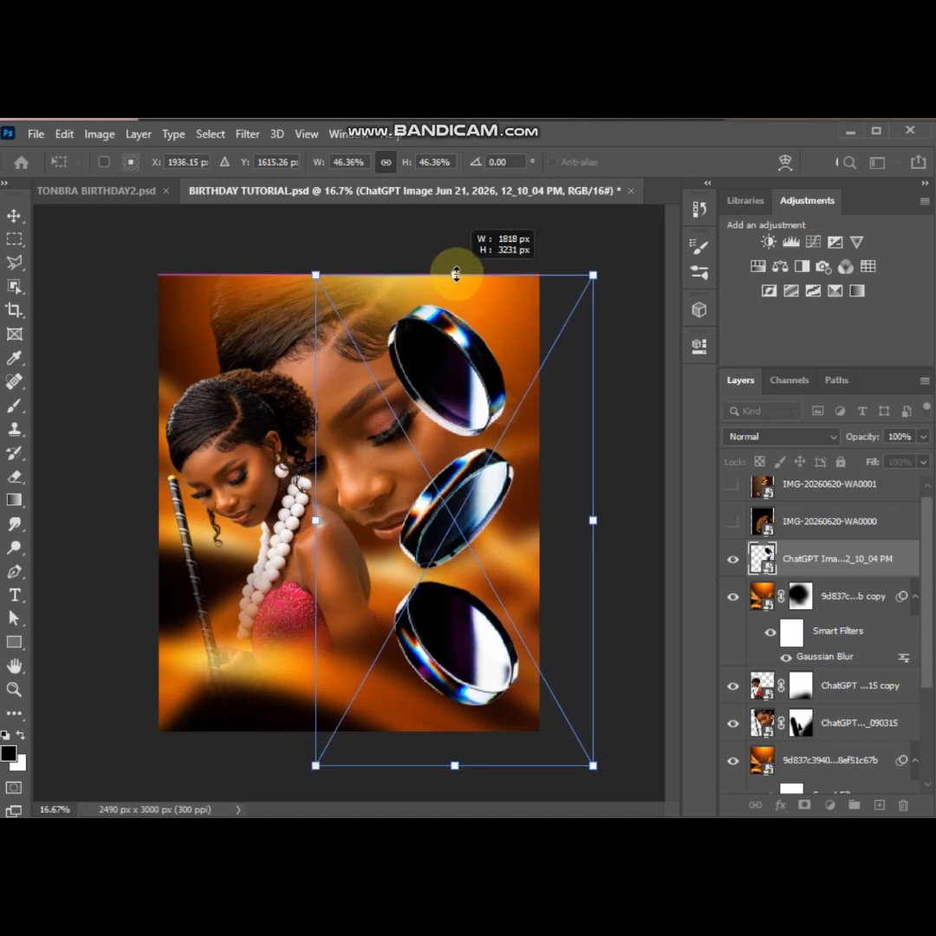
key("ctrl+plus")
key("ctrl+0")
left_click_drag(464, 340, 462, 325)
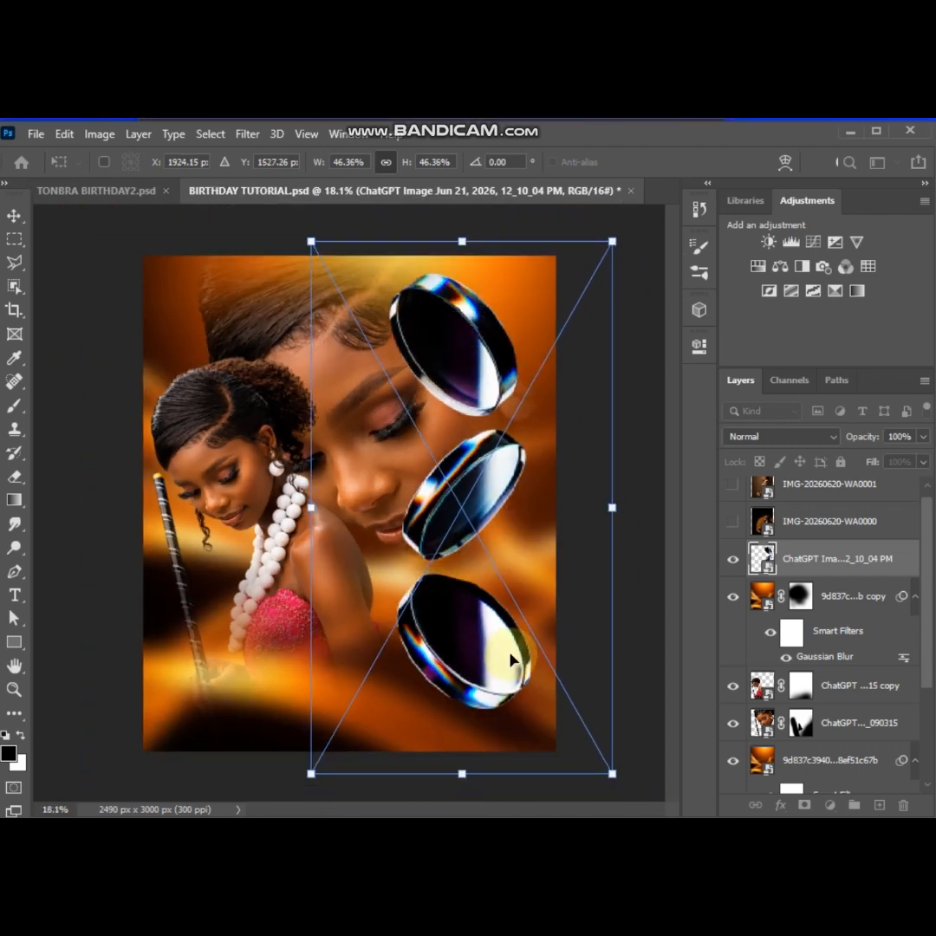
left_click_drag(487, 496, 488, 511)
mouse_move(463, 256)
left_mouse_down()
mouse_move(466, 231)
mouse_move(472, 240)
left_mouse_up()
key("Return")
key("ctrl+0")
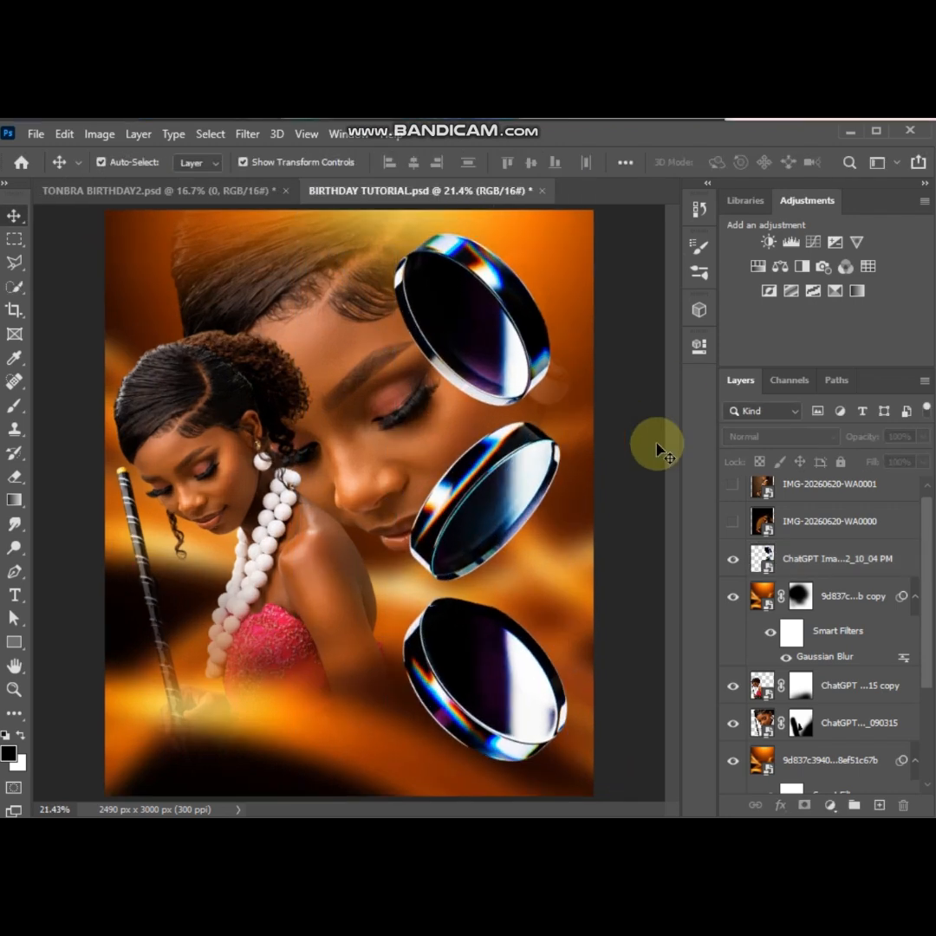
On the lens layer, trace the left inner rim of the uppermost lens's glass with the Polygonal Lasso, from its upper tip downward
left_click(796, 553)
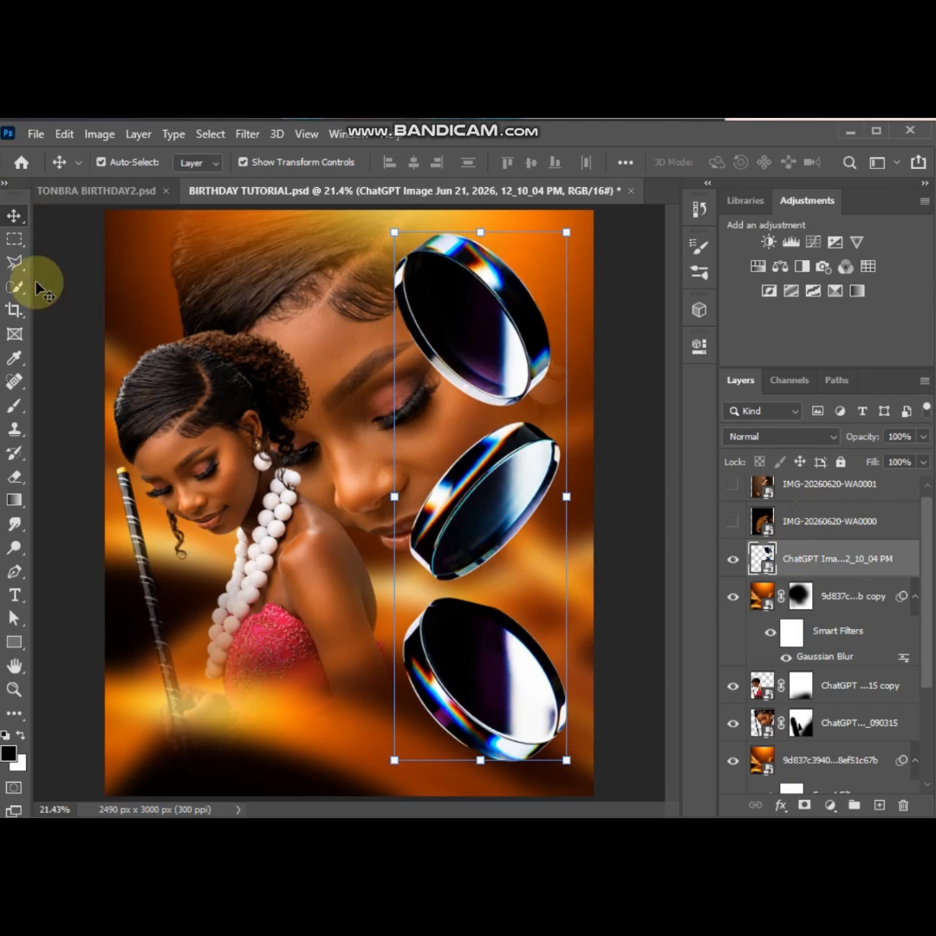
left_click(13, 264)
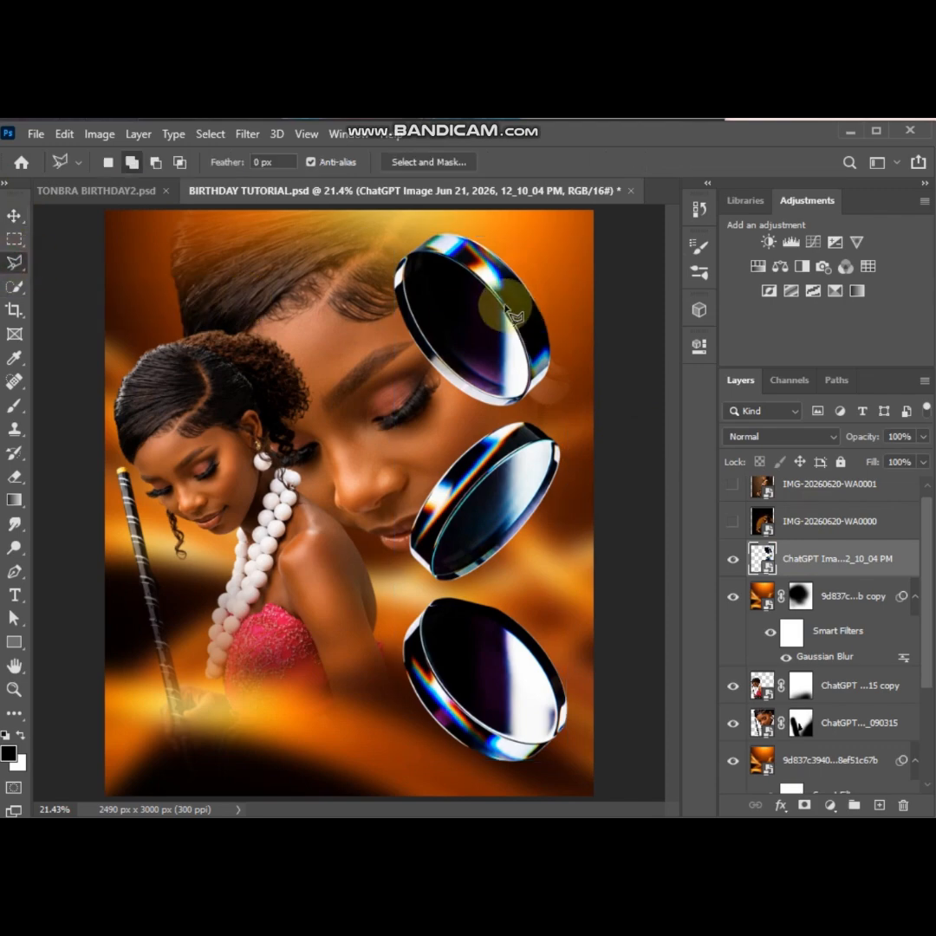
scroll(512, 317, "up", 3)
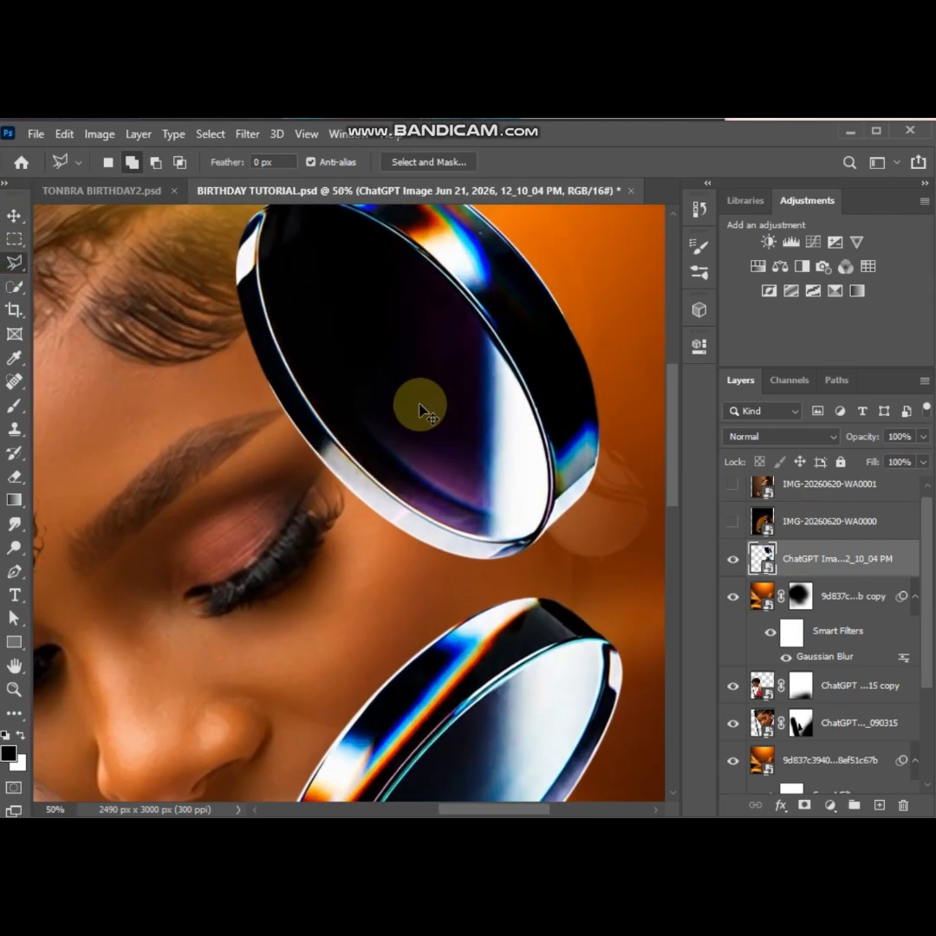
left_click(420, 422)
scroll(282, 372, "up", 3)
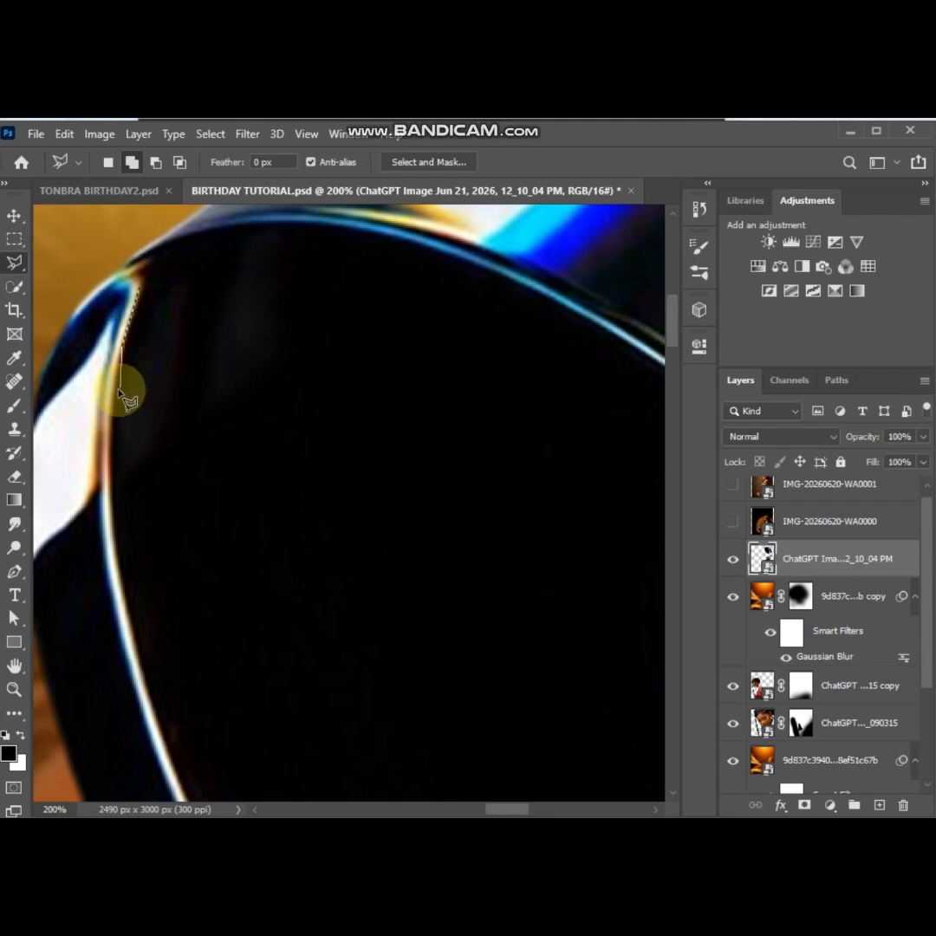
left_click(116, 487)
left_click(133, 630)
left_click(149, 693)
scroll(149, 692, "down", 2)
left_click(177, 608)
left_click(228, 716)
scroll(228, 714, "down", 3)
left_click(288, 559)
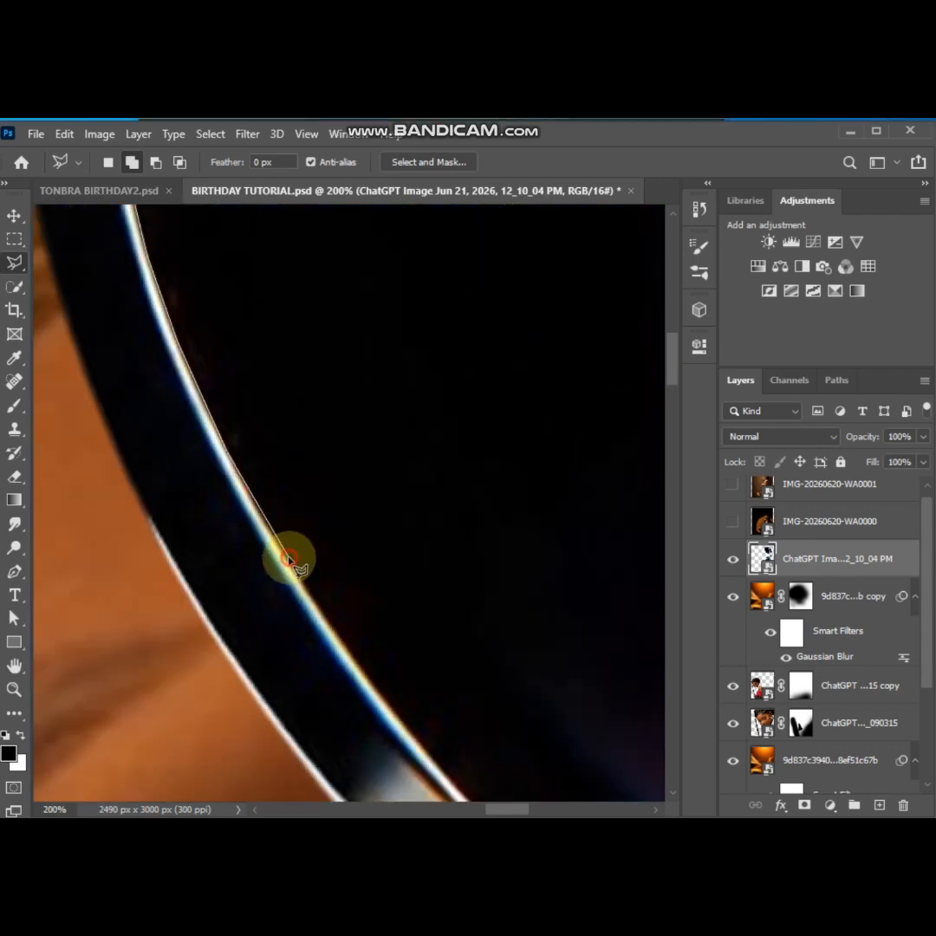
left_click(380, 696)
scroll(380, 696, "down", 2)
left_click(440, 582)
left_click(588, 730)
scroll(682, 784, "down", 3)
left_click(574, 553)
scroll(413, 642, "down", 2)
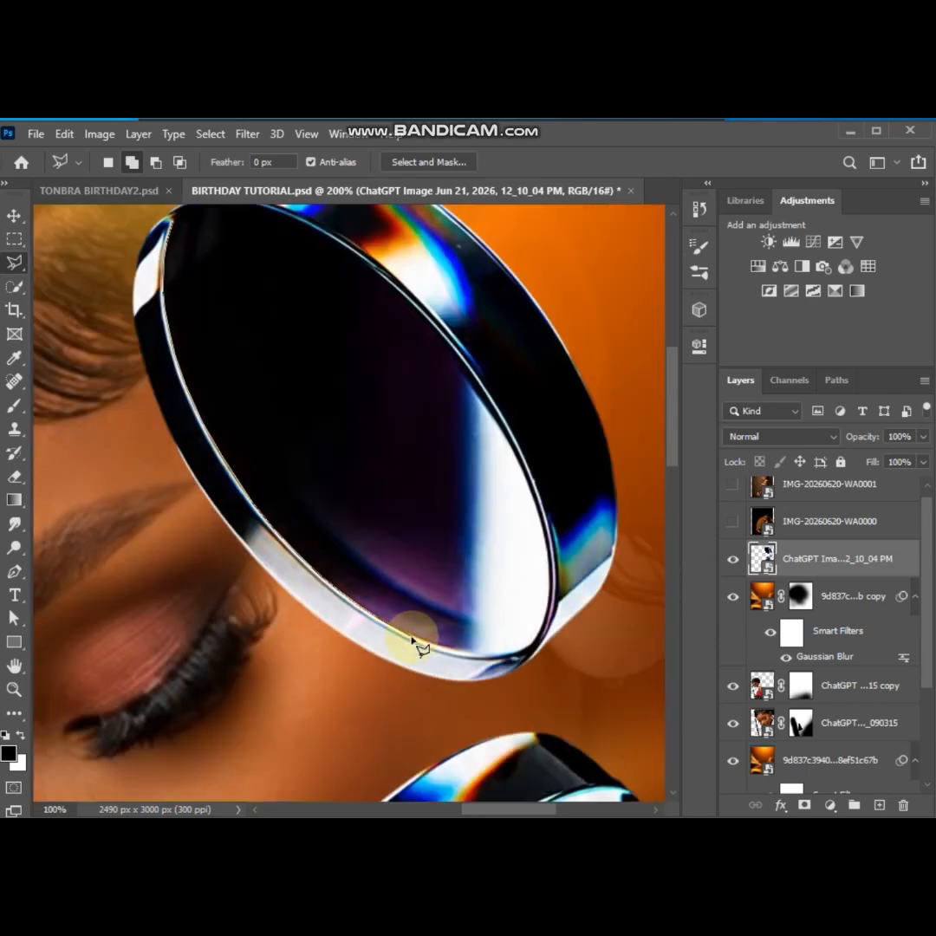
Continue the lasso outline along the lower inner rim and around the bottom tip of the uppermost lens
scroll(413, 642, "up", 2)
left_click(426, 638)
left_click(562, 678)
scroll(562, 679, "right", 3)
left_click(380, 691)
left_click(426, 685)
left_click(465, 671)
left_click(486, 655)
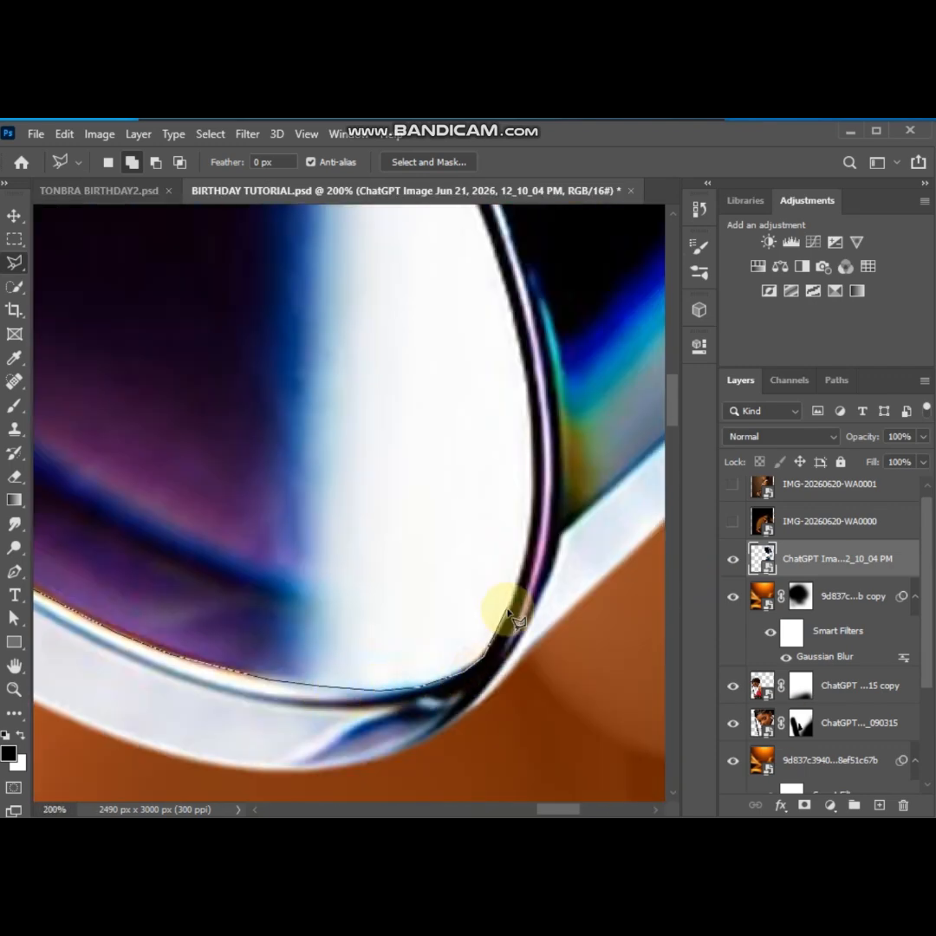
Trace the right and upper inner rim of the uppermost lens and close the outline at its starting point
scroll(472, 221, "up", 3)
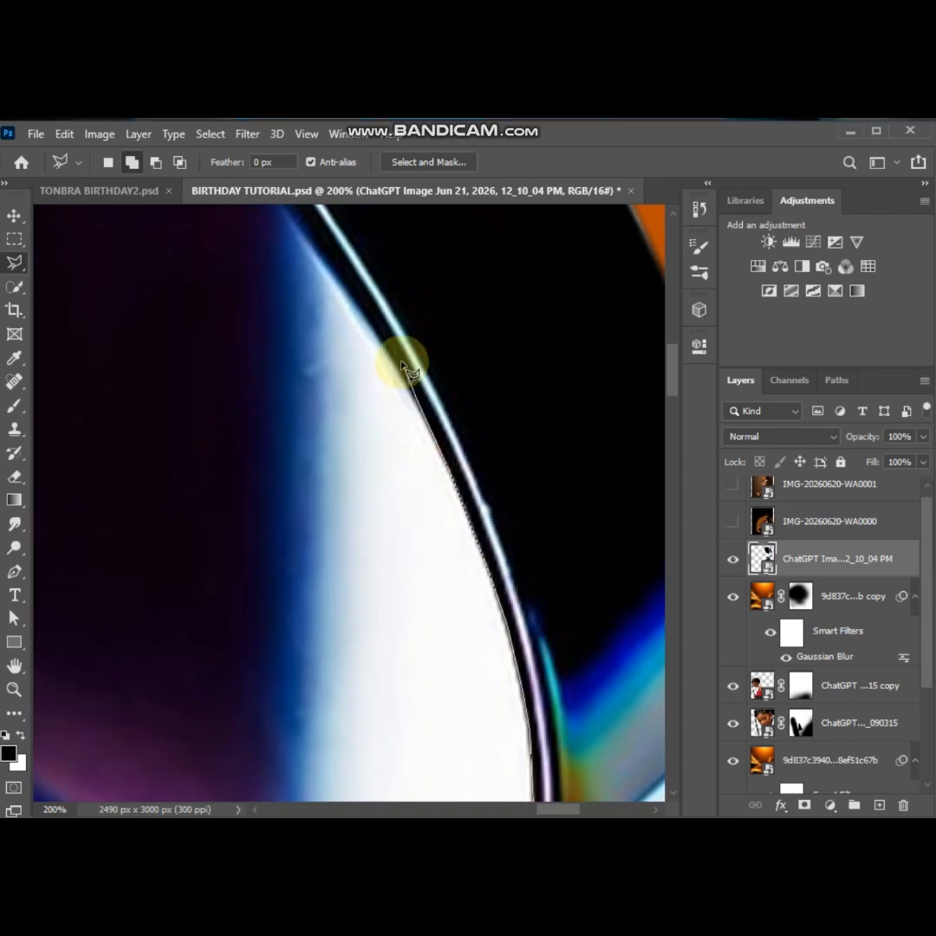
left_click(289, 236)
left_click_drag(290, 236, 290, 596)
left_click(150, 372)
left_click_drag(151, 372, 363, 532)
left_click(296, 470)
left_click(100, 276)
left_click_drag(100, 276, 582, 424)
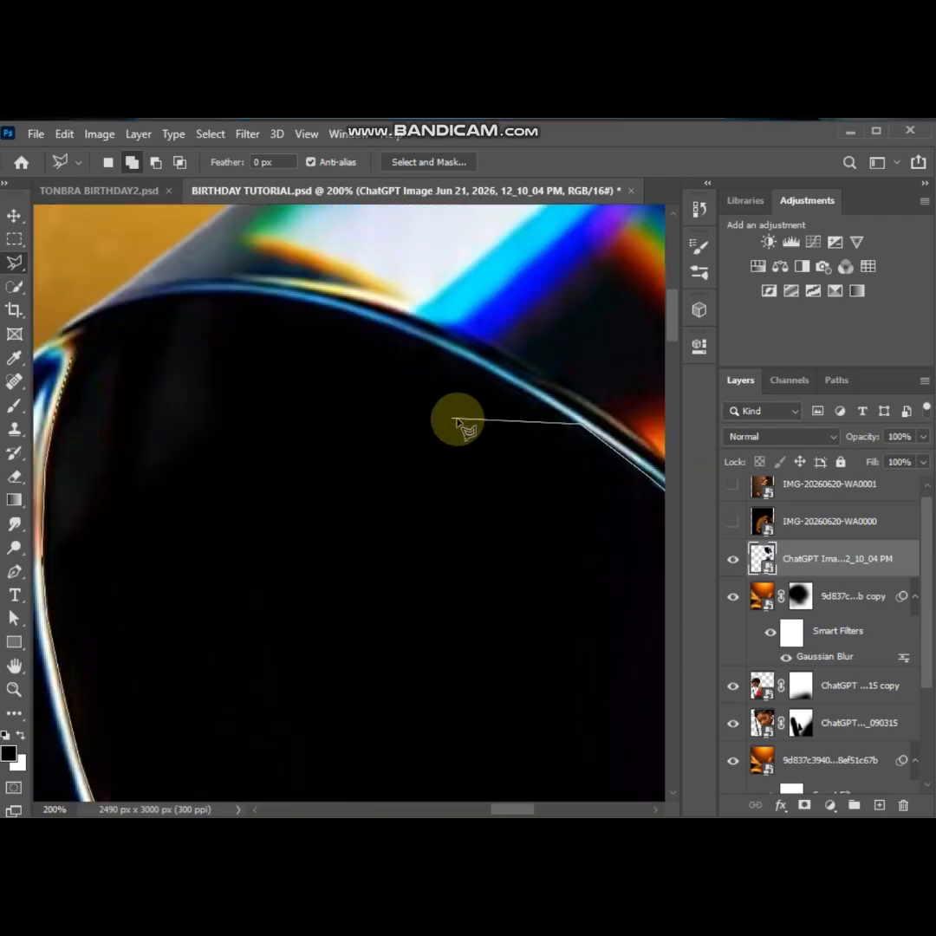
left_click(491, 367)
left_click(396, 327)
left_click(319, 302)
left_click(205, 291)
left_click(153, 294)
left_click(108, 306)
left_click(84, 323)
left_click(71, 343)
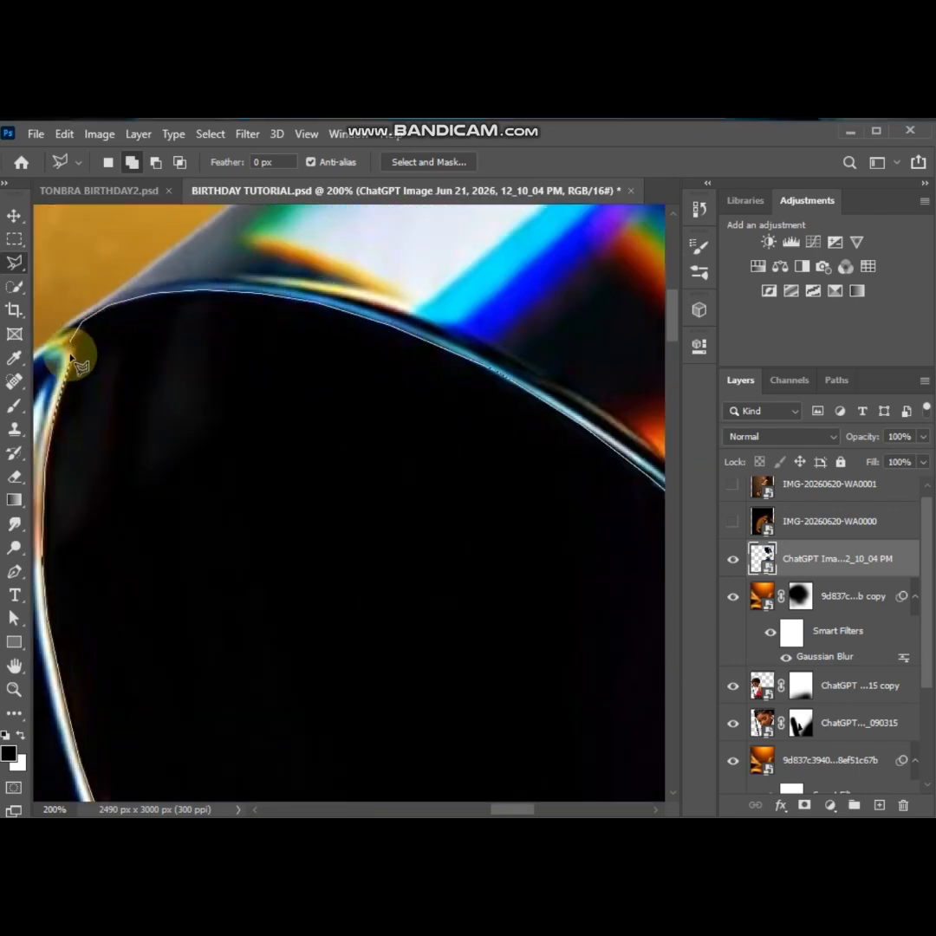
left_click(76, 364)
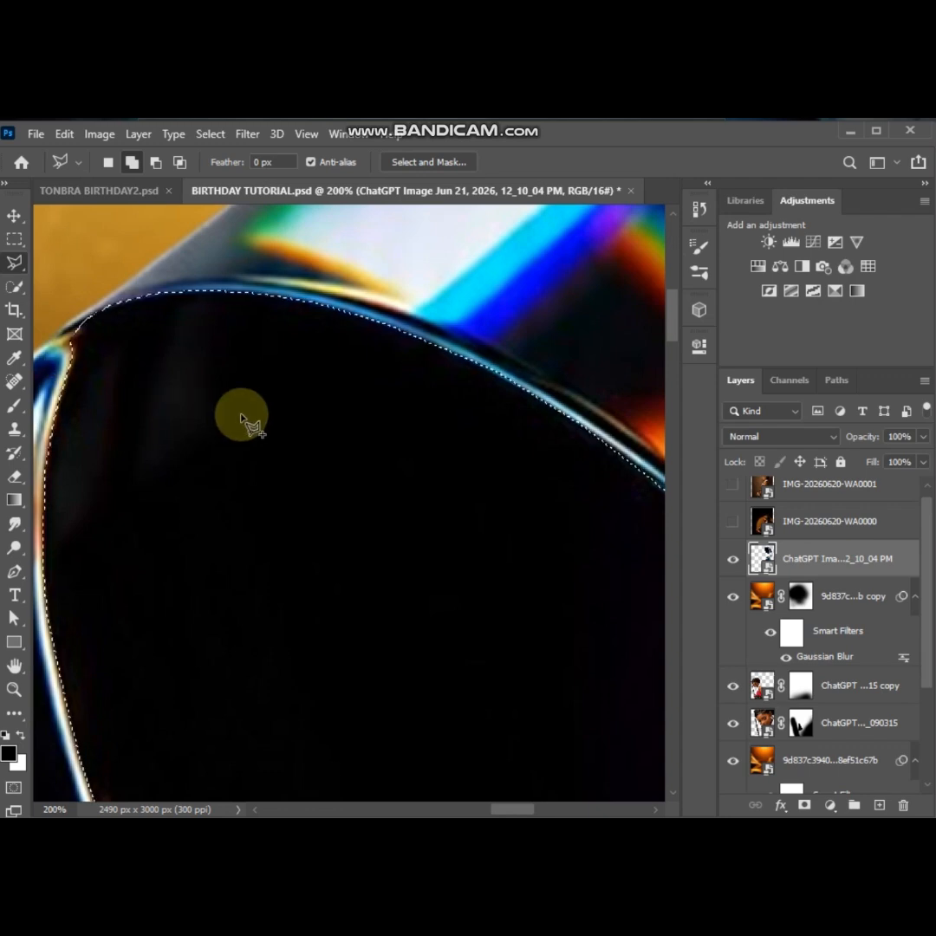
Copy the selected glass of the uppermost lens to a new layer, and check the copy with the original lens layer hidden briefly
key("ctrl+minus")
scroll(247, 425, "down", 3)
scroll(247, 425, "right", 3)
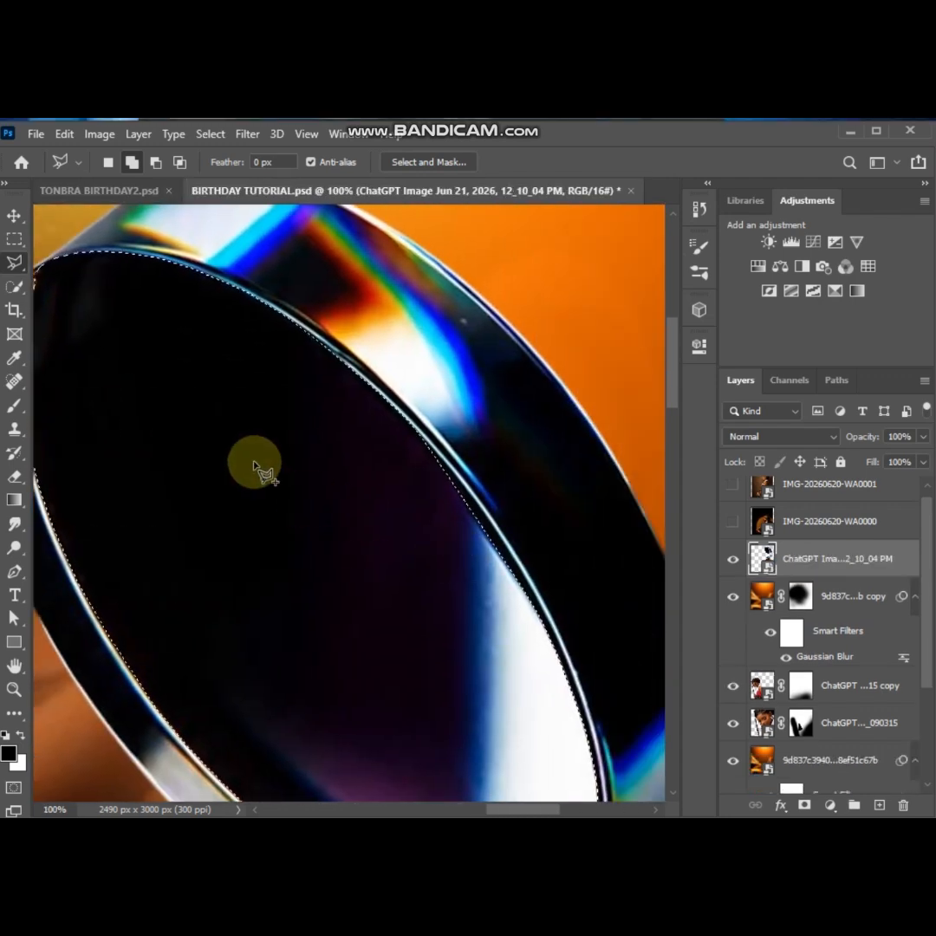
right_click(254, 463)
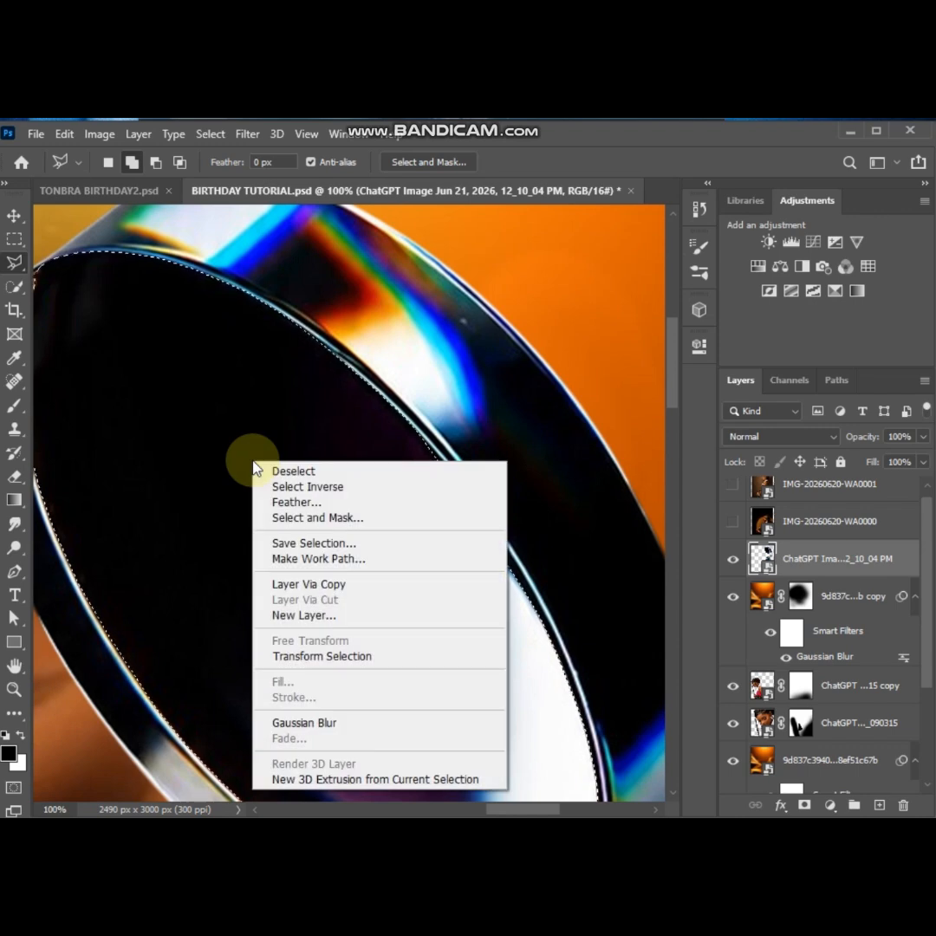
left_click(338, 585)
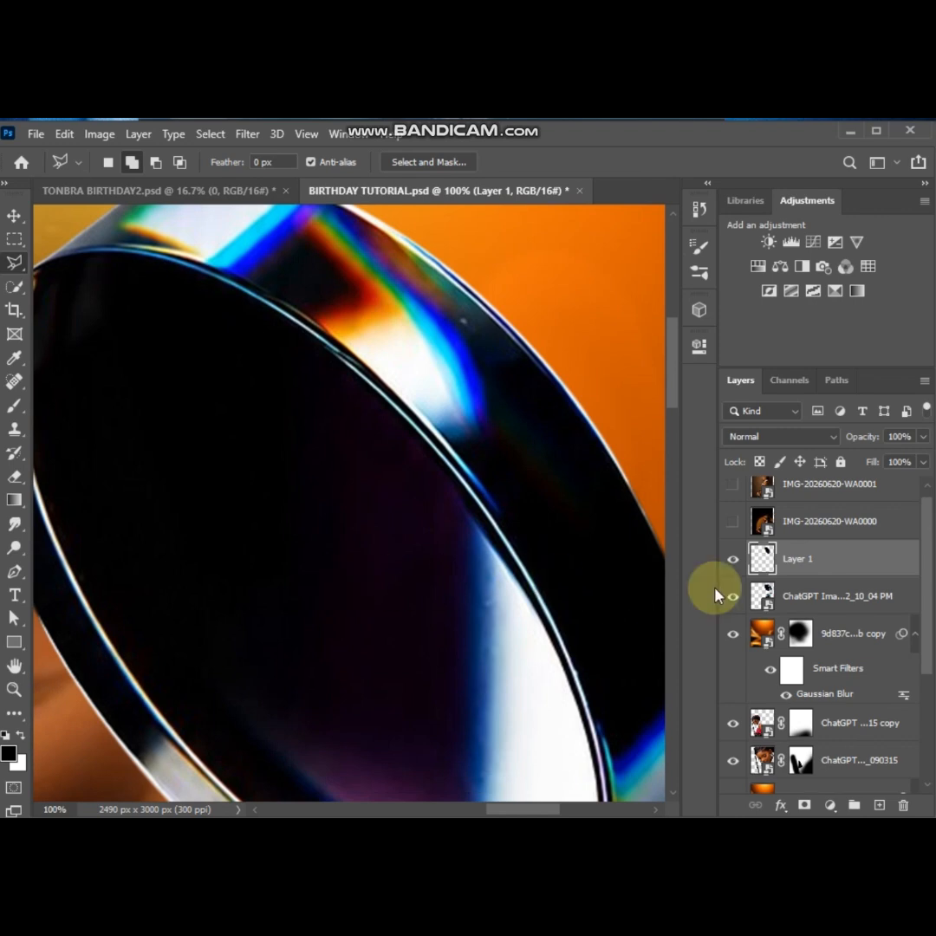
left_click(733, 600)
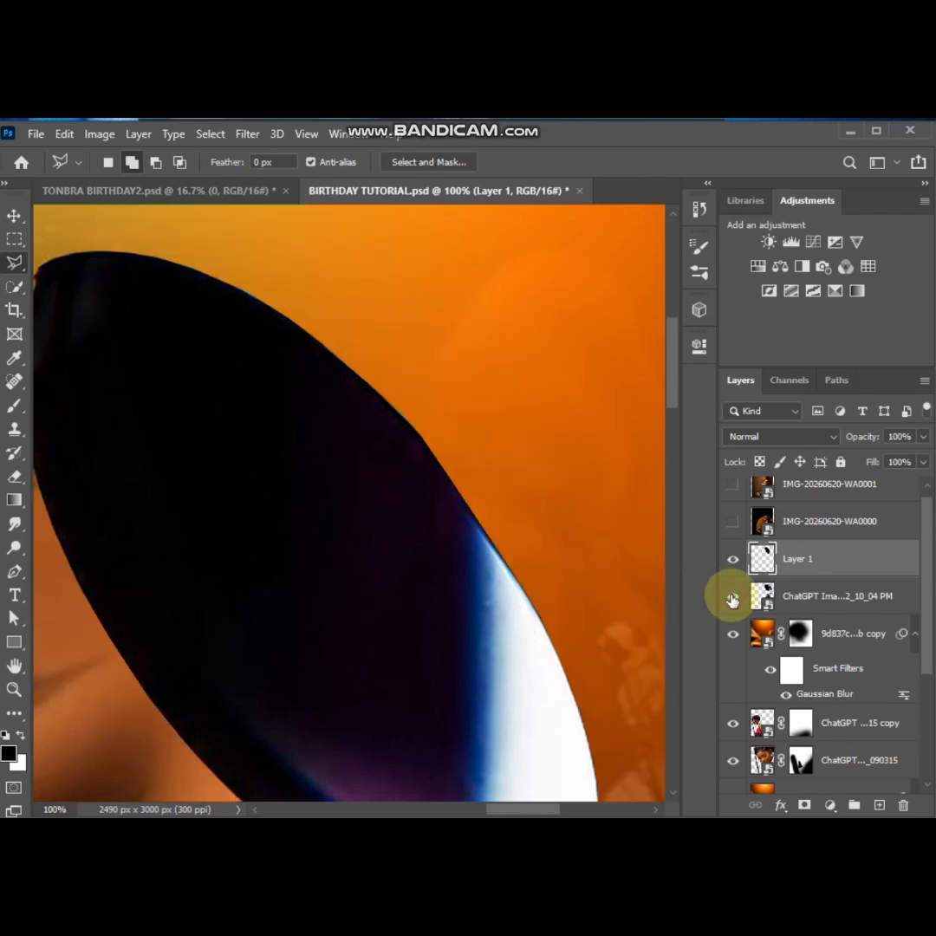
left_click(733, 600)
On the original lens layer, select the middle lens's inner glass by tracing around its rim with the Polygonal Lasso
left_click(788, 604)
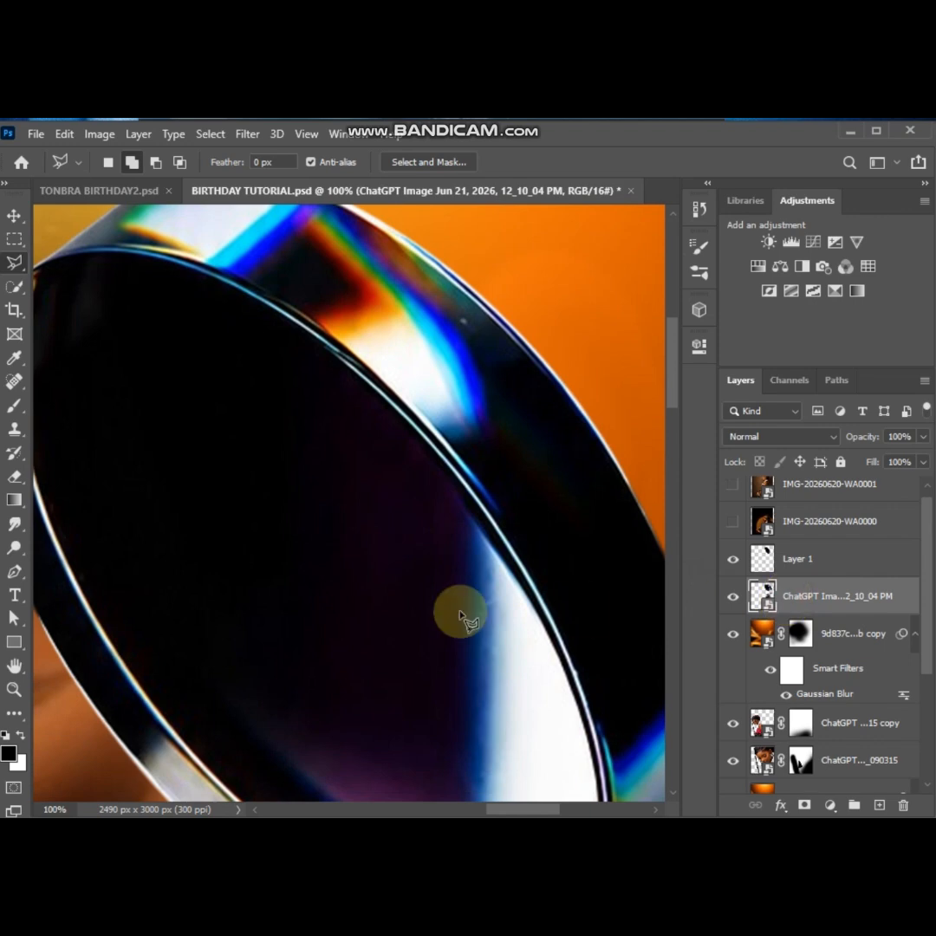
scroll(461, 615, "down", 10)
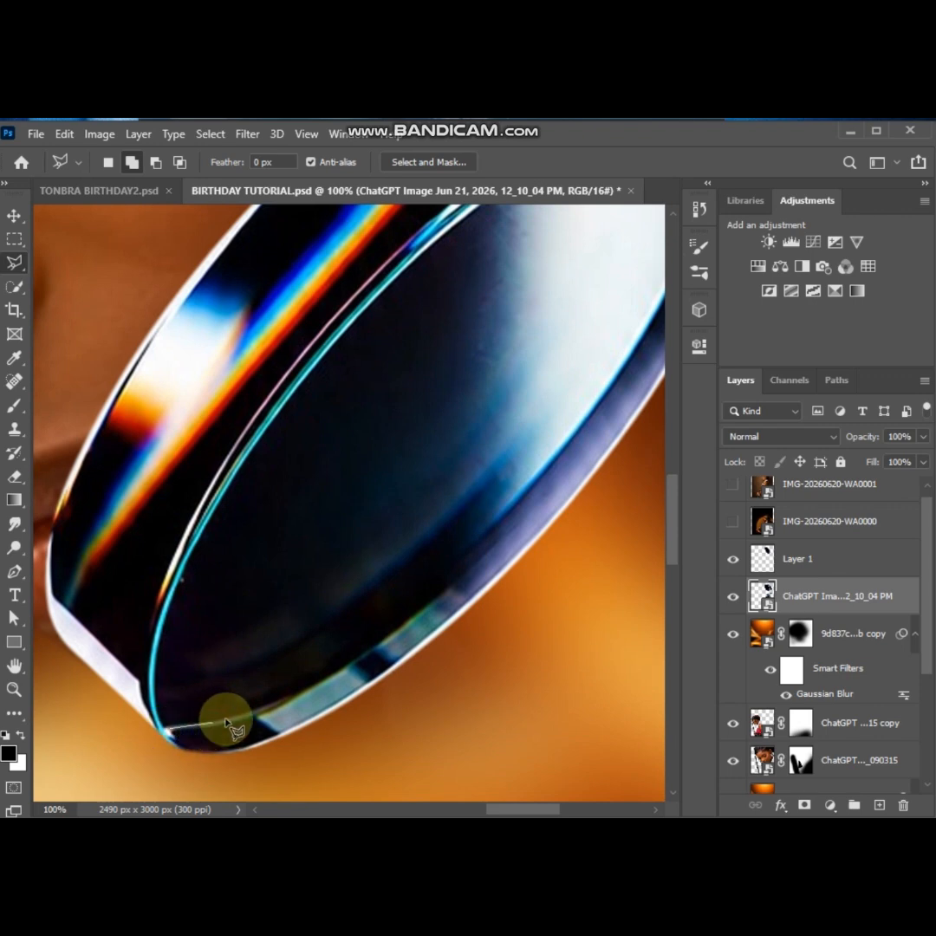
left_click(366, 663)
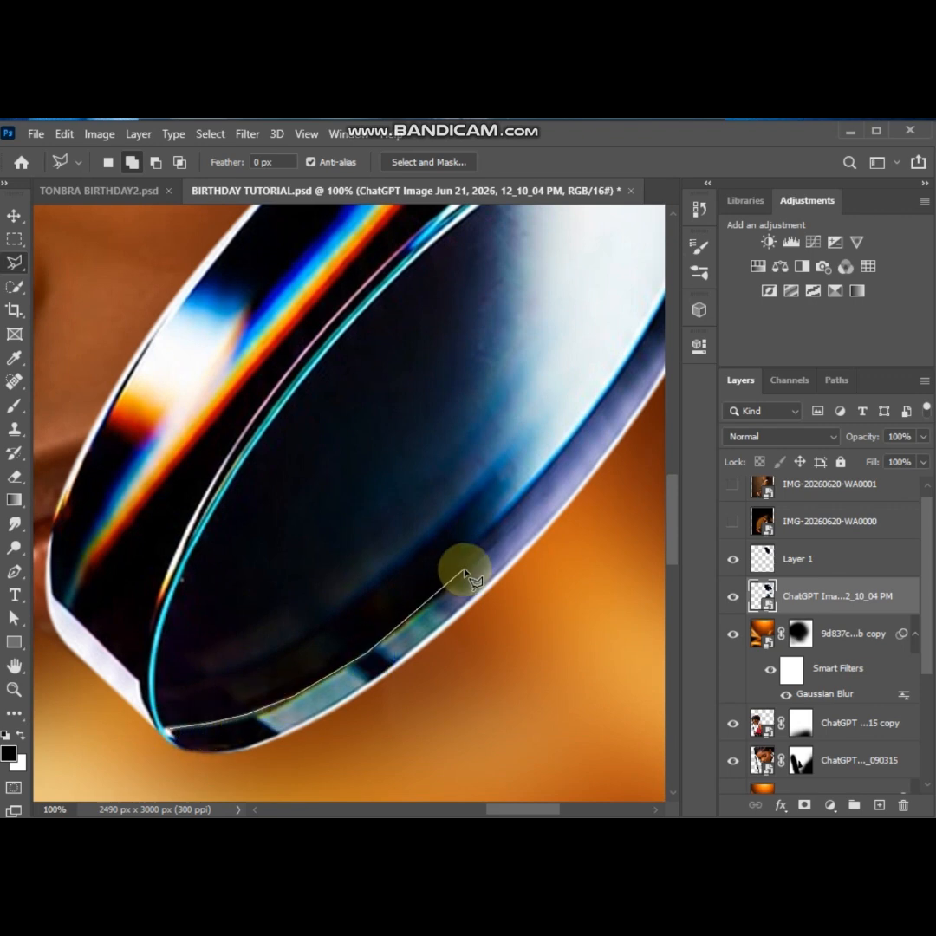
left_click(538, 479)
left_click_drag(652, 323, 474, 422)
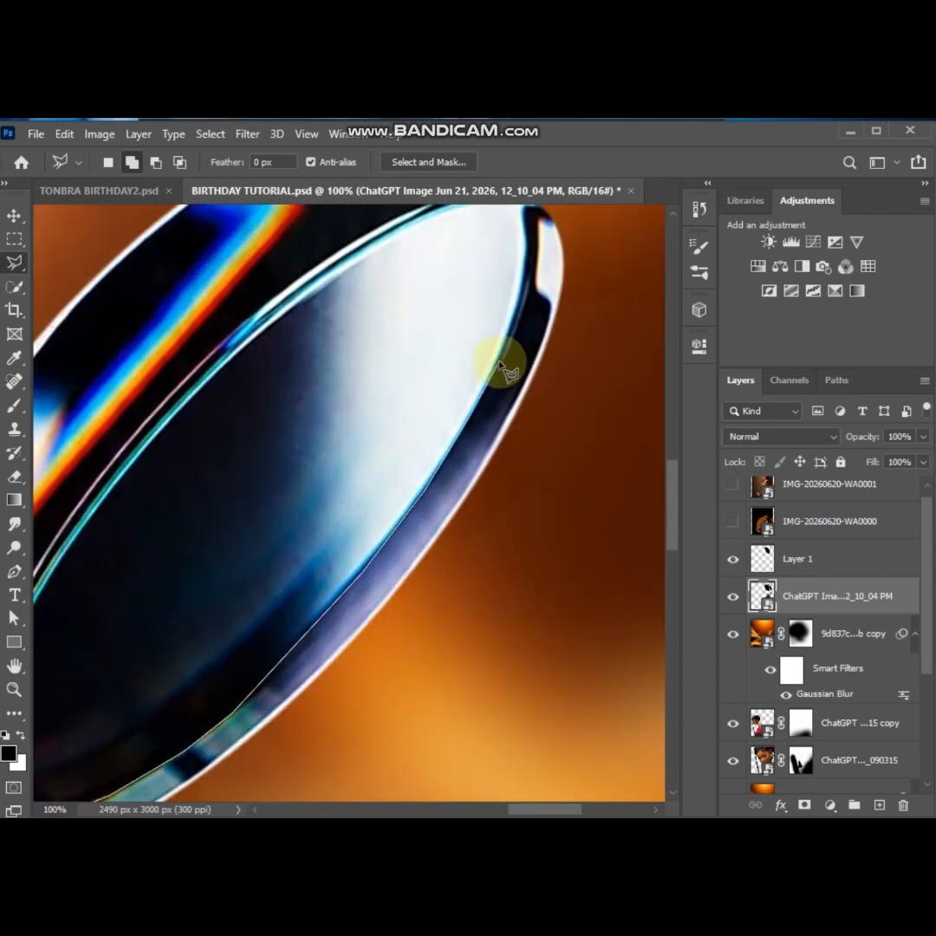
left_click(501, 365)
left_click_drag(527, 252, 527, 524)
left_click(458, 478)
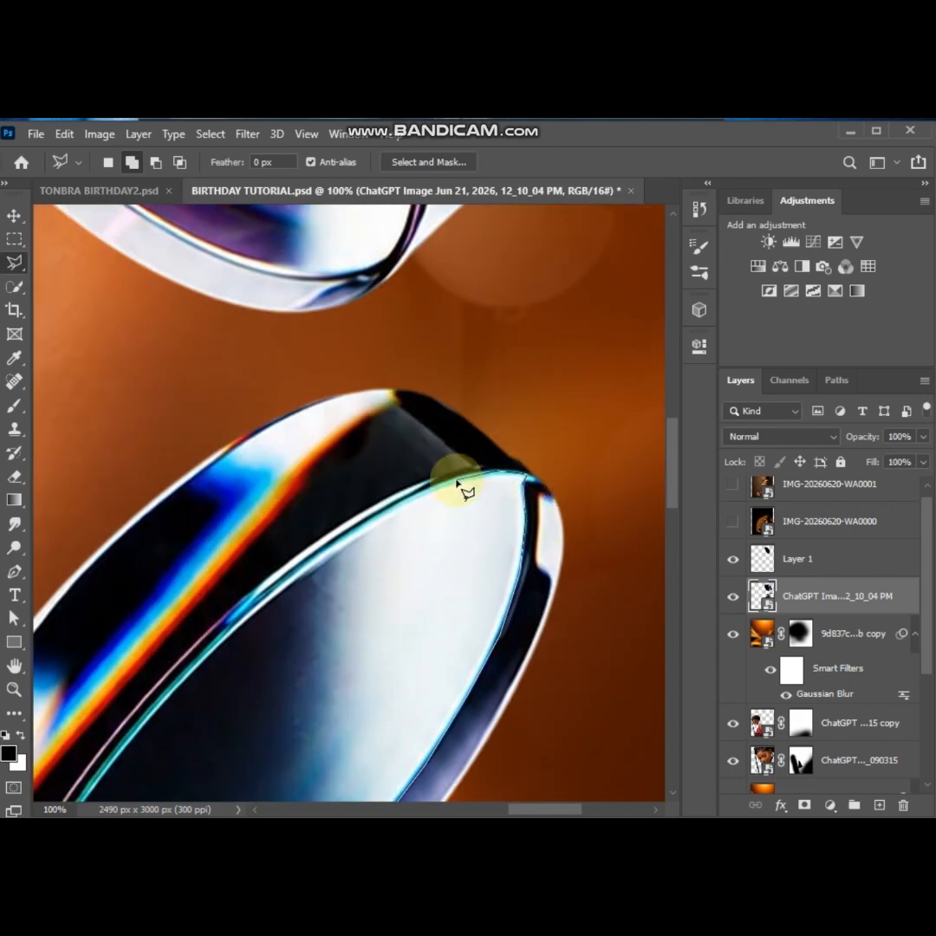
left_click(400, 500)
left_click(300, 582)
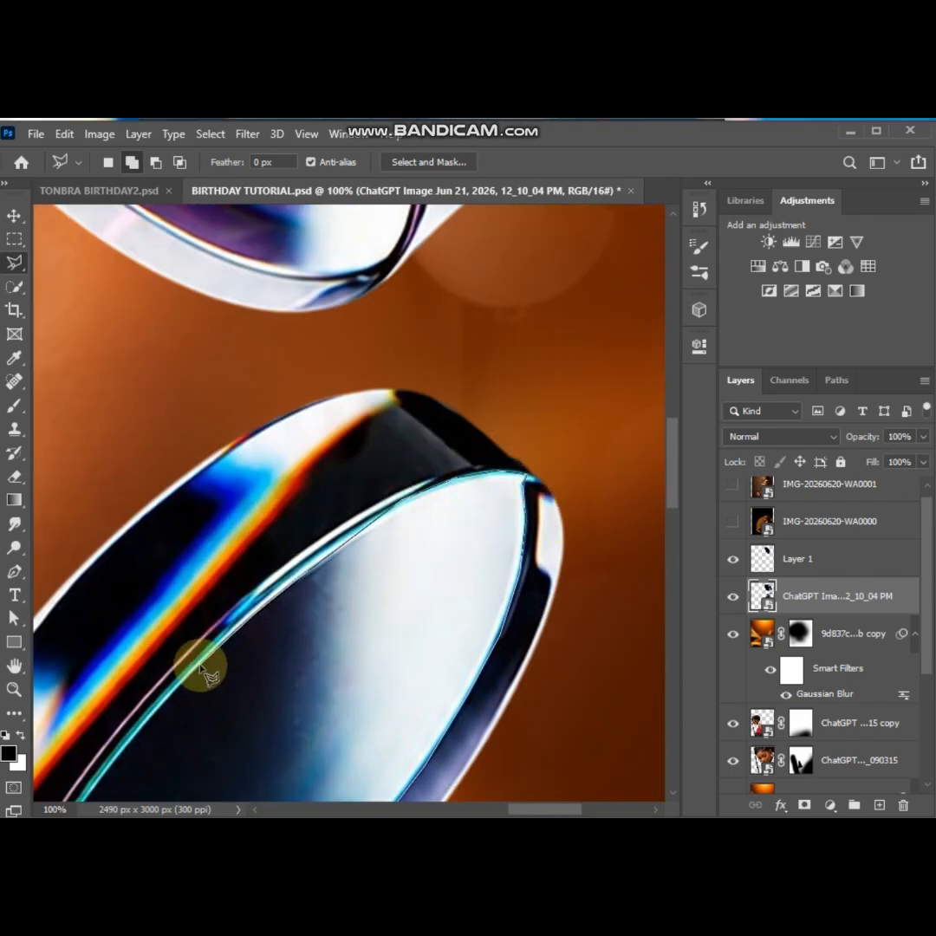
left_click_drag(209, 668, 629, 511)
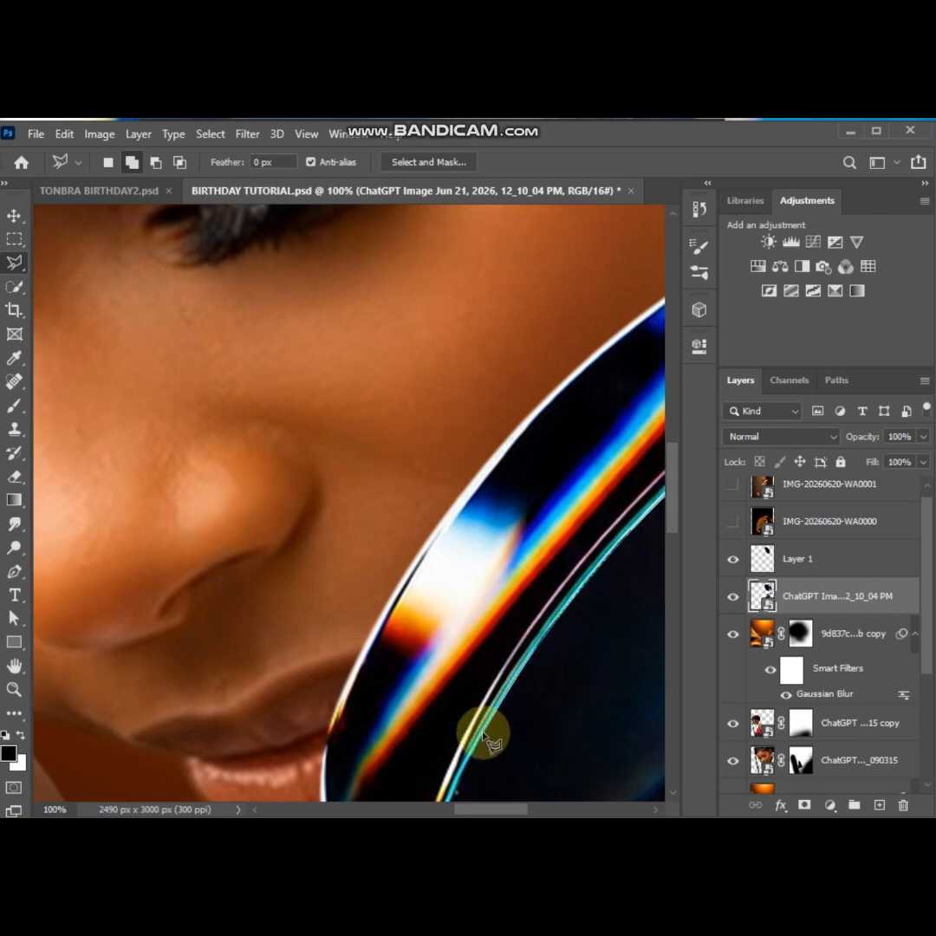
left_click_drag(486, 733, 463, 555)
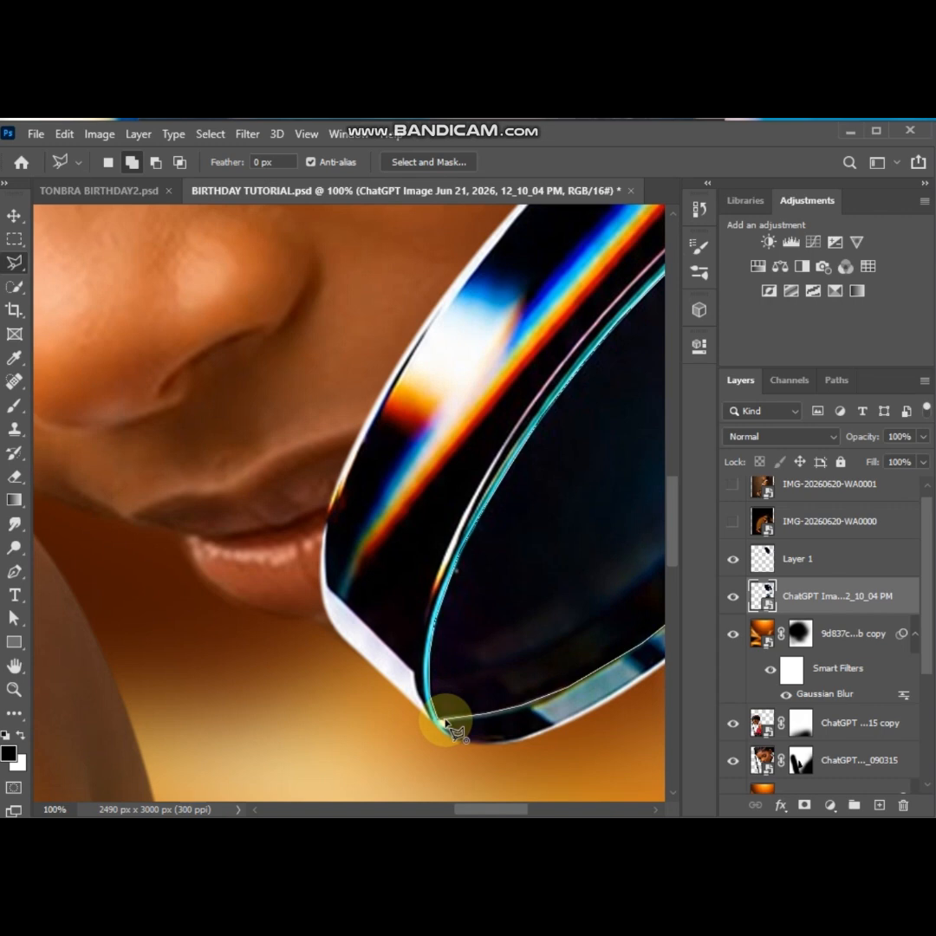
scroll(525, 694, "right", 6)
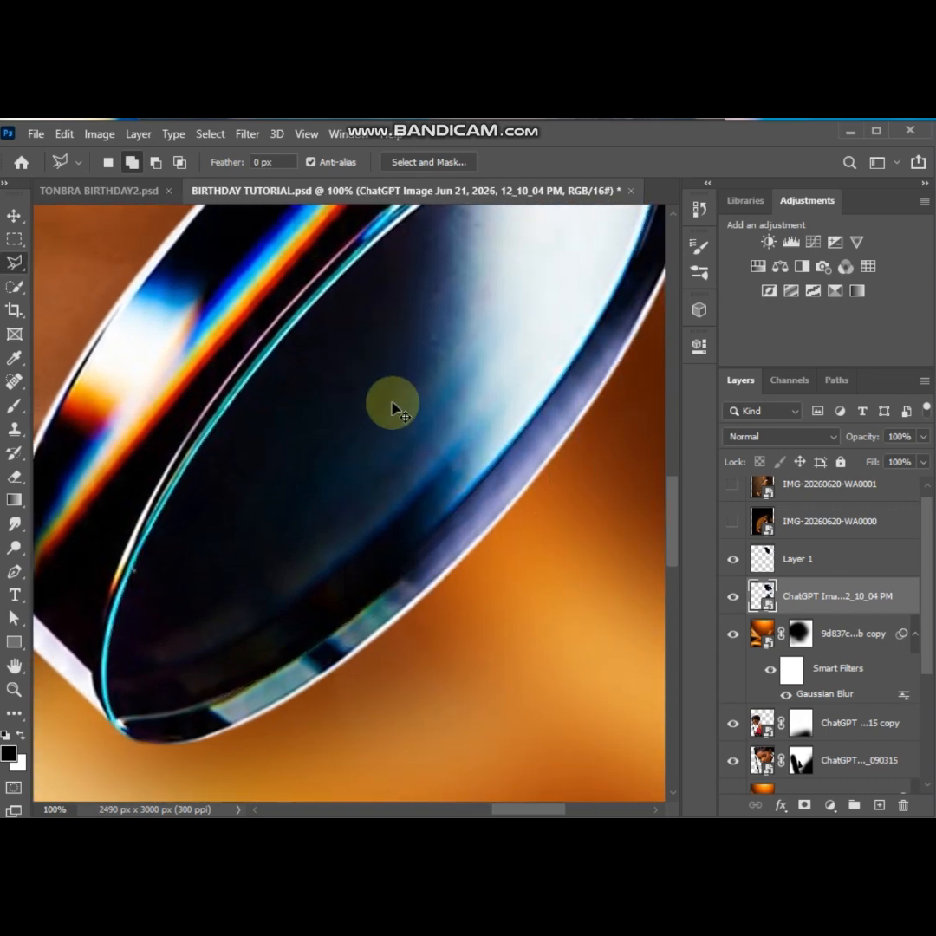
Copy the middle lens's selected glass to a new layer and hide the original lens layer to check the copy
scroll(393, 408, "down", 1)
right_click(394, 409)
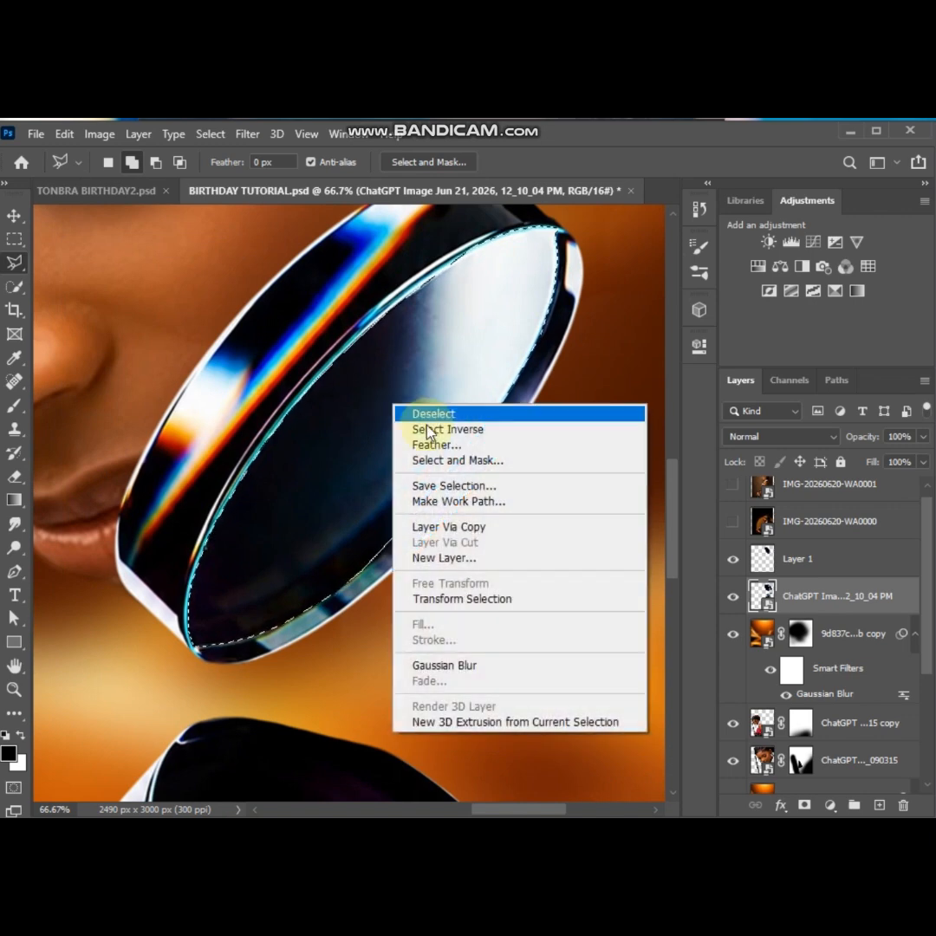
left_click(444, 528)
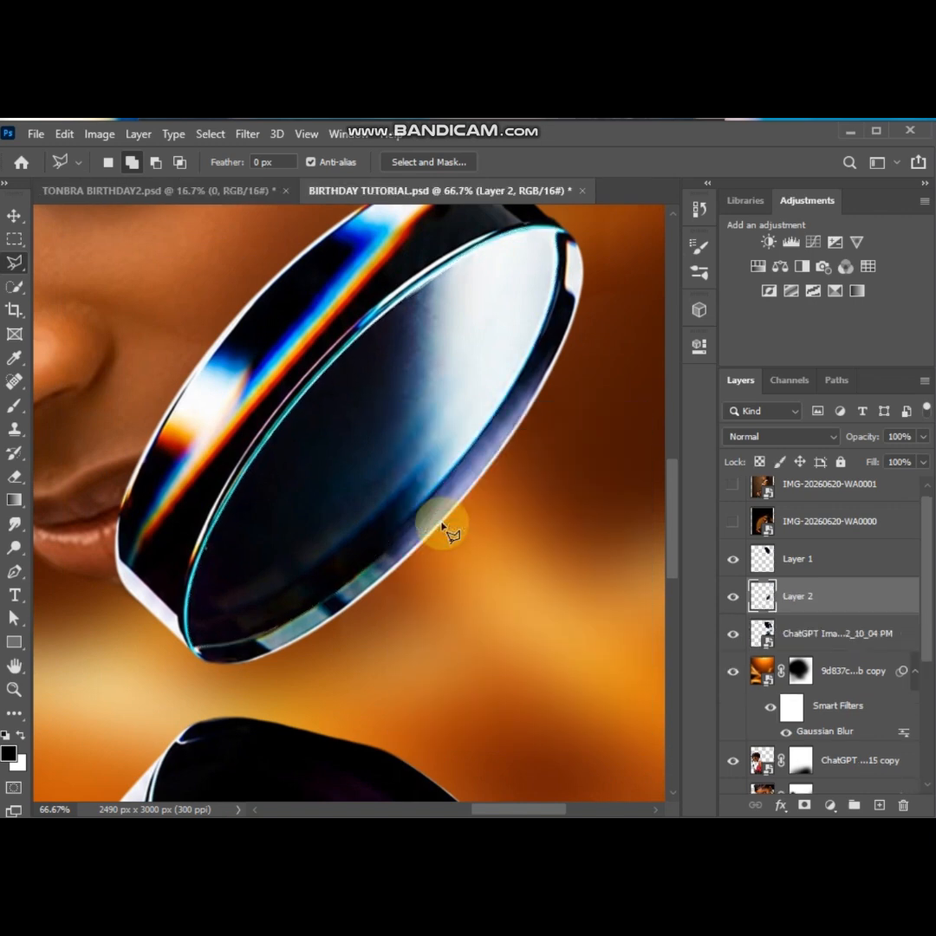
left_click(735, 633)
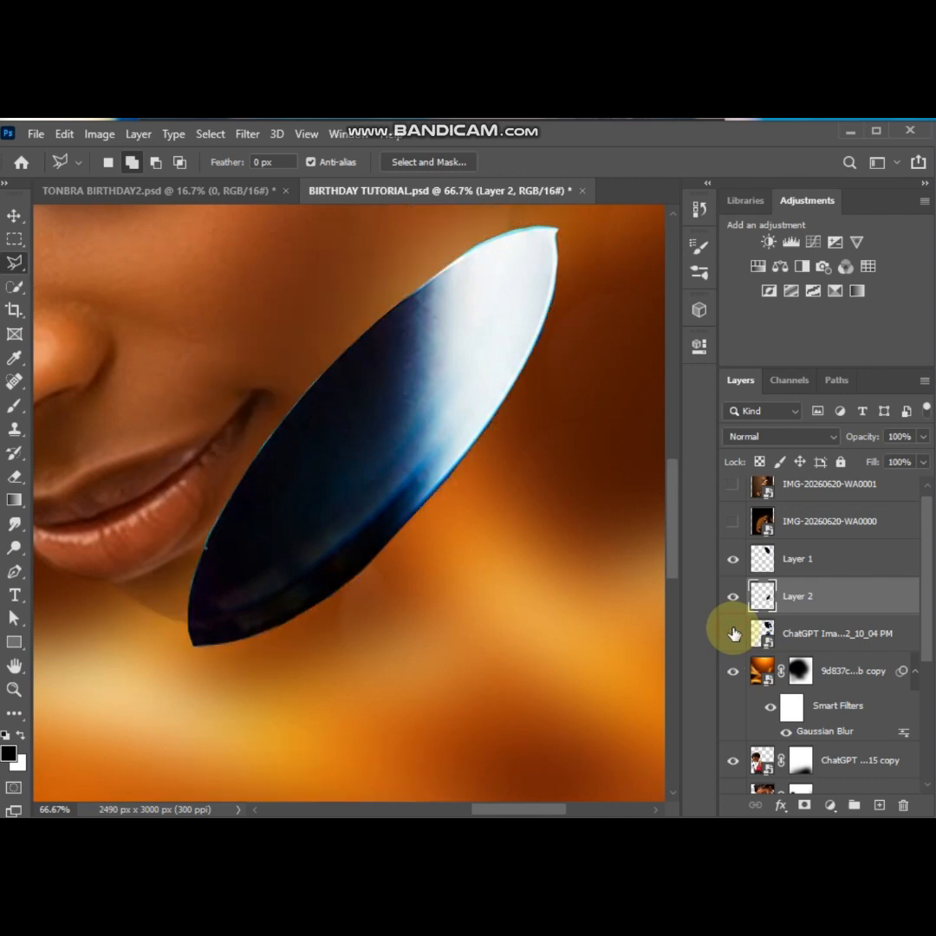
Show the original lens layer and trace the lowest lens's right, upper and left inner rim with the Polygonal Lasso
left_click(735, 634)
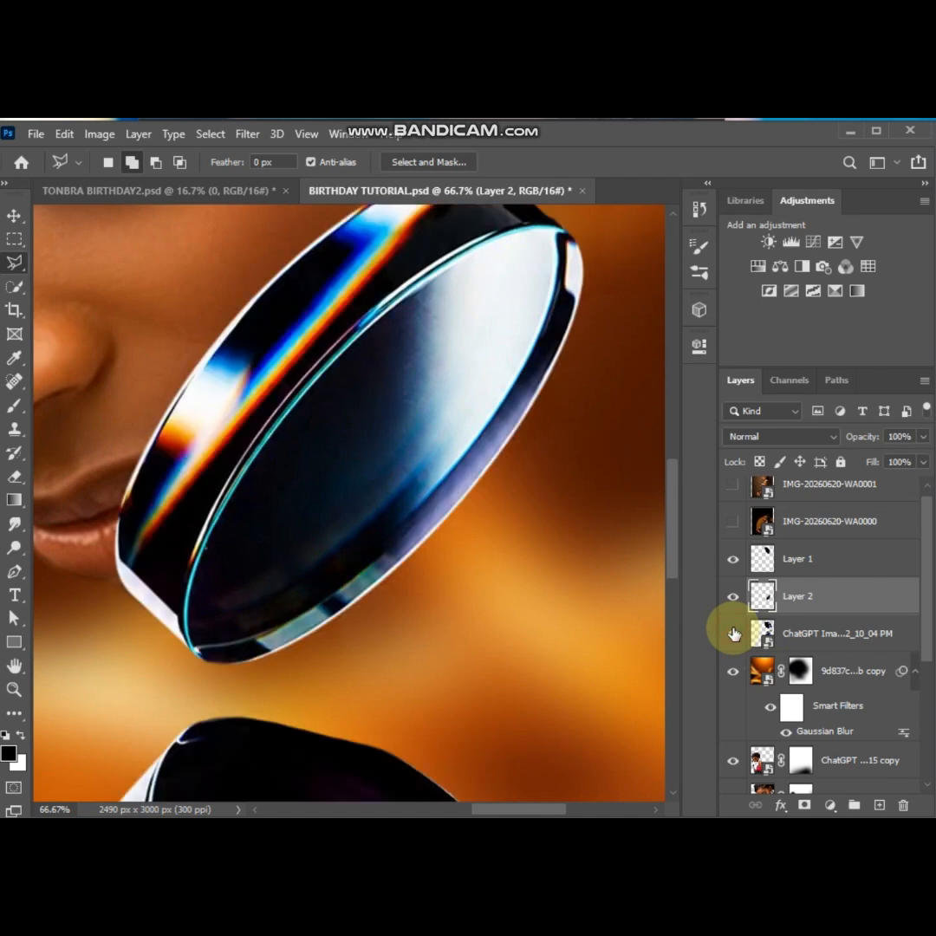
left_click(781, 633)
scroll(427, 615, "down", 5)
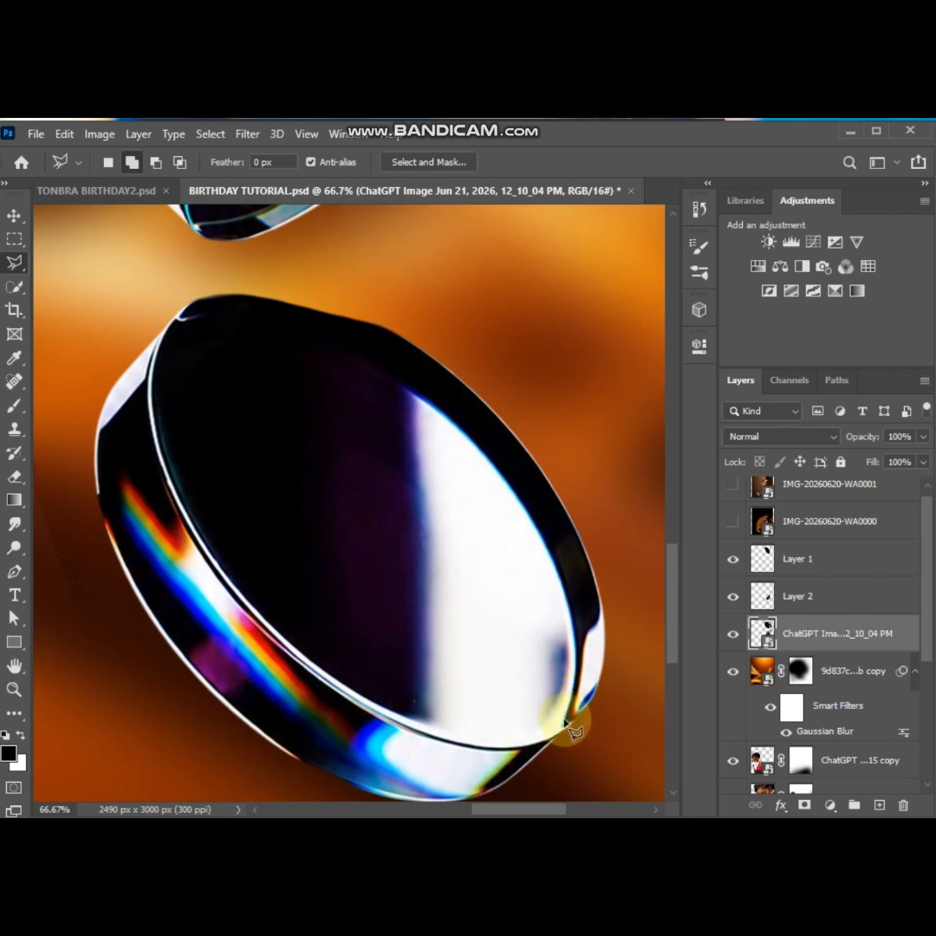
left_click(583, 698)
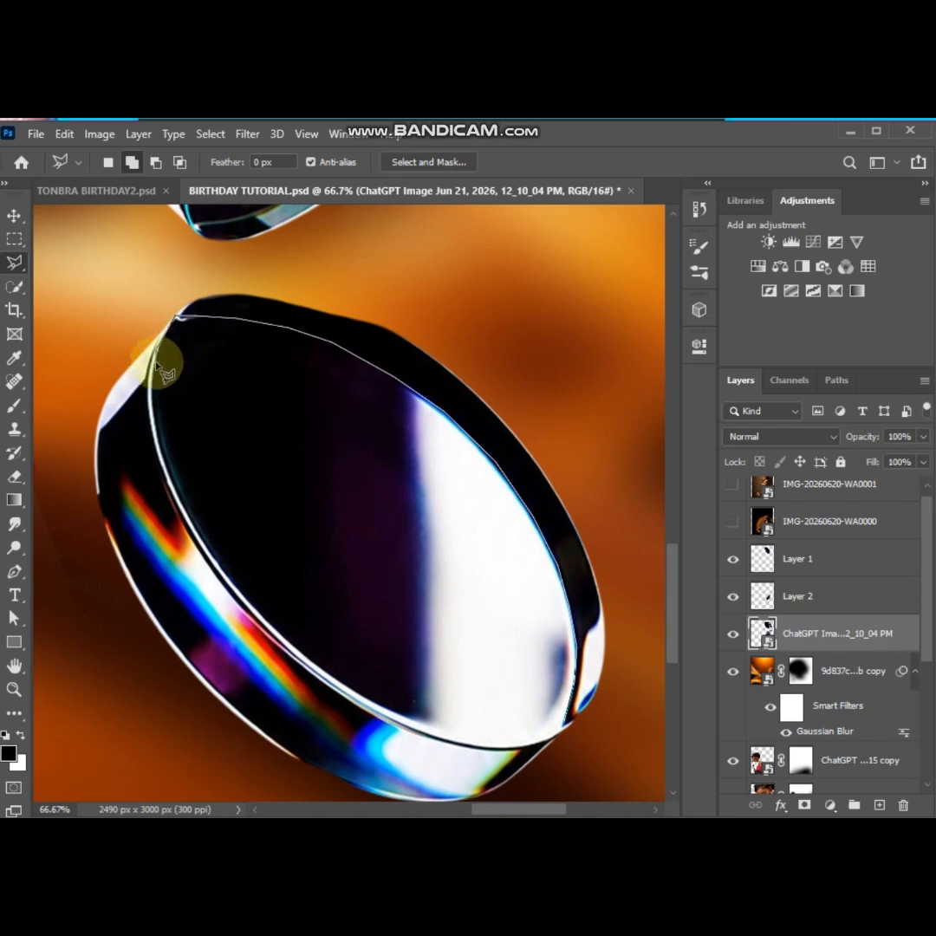
key("ctrl+plus")
left_click(163, 519)
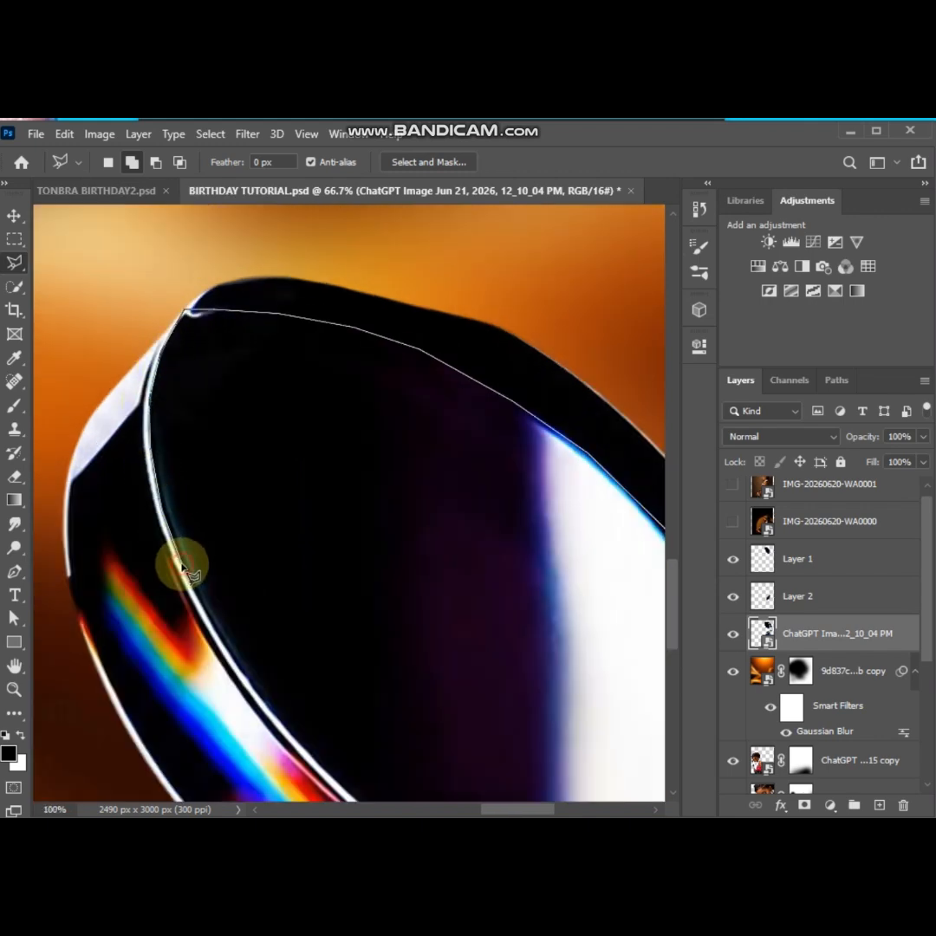
left_click(183, 565)
left_click(224, 641)
left_click(267, 710)
left_click(329, 775)
Trace the lower inner rim of the lowest lens and close the outline into a selection
scroll(330, 773, "down", 3)
left_click(387, 613)
left_click(445, 651)
left_click(518, 695)
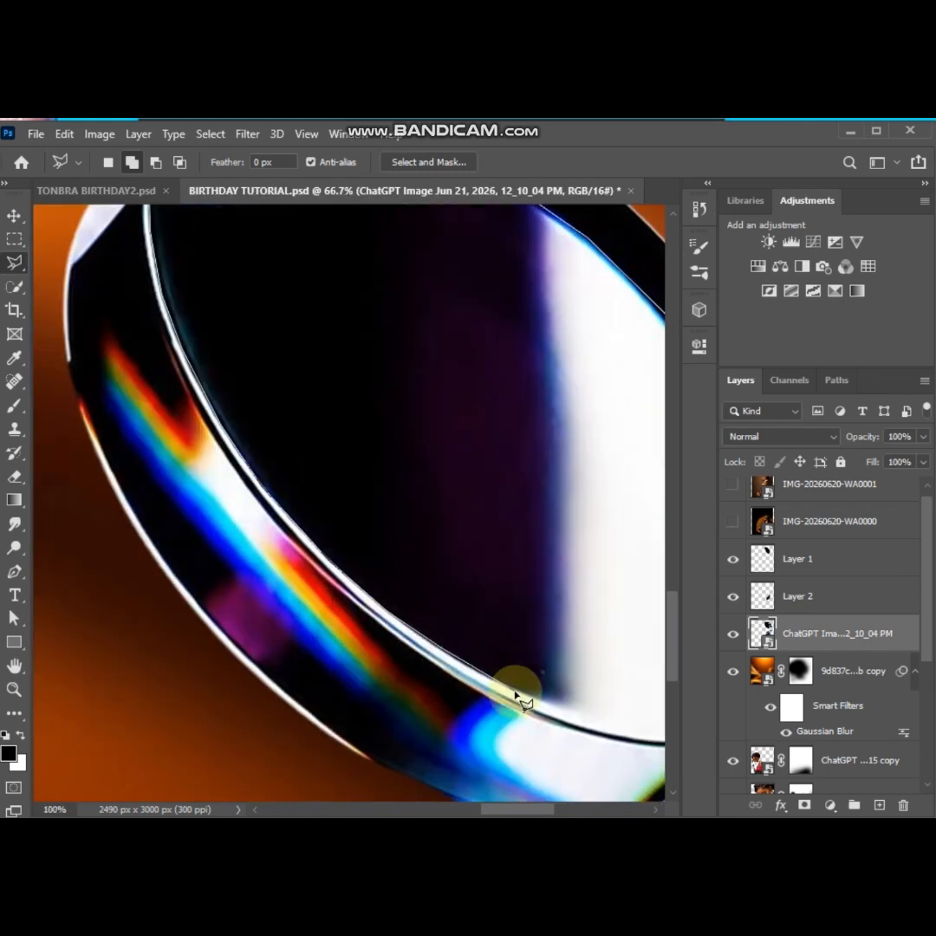
left_click_drag(573, 713, 249, 658)
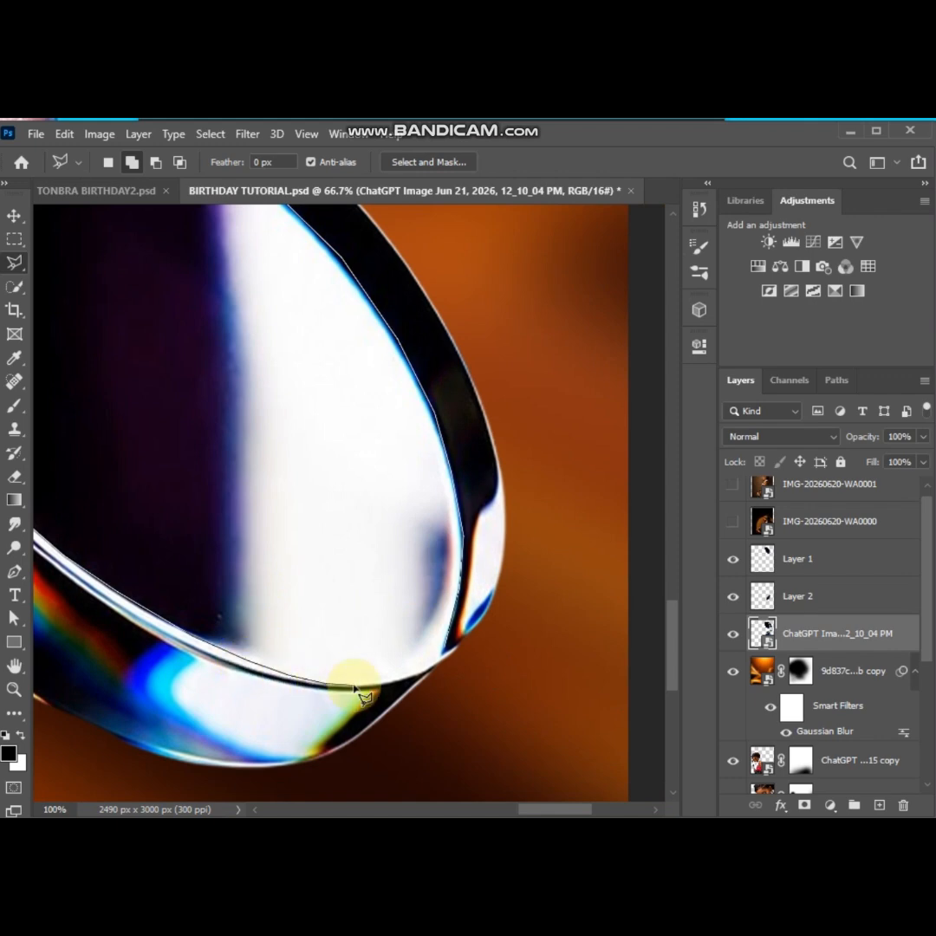
double_click(438, 666)
key("ctrl+minus")
key("ctrl+minus")
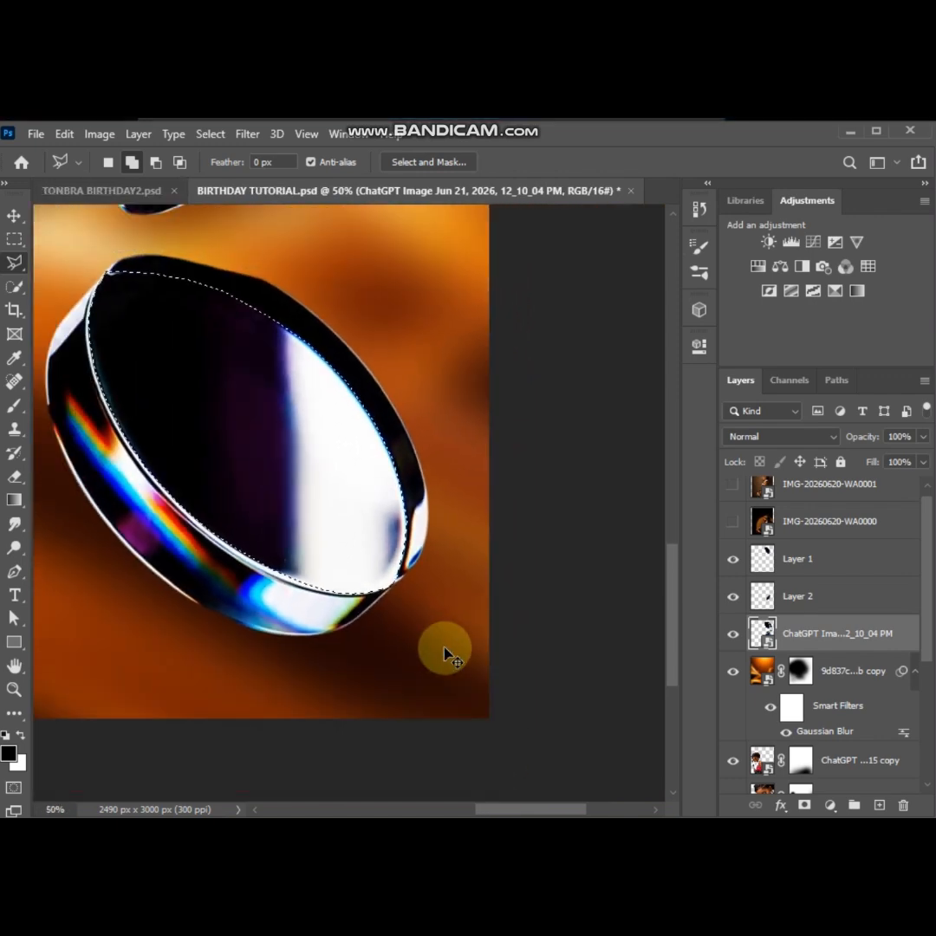
Copy the lowest lens's selected glass to a new layer
right_click(279, 351)
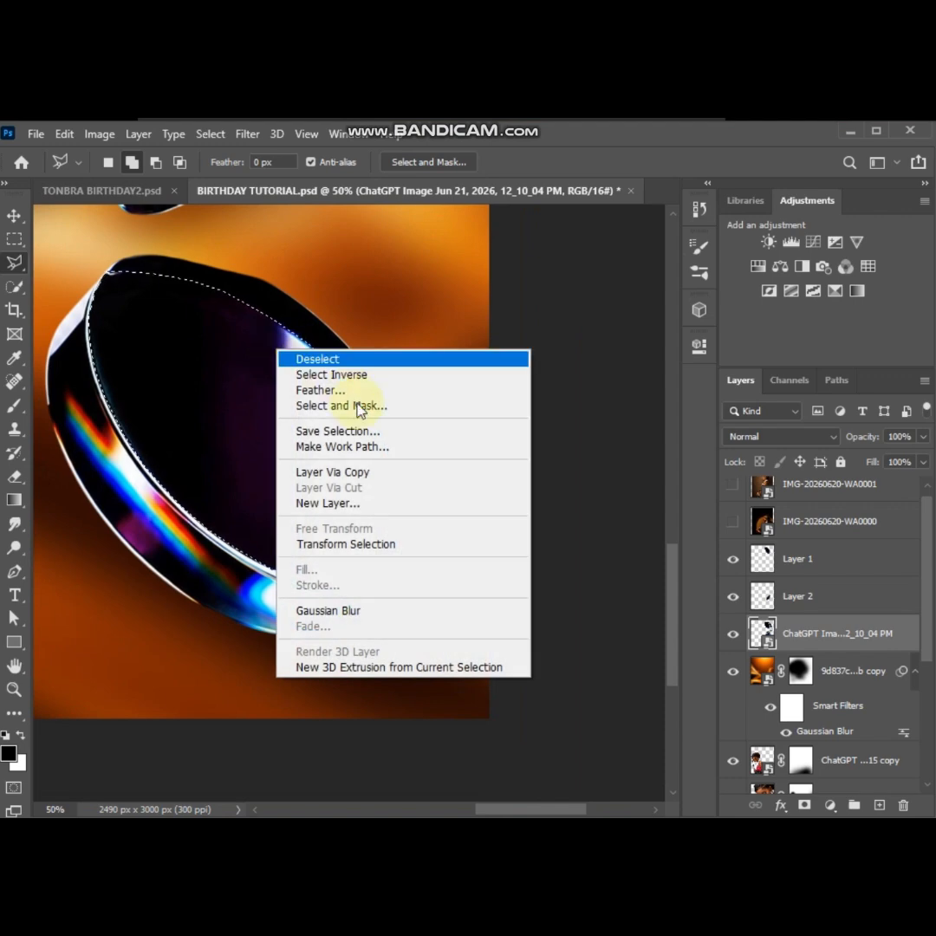
left_click(347, 474)
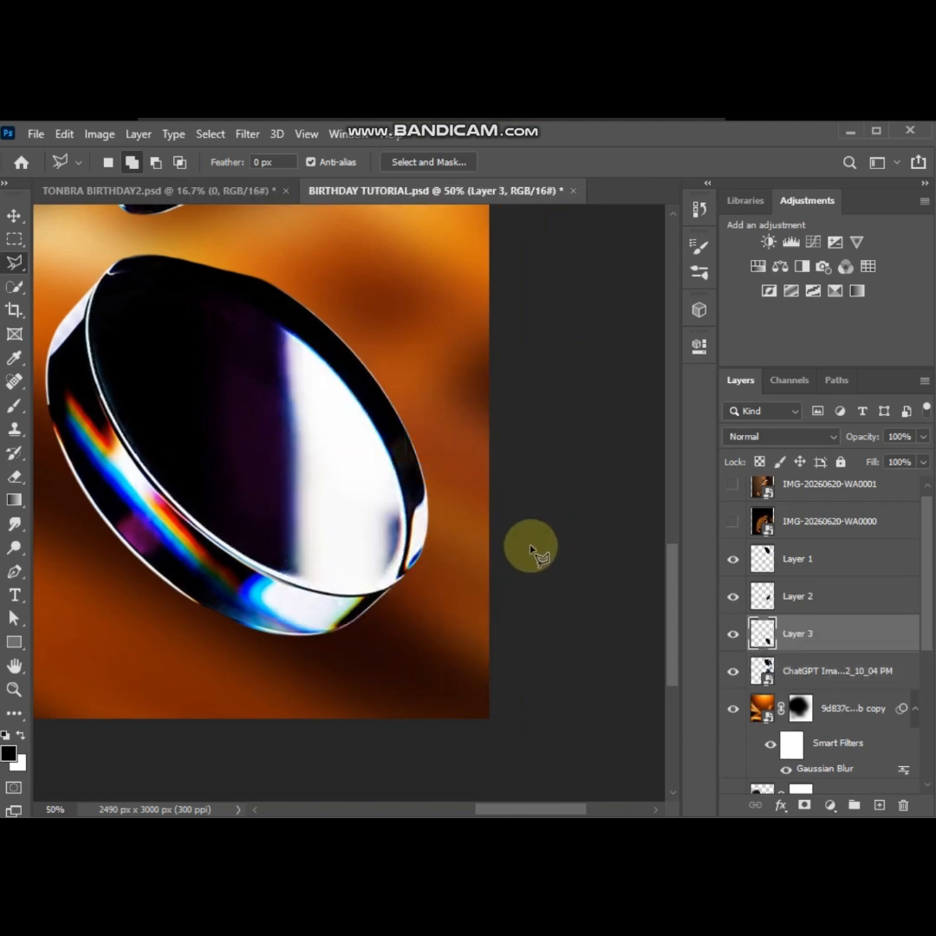
key("ctrl+0")
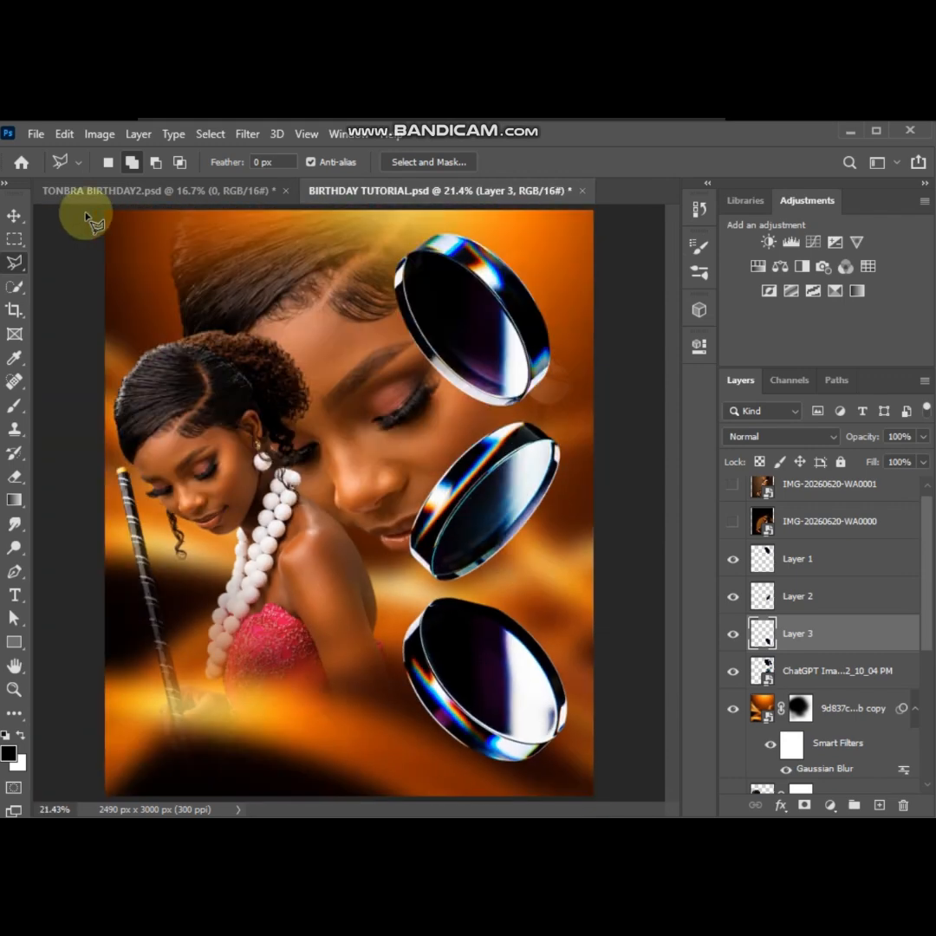
Set the blend mode of the three glass layers and the original lens layer to Screen
left_click(17, 217)
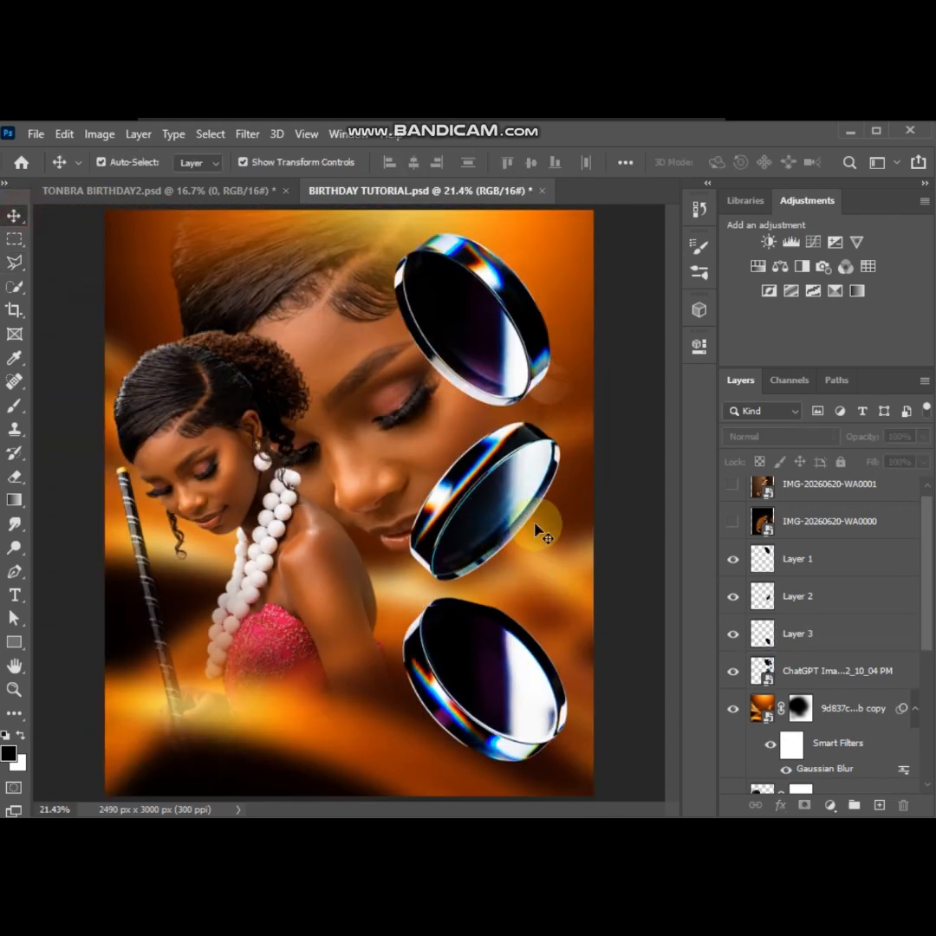
left_click(788, 559)
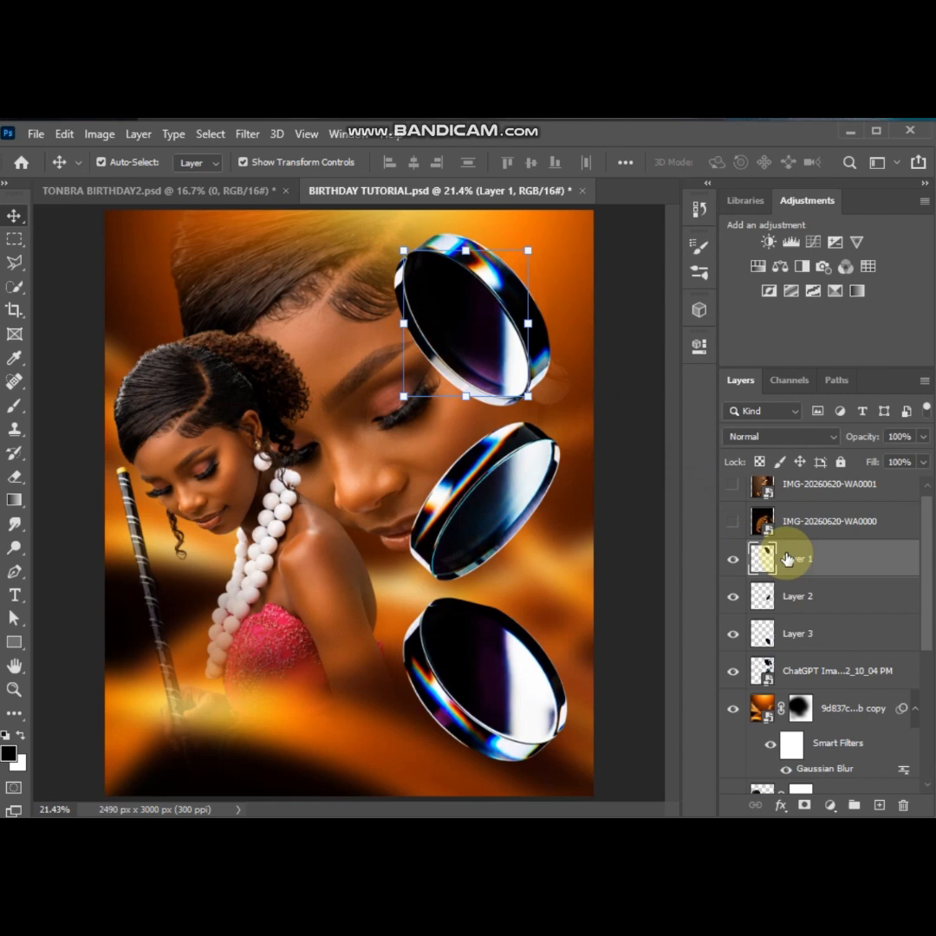
left_click(800, 598, "shift")
left_click(799, 631, "shift")
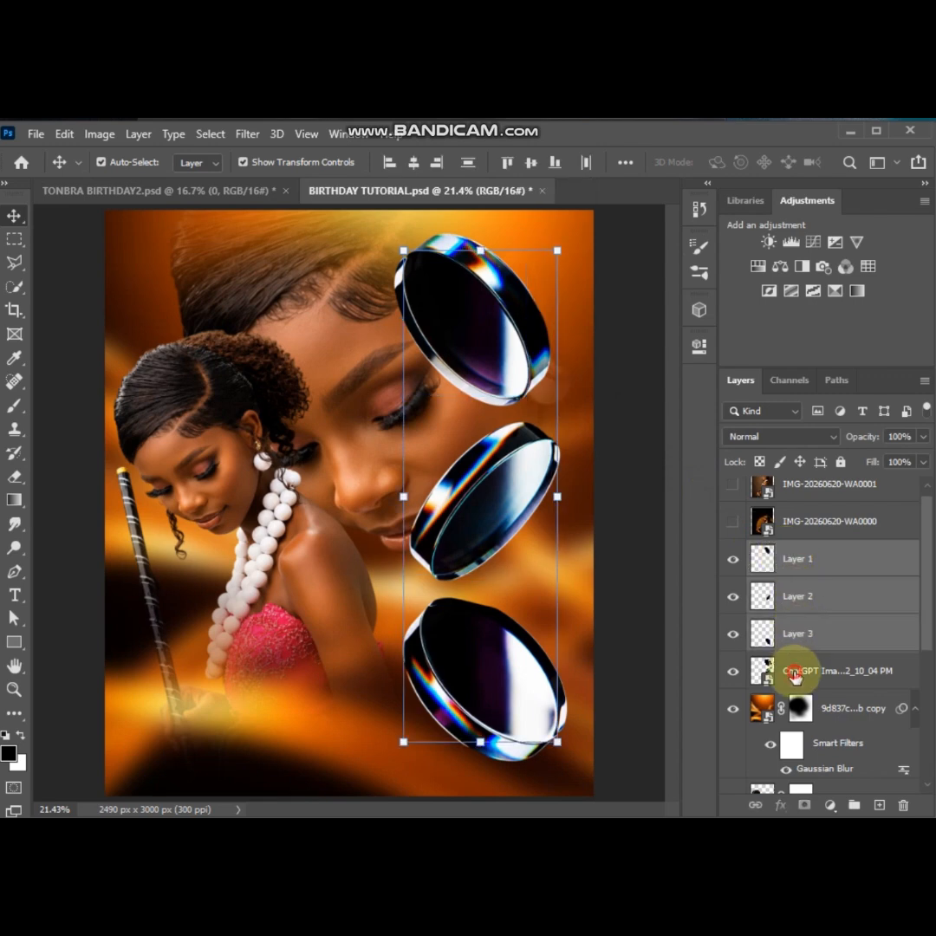
left_click(825, 438)
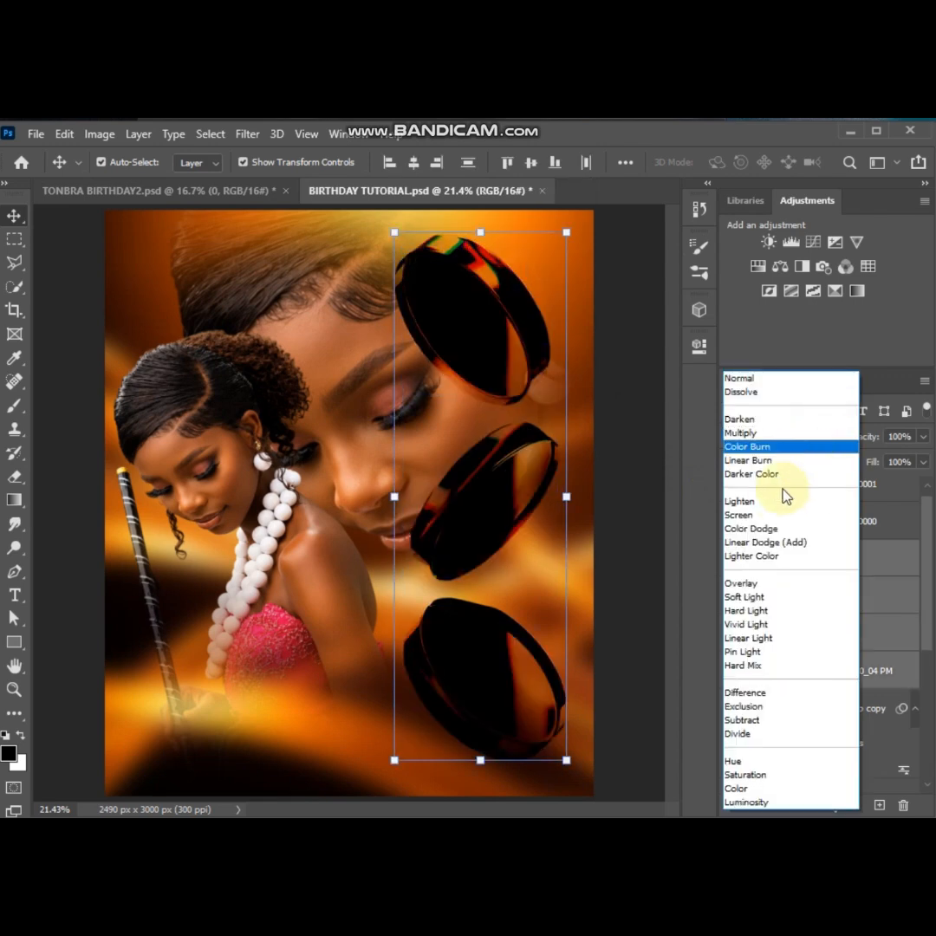
left_click(756, 519)
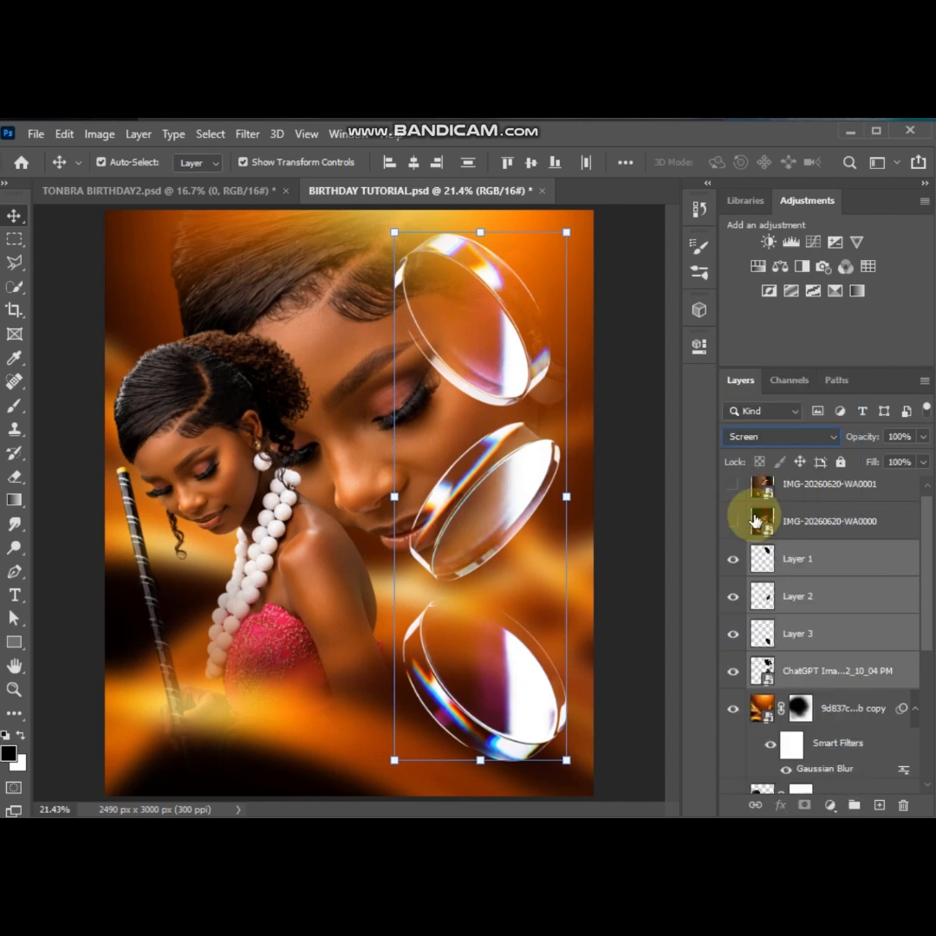
left_click(626, 417)
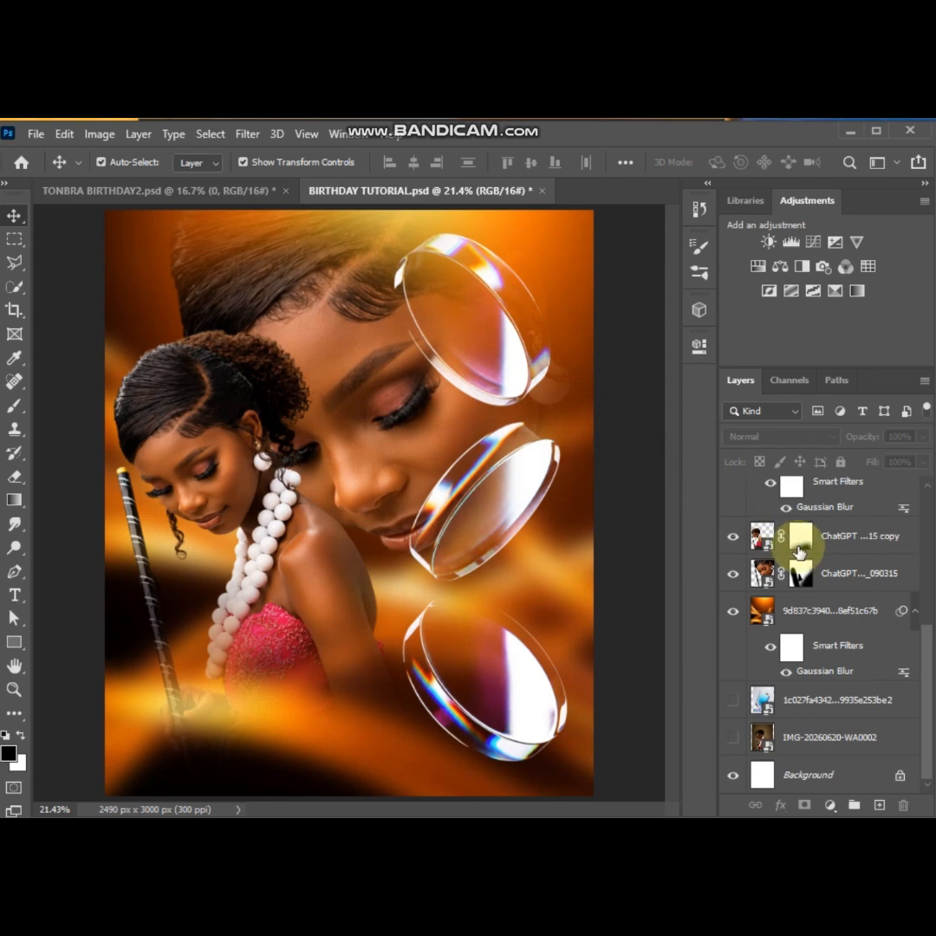
Preview the hidden IMG-20260620-WA0001 photo briefly, and leave the IMG-20260620-WA0000 photo layer shown and selected
scroll(789, 547, "up", 10)
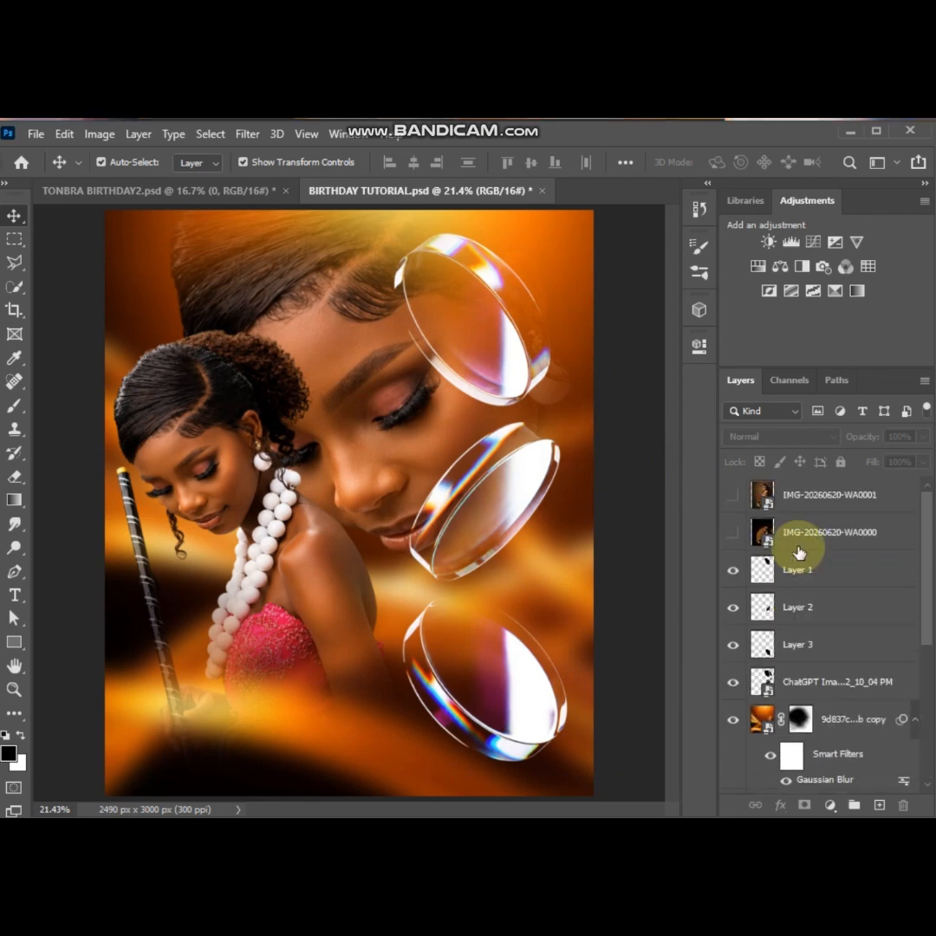
left_click(734, 497)
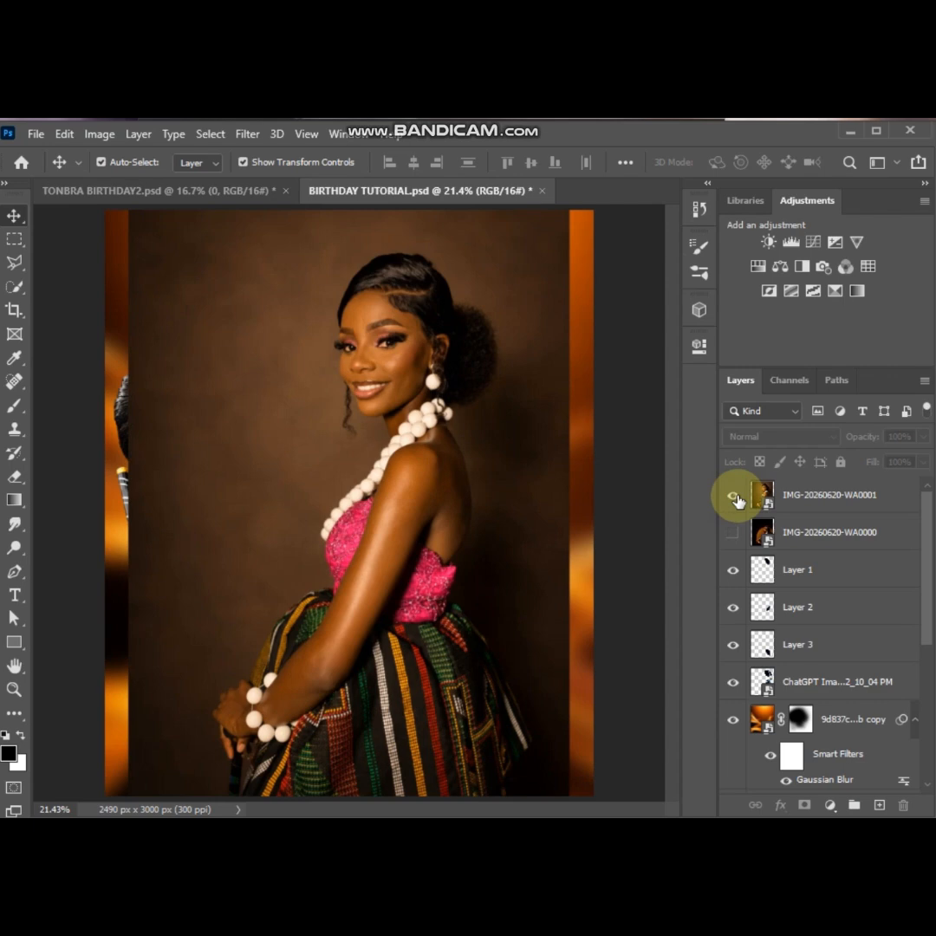
left_click(735, 497)
left_click(733, 533)
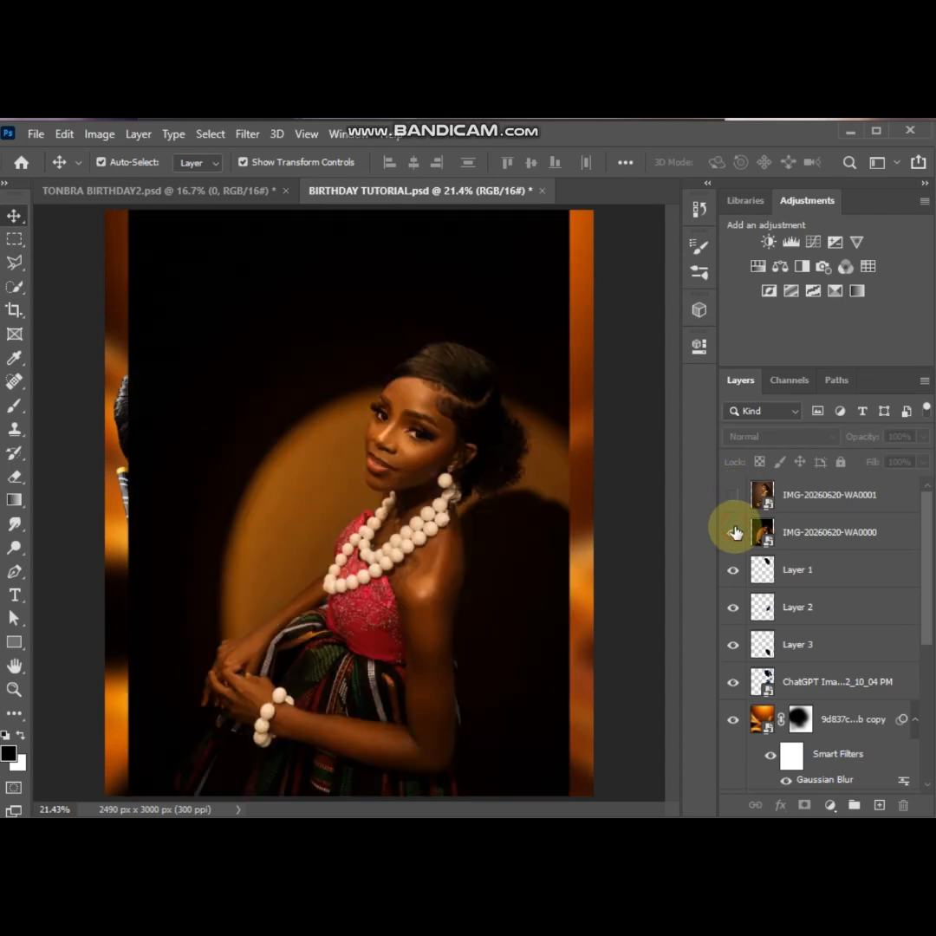
left_click(795, 539)
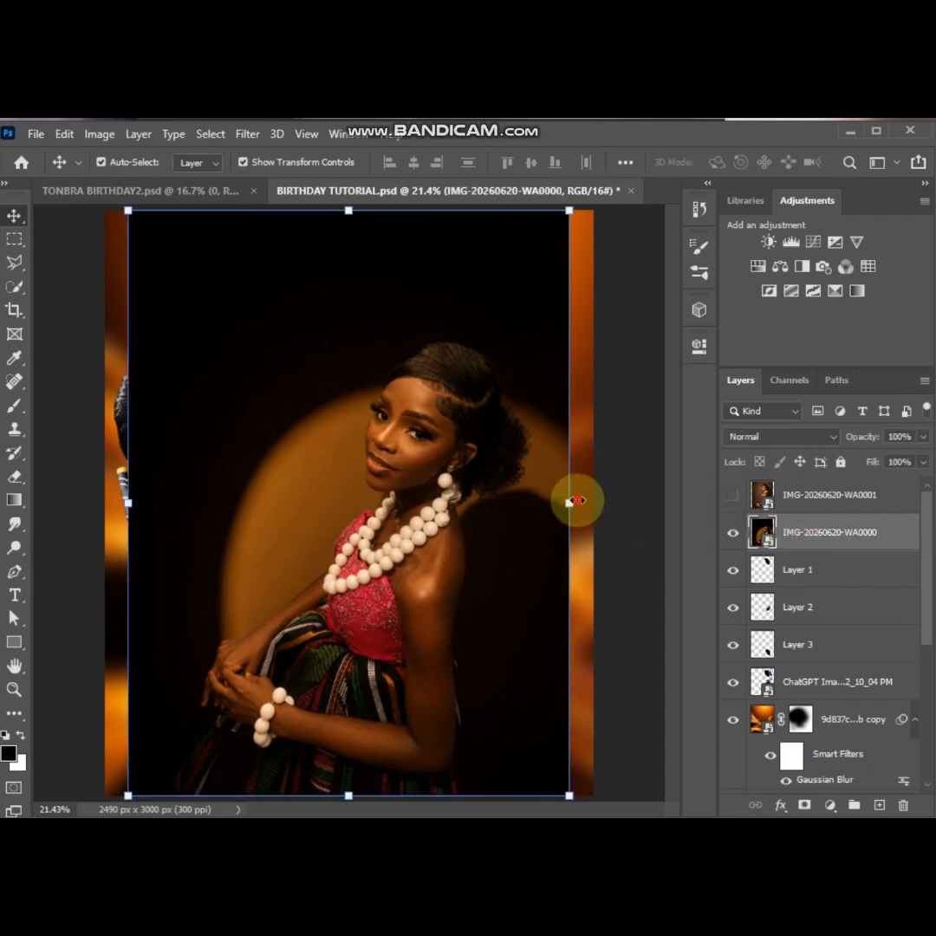
Shrink the IMG-20260620-WA0000 photo, place it over the uppermost lens and clip it to Layer 1
left_click(570, 502)
left_click_drag(572, 503, 468, 333)
key("Return")
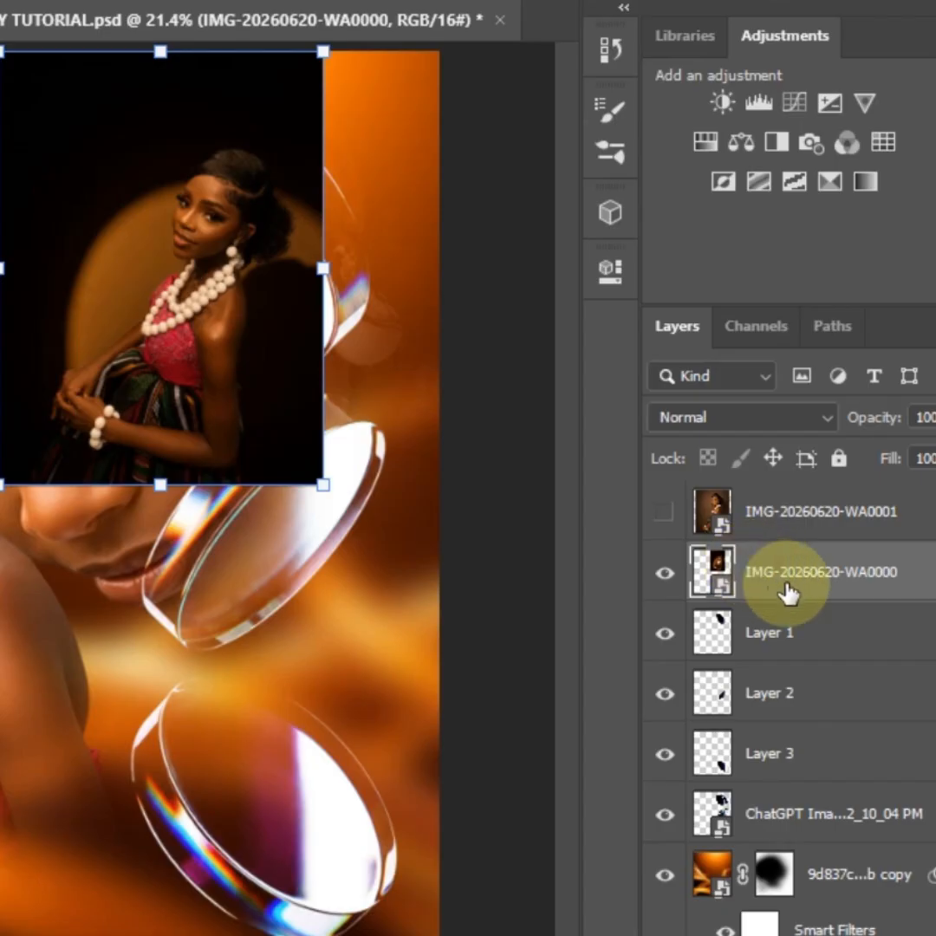
left_click(751, 595, "alt")
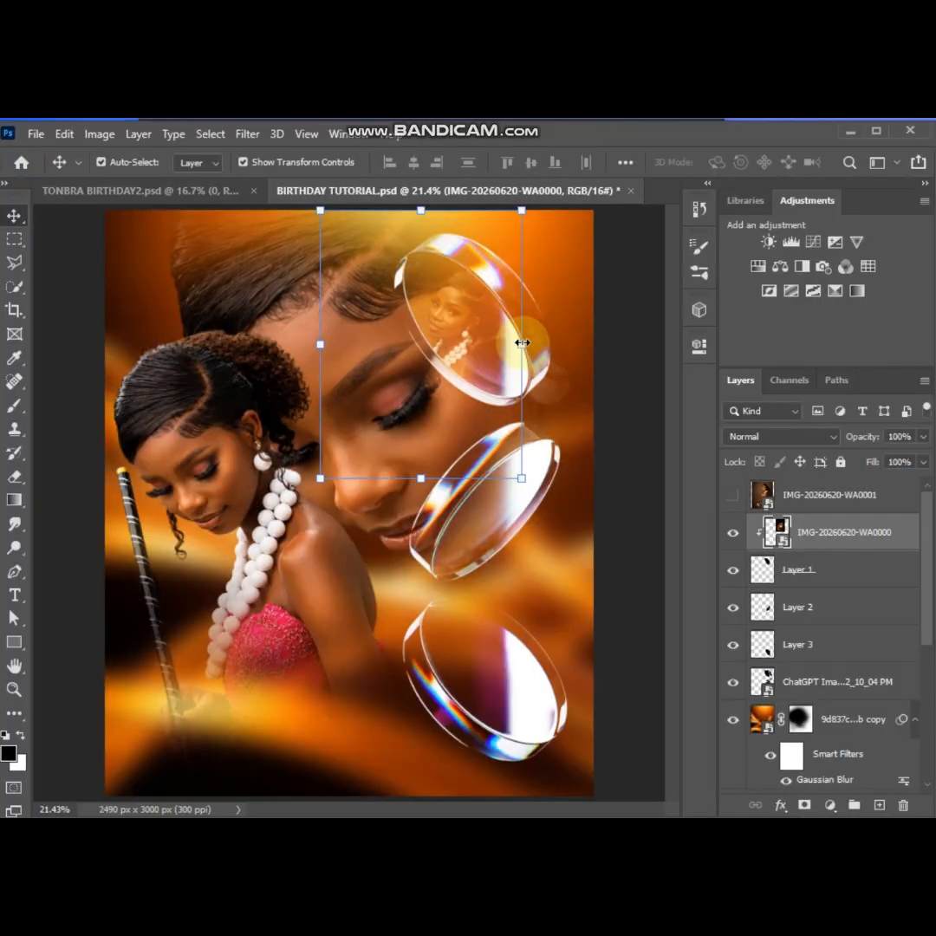
Rotate the clipped photo to about -37°, scale it to 27.34% and position the woman inside the uppermost lens
key("ctrl+t")
left_click_drag(522, 344, 646, 399)
mouse_move(466, 372)
left_mouse_down()
mouse_move(492, 386)
mouse_move(480, 385)
left_mouse_up()
key("Return")
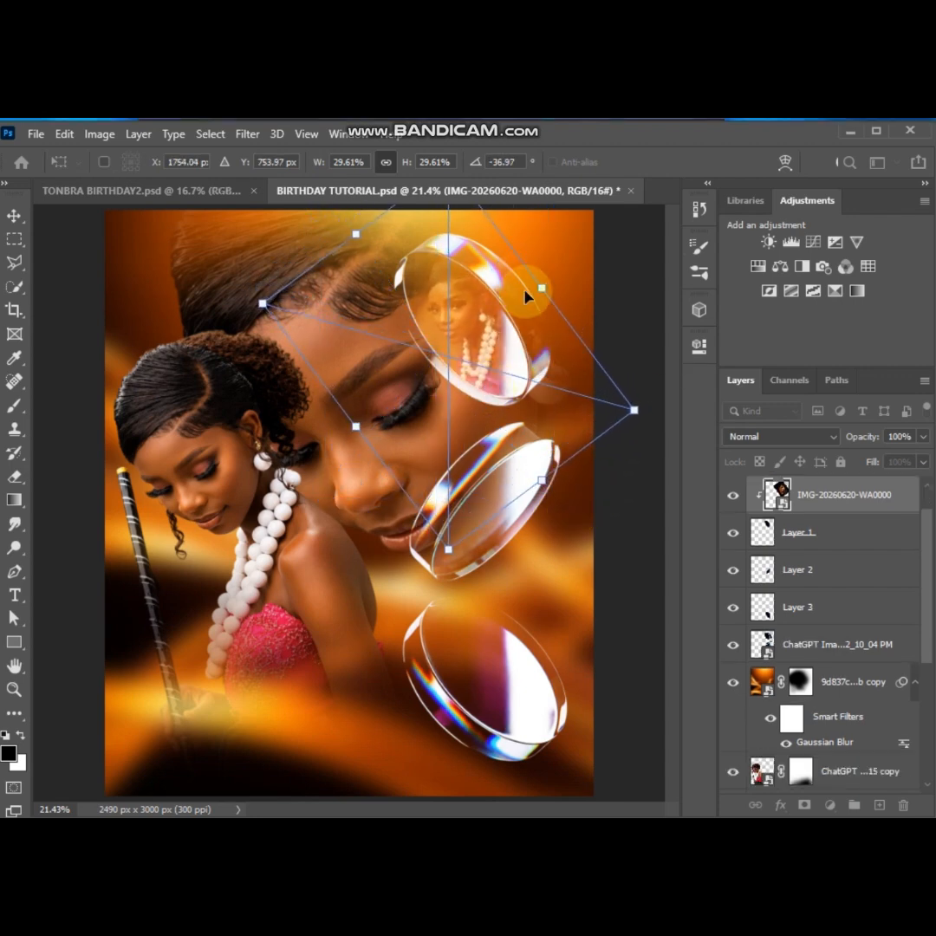
left_click_drag(449, 550, 457, 518)
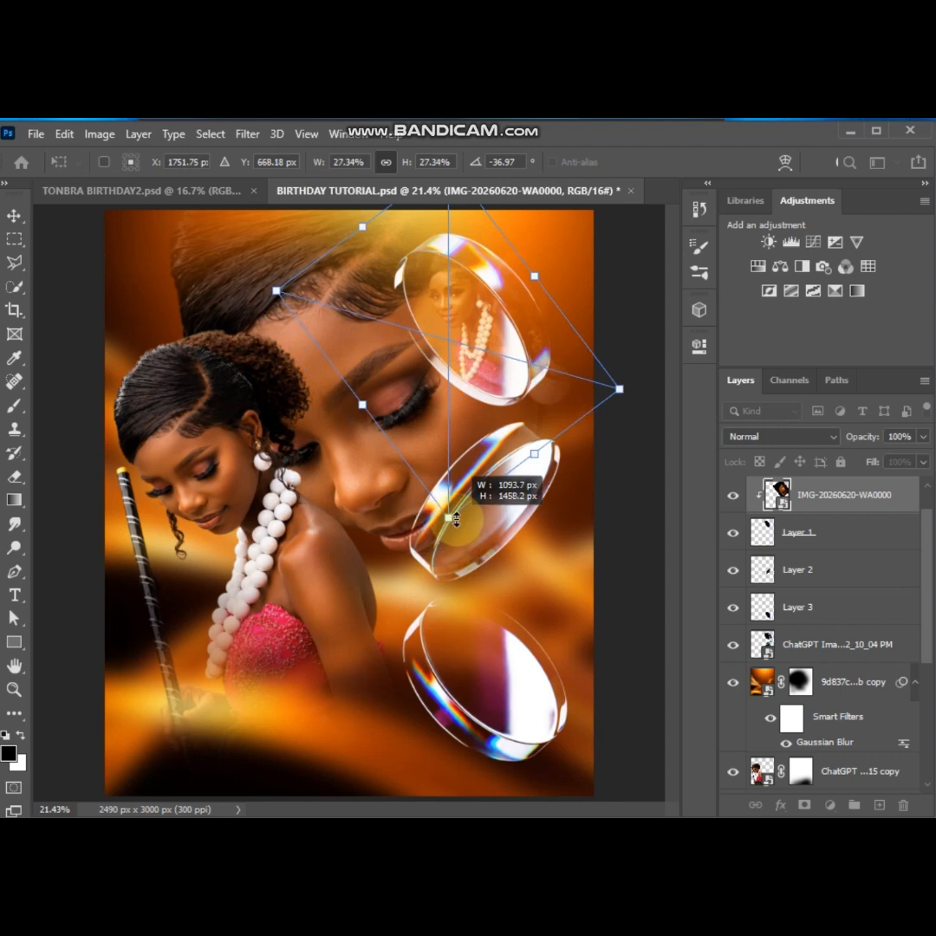
left_click_drag(485, 338, 475, 337)
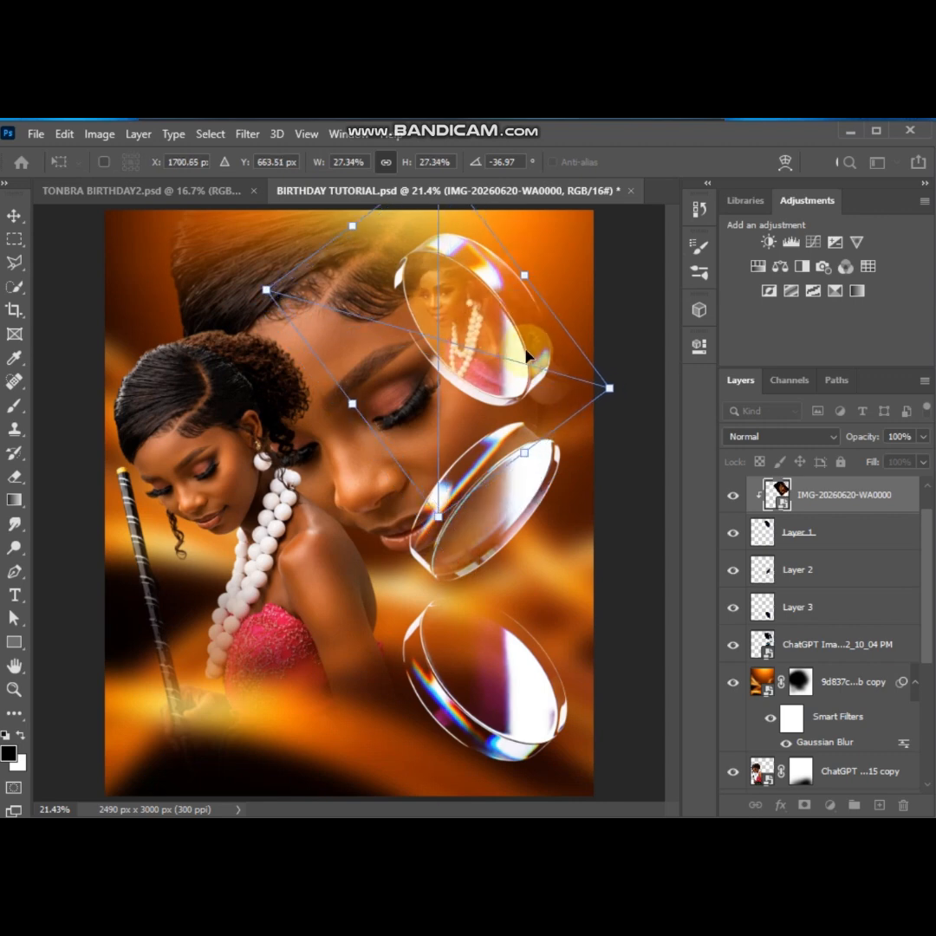
key("Return")
left_click(639, 411)
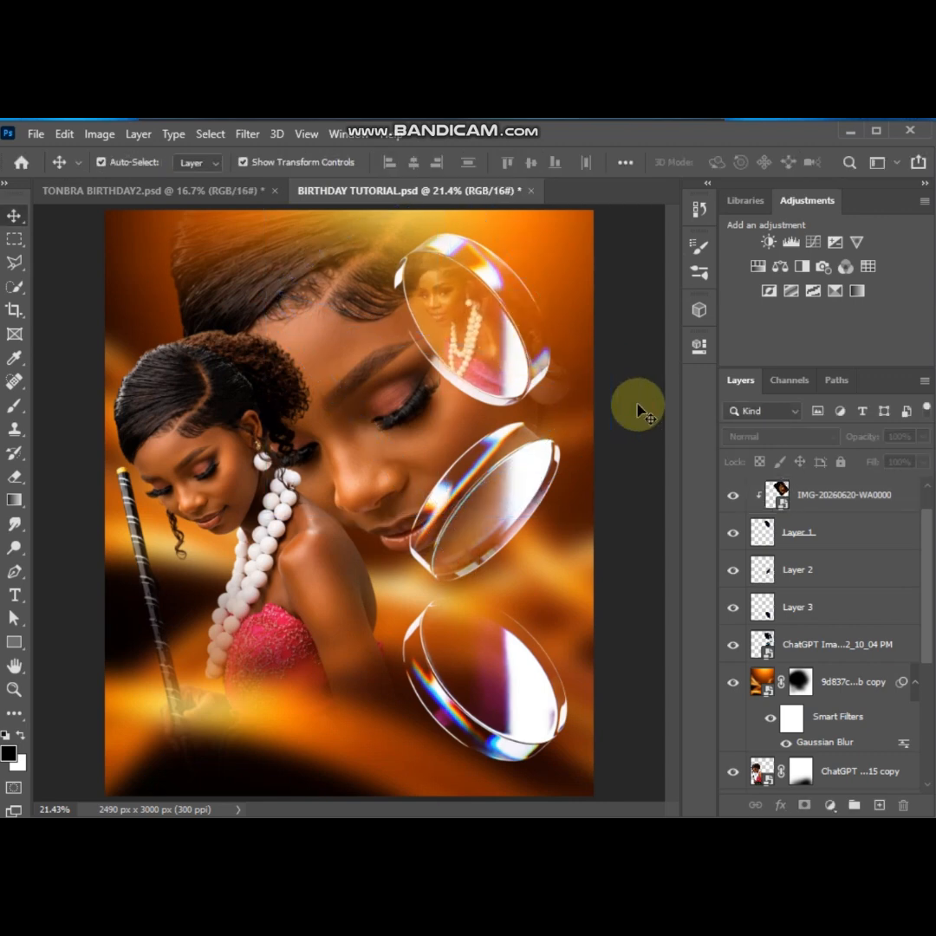
Show the IMG-20260620-WA0002 photo layer and move it directly above Layer 2 in the layer stack
scroll(807, 567, "down", 3)
scroll(773, 560, "up", 3)
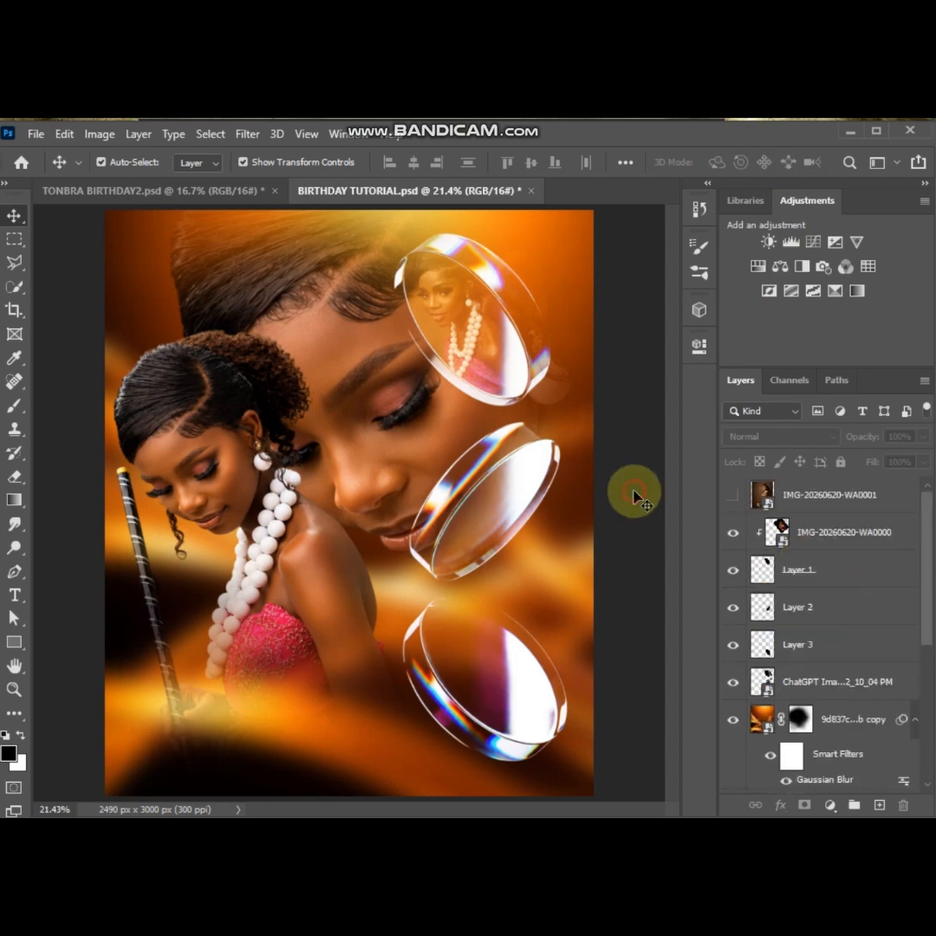
scroll(805, 582, "down", 3)
left_click(779, 736)
left_click(734, 737)
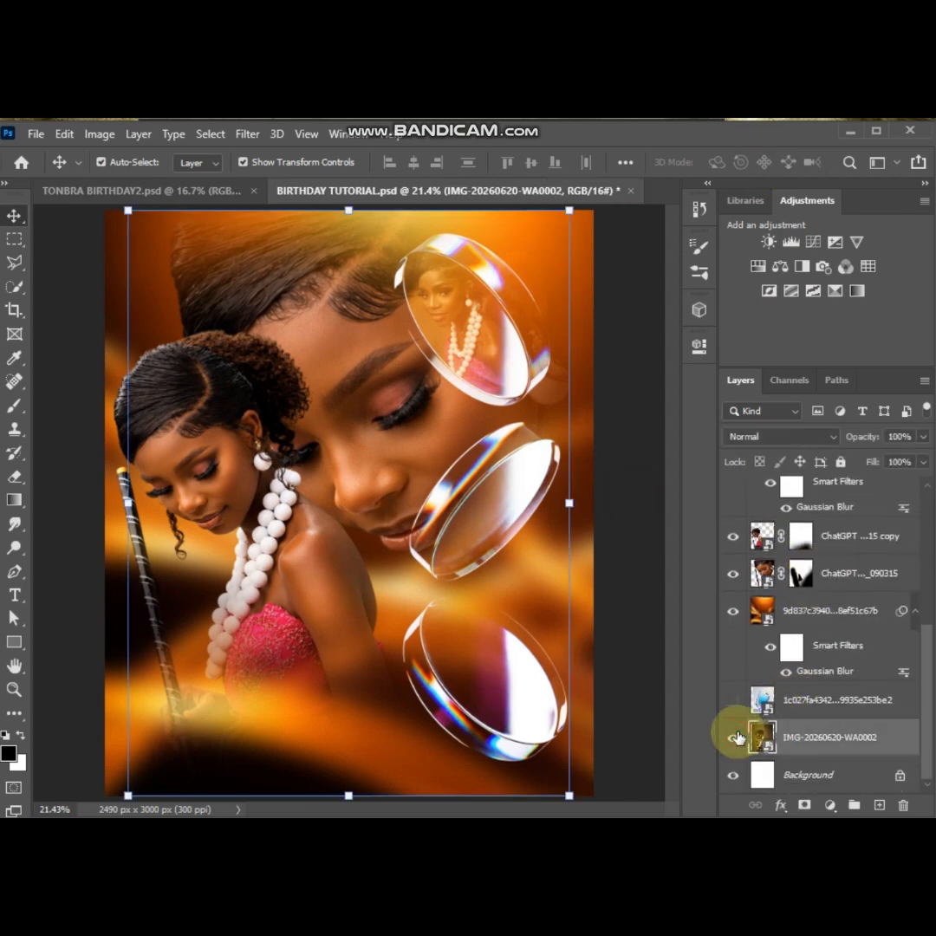
left_click_drag(802, 351, 778, 622)
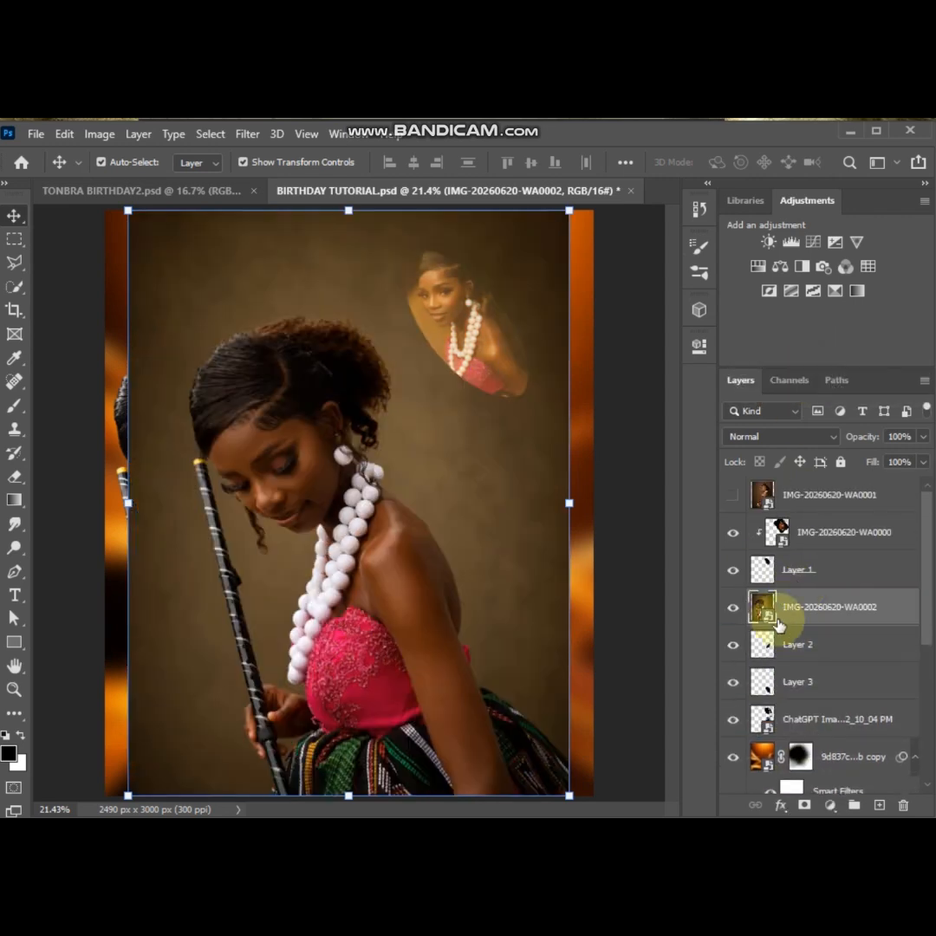
left_click(733, 614)
left_click(804, 648)
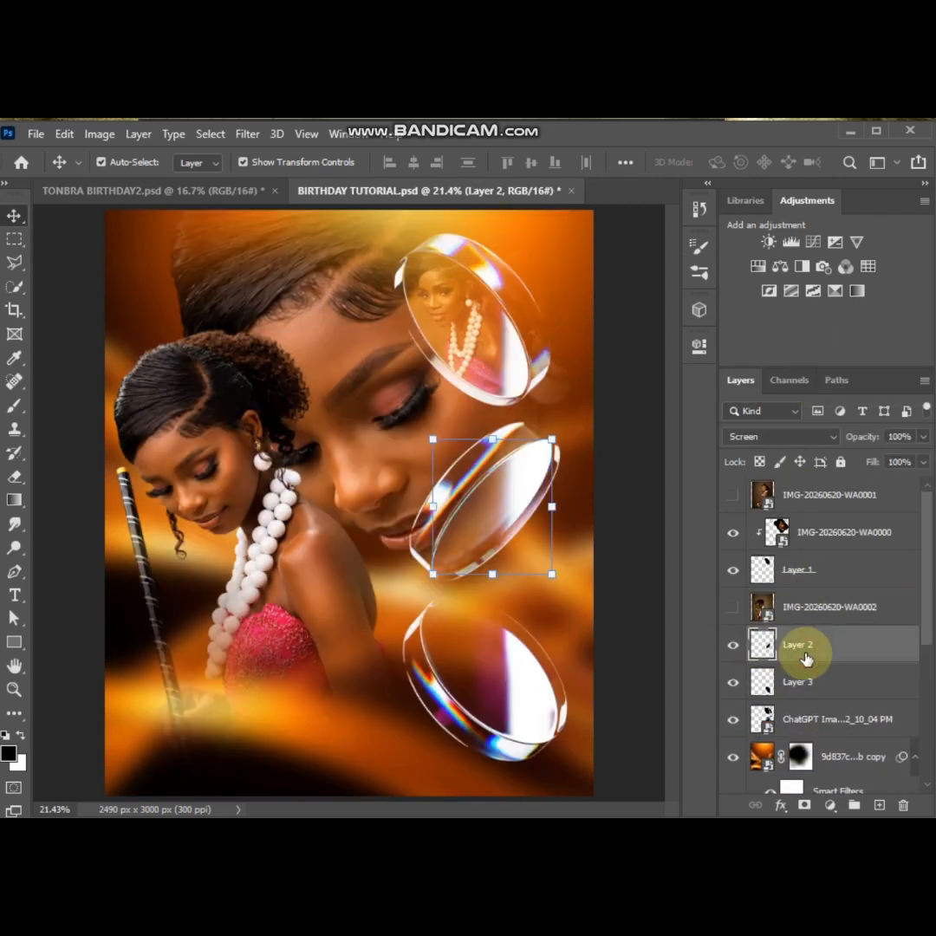
left_click(790, 612)
right_click(790, 614)
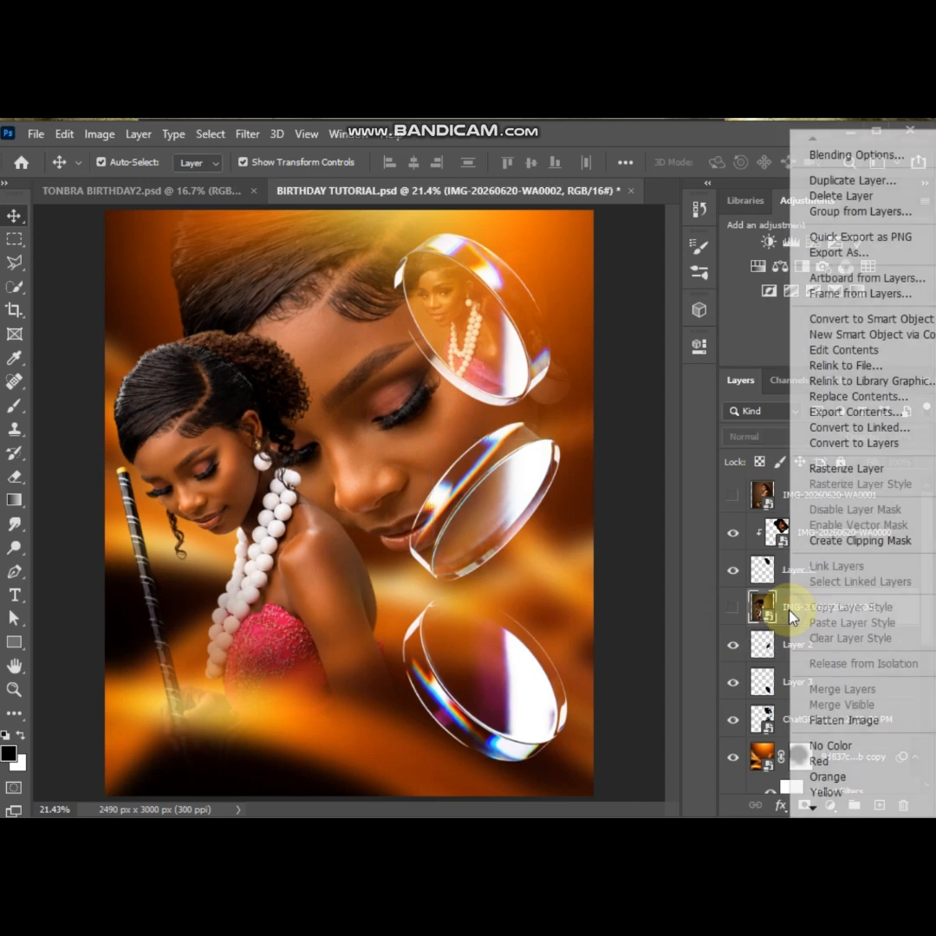
key("Escape")
left_click(732, 607)
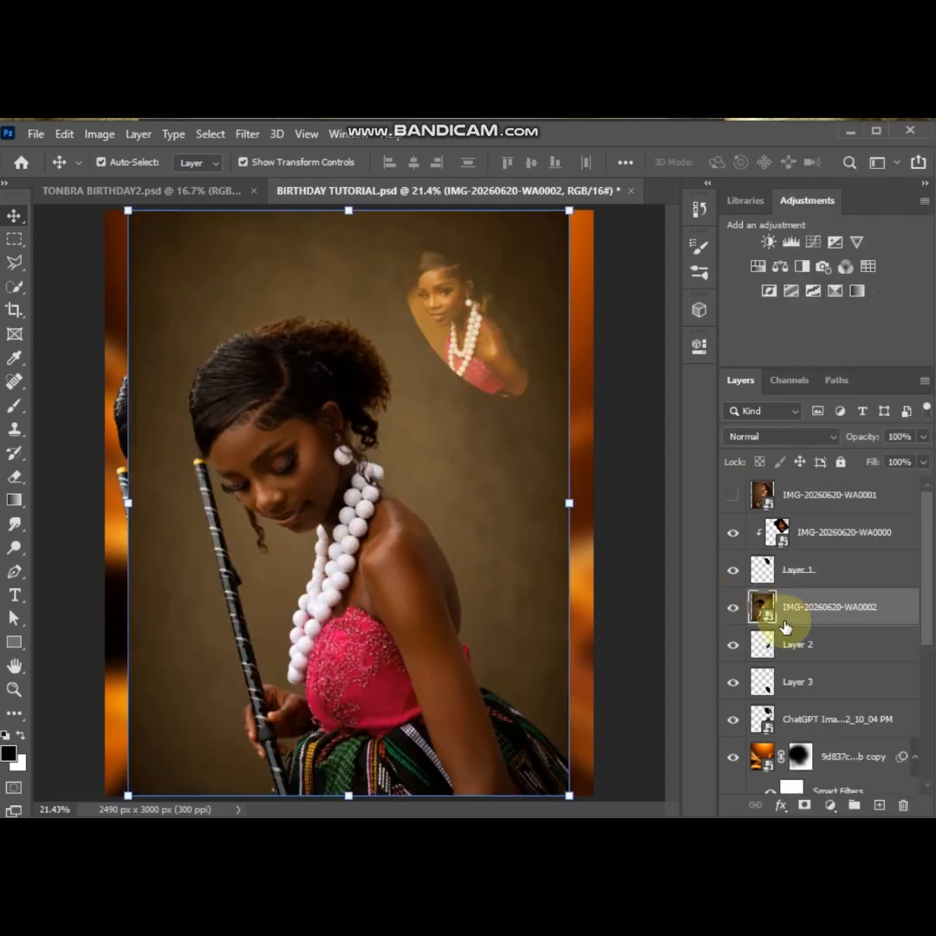
Clip the IMG-20260620-WA0002 photo to Layer 2, scaled to 19.28% and rotated to 45.25° inside the middle lens
left_click(780, 623, "alt")
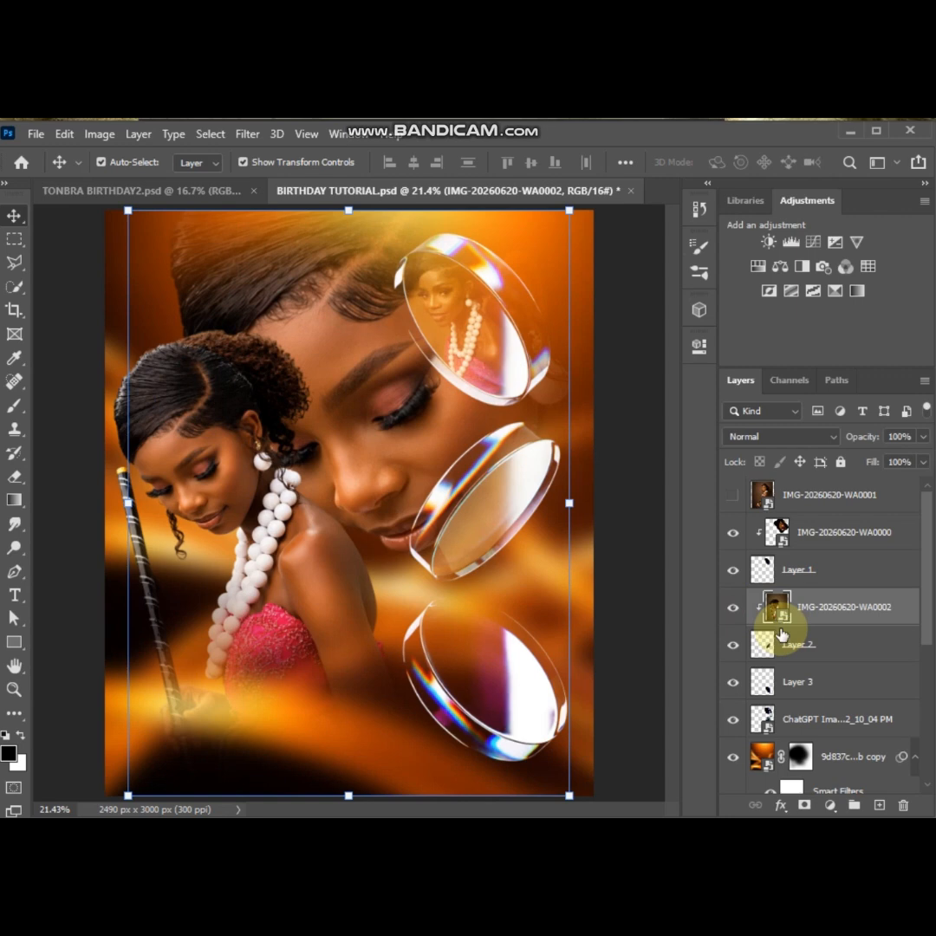
left_click_drag(570, 503, 298, 487)
left_click_drag(247, 508, 523, 522)
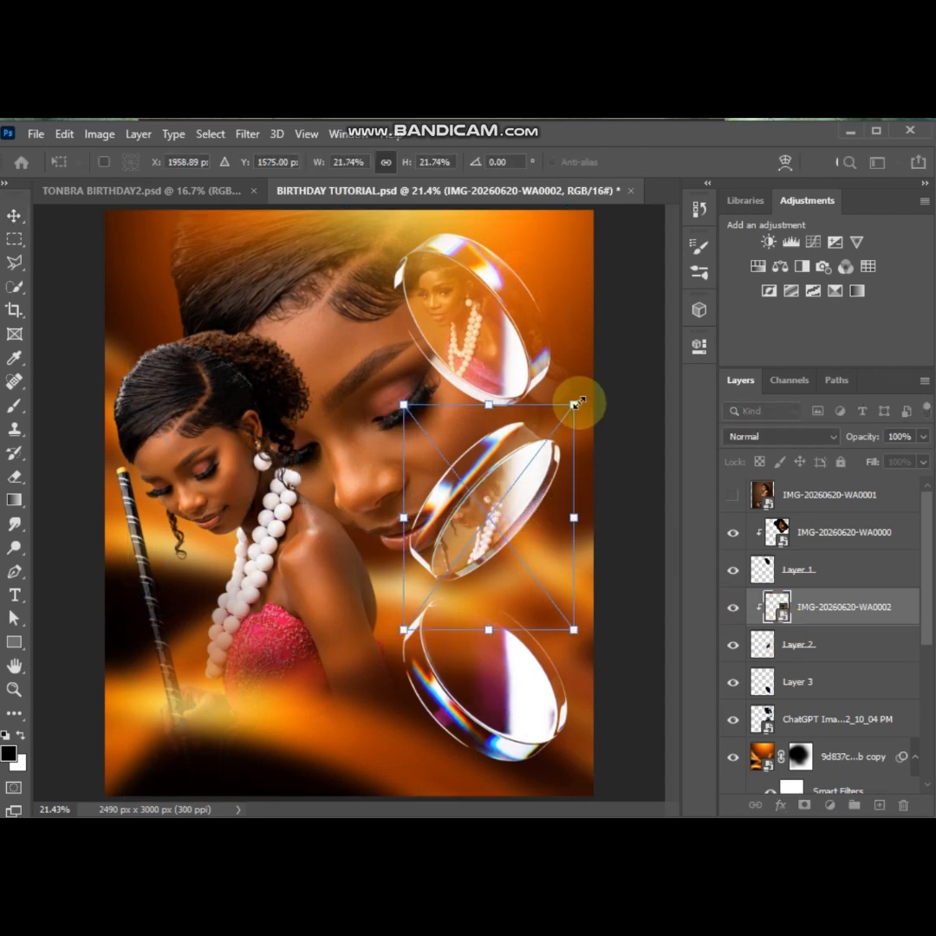
left_click_drag(575, 402, 646, 494)
left_click_drag(521, 487, 502, 544)
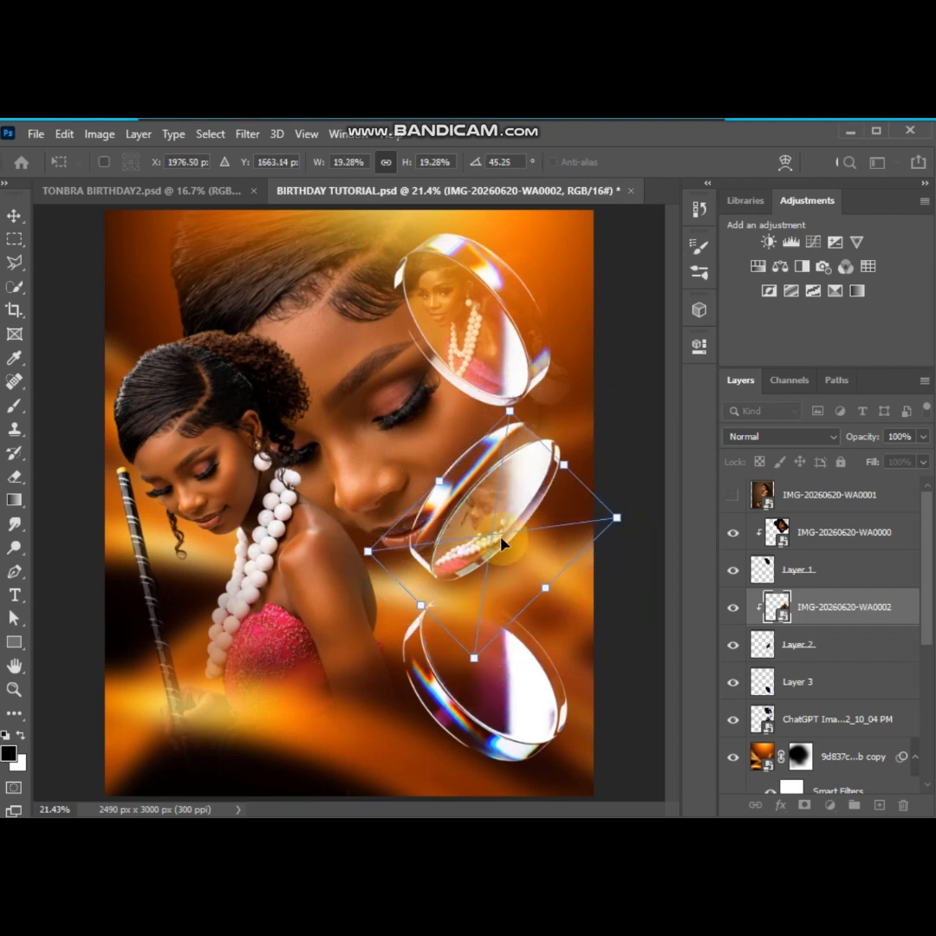
key("Return")
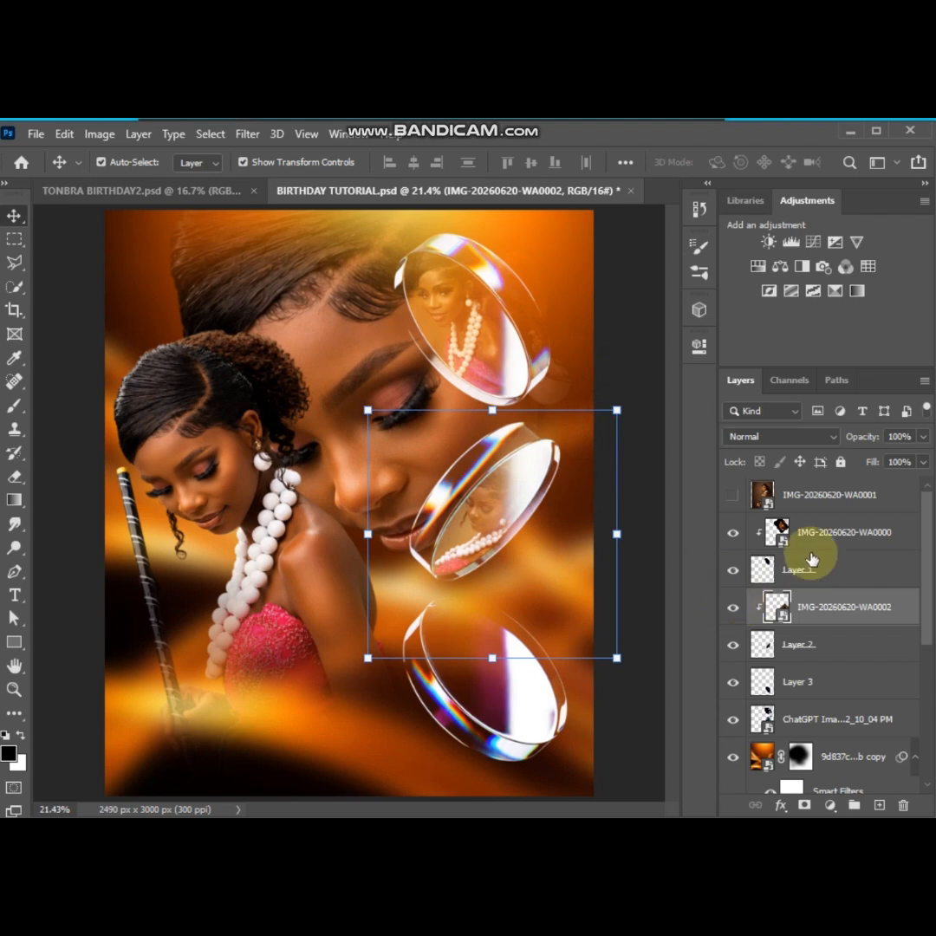
Show the IMG-20260620-WA0001 photo layer and move it directly above Layer 3 in the layer stack
left_click(731, 494)
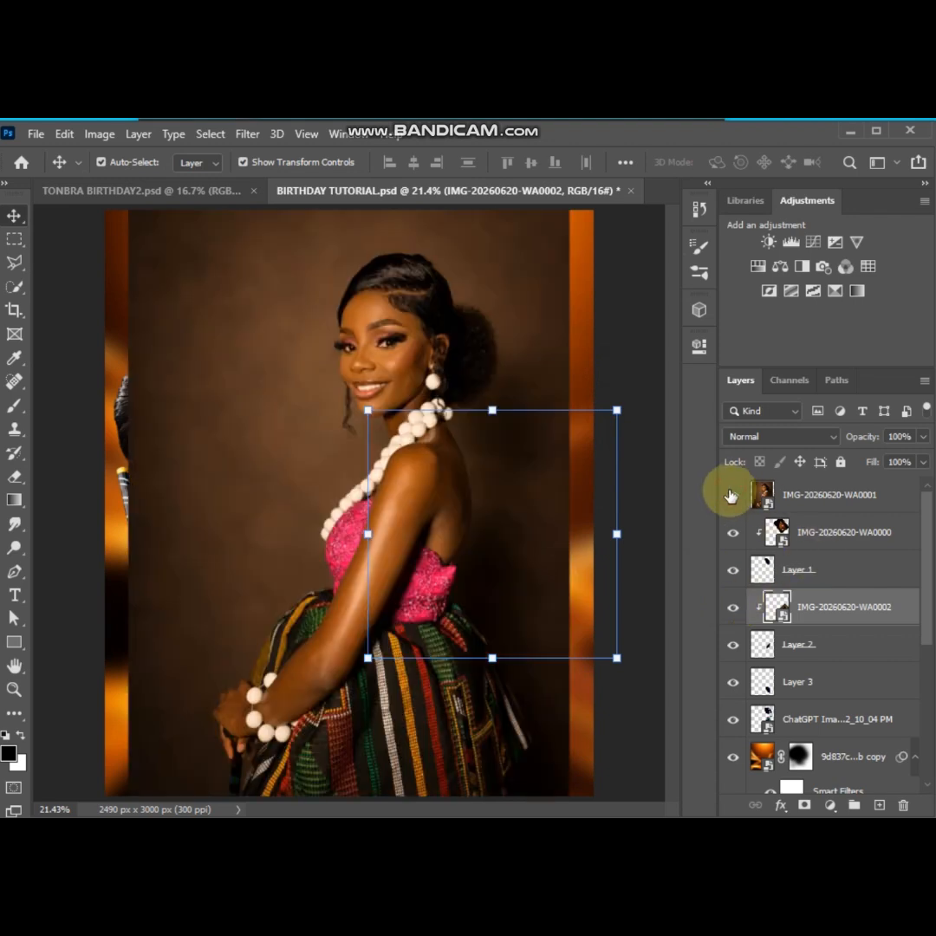
left_click(780, 495)
left_click_drag(799, 501, 792, 668)
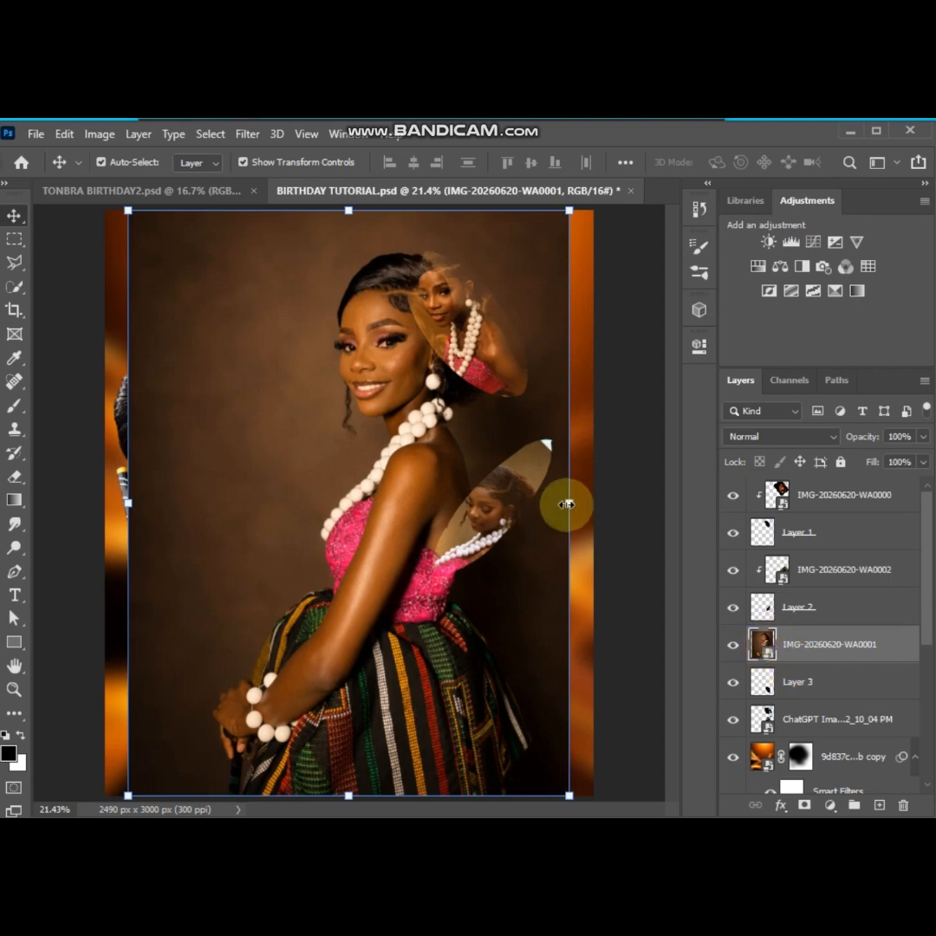
Shrink the IMG-20260620-WA0001 photo to 18.76% and clip it to Layer 3 over the lowest lens
left_click_drag(568, 504, 449, 694)
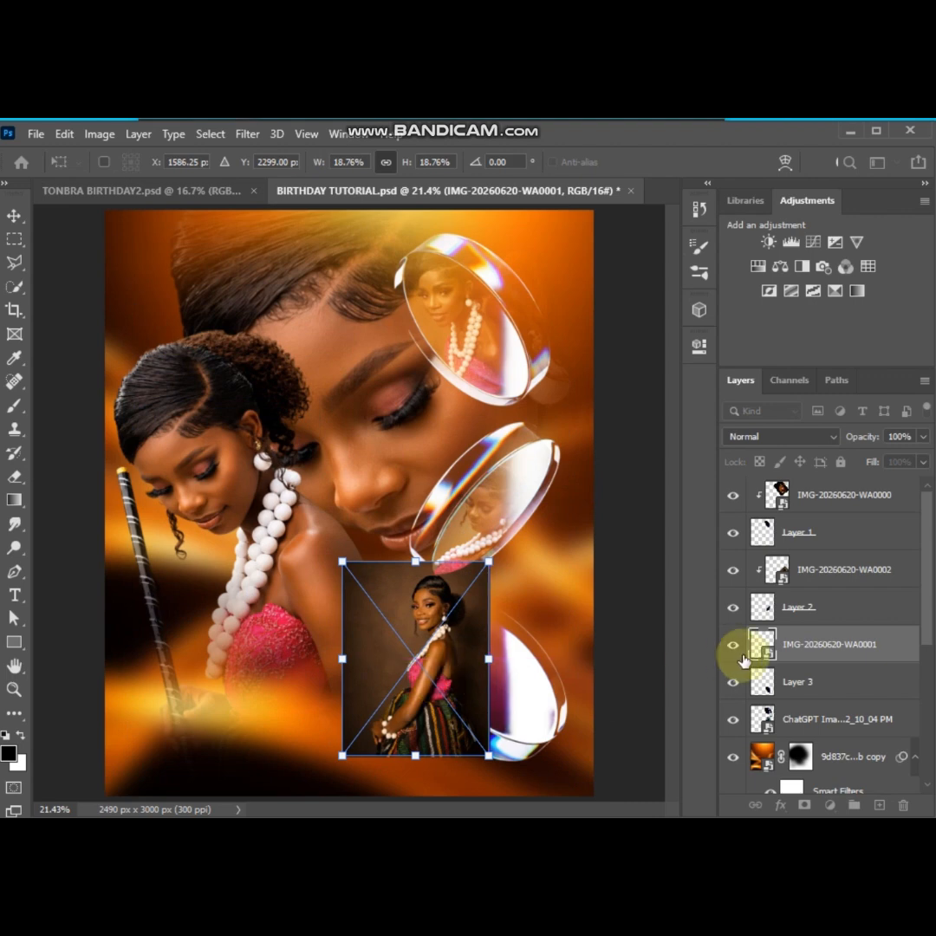
left_click(795, 657, "alt")
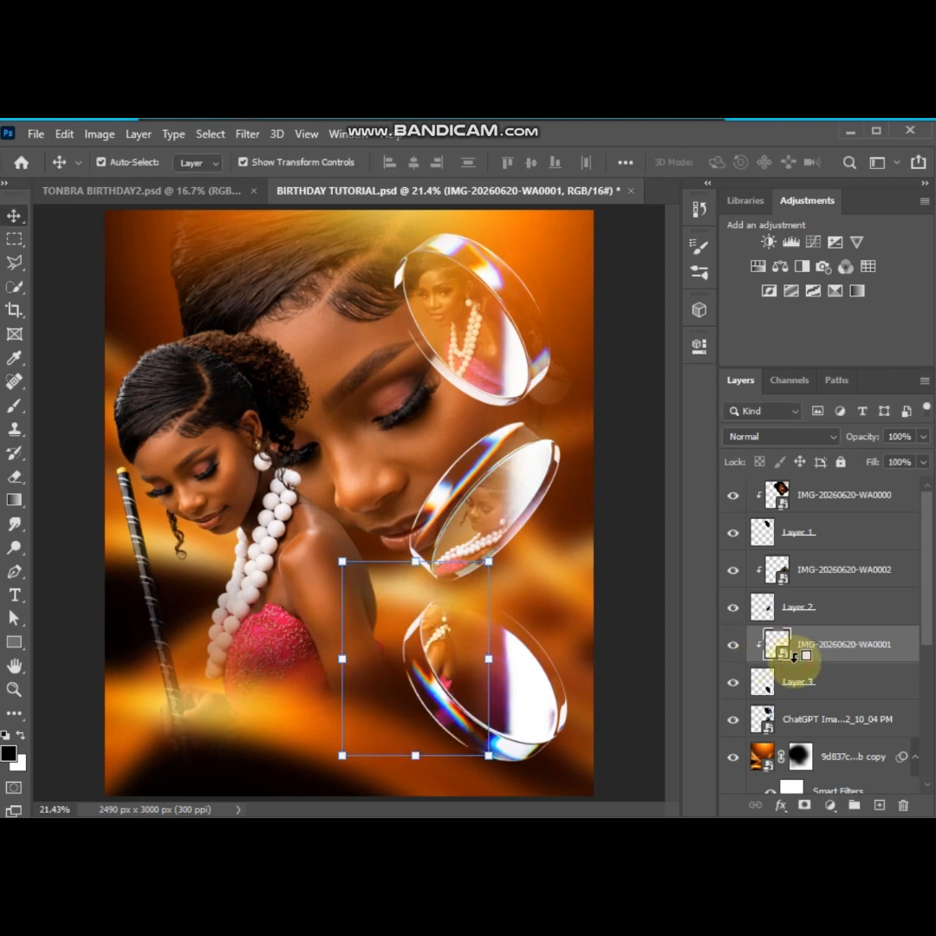
key("ctrl+t")
left_click_drag(448, 640, 475, 677)
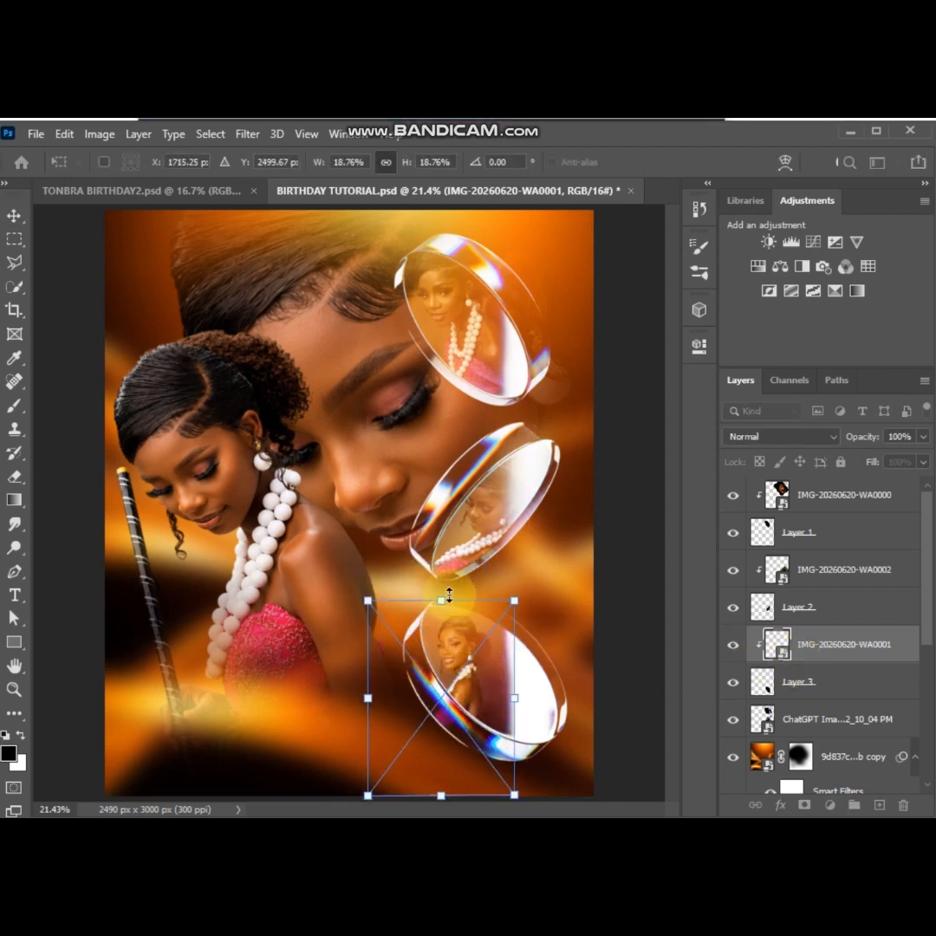
Rotate the clipped photo to -17.77°, scale it to 25.48% and position the smiling woman inside the lowest lens
left_click_drag(449, 597, 449, 570)
left_click_drag(475, 675, 484, 692)
left_click_drag(555, 581, 506, 571)
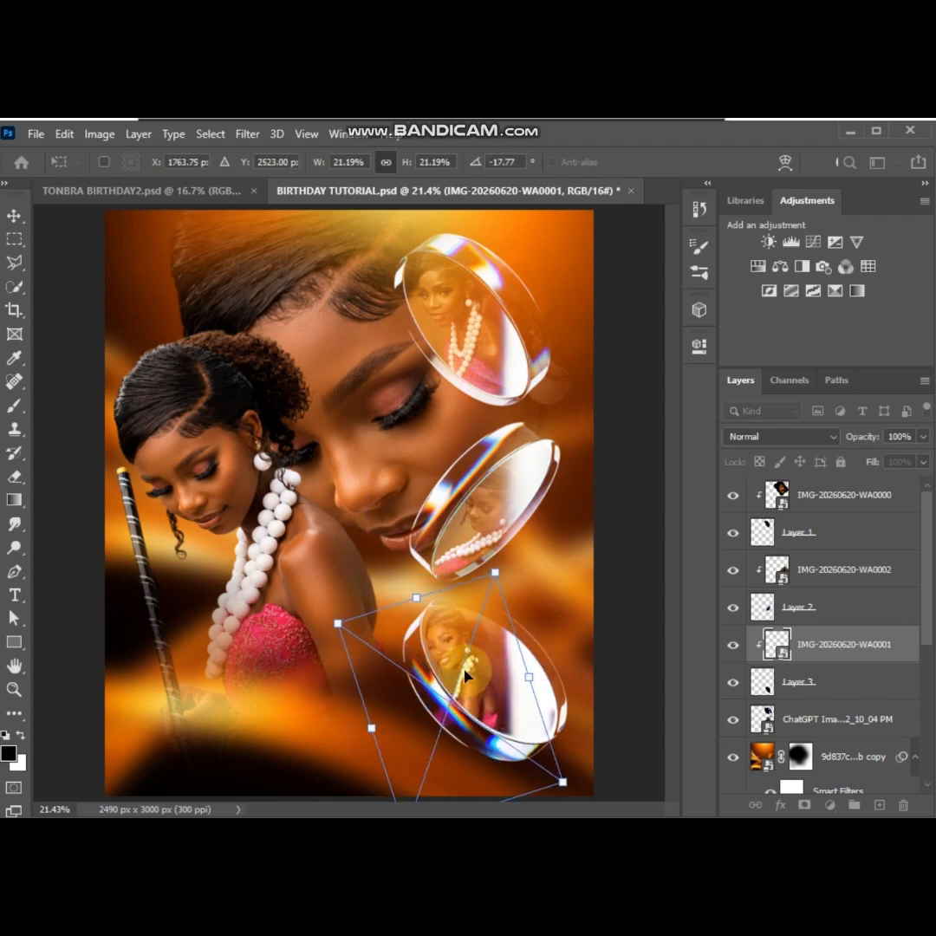
left_click_drag(468, 673, 496, 676)
left_click_drag(365, 626, 347, 612)
mouse_move(488, 654)
left_mouse_down()
mouse_move(484, 665)
mouse_move(496, 674)
left_mouse_up()
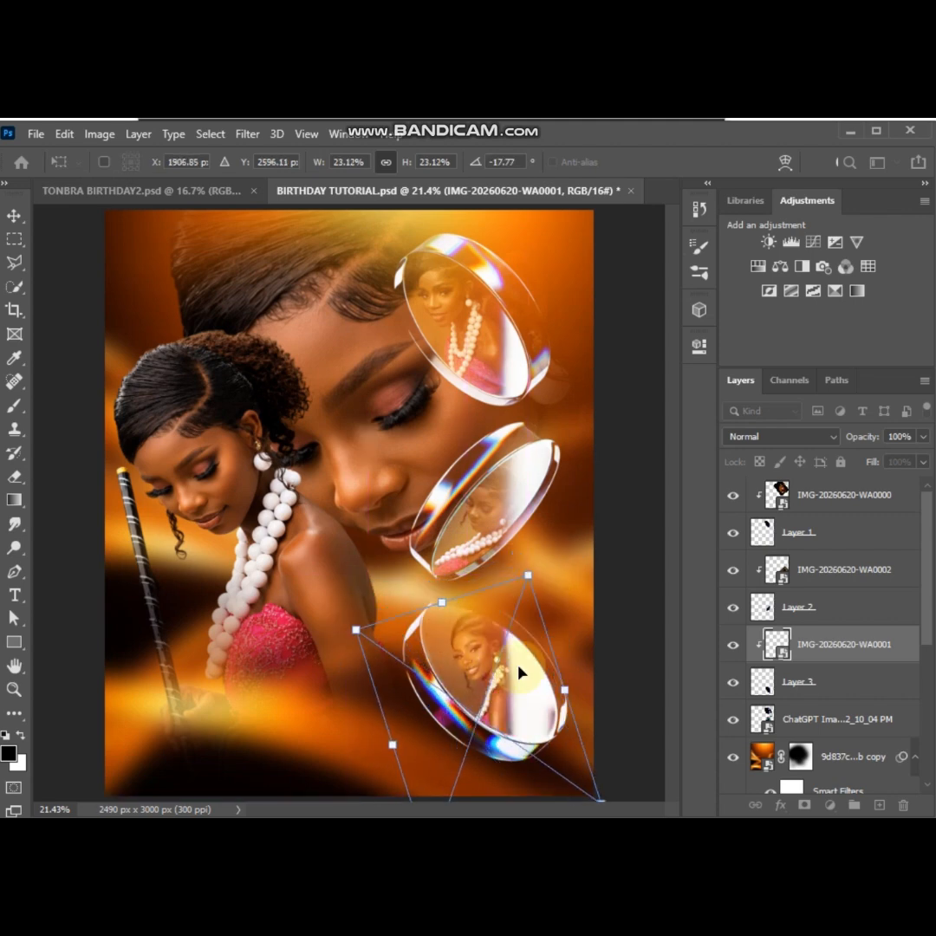
left_click_drag(356, 629, 331, 613)
left_click_drag(476, 669, 483, 681)
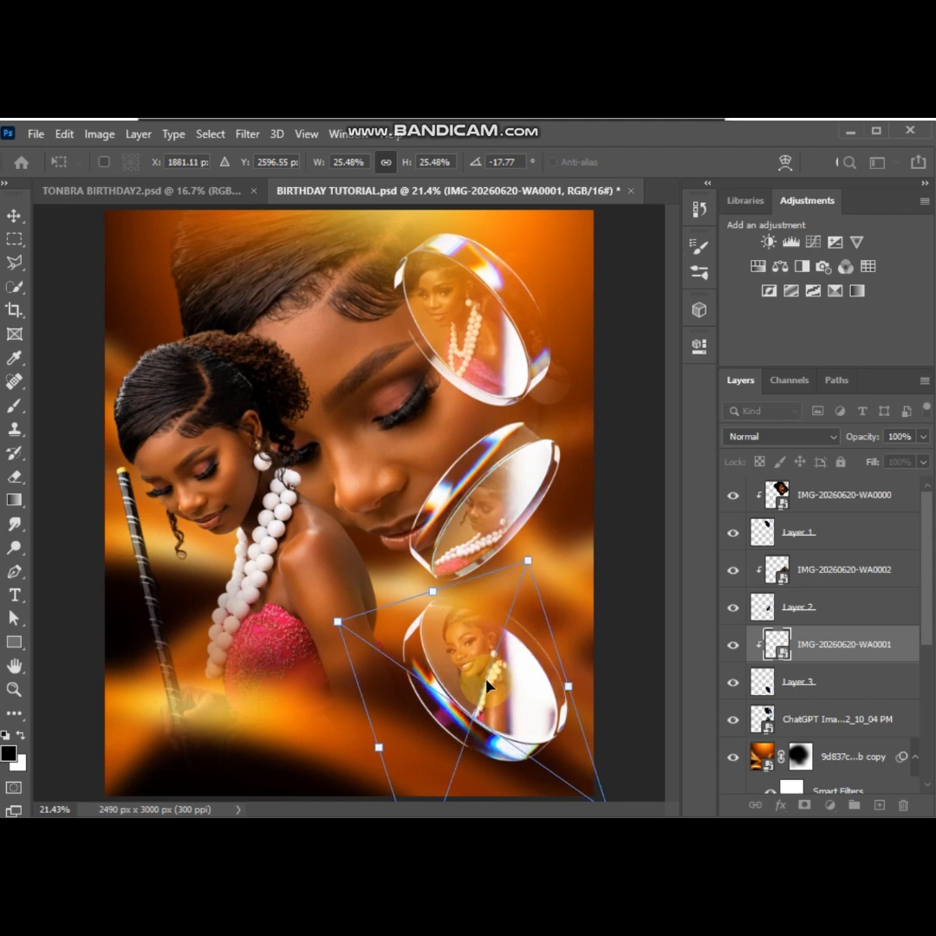
left_click(627, 431)
left_click(631, 431)
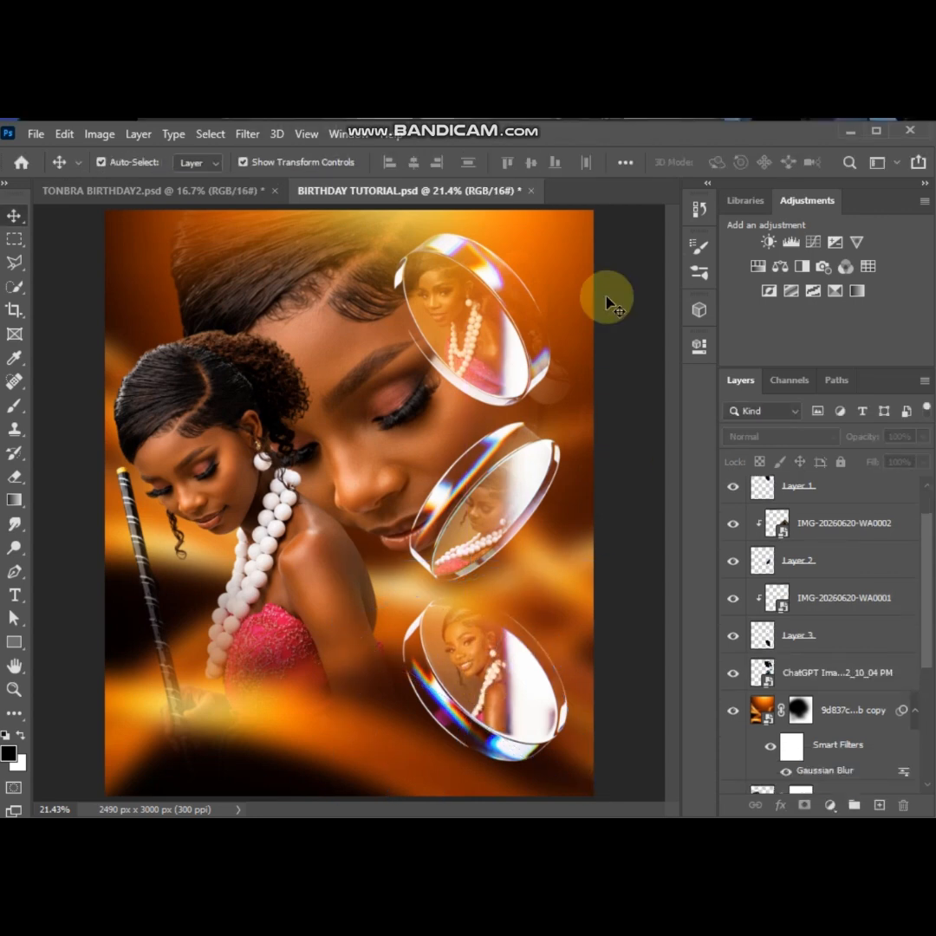
Group the lens layers and their clipped photos, from IMG-20260620-WA0000 down to the ChatGPT image of the lenses
left_click_drag(926, 556, 926, 531)
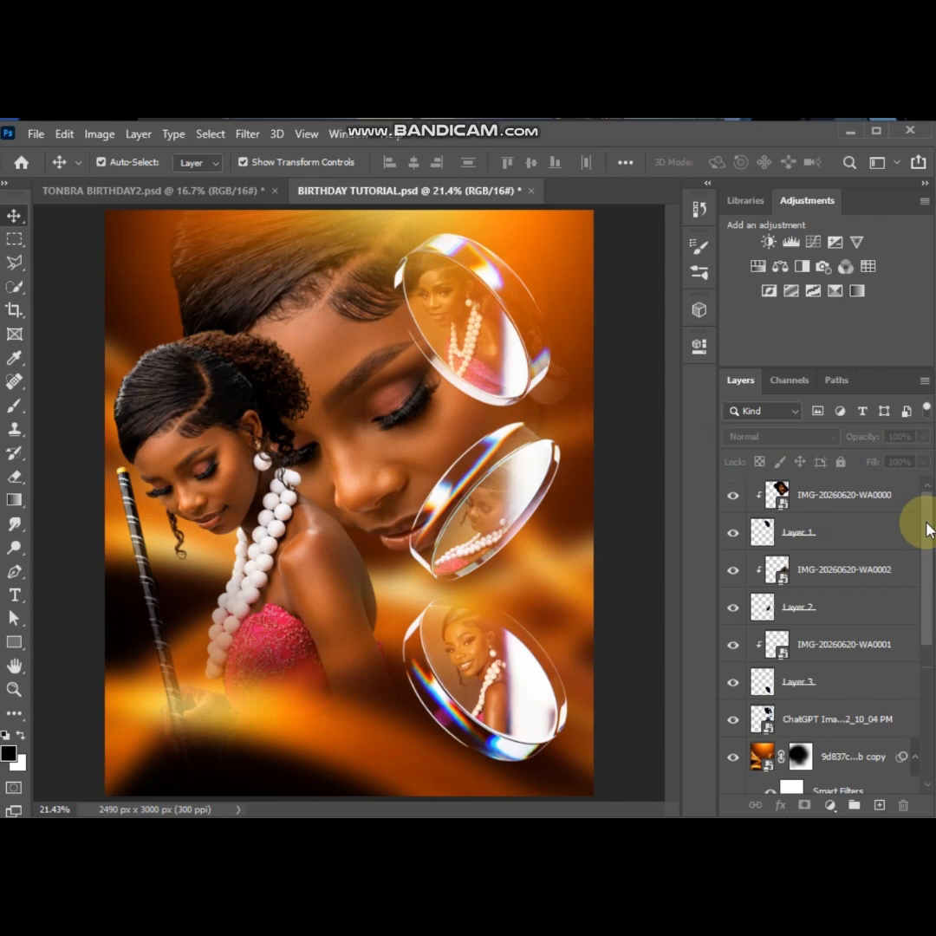
left_click(832, 497)
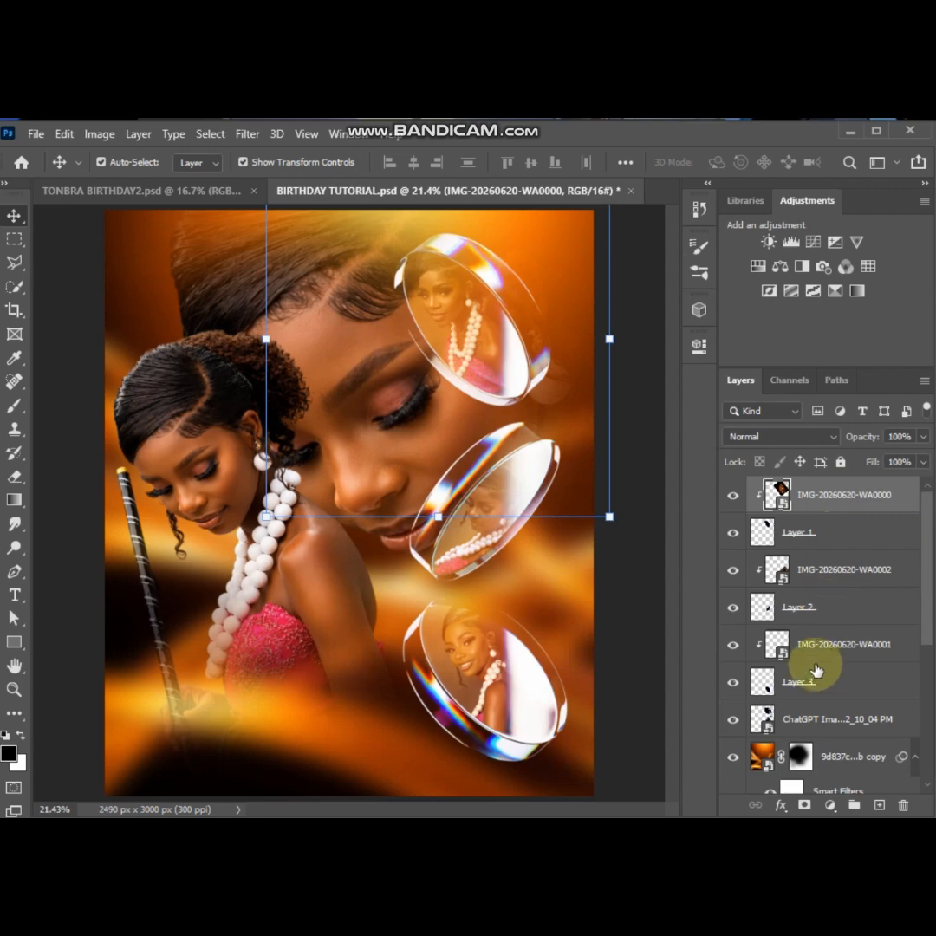
left_click(798, 722, "shift")
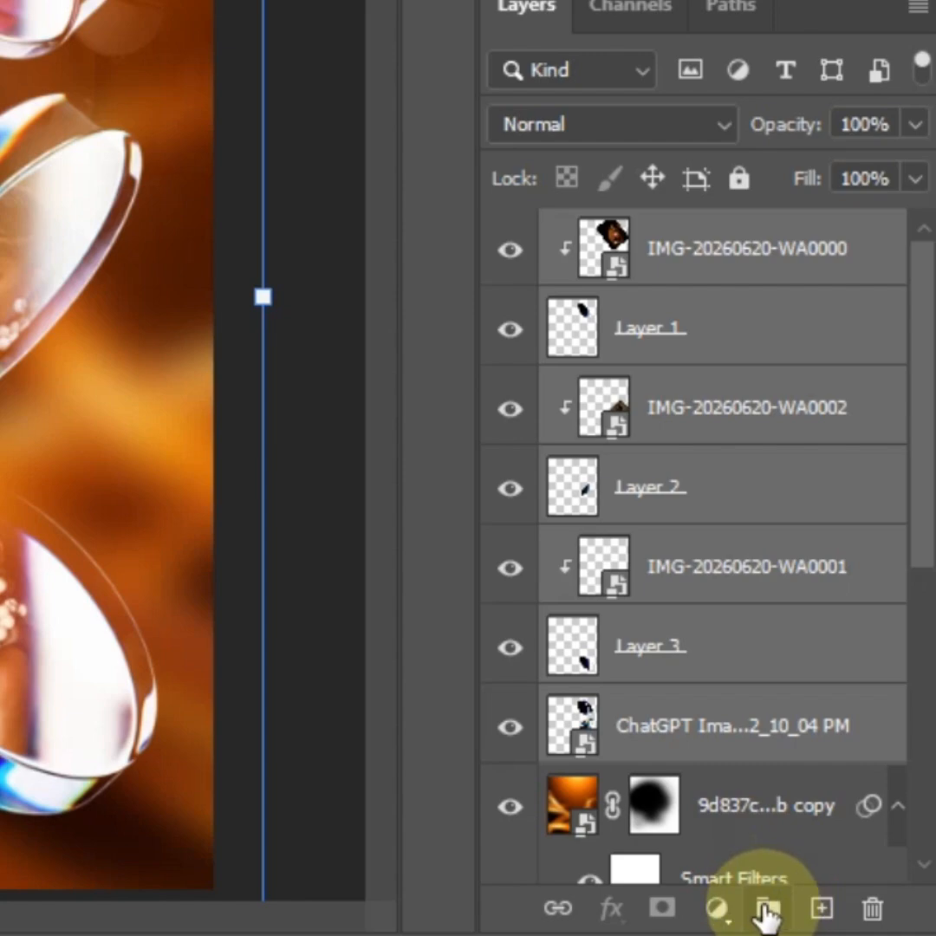
left_click(766, 910)
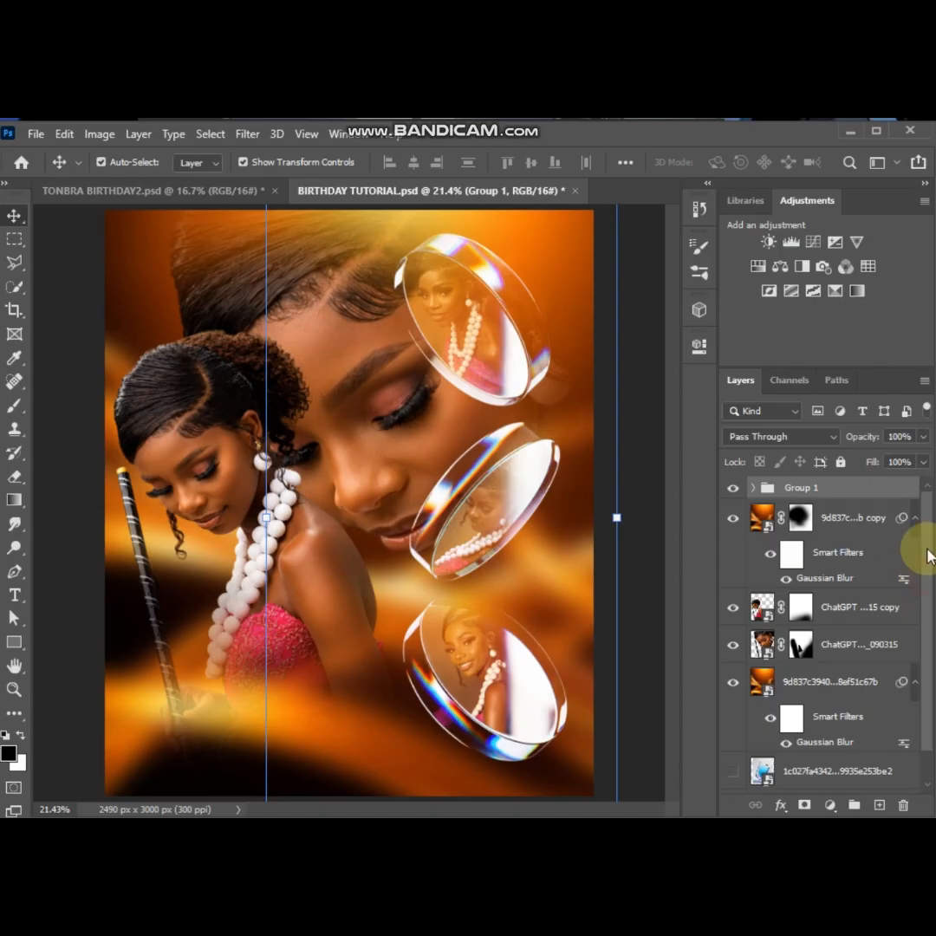
left_click(646, 521)
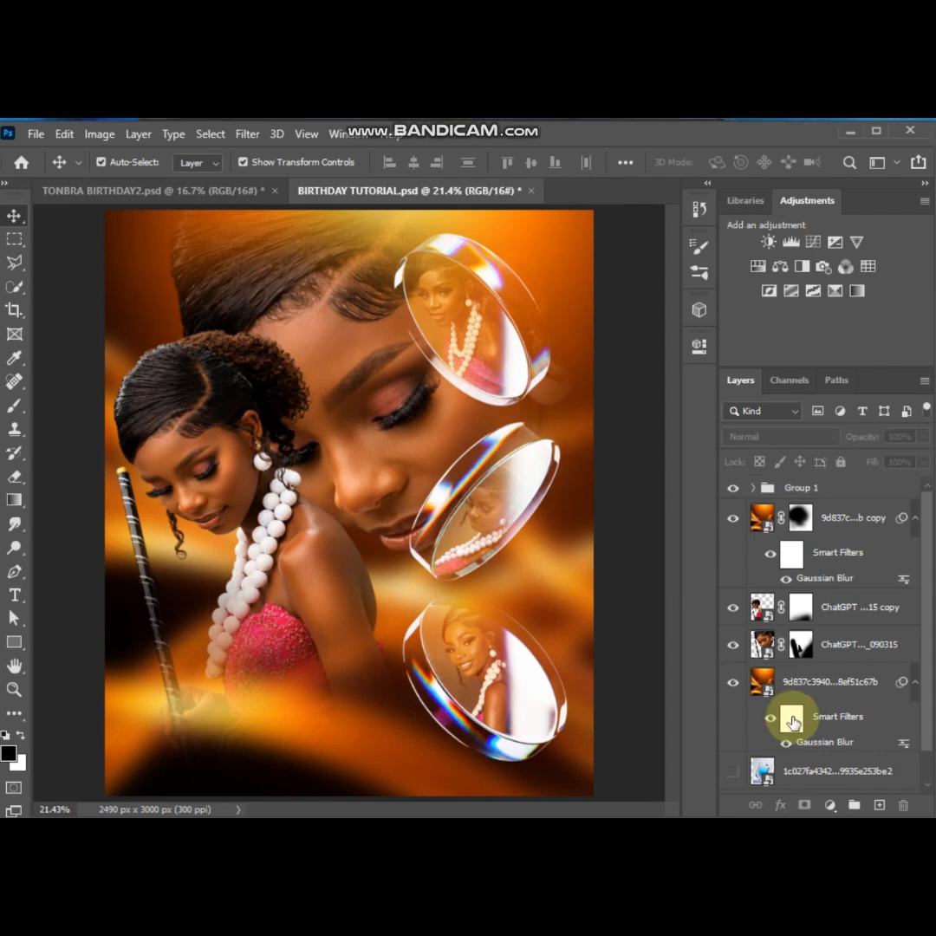
Add a Color Balance adjustment above Group 1 with midtones red +6, magenta -7 and blue +12, and lock that layer
left_click(830, 808)
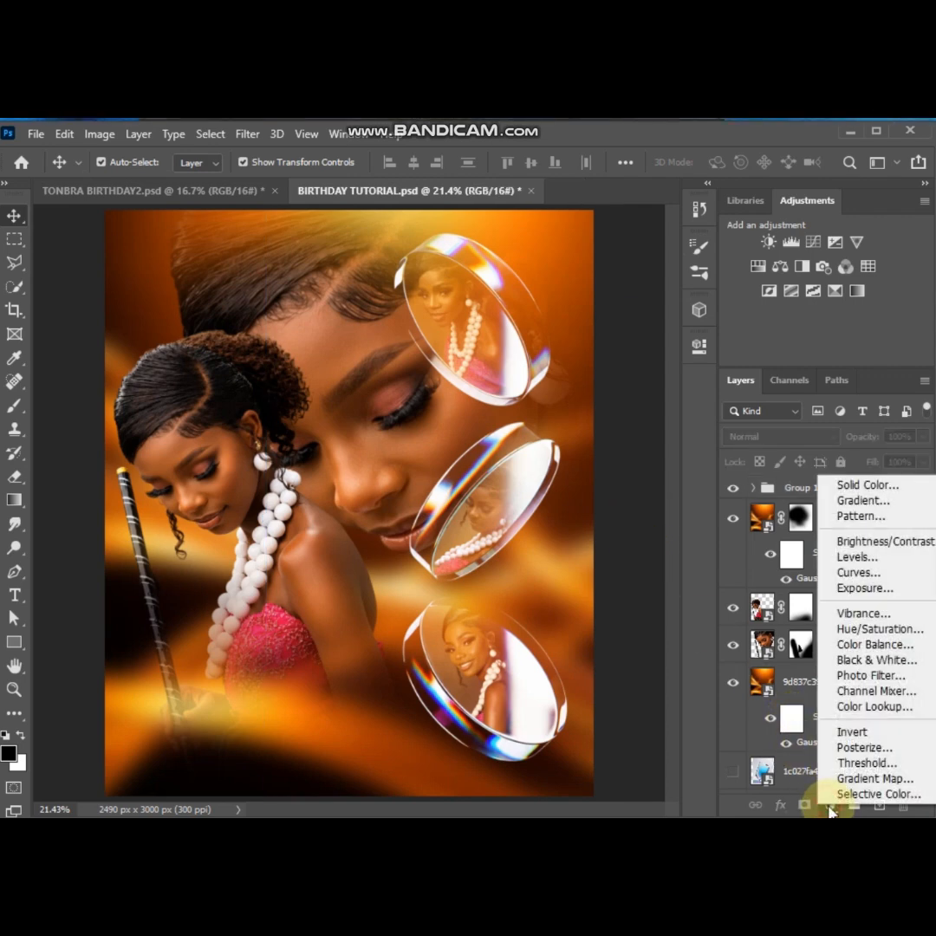
left_click(871, 647)
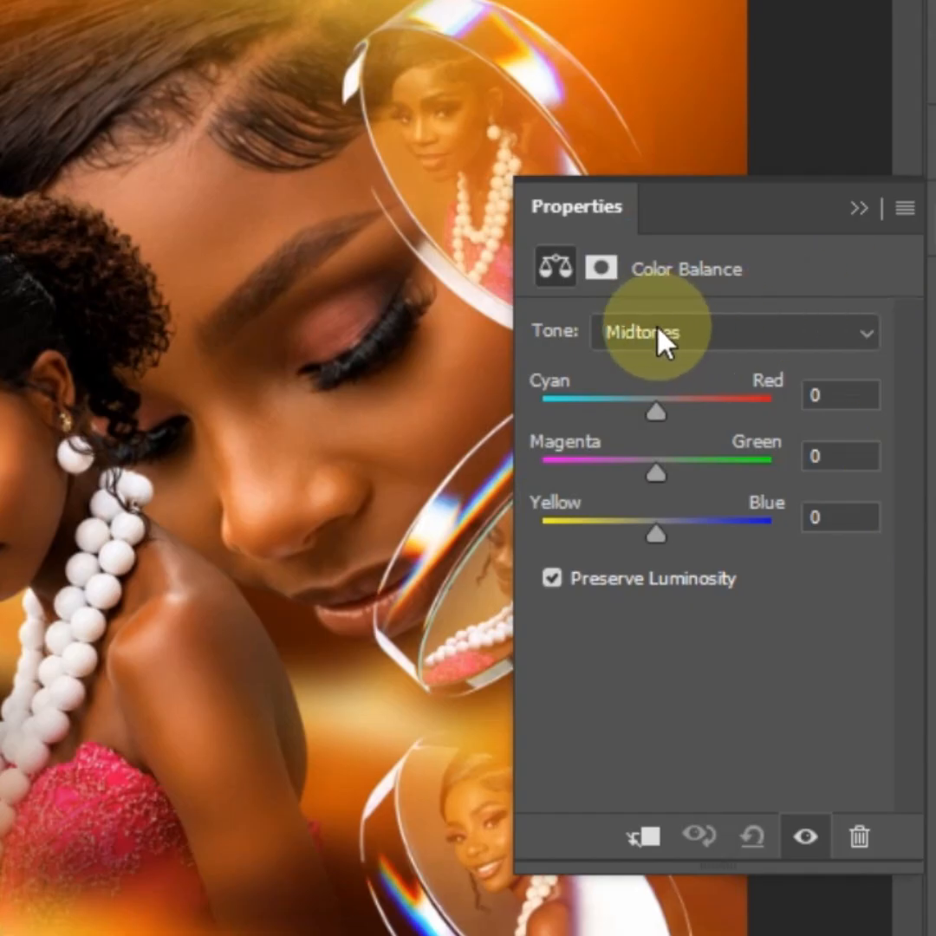
left_click(657, 330)
left_click(650, 389)
mouse_move(660, 412)
left_mouse_down()
mouse_move(674, 411)
mouse_move(663, 411)
left_mouse_up()
left_click_drag(657, 475, 670, 537)
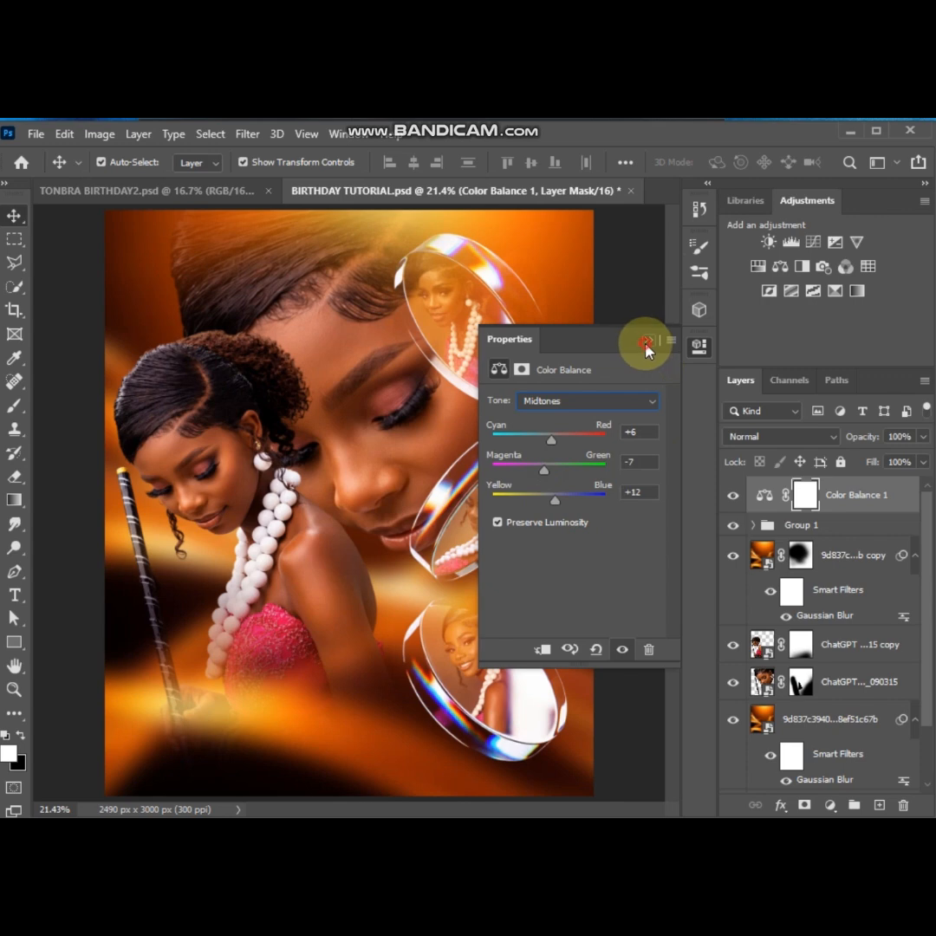
left_click(647, 342)
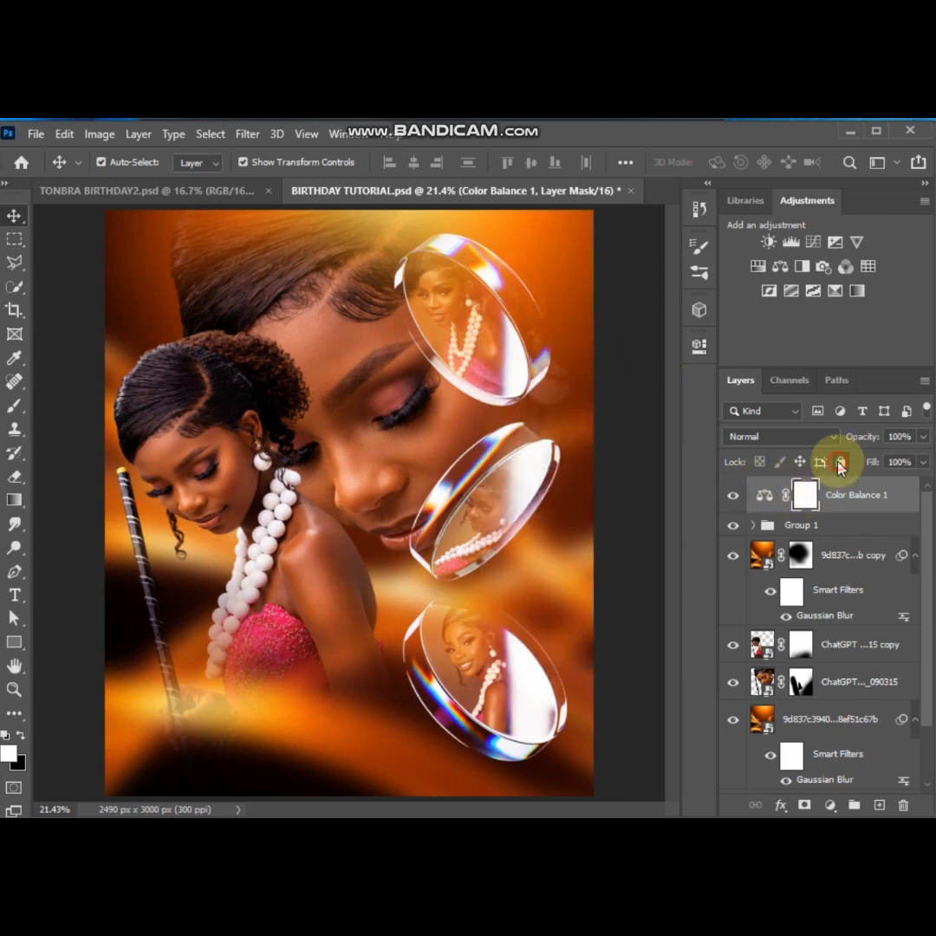
left_click(638, 477)
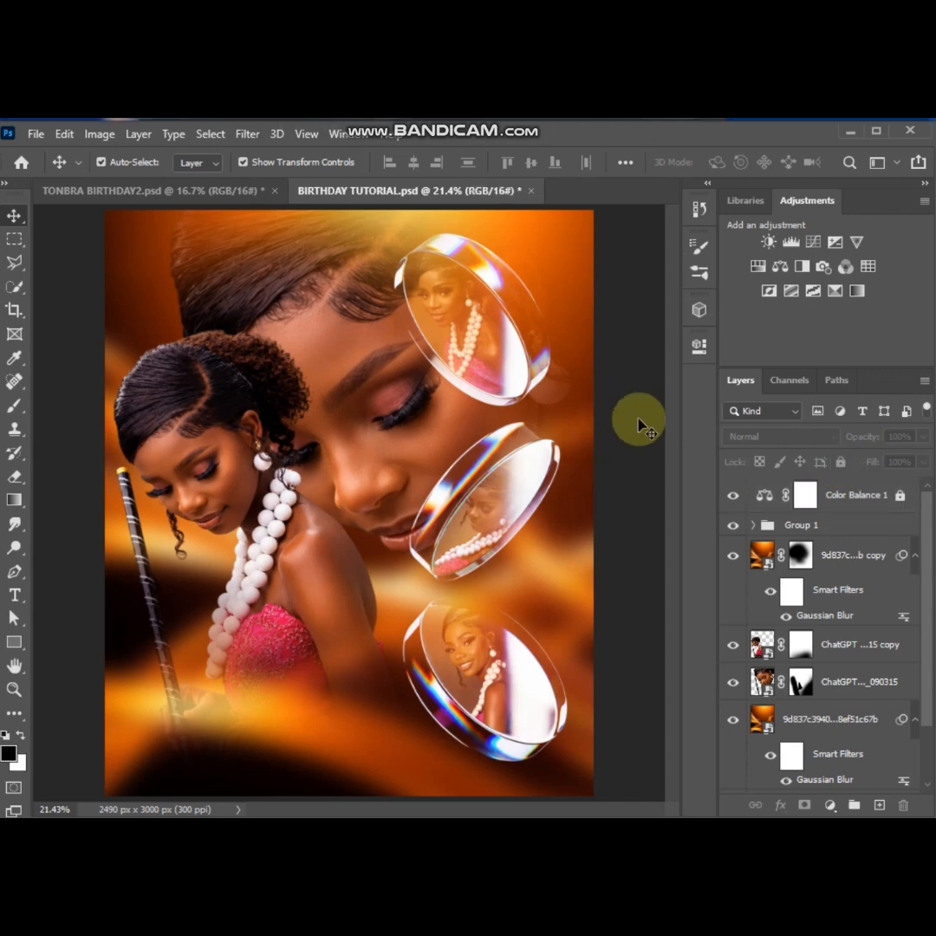
Show the hidden blue glass crystal layer near the end of the stack and move it above Color Balance 1
scroll(928, 520, "down", 2)
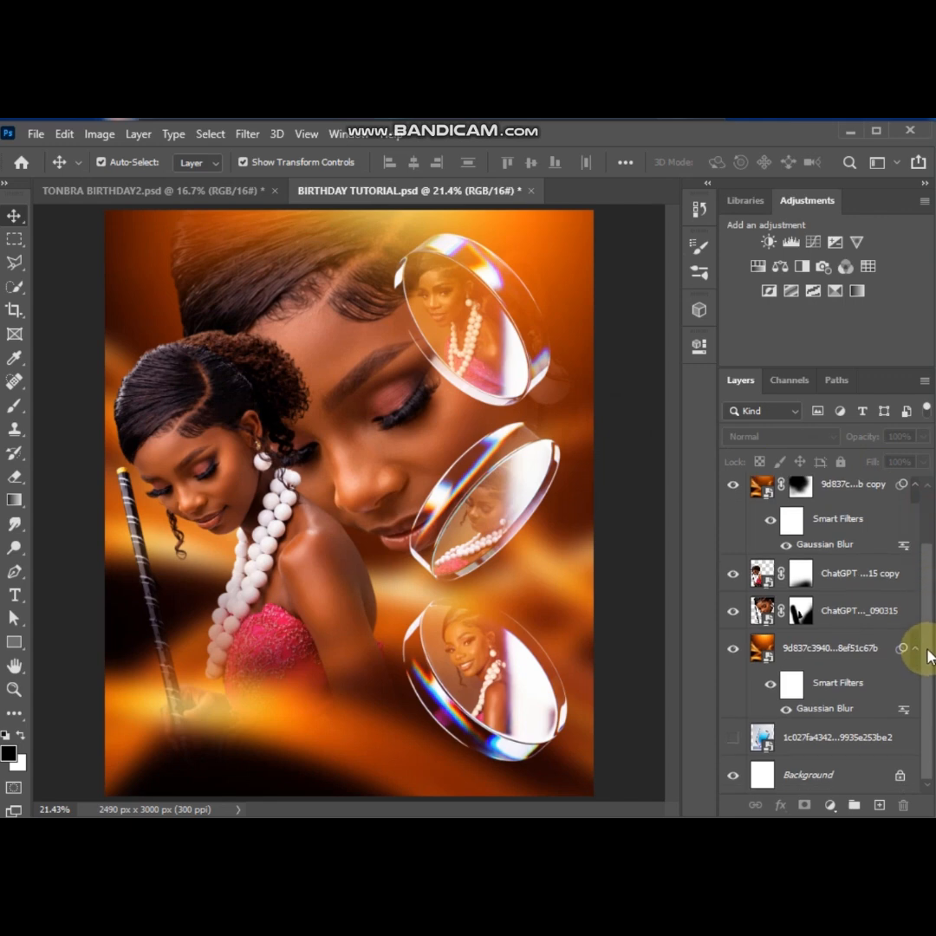
left_click(796, 737)
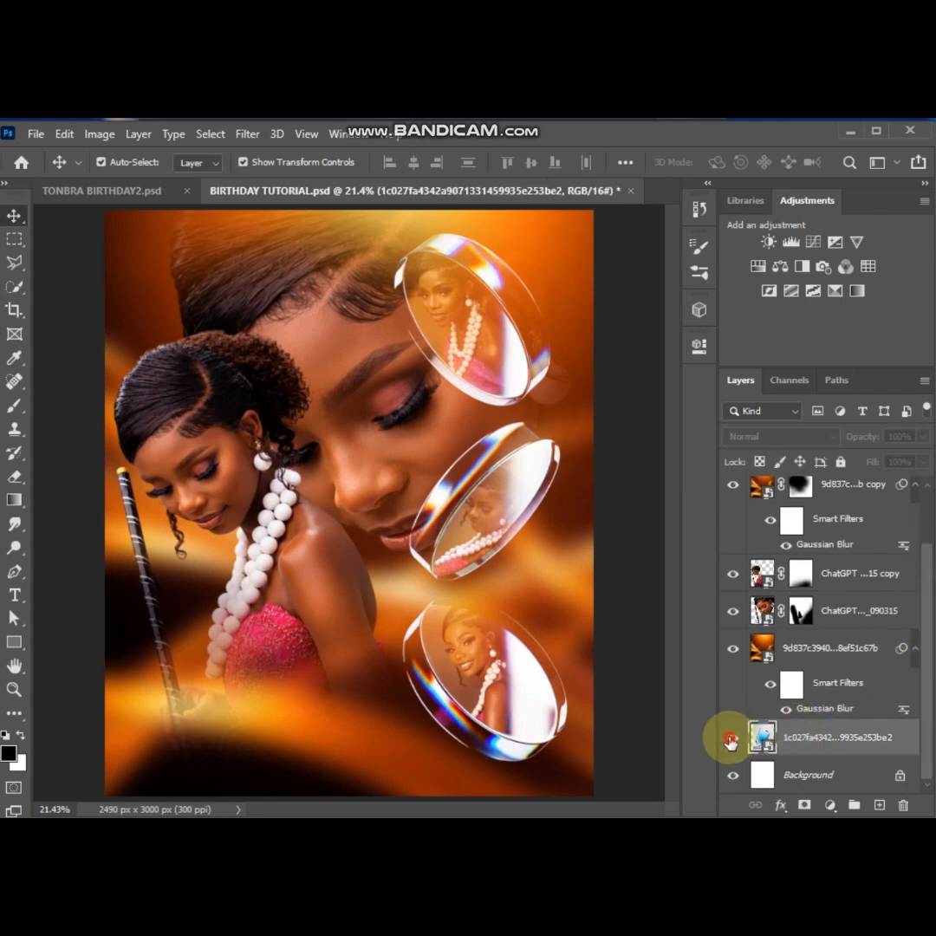
left_click(731, 738)
left_click_drag(792, 737, 815, 495)
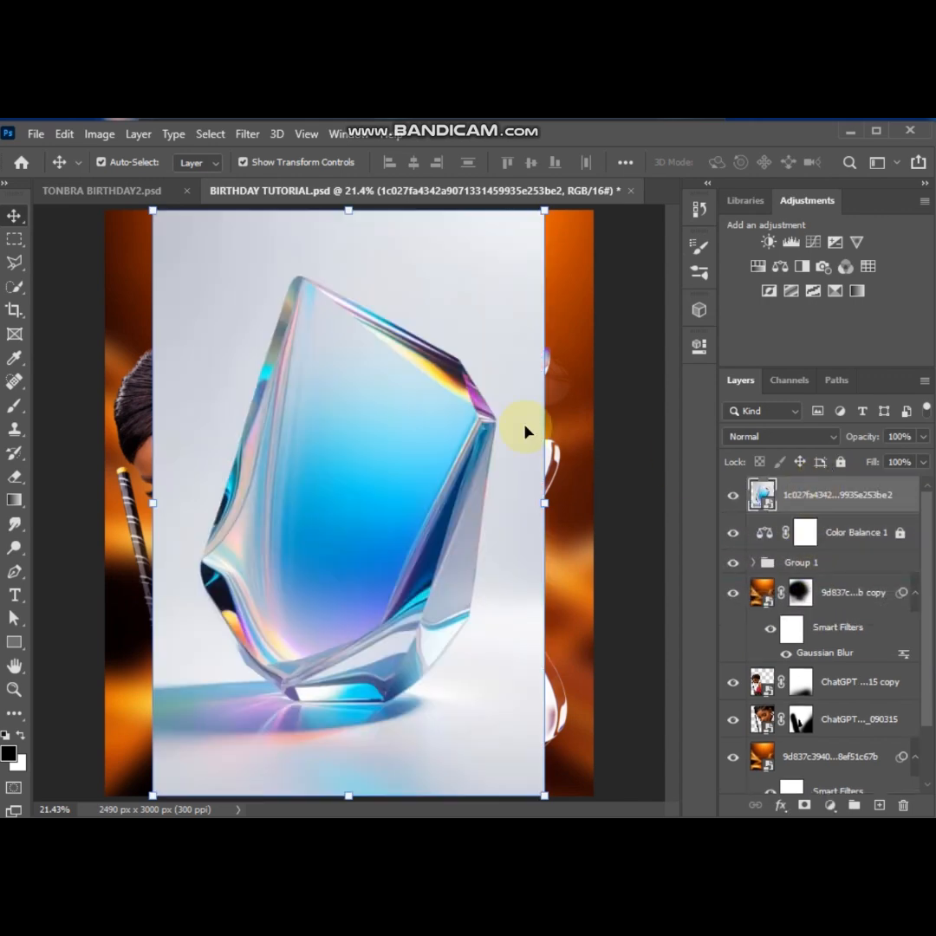
Select the blue glass crystal with the Object Selection tool
left_click(14, 286)
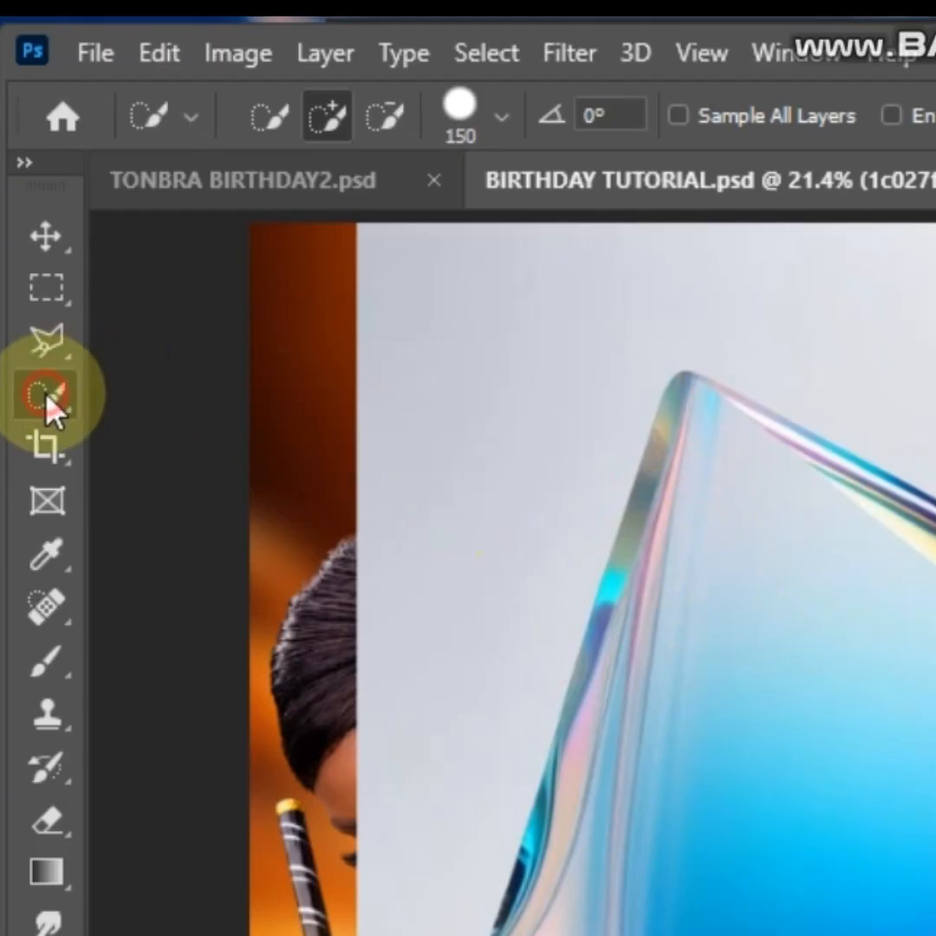
right_click(47, 399)
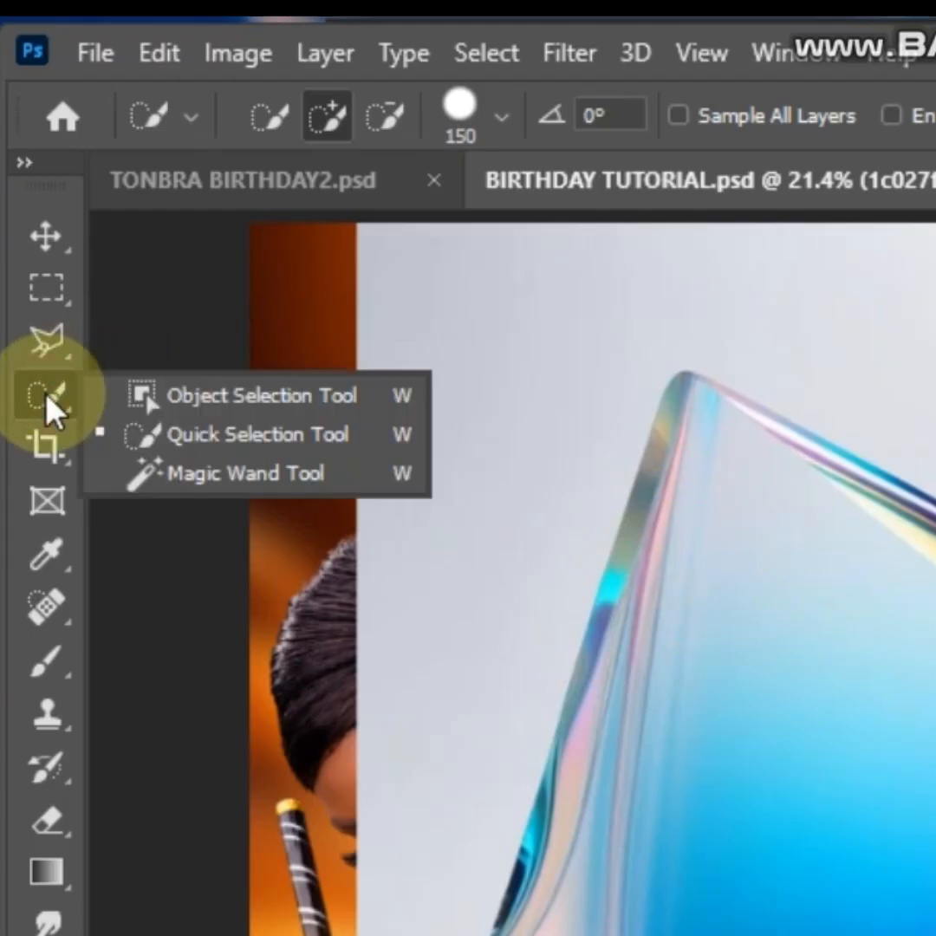
left_click(228, 399)
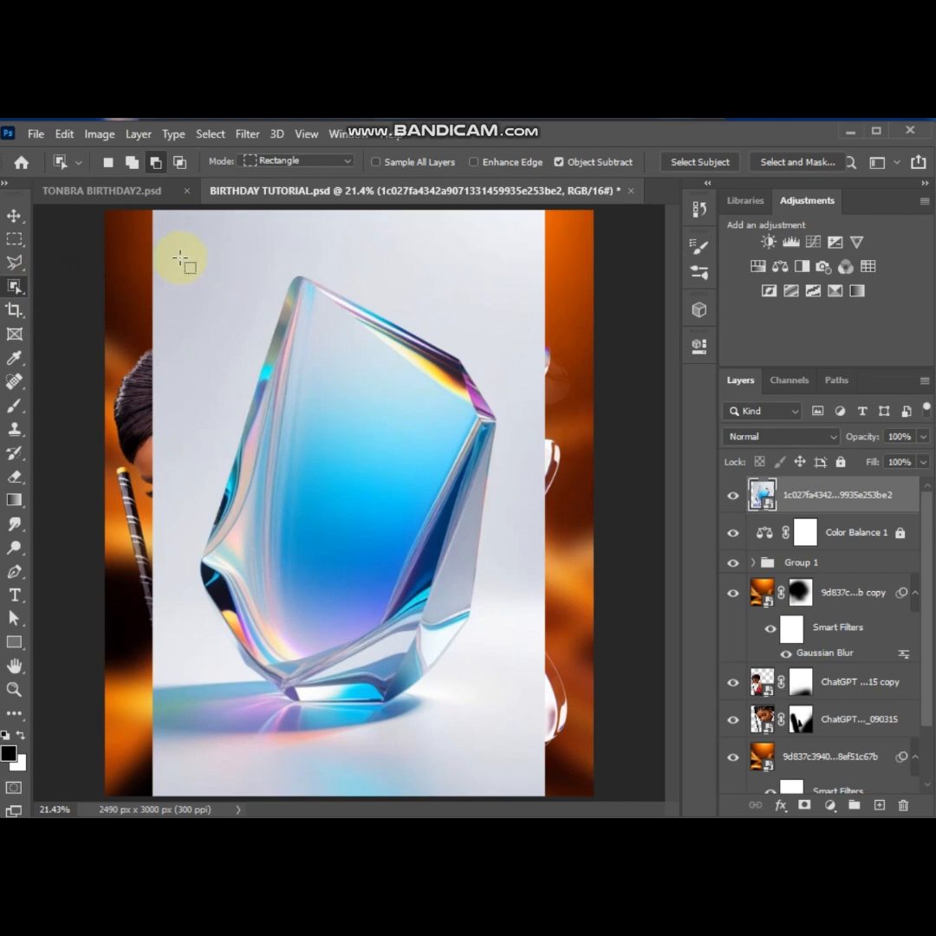
left_click_drag(180, 258, 514, 711)
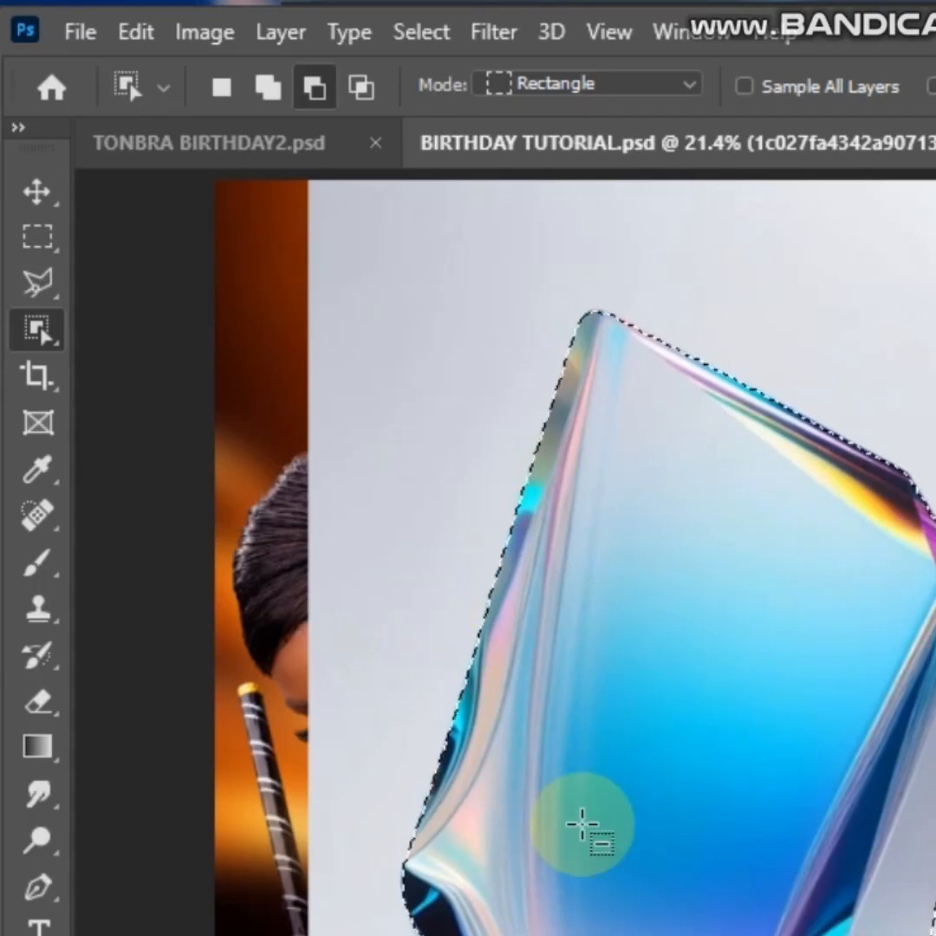
Subtract the reflection beneath the crystal's base from the selection with the Polygonal Lasso, following the base's lower edge
left_click(38, 282)
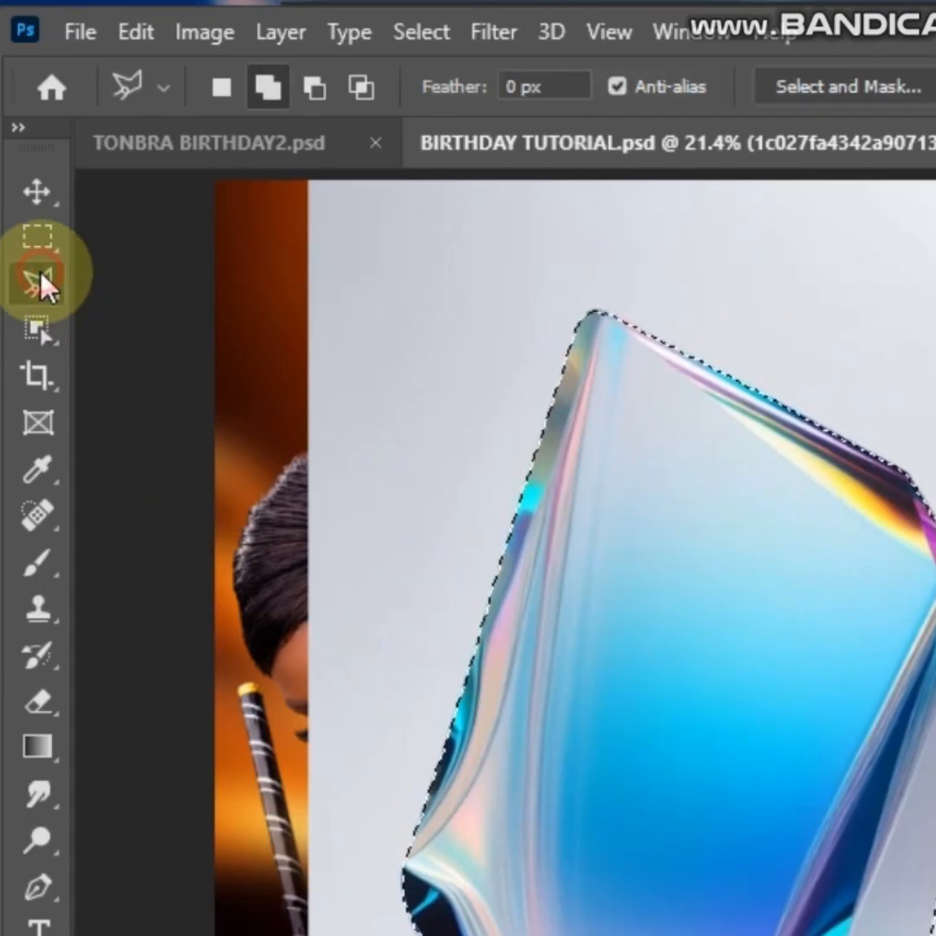
left_click(316, 87)
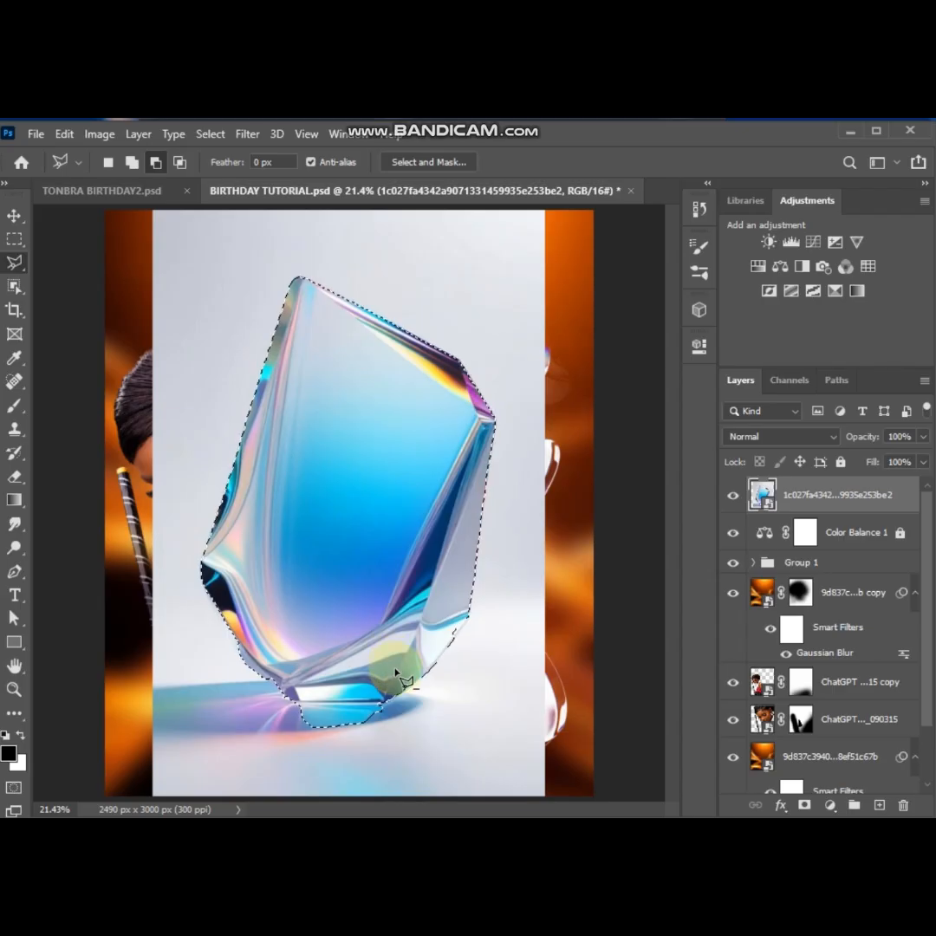
scroll(397, 709, "up", 5)
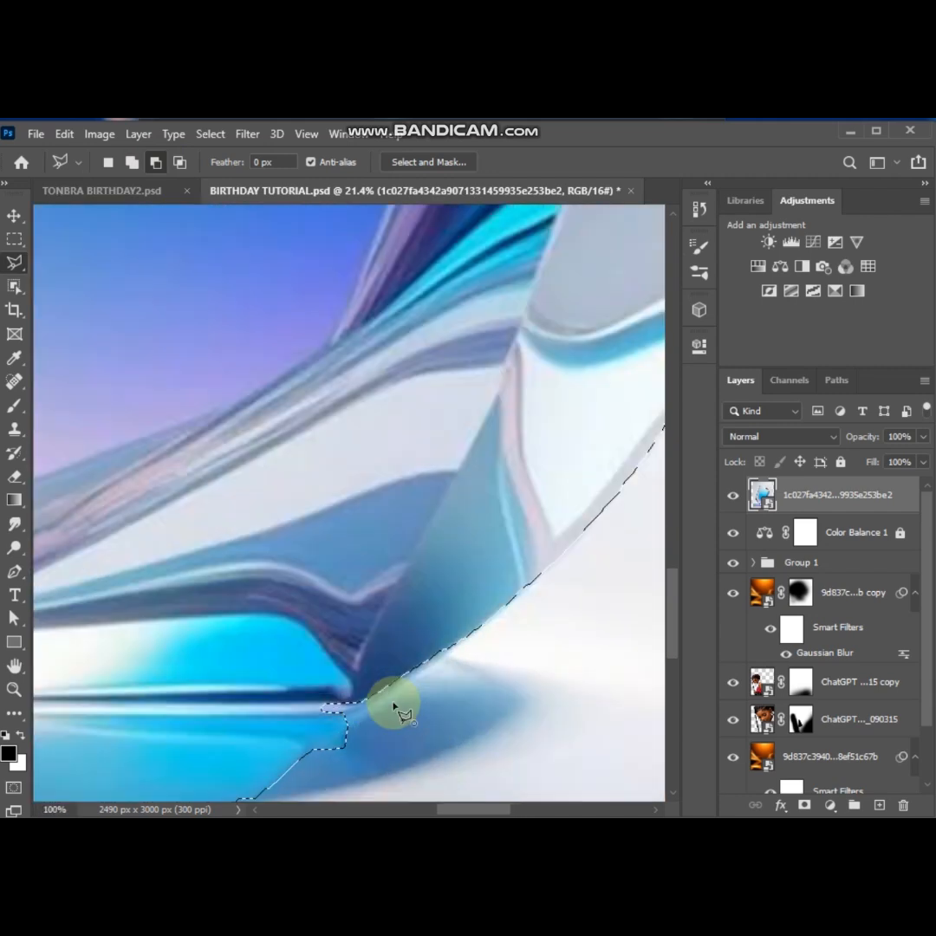
left_click(391, 704)
scroll(243, 706, "left", 5)
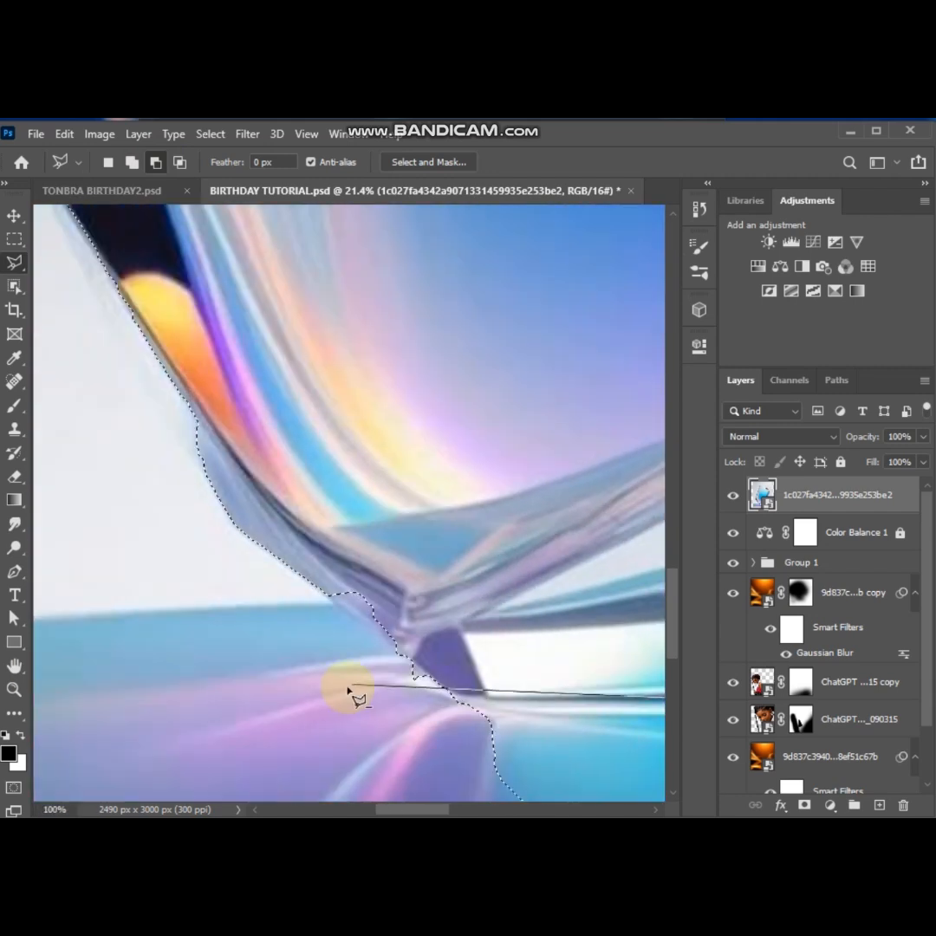
left_click(431, 677)
left_click(221, 754)
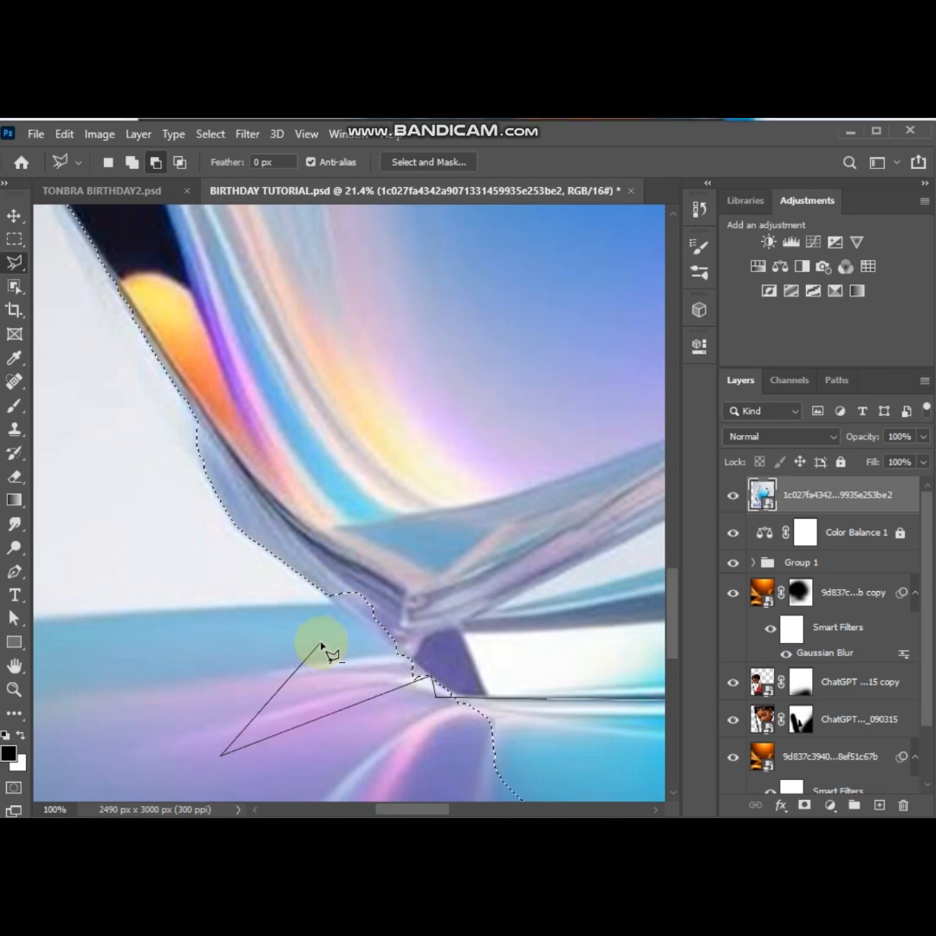
left_click(345, 635)
scroll(344, 638, "down", 3)
left_click(341, 669)
scroll(382, 663, "right", 5)
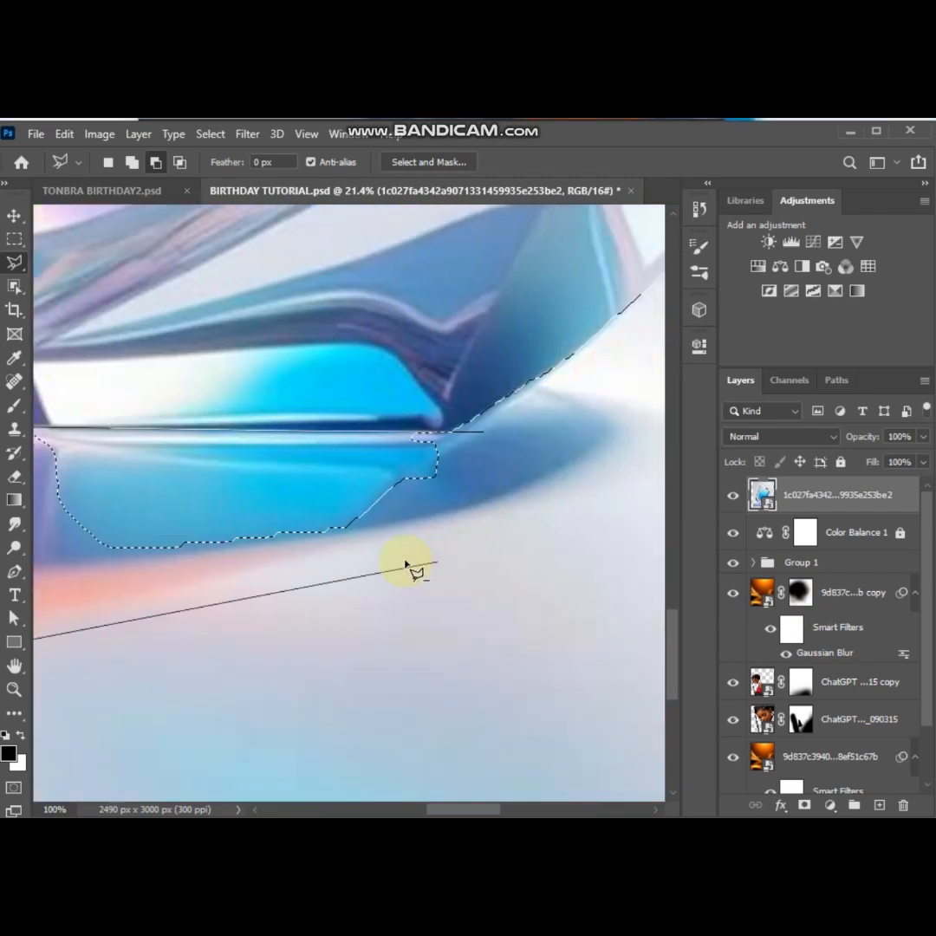
double_click(533, 567)
Add the missed sliver along the crystal's lower-left edge to the selection with the Polygonal Lasso
scroll(533, 568, "left", 3)
scroll(161, 216, "up", 3)
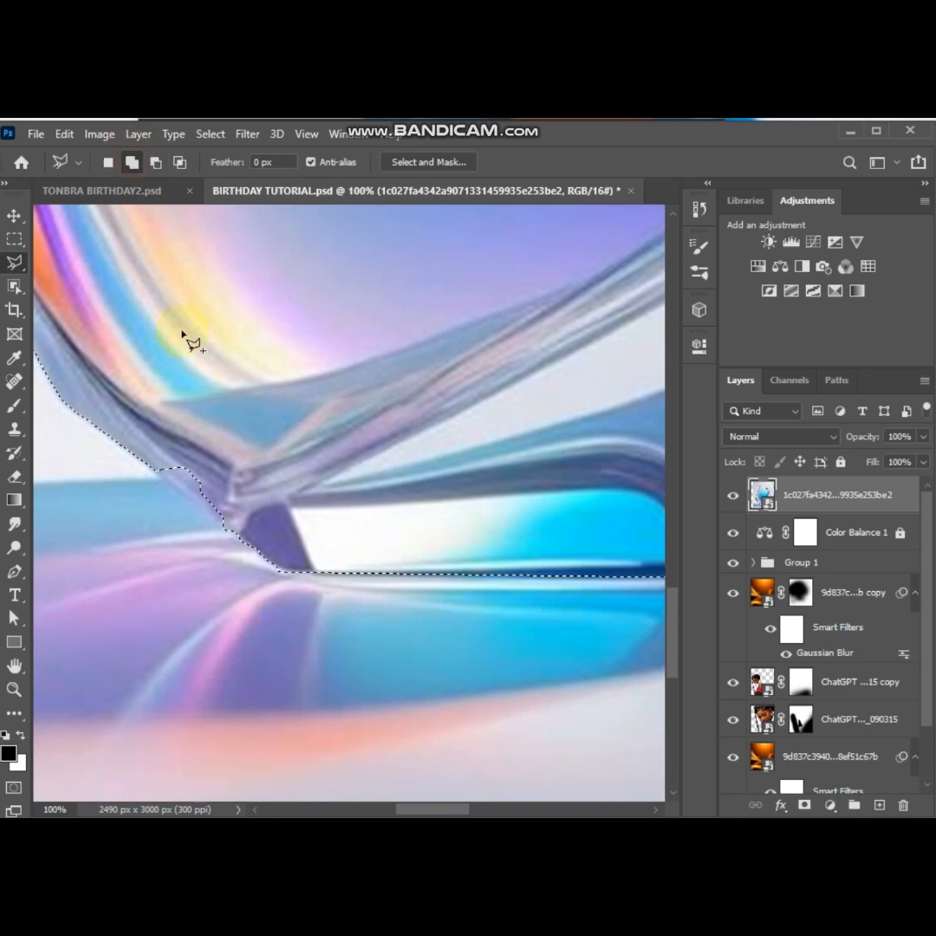
left_click(232, 531)
left_click(128, 317)
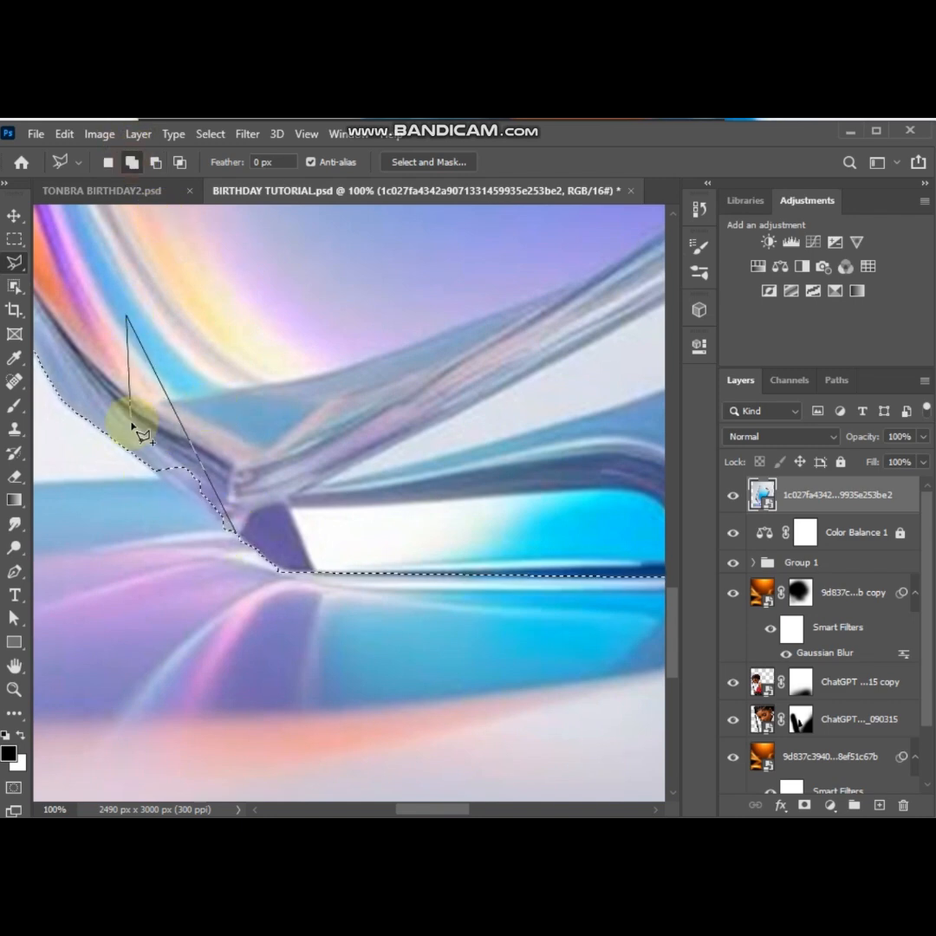
left_click(144, 460)
double_click(318, 358)
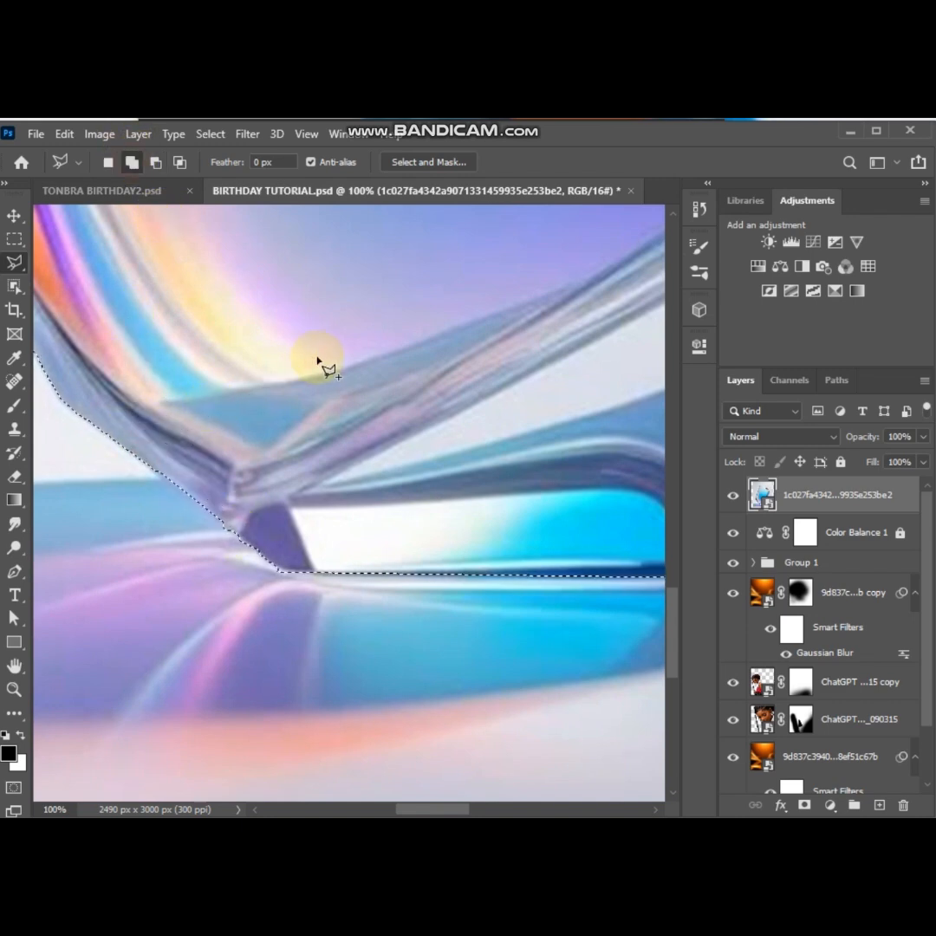
Copy the selected crystal to a new layer and hide the original crystal image layer
key("ctrl+0")
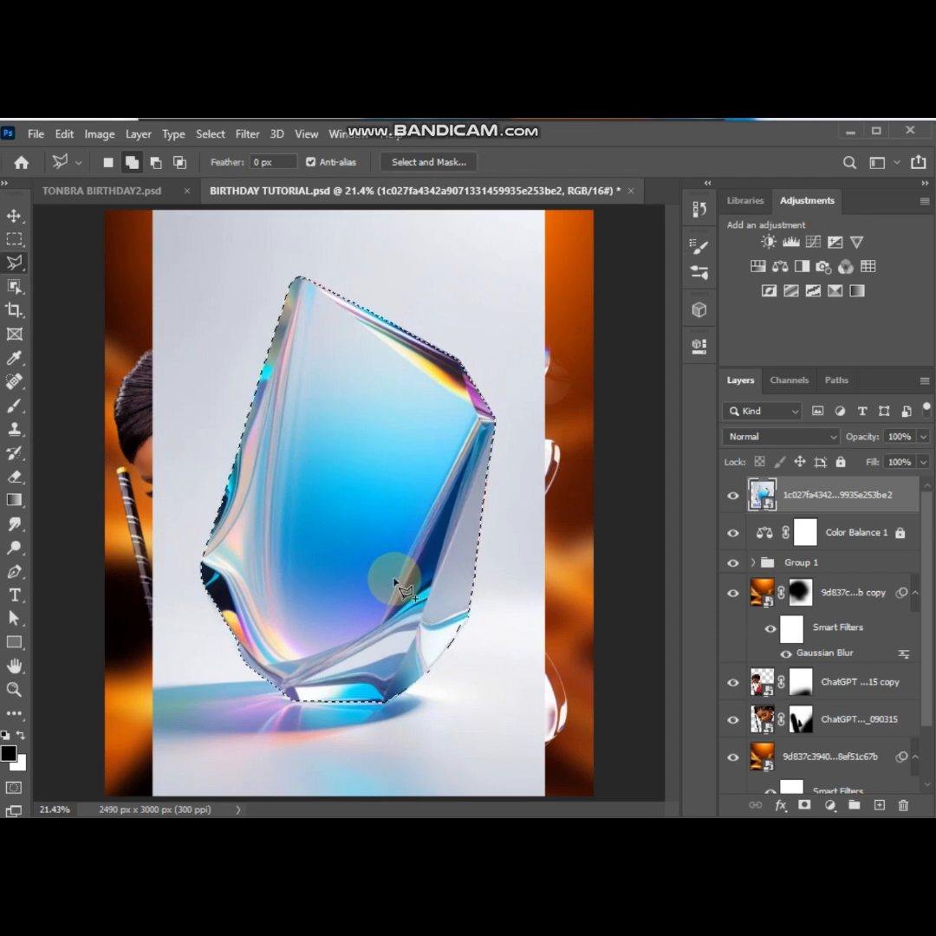
key("ctrl+j")
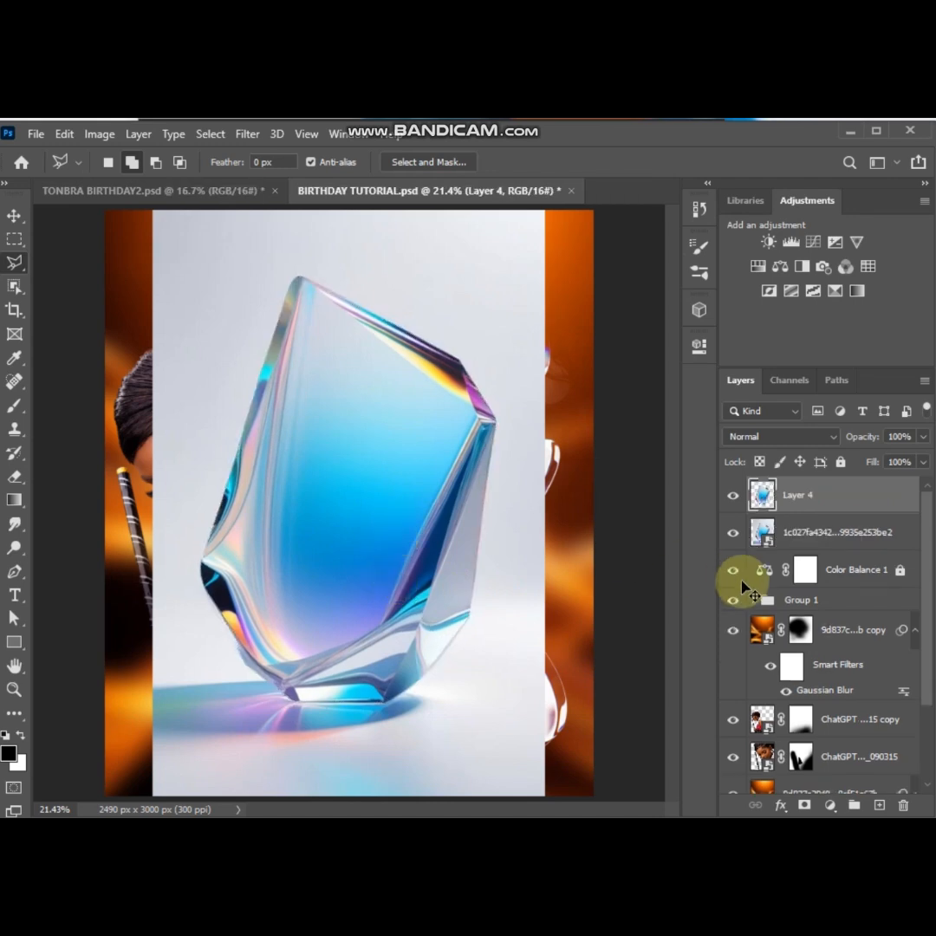
left_click(733, 538)
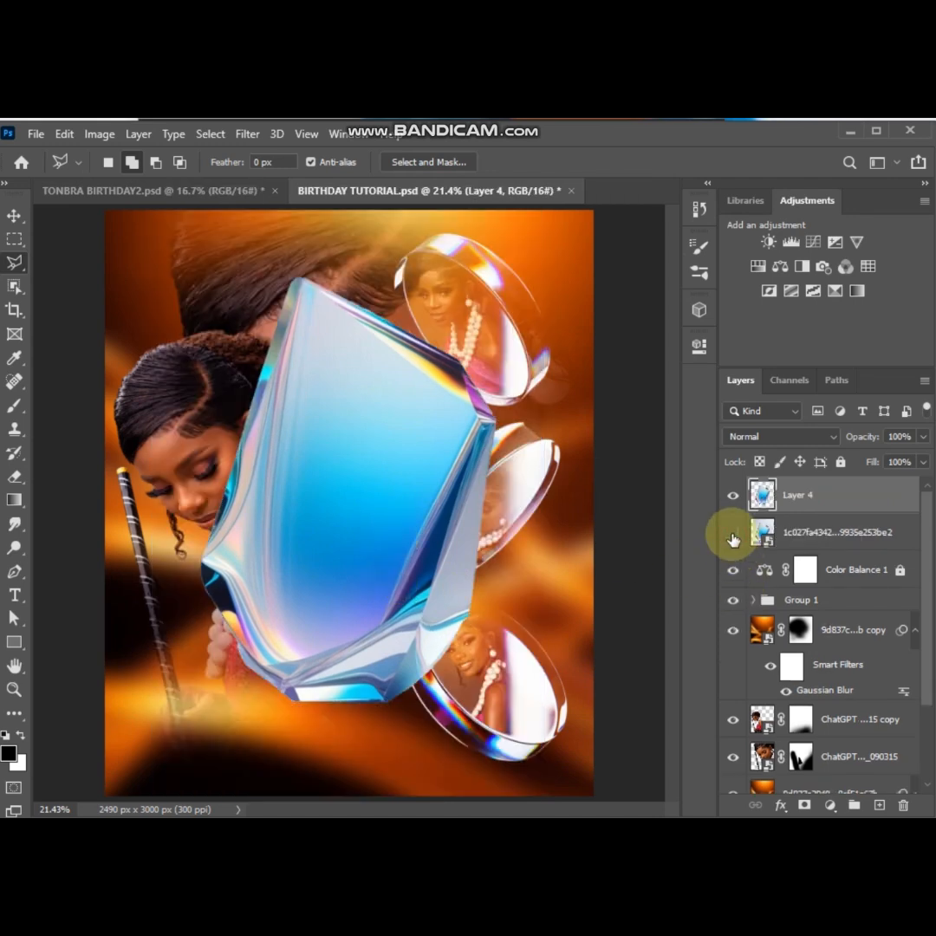
Scale the cut-out crystal down to about 67.5% and place it partly off the flyer's right edge beside the lenses
left_click(15, 215)
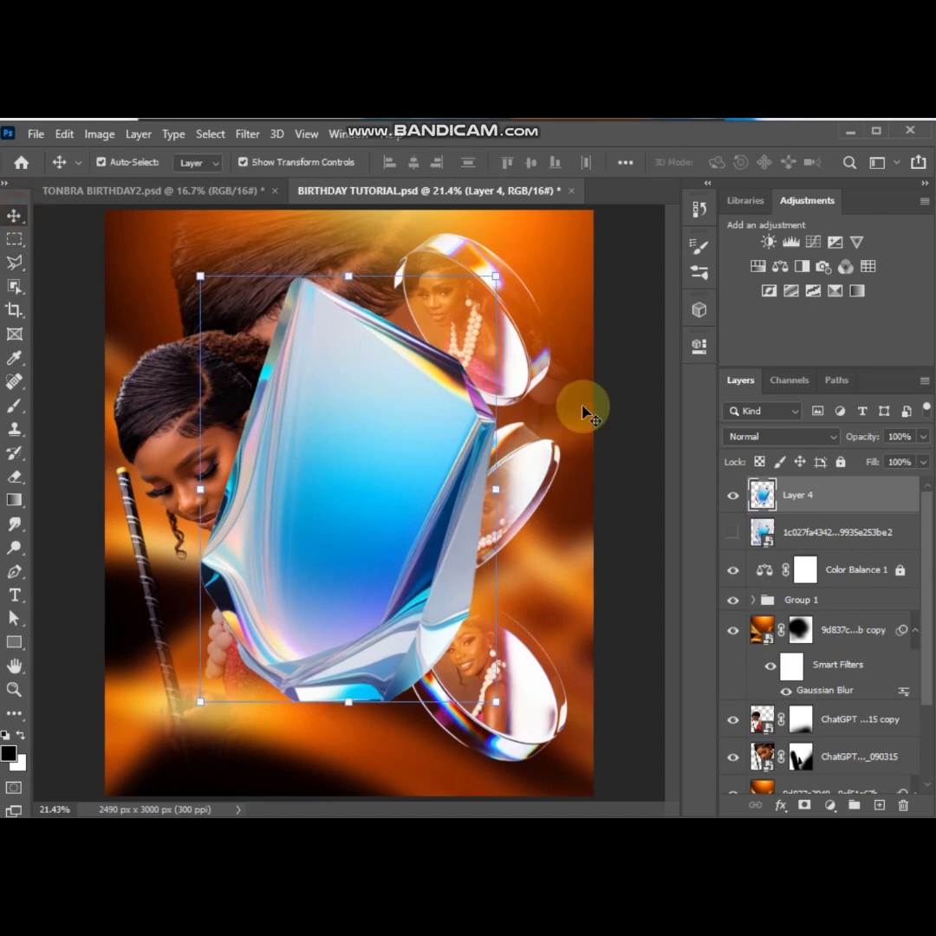
left_click_drag(353, 274, 352, 270)
mouse_move(495, 489)
left_mouse_down()
mouse_move(449, 493)
mouse_move(479, 494)
left_mouse_up()
left_click_drag(363, 527, 614, 534)
left_click_drag(594, 296, 599, 412)
left_click_drag(554, 582, 595, 572)
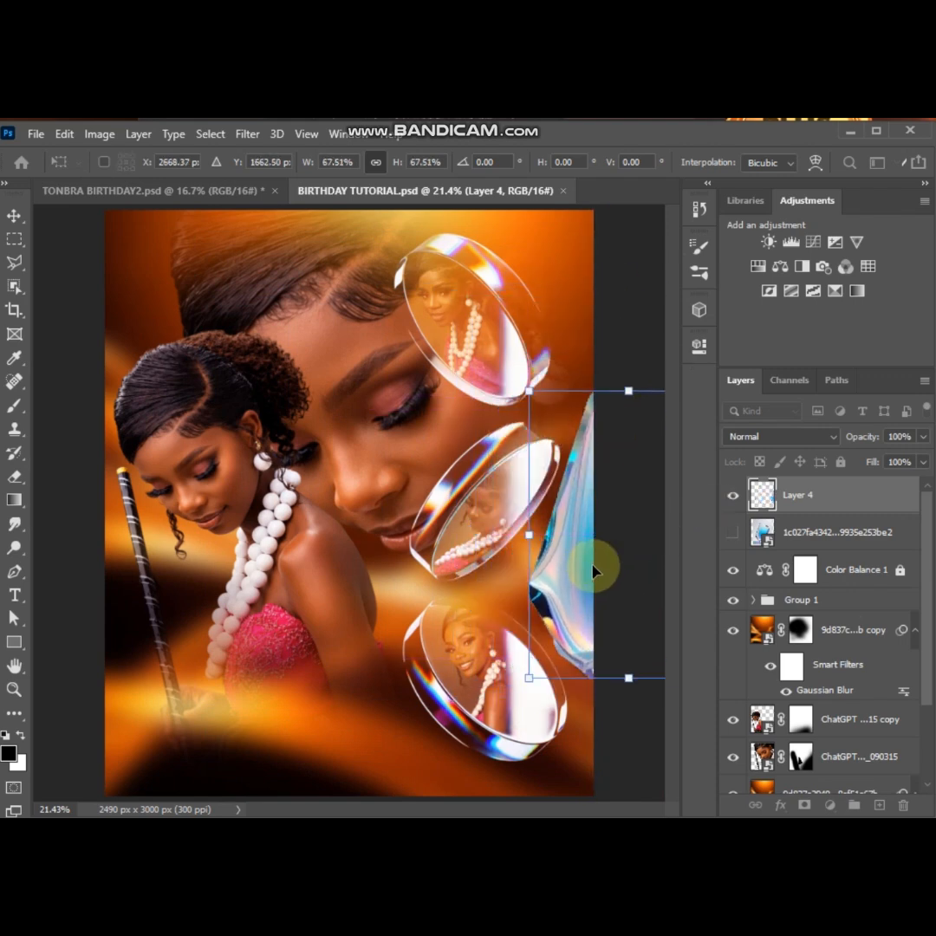
Enlarge the crystal slightly and shift it to about X 2698.5 px, Y 1662.5 px at the canvas's right edge
left_click_drag(628, 389, 631, 373)
key("Return")
key("ctrl+t")
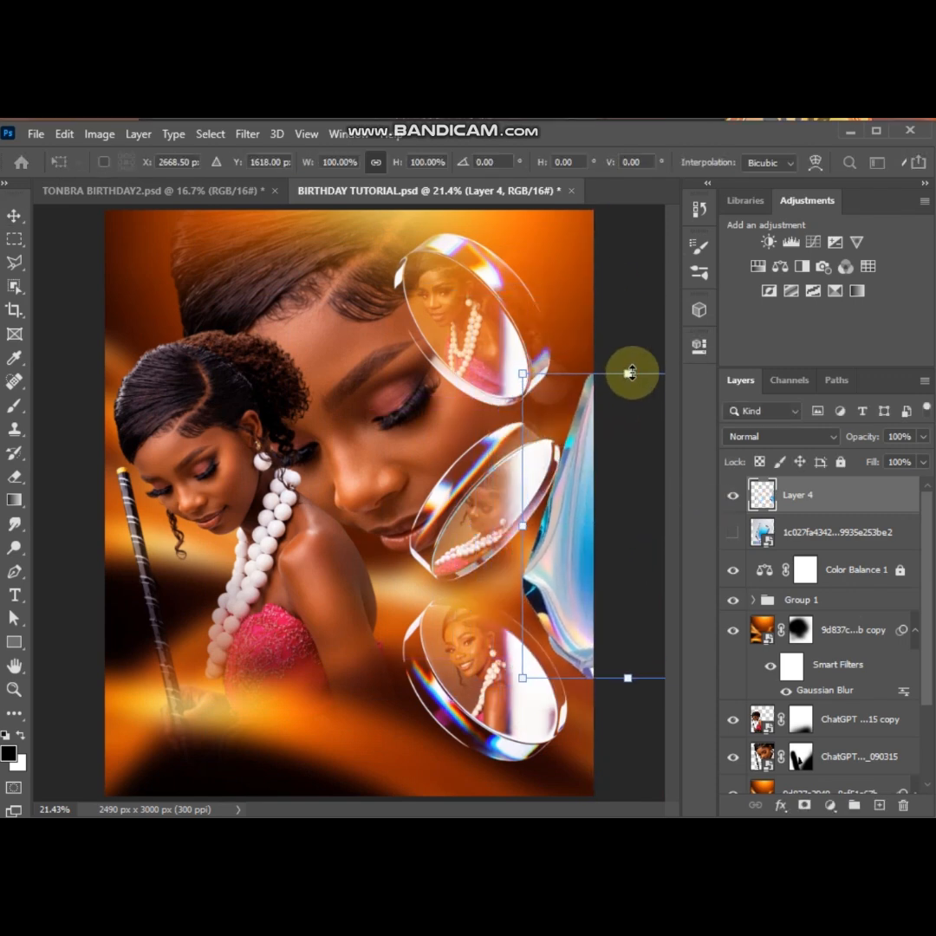
left_click_drag(574, 497, 581, 504)
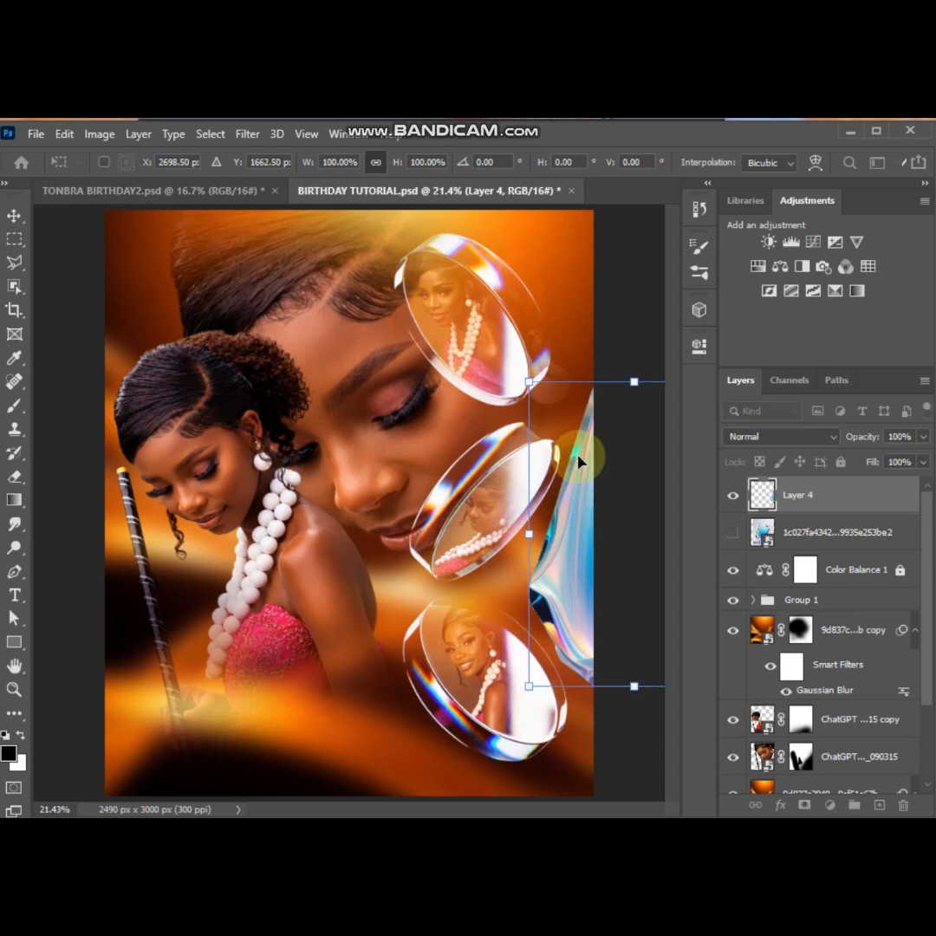
Set the crystal layer's blend mode to Divide and apply its transform
left_click(743, 436)
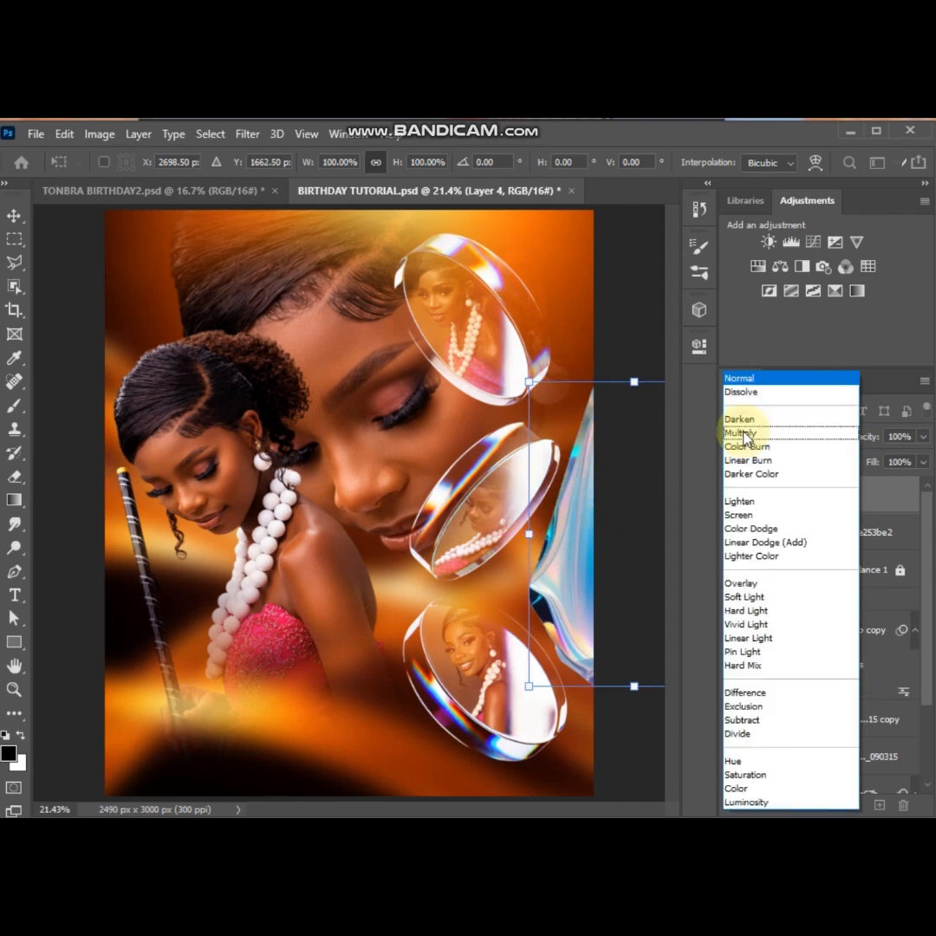
left_click(743, 735)
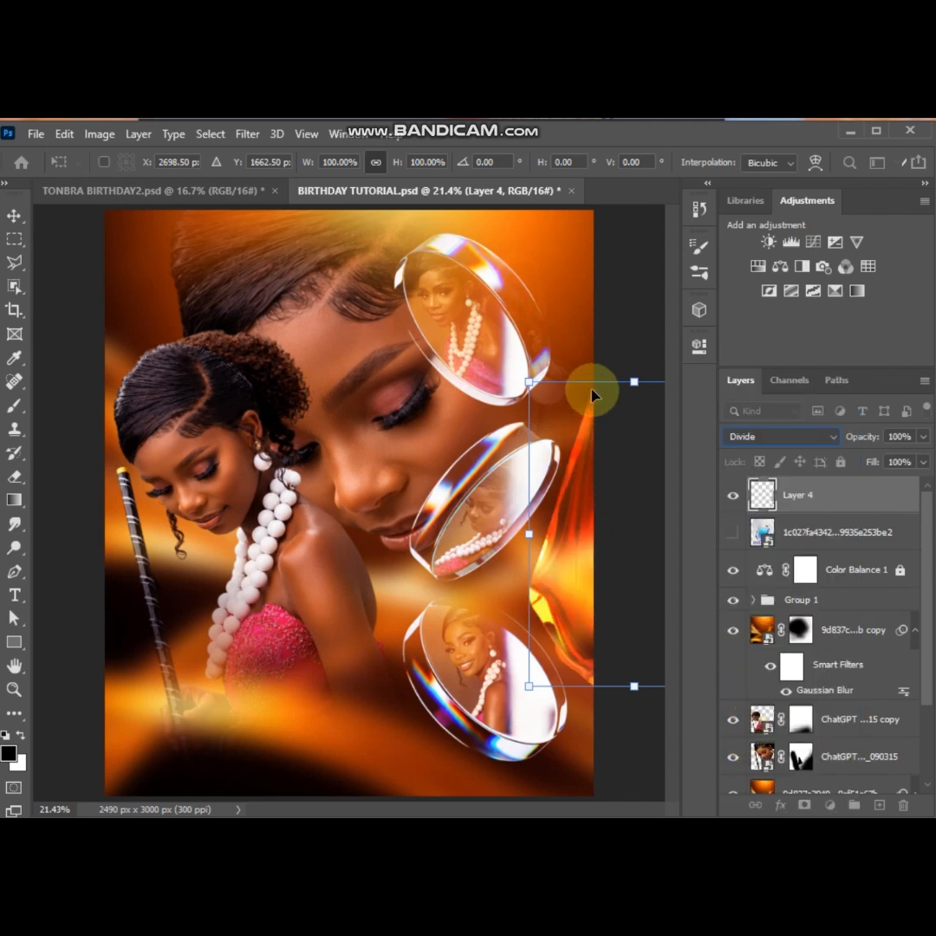
key("Return")
left_click(634, 383)
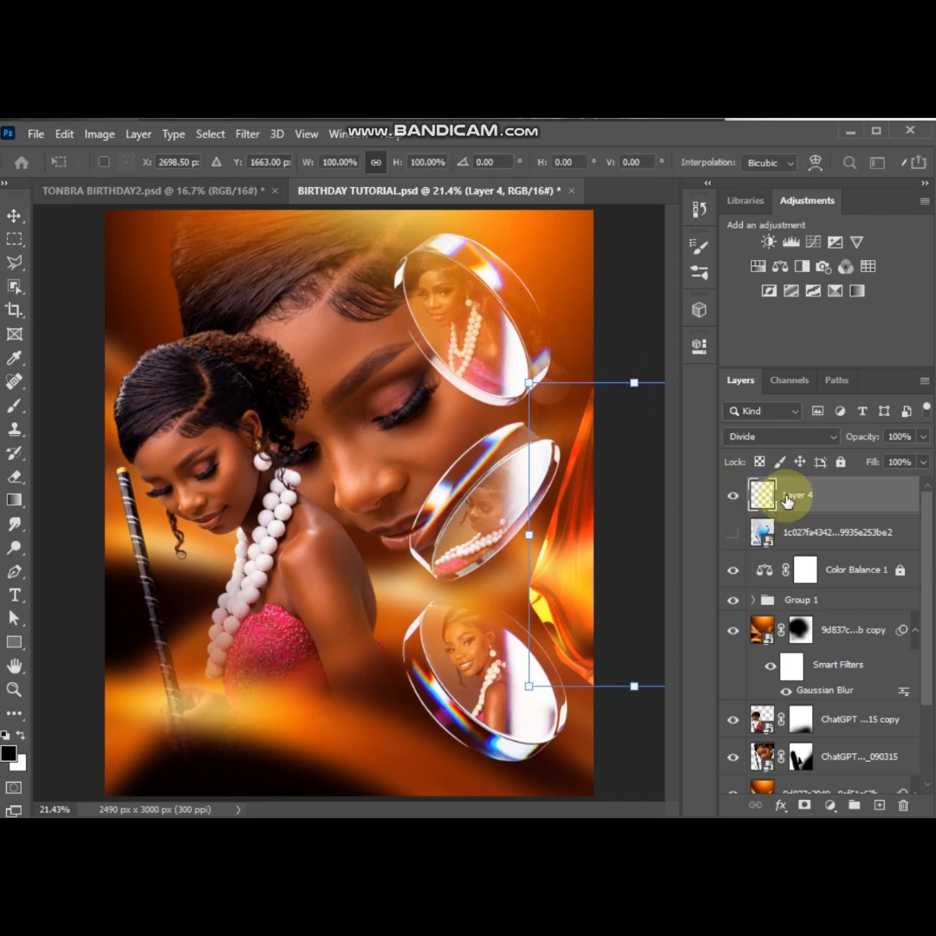
key("Return")
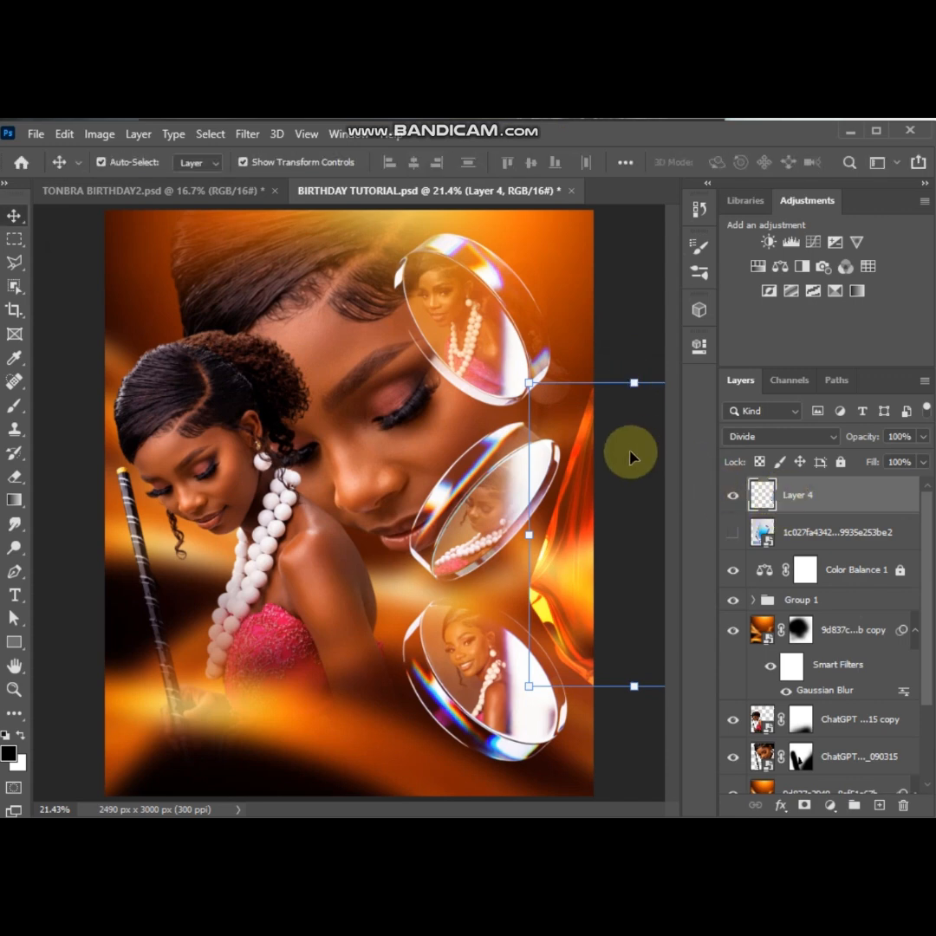
Duplicate the crystal layer and move the copy to the flyer's lower-left corner, at about X -260 px, Y 2799 px
key("ctrl+j")
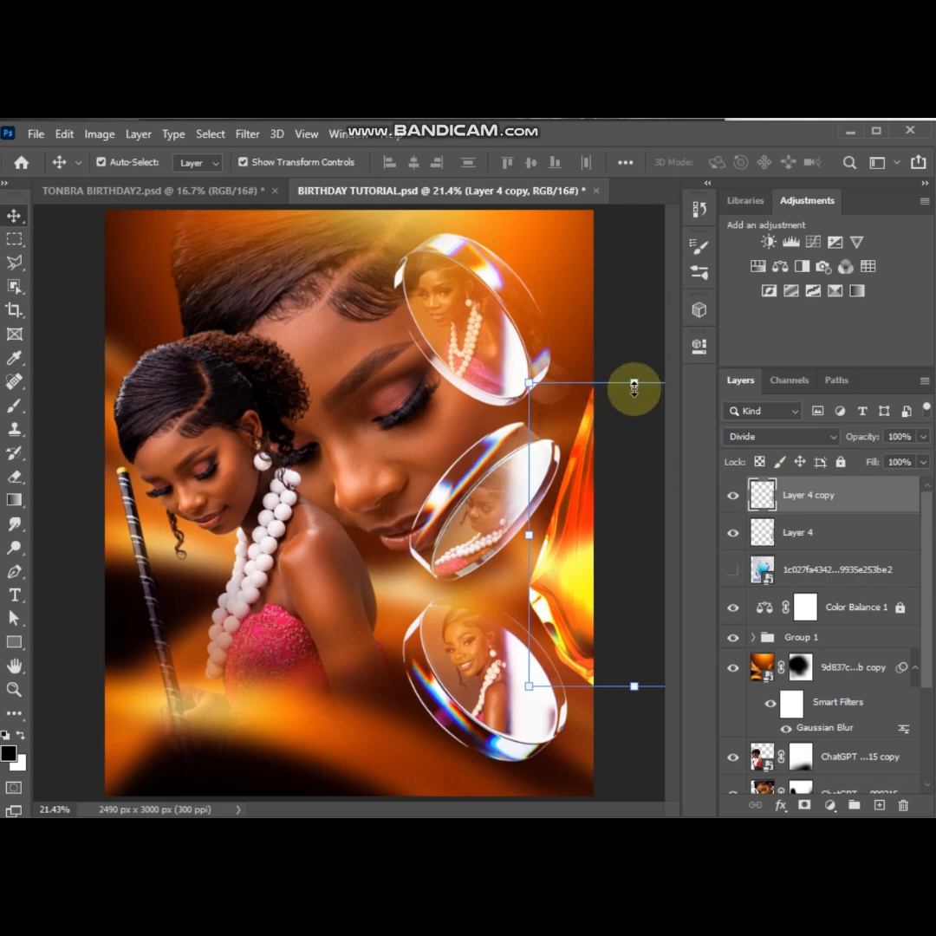
left_click(635, 382)
left_click_drag(564, 526, 73, 679)
left_click_drag(157, 730, 150, 763)
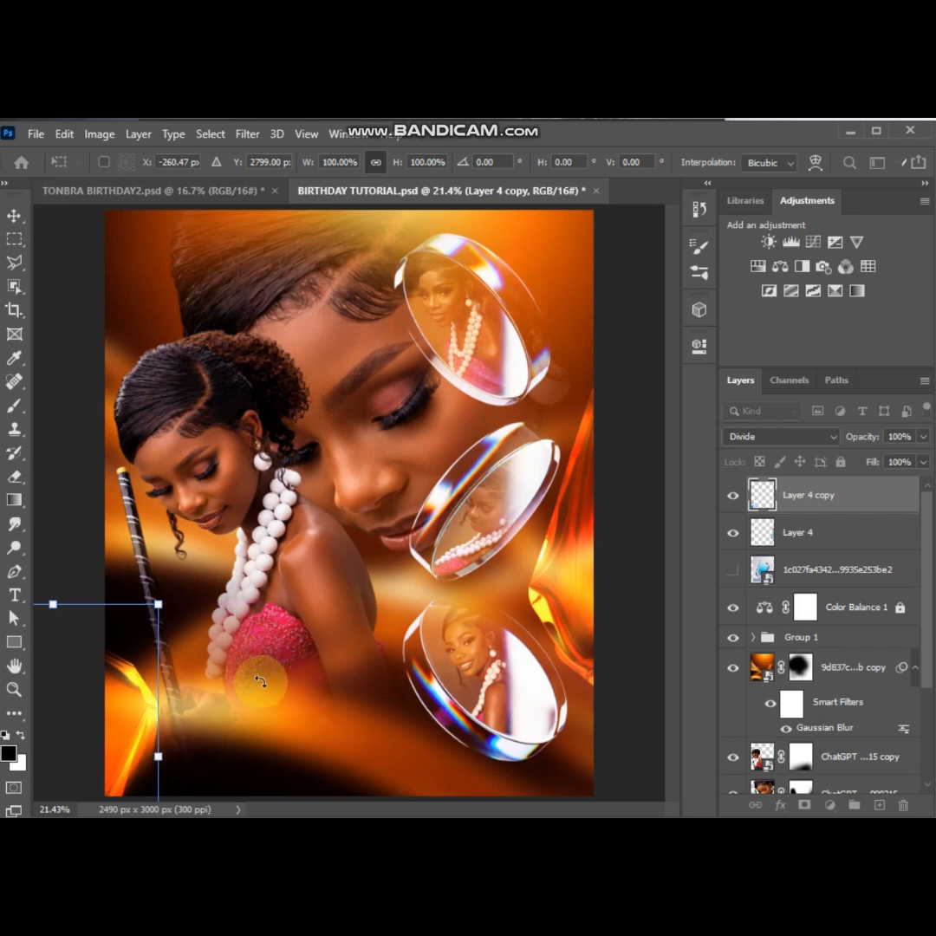
key("Return")
key("ctrl+minus")
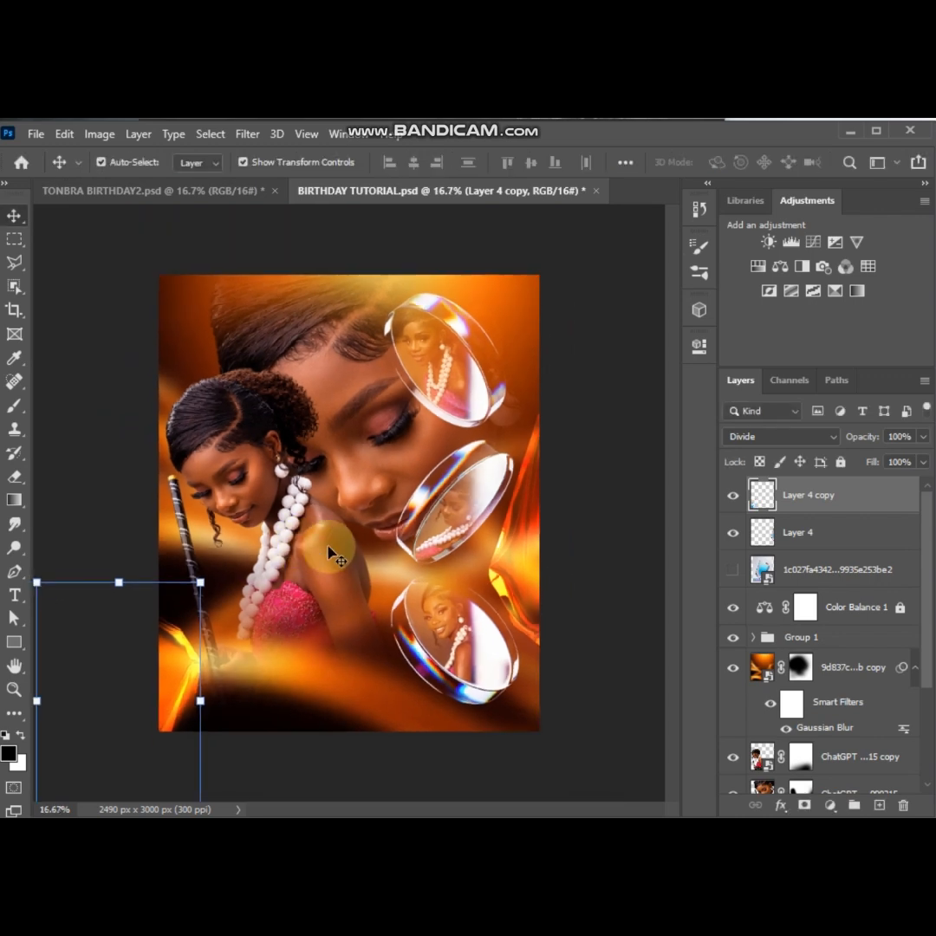
left_click(581, 588)
Paint black on the mask of the blurred orange copy layer to reveal the woman's hand and the lower staff
scroll(794, 607, "down", 5)
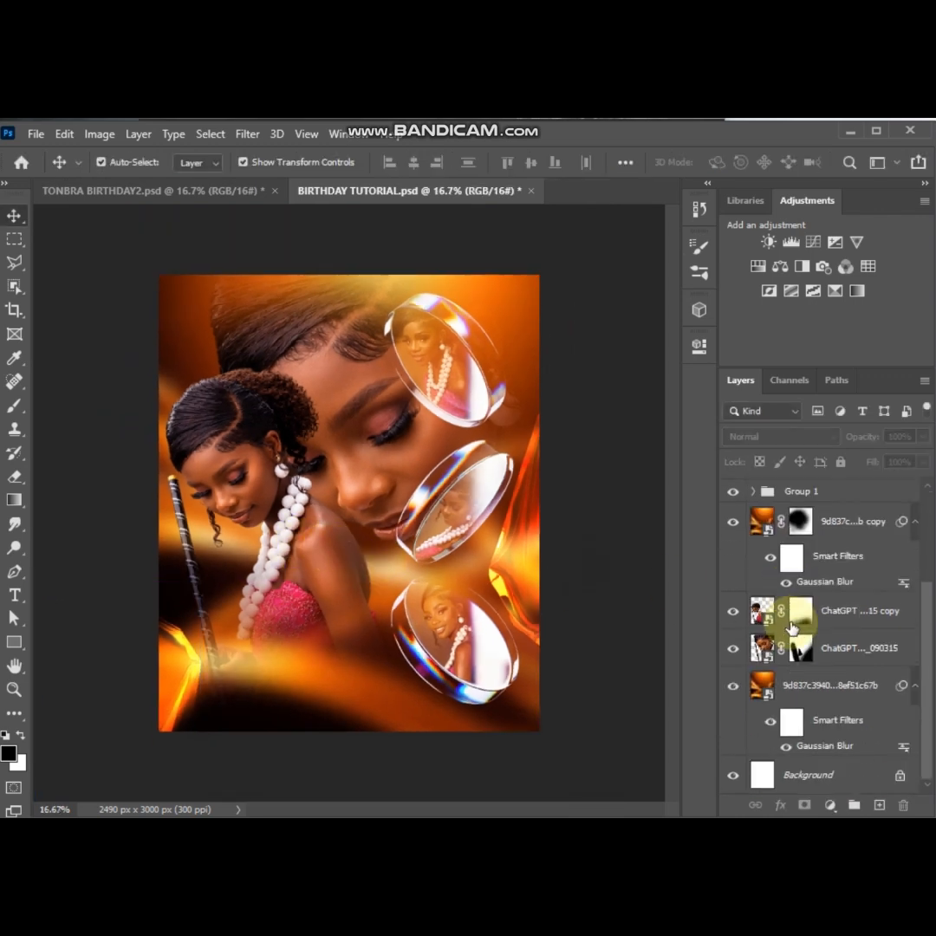
left_click(733, 528)
left_click(734, 528)
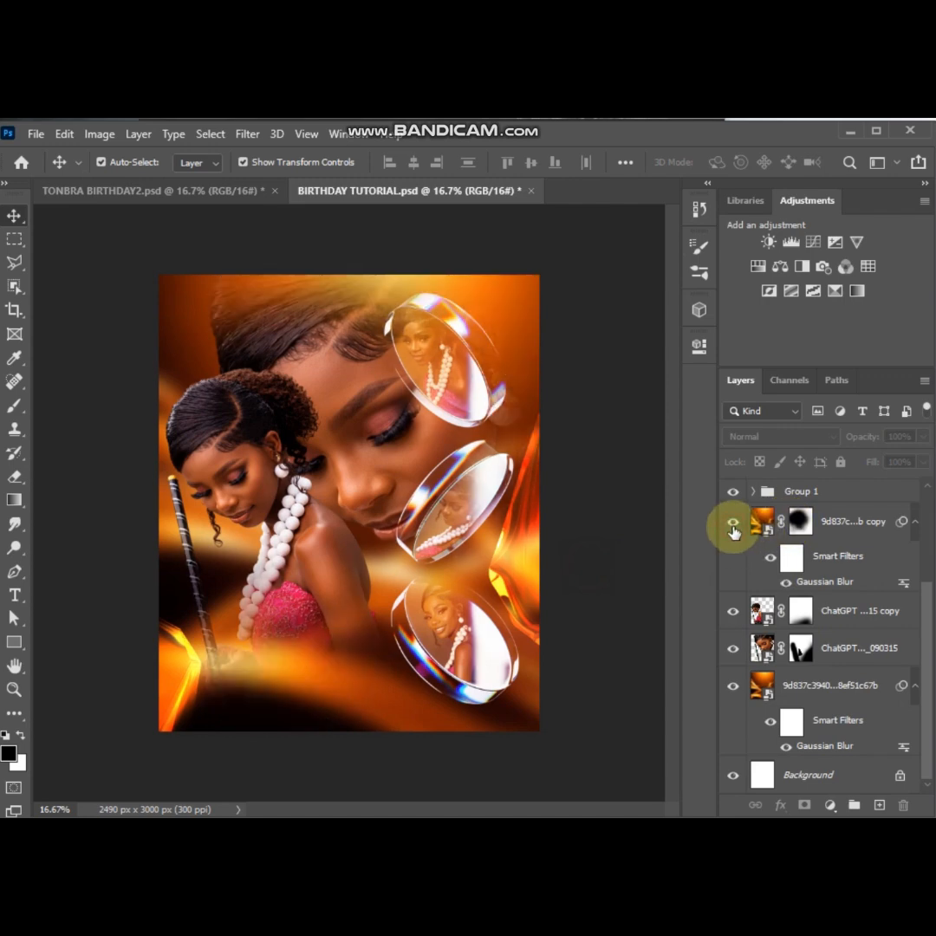
left_click(801, 520)
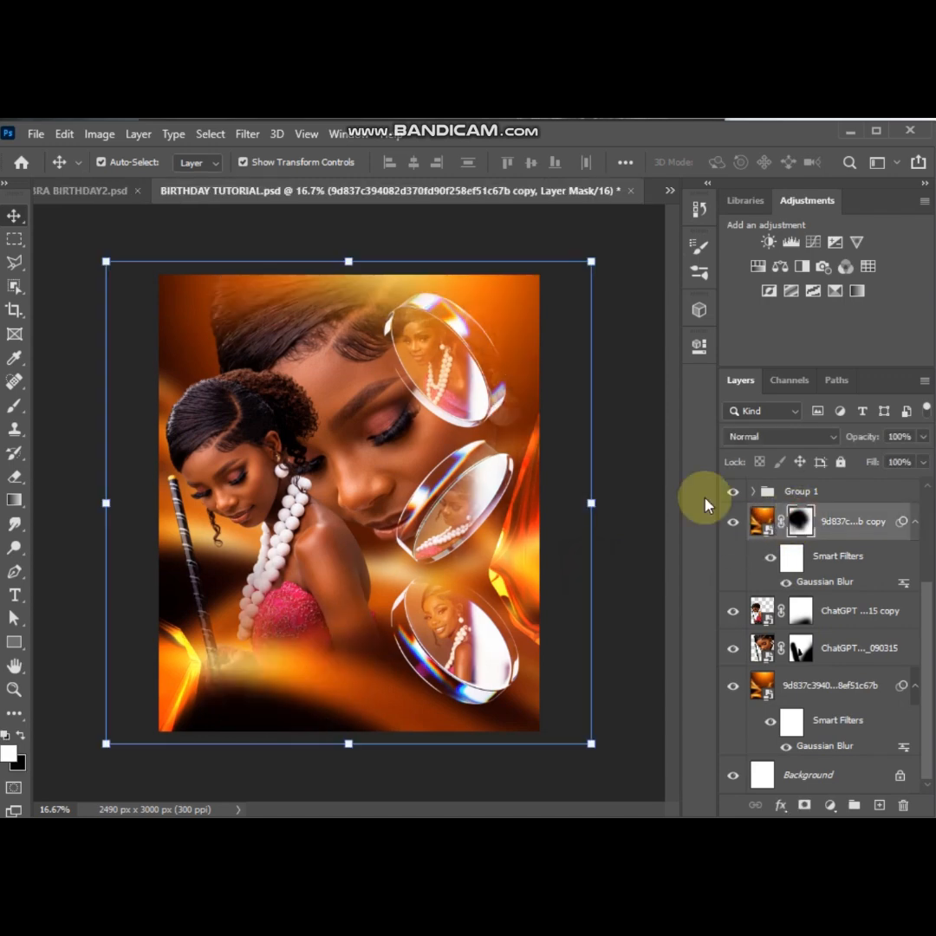
left_click(15, 405)
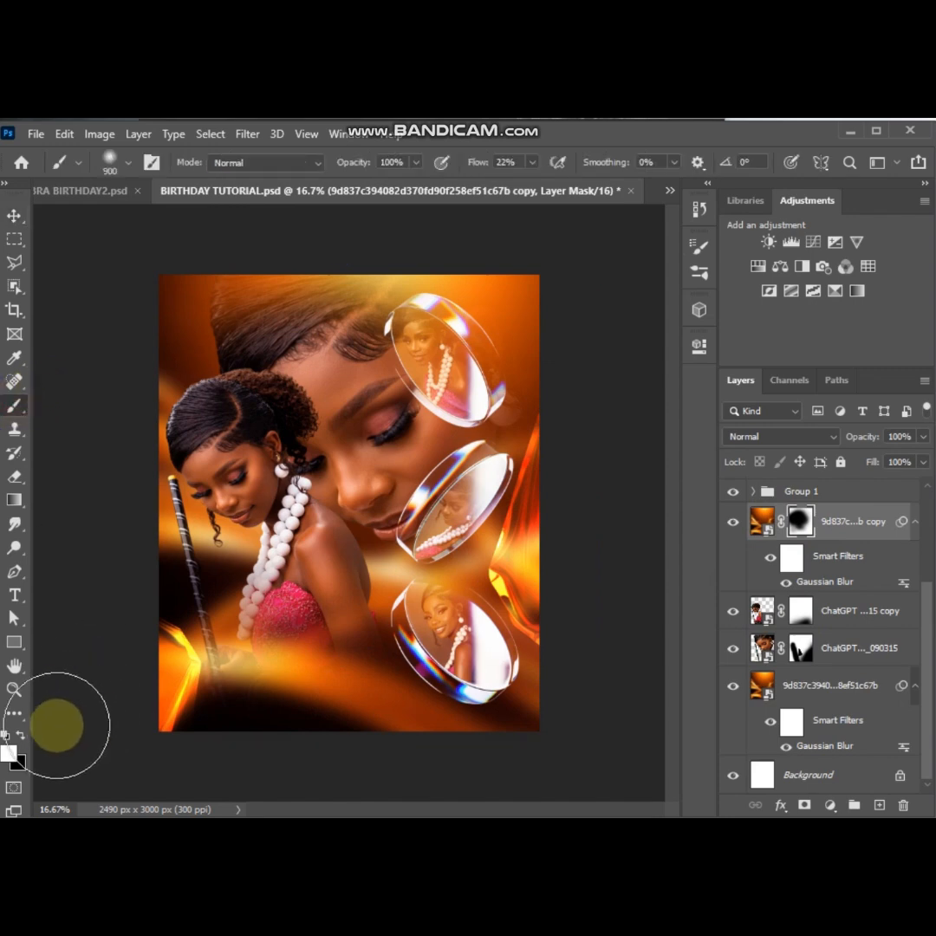
left_click(198, 630)
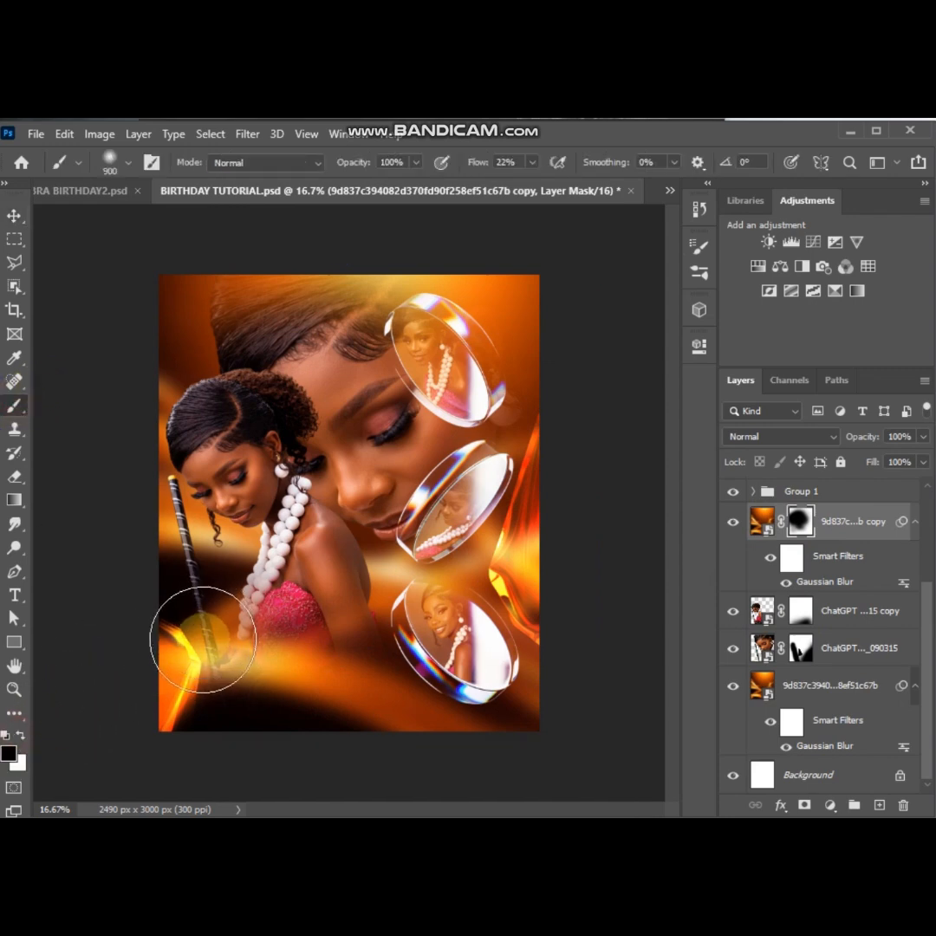
mouse_move(203, 640)
left_mouse_down()
mouse_move(235, 780)
mouse_move(197, 653)
mouse_move(200, 728)
left_mouse_up()
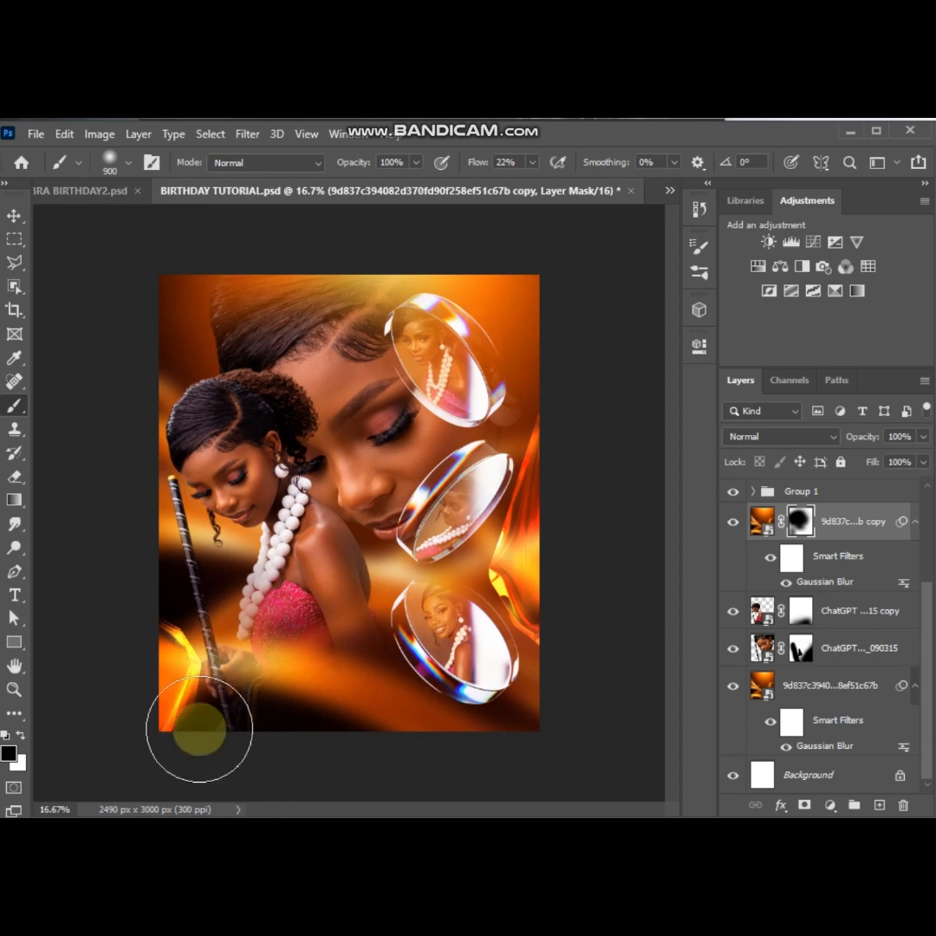
left_click(15, 215)
left_click(630, 323)
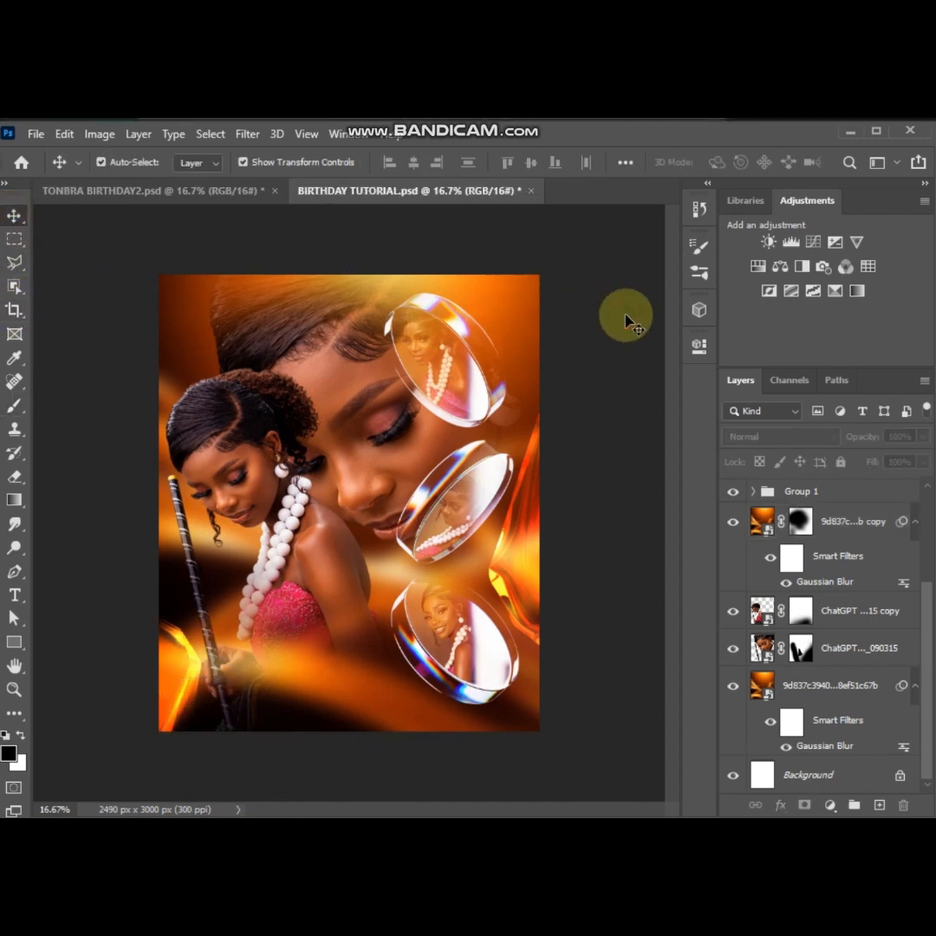
Apply the Camera Raw filter to the foreground woman's cutout with Contrast +24 and Highlights +3
scroll(569, 332, "up", 1)
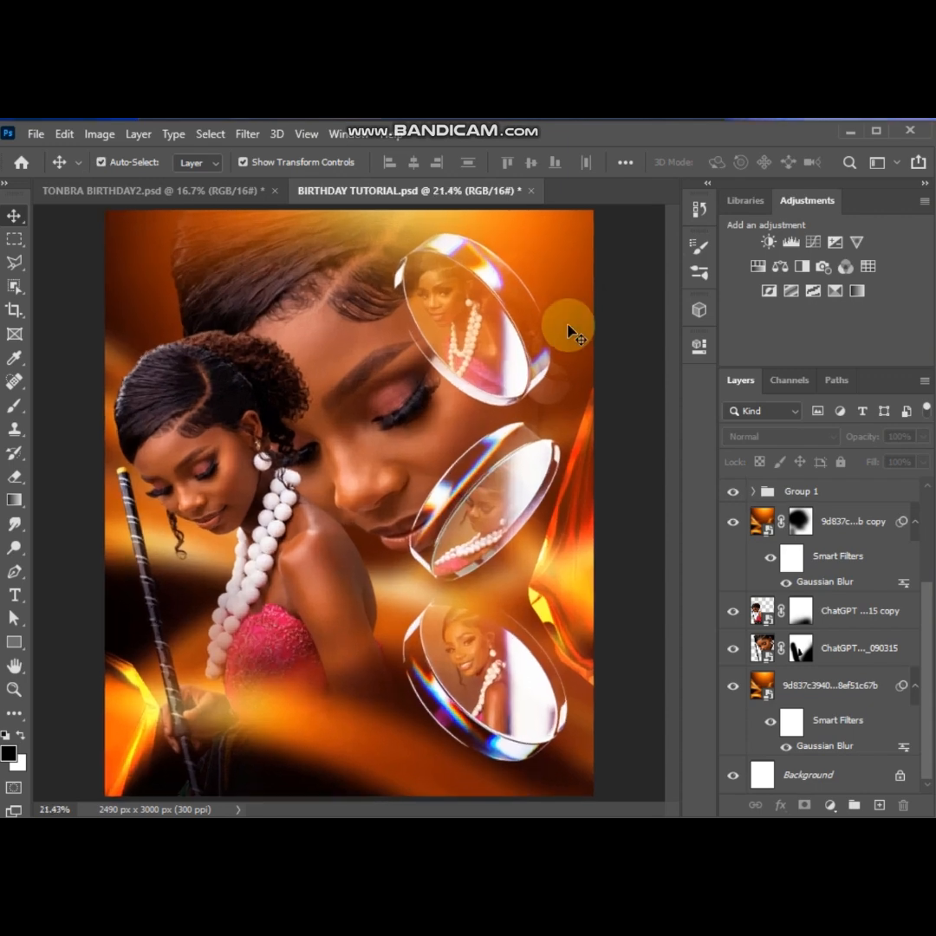
left_click(183, 427)
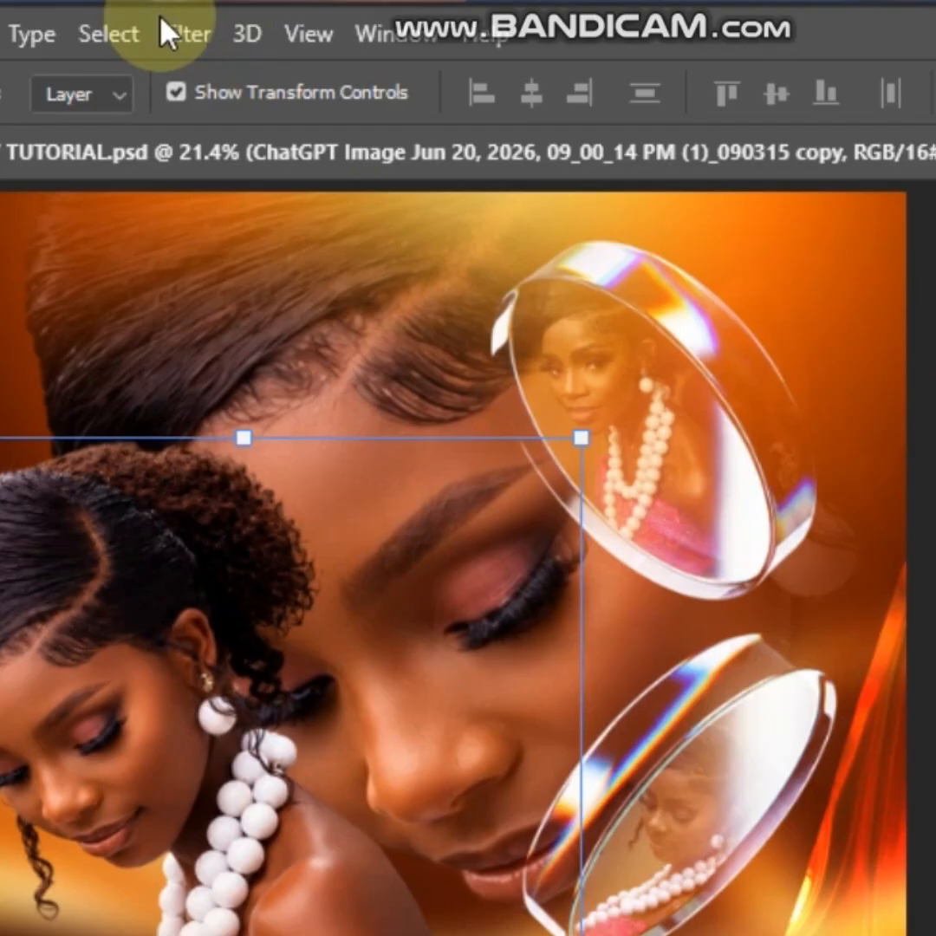
left_click(248, 134)
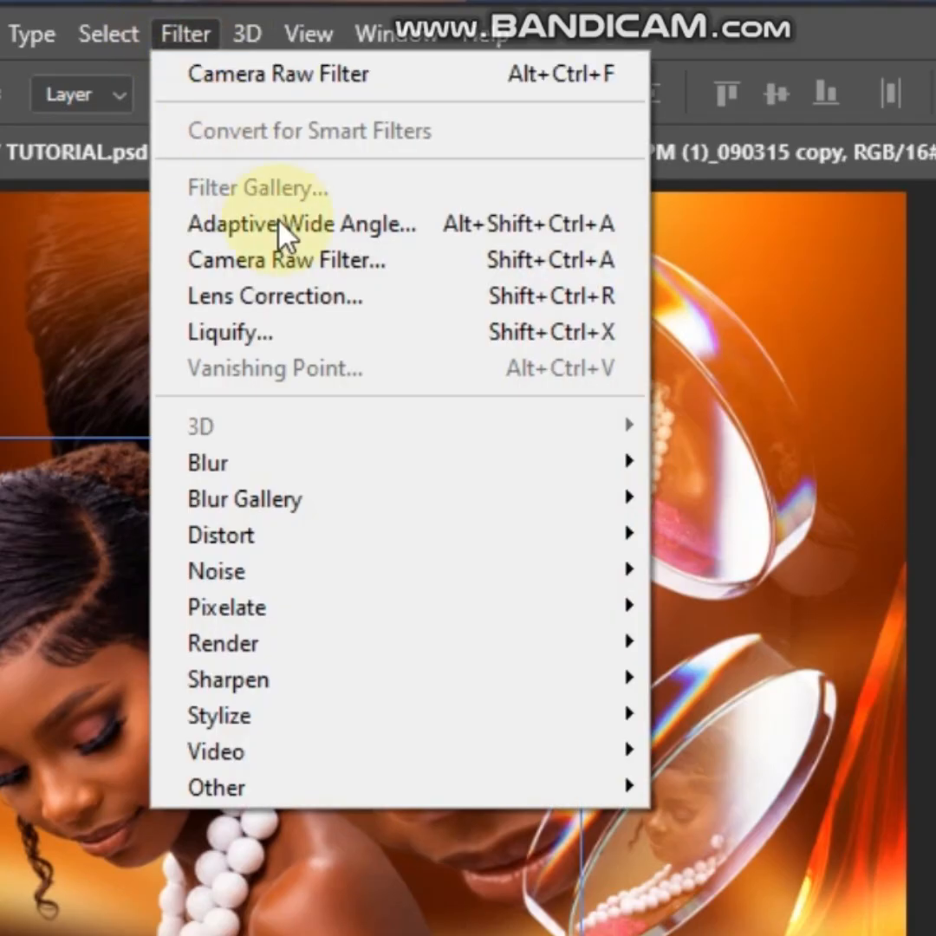
left_click(260, 265)
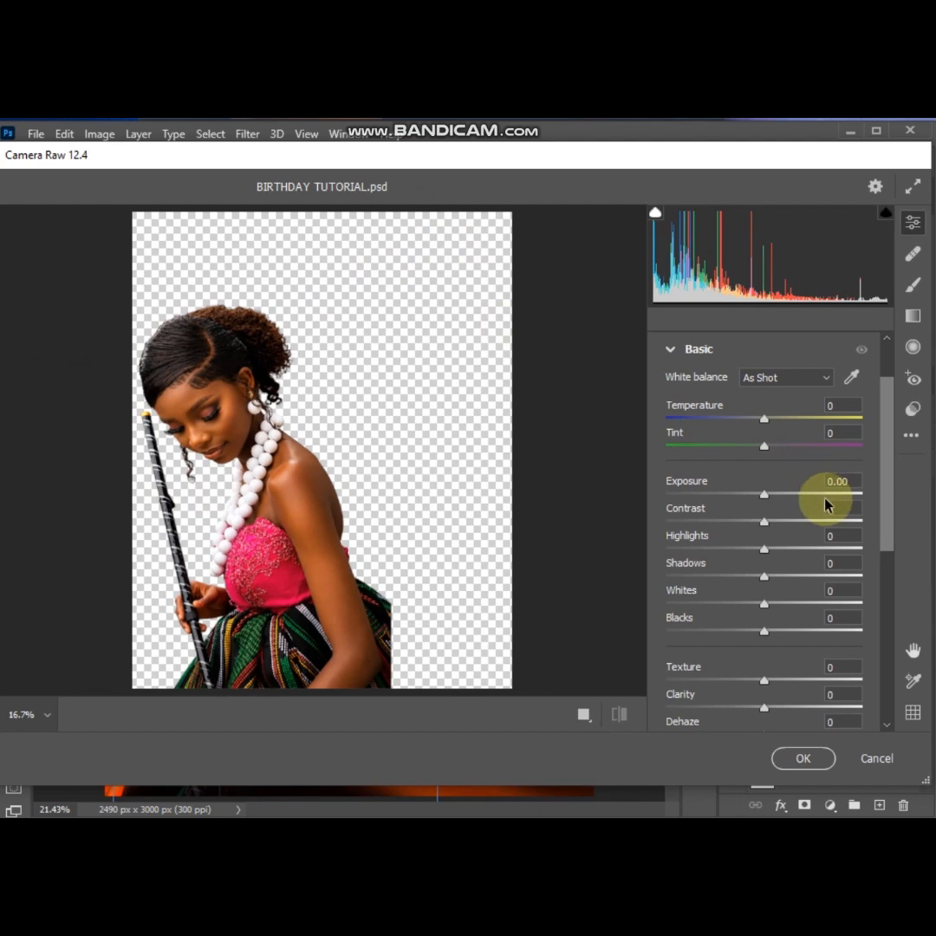
left_click_drag(767, 523, 787, 523)
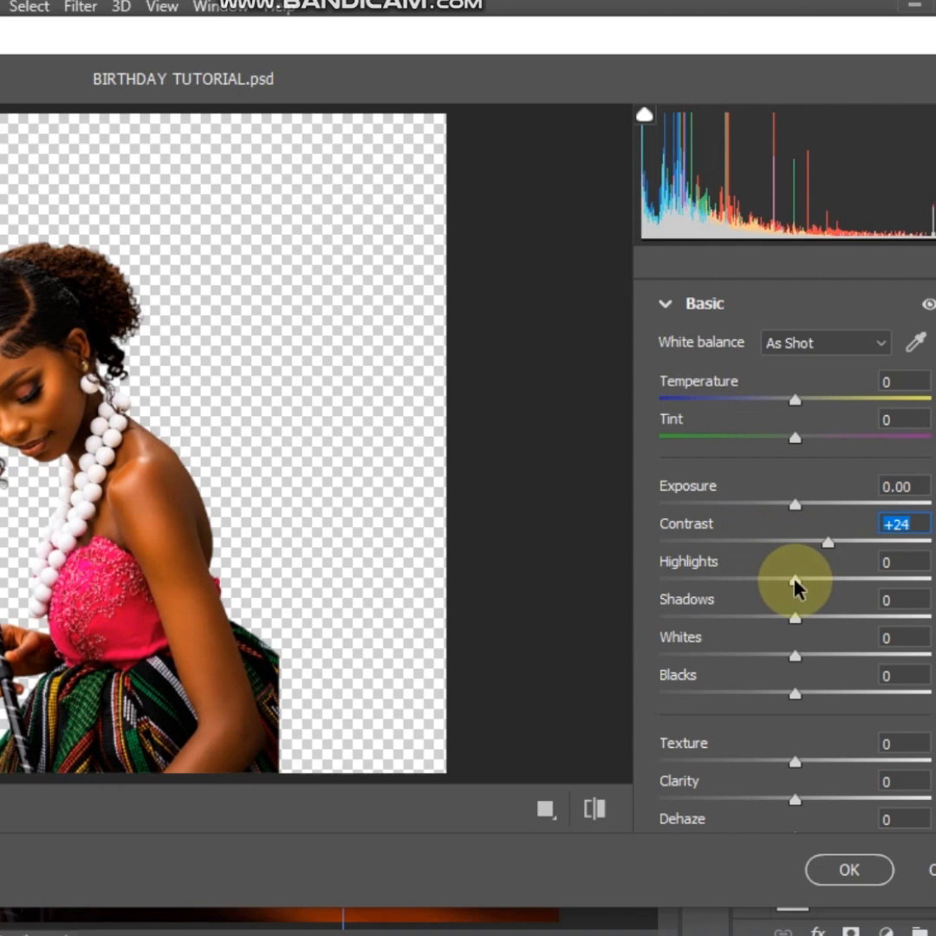
mouse_move(796, 590)
left_mouse_down()
mouse_move(761, 587)
mouse_move(852, 583)
mouse_move(799, 588)
left_mouse_up()
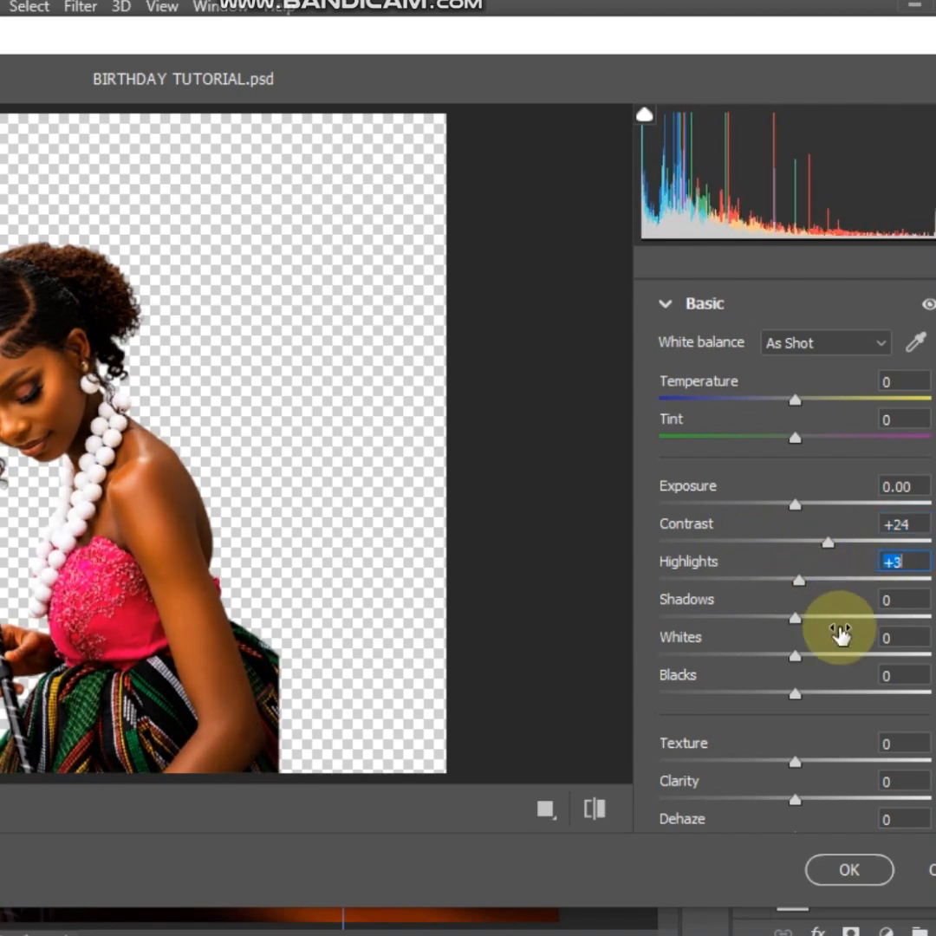
Set the foreground cutout's Texture to +36, Clarity to +37, Vibrance to +16 and Saturation to +5, and apply the filter
scroll(804, 519, "down", 5)
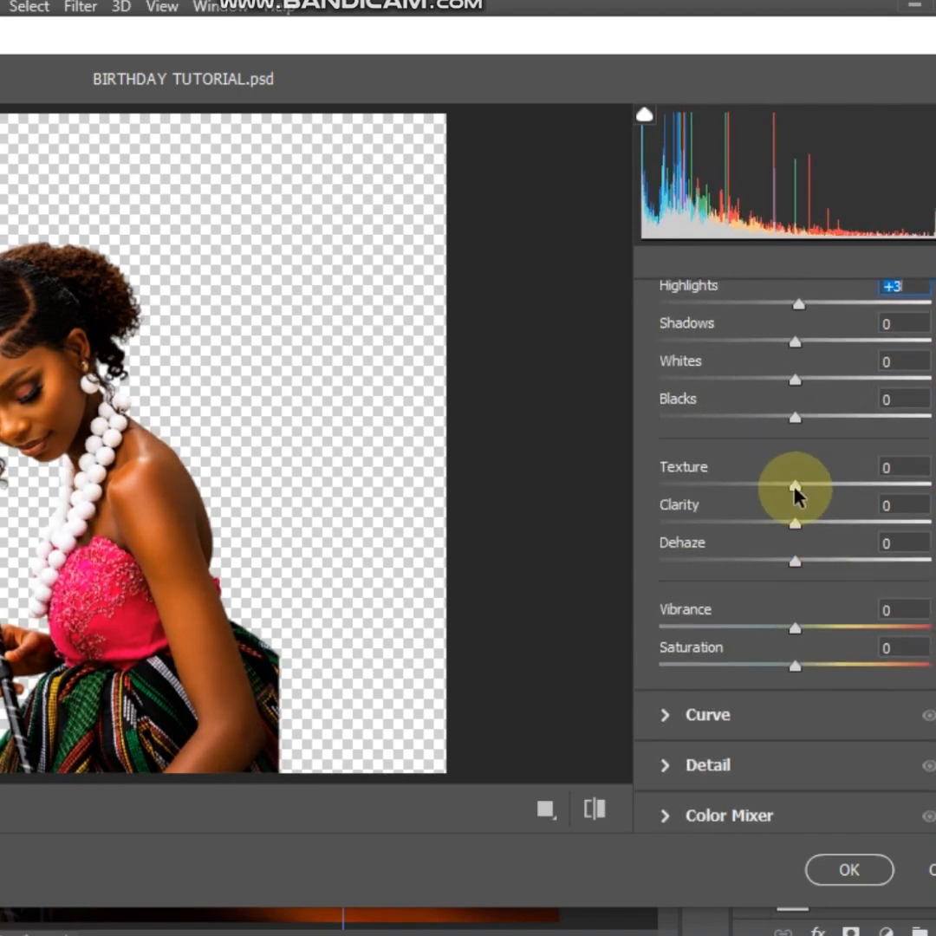
left_click_drag(795, 487, 846, 498)
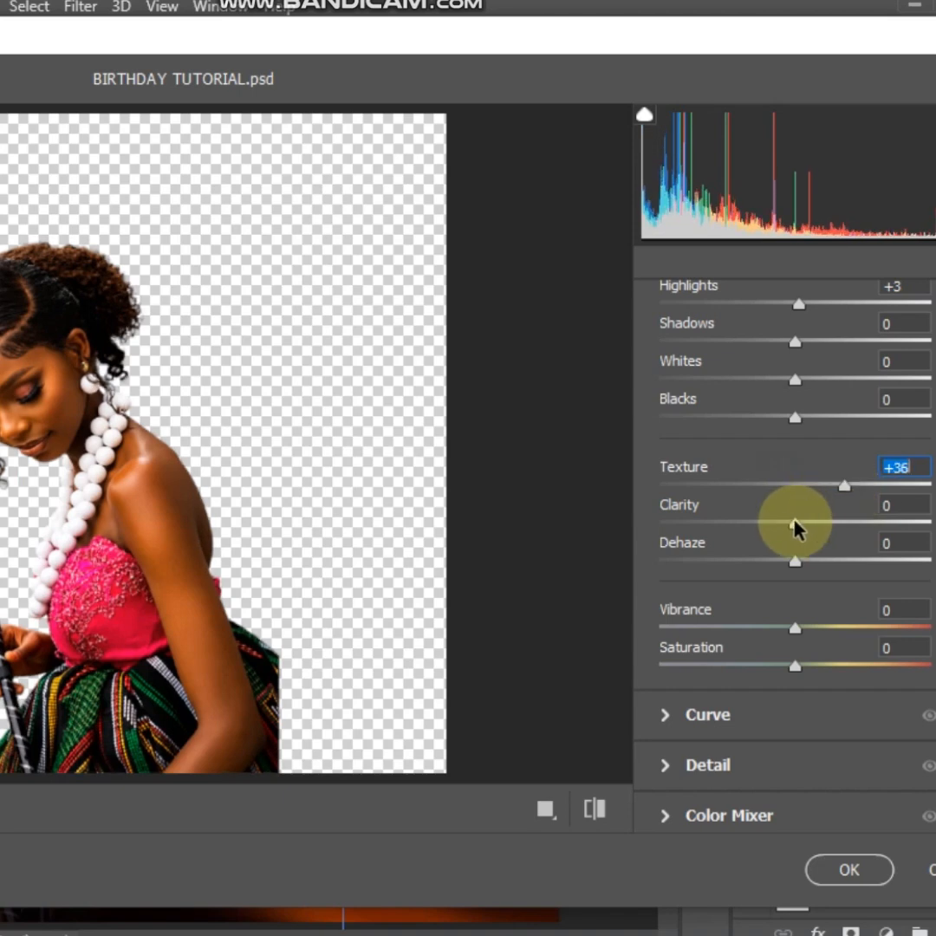
left_click_drag(796, 527, 846, 529)
left_click(796, 564)
left_click_drag(795, 628, 822, 640)
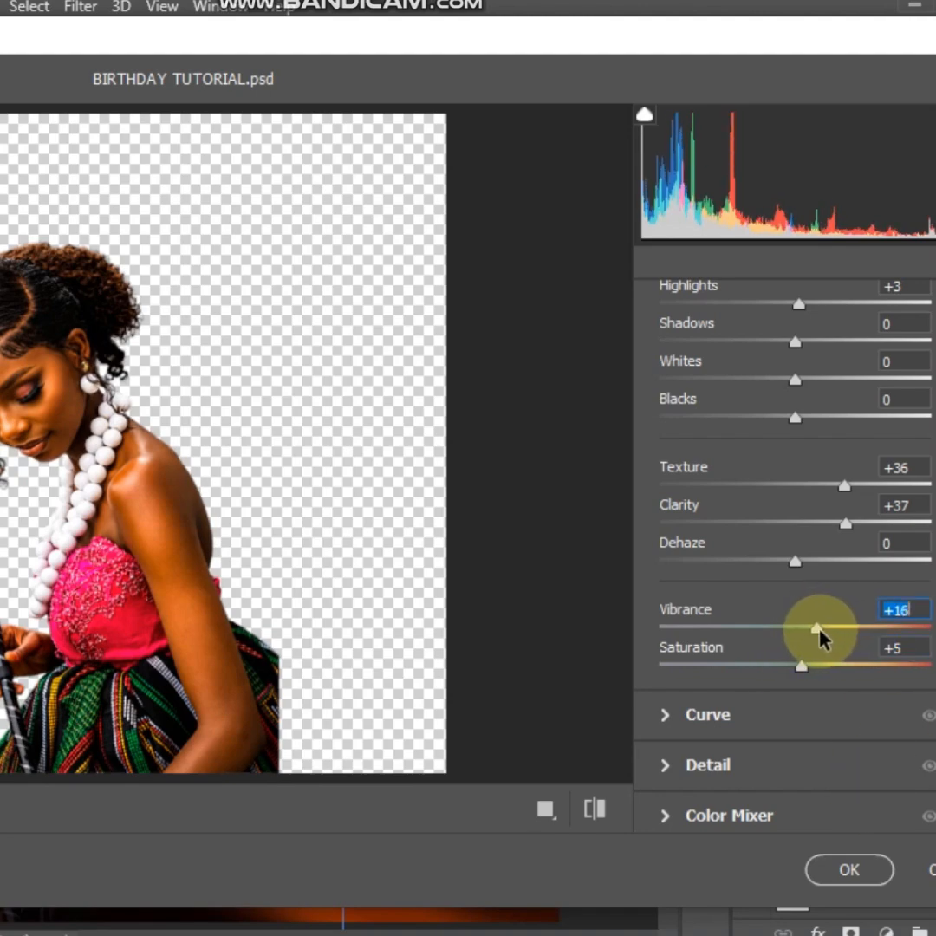
left_click(849, 869)
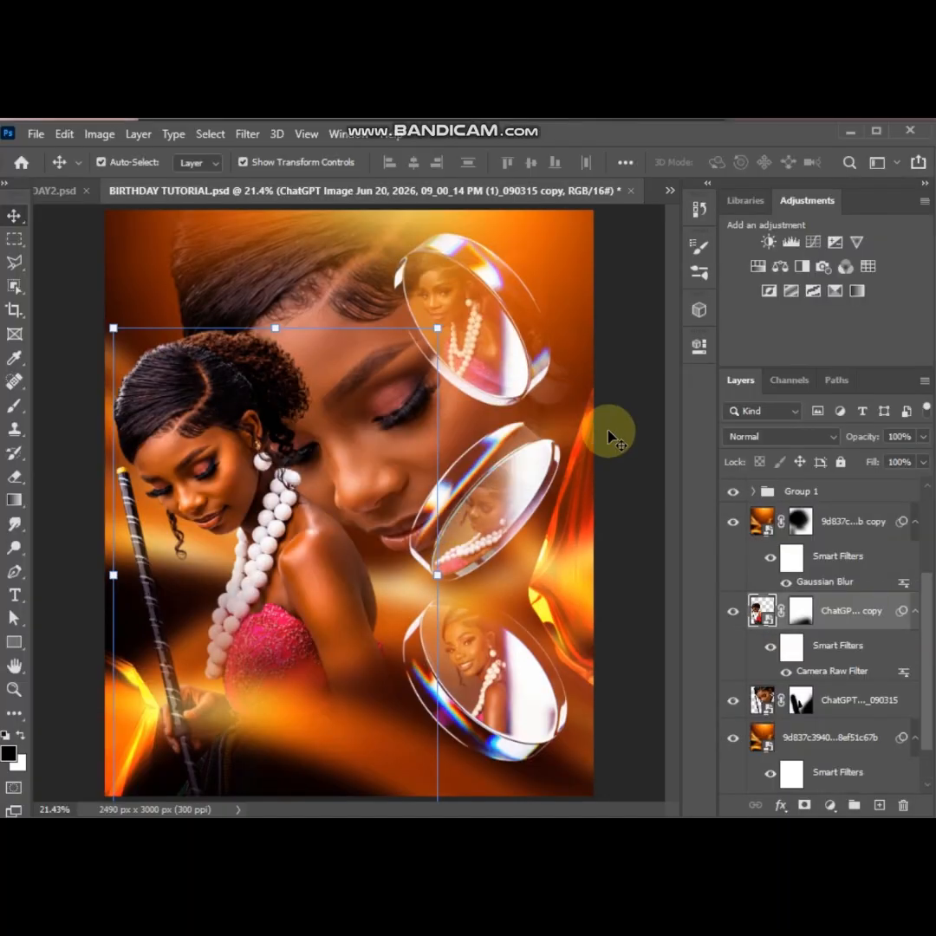
left_click(630, 429)
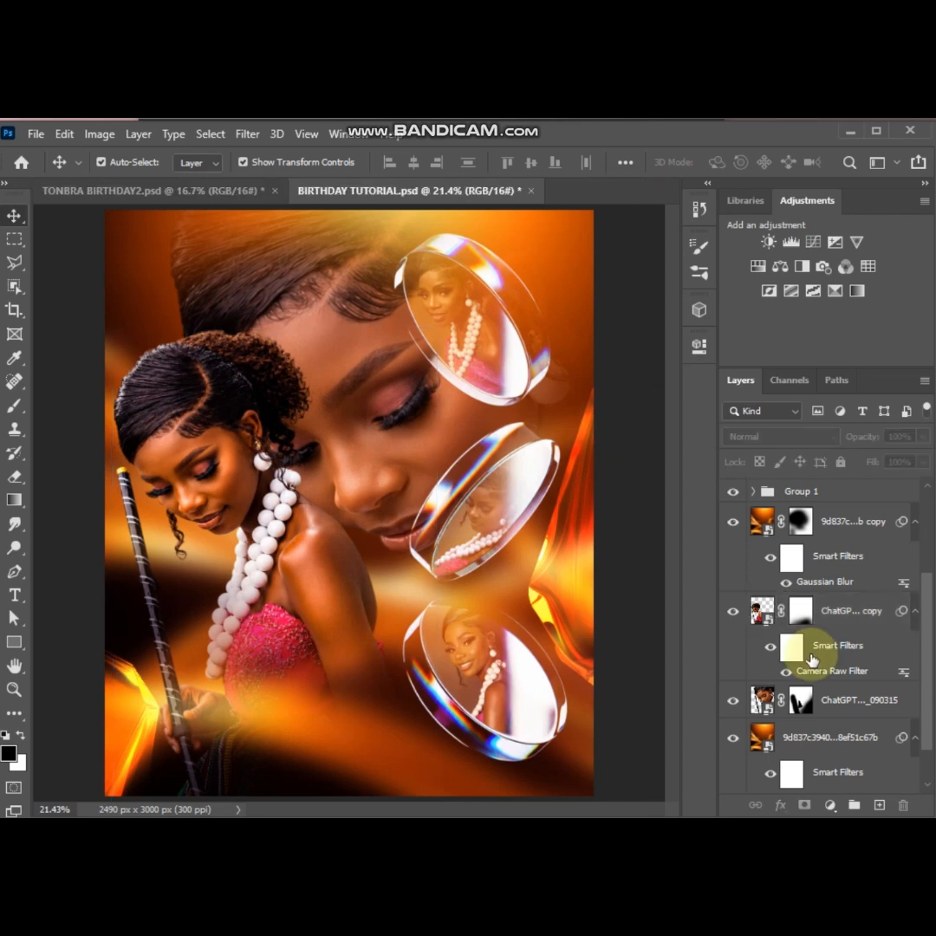
Apply Camera Raw to the large background face portrait with Texture +36, Clarity +26 and Vibrance +39
left_click(780, 704)
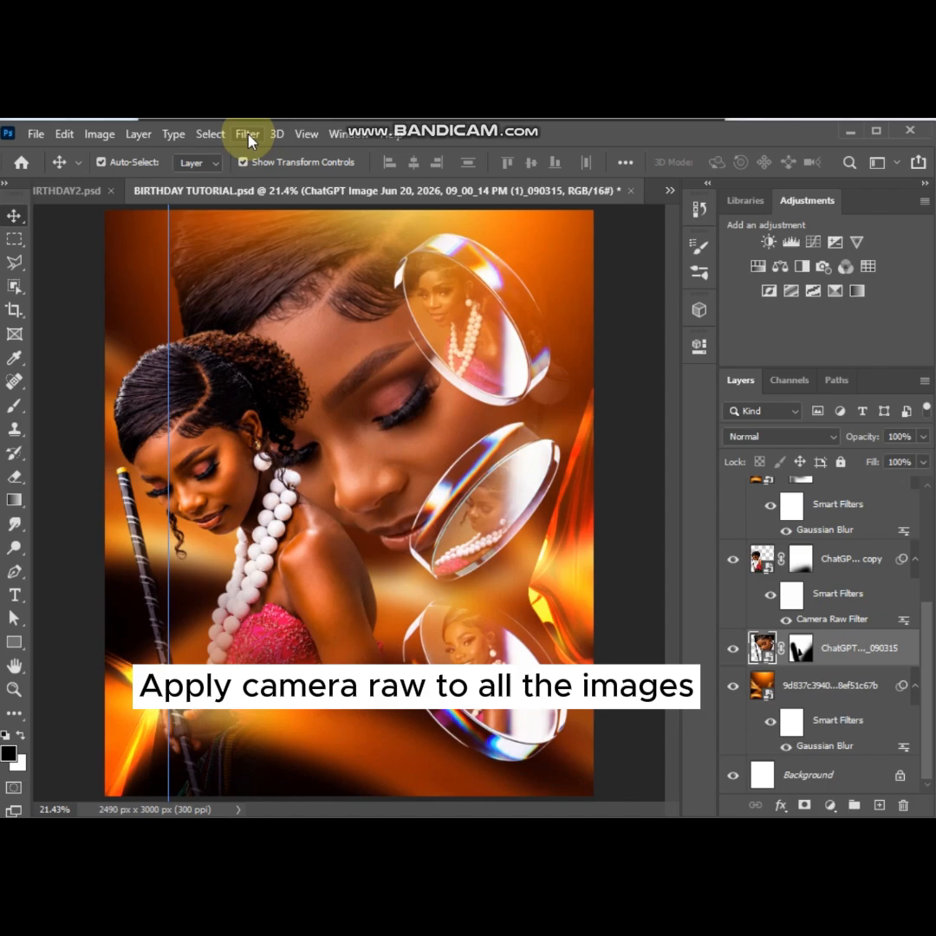
left_click(248, 134)
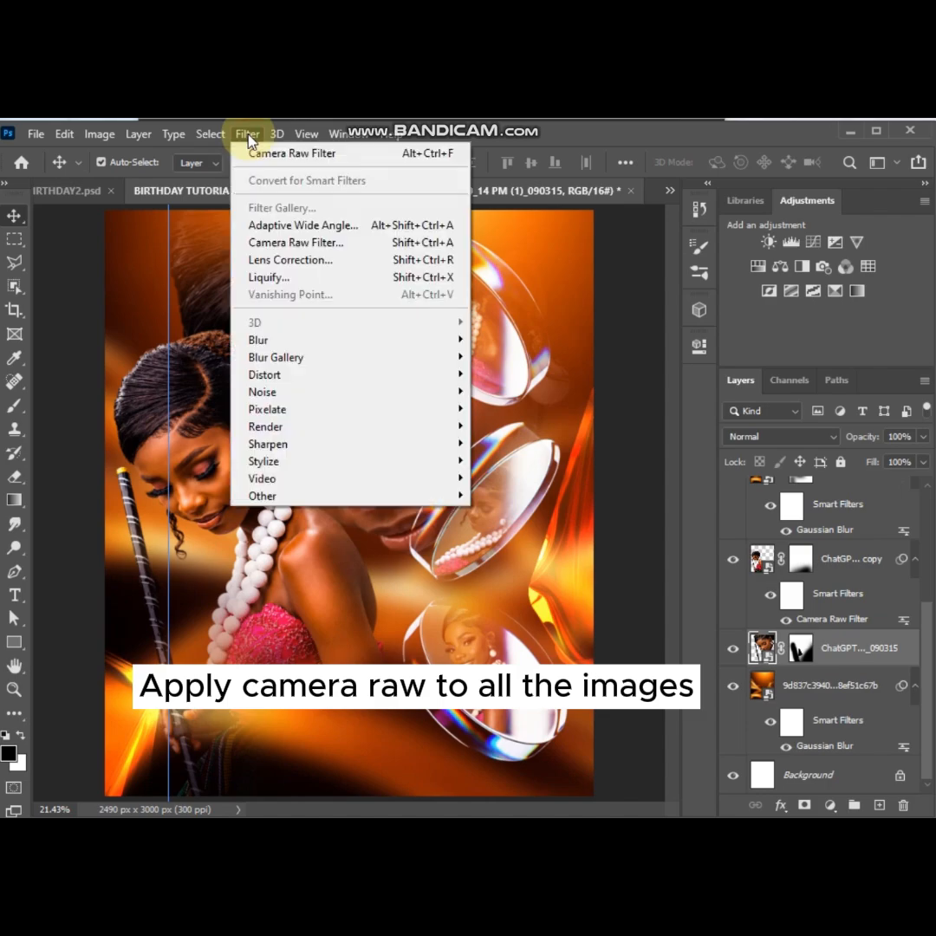
left_click(286, 243)
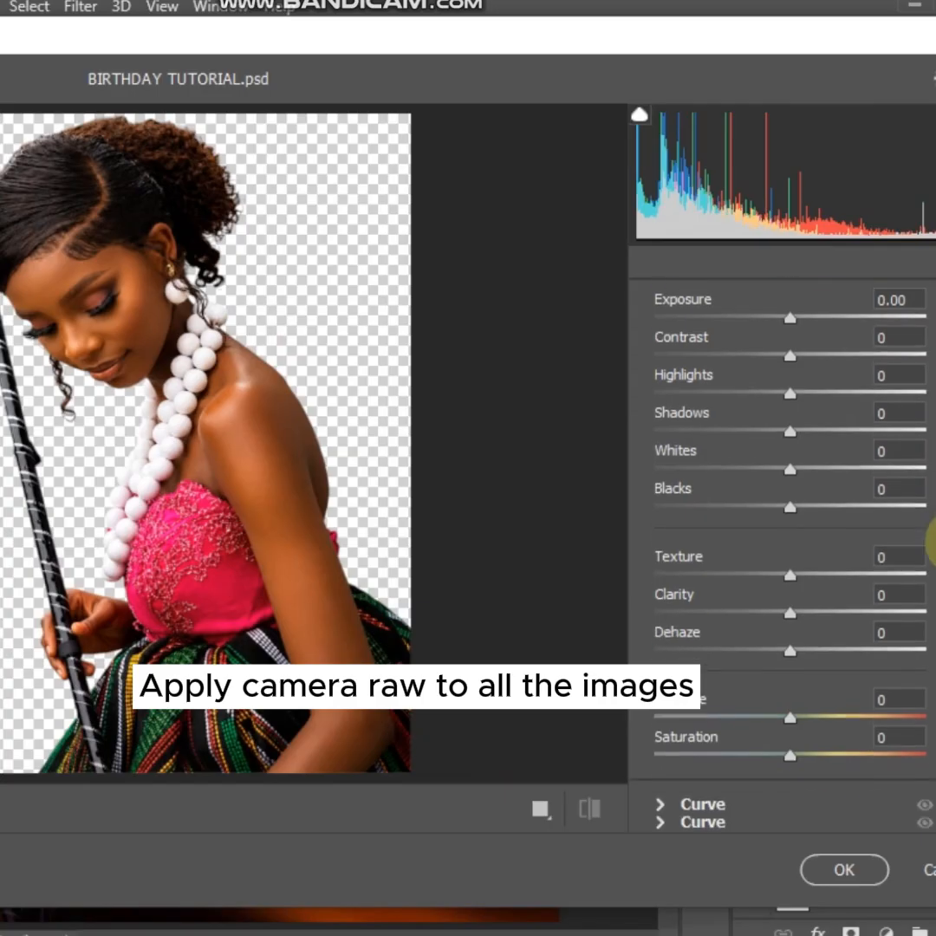
scroll(933, 542, "down", 3)
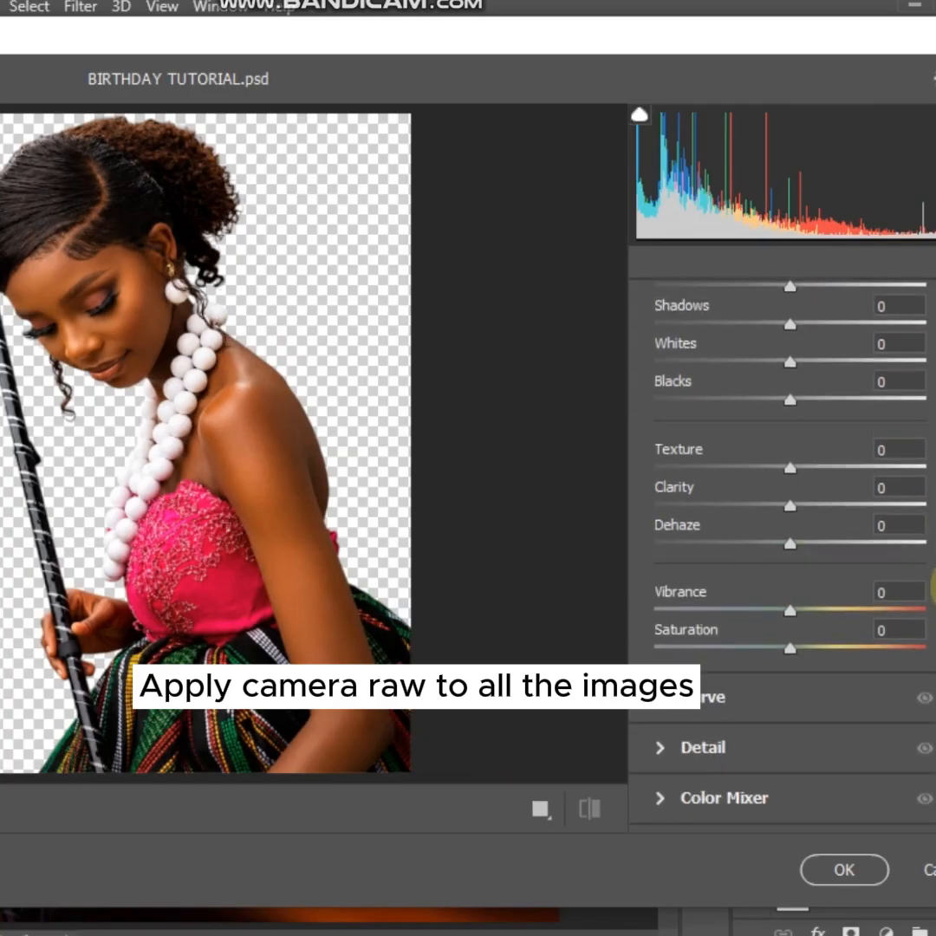
left_click_drag(805, 473, 838, 472)
left_click_drag(790, 505, 825, 506)
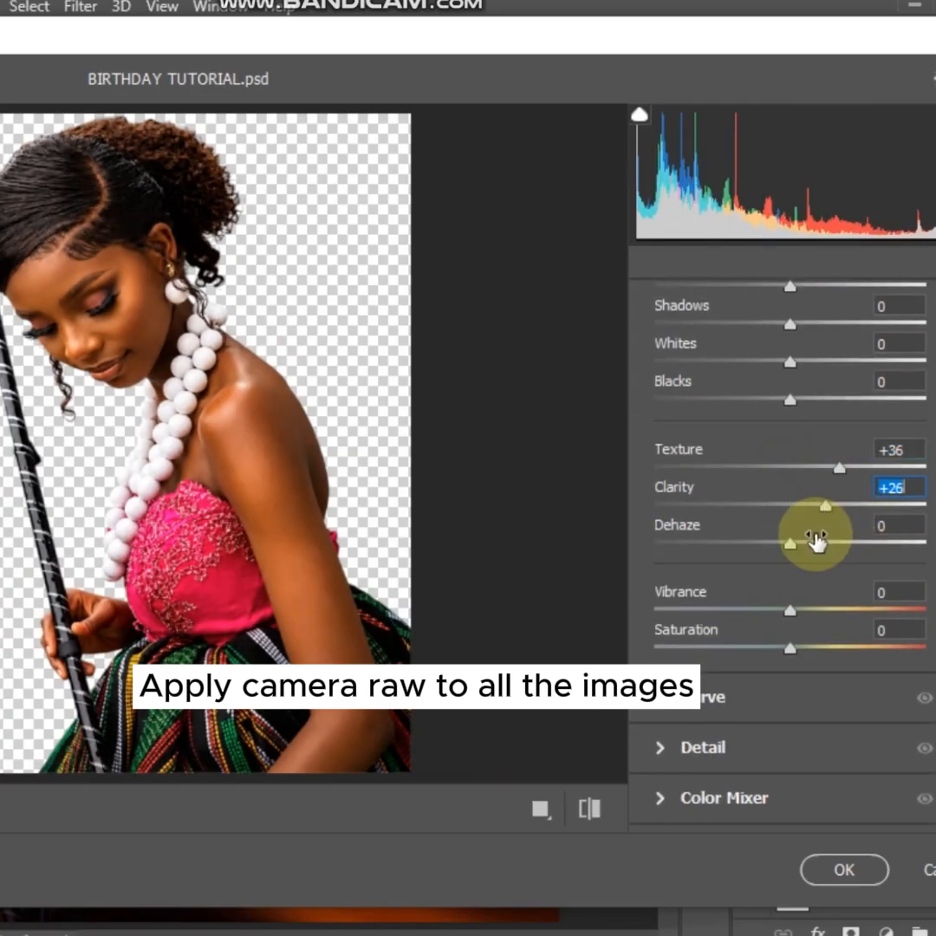
left_click_drag(789, 617, 843, 617)
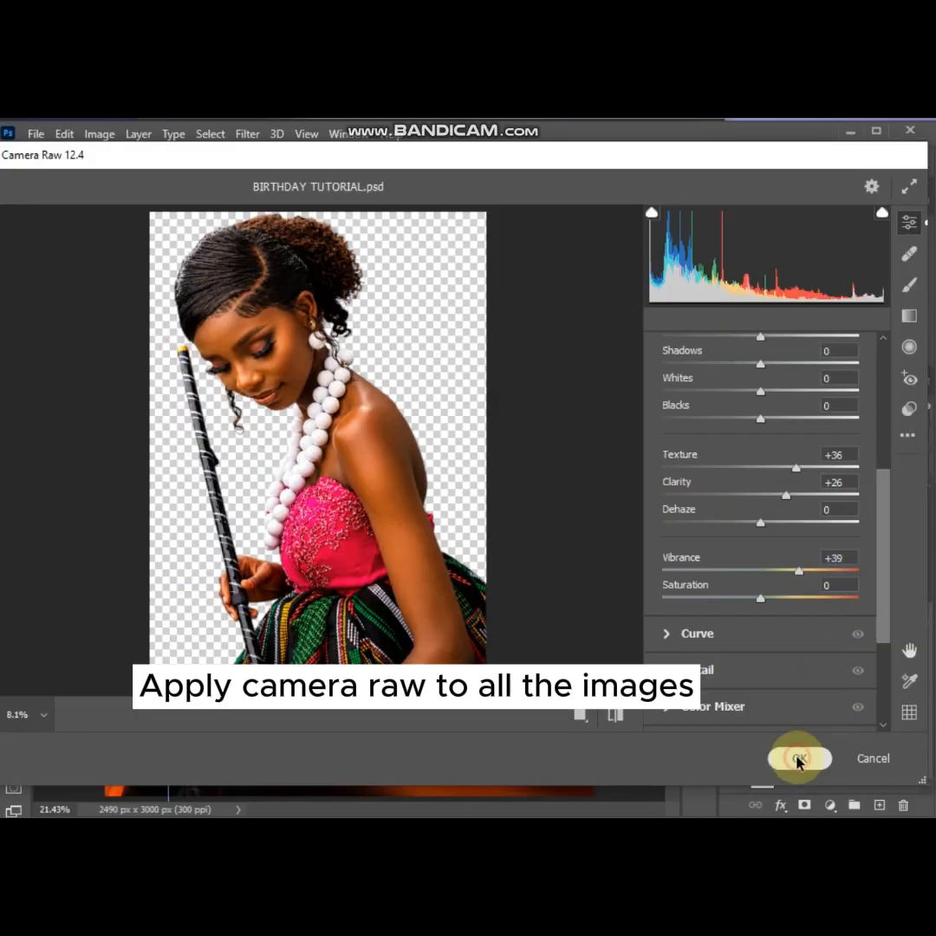
left_click(844, 869)
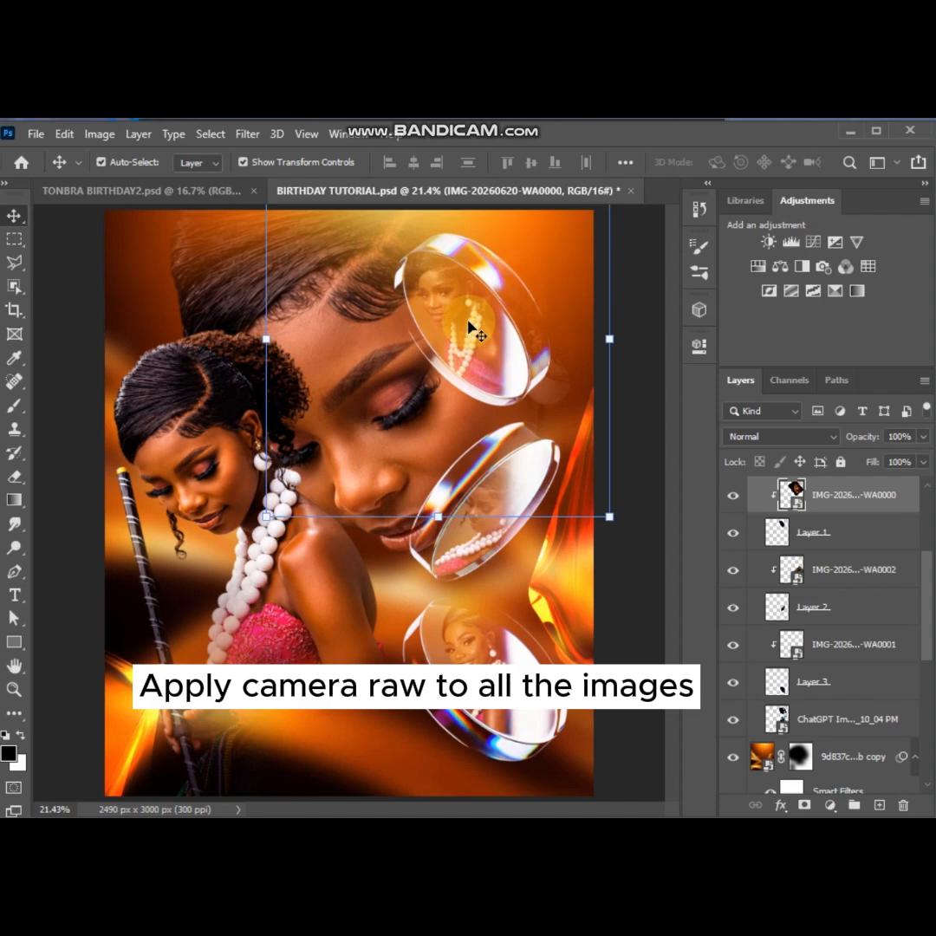
Apply Camera Raw to the top lens portrait with Texture +47, Clarity +33 and Vibrance about +6
scroll(788, 564, "up", 1)
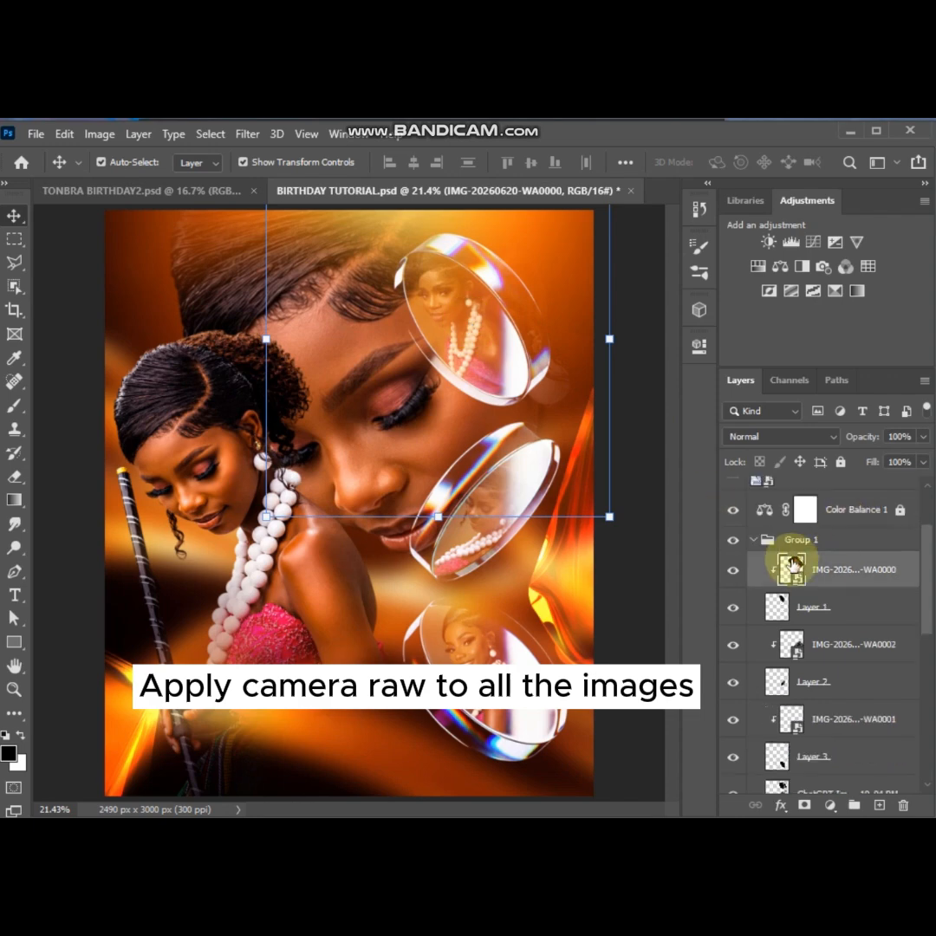
left_click(247, 134)
left_click(286, 243)
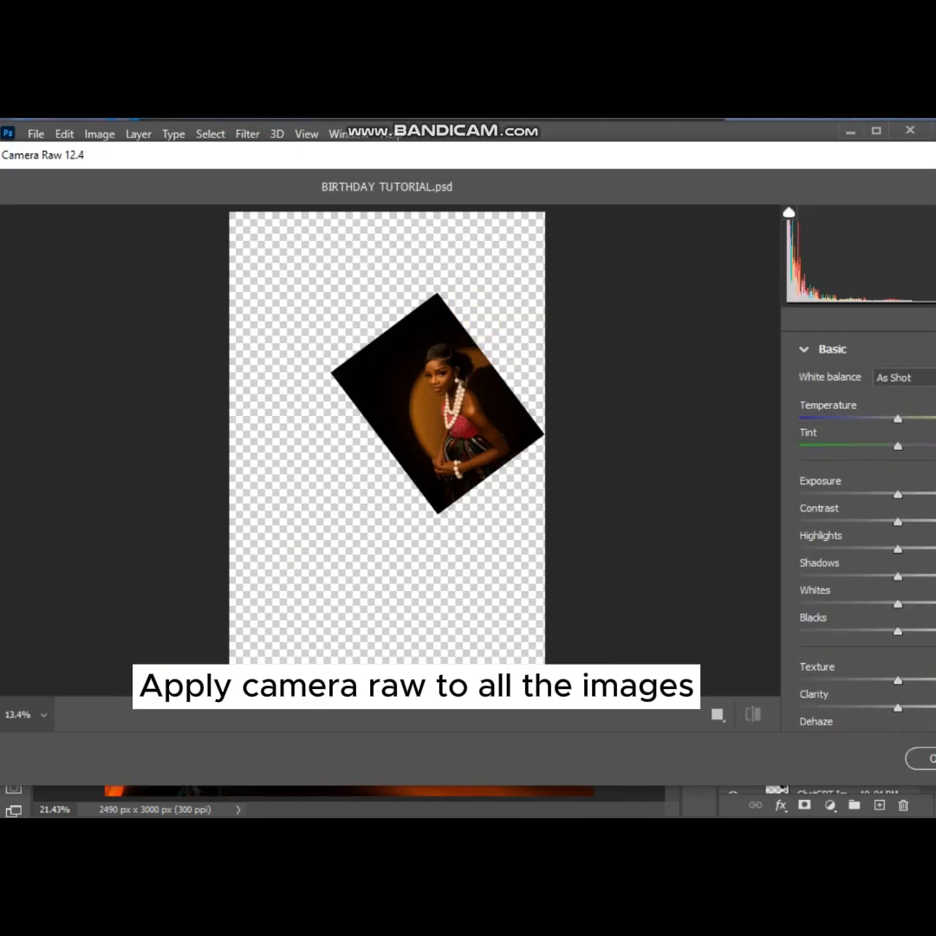
left_click_drag(919, 329, 924, 330)
left_click_drag(388, 368, 503, 372)
left_click_drag(885, 455, 877, 555)
left_click_drag(761, 443, 796, 477)
left_click_drag(761, 545, 769, 550)
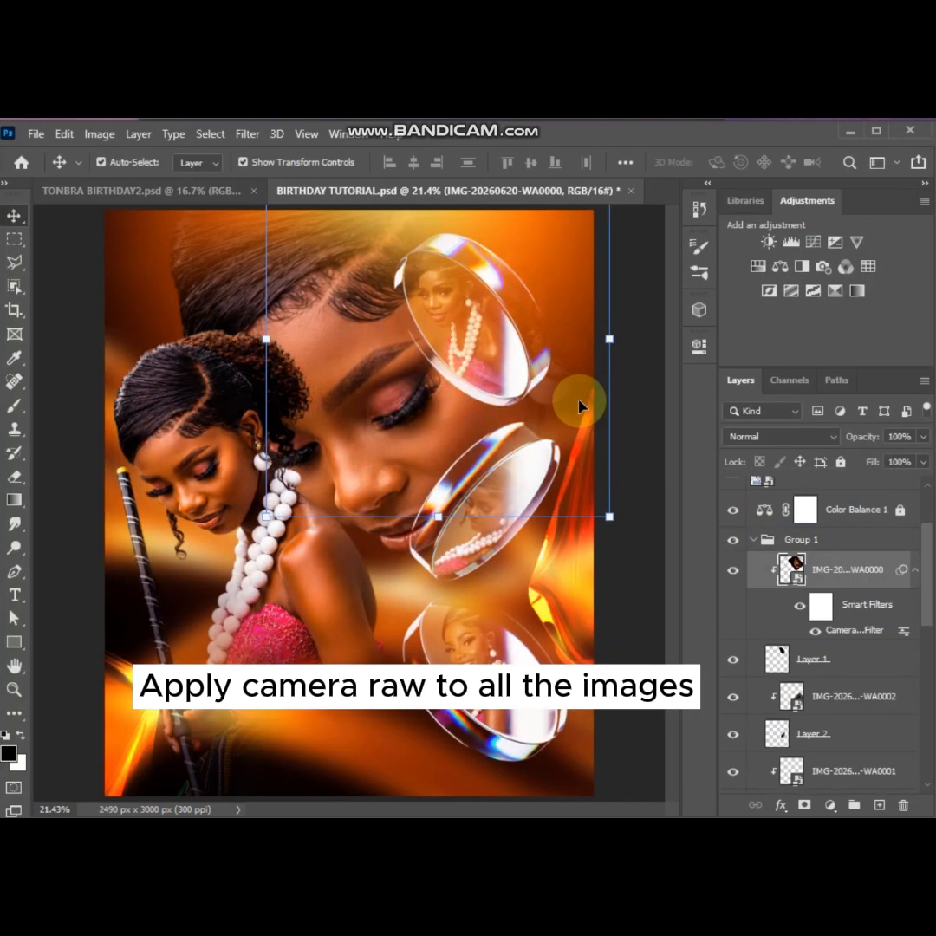
left_click(787, 696)
Apply Camera Raw to the middle lens portrait, raising its Texture, Clarity and Vibrance
left_click(247, 134)
left_click(286, 243)
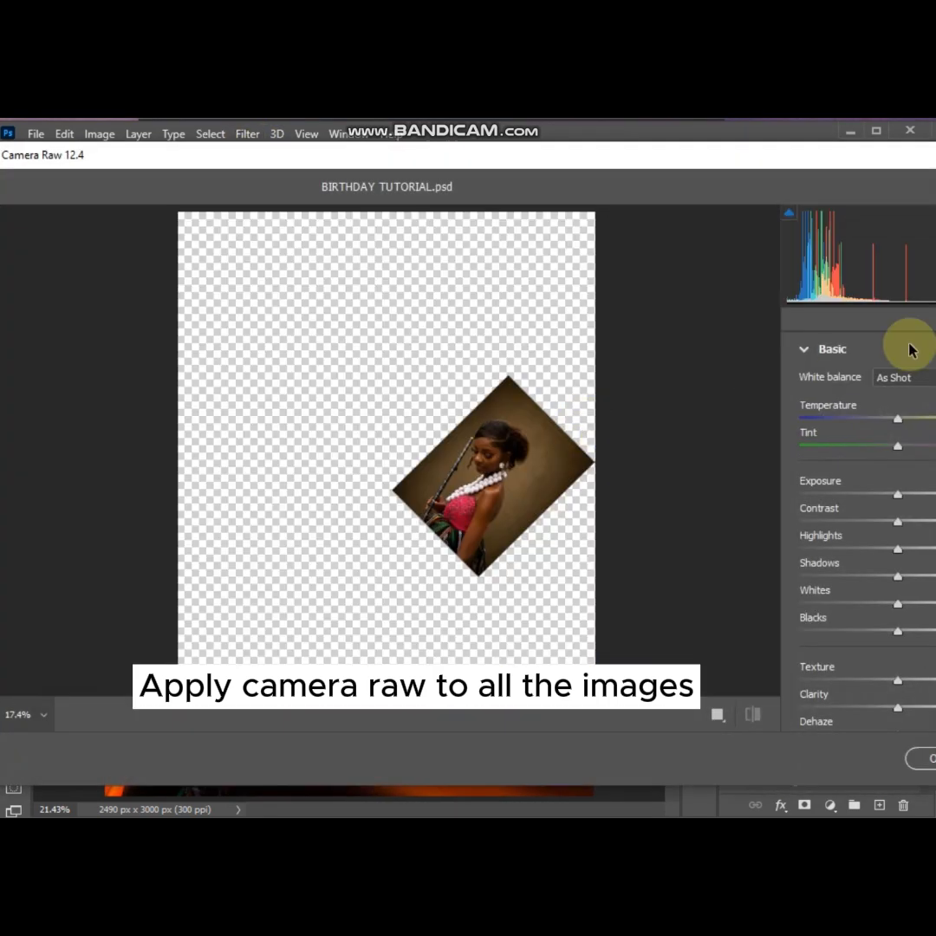
scroll(877, 560, "down", 5)
left_click_drag(761, 452, 801, 478)
left_click_drag(761, 539, 784, 559)
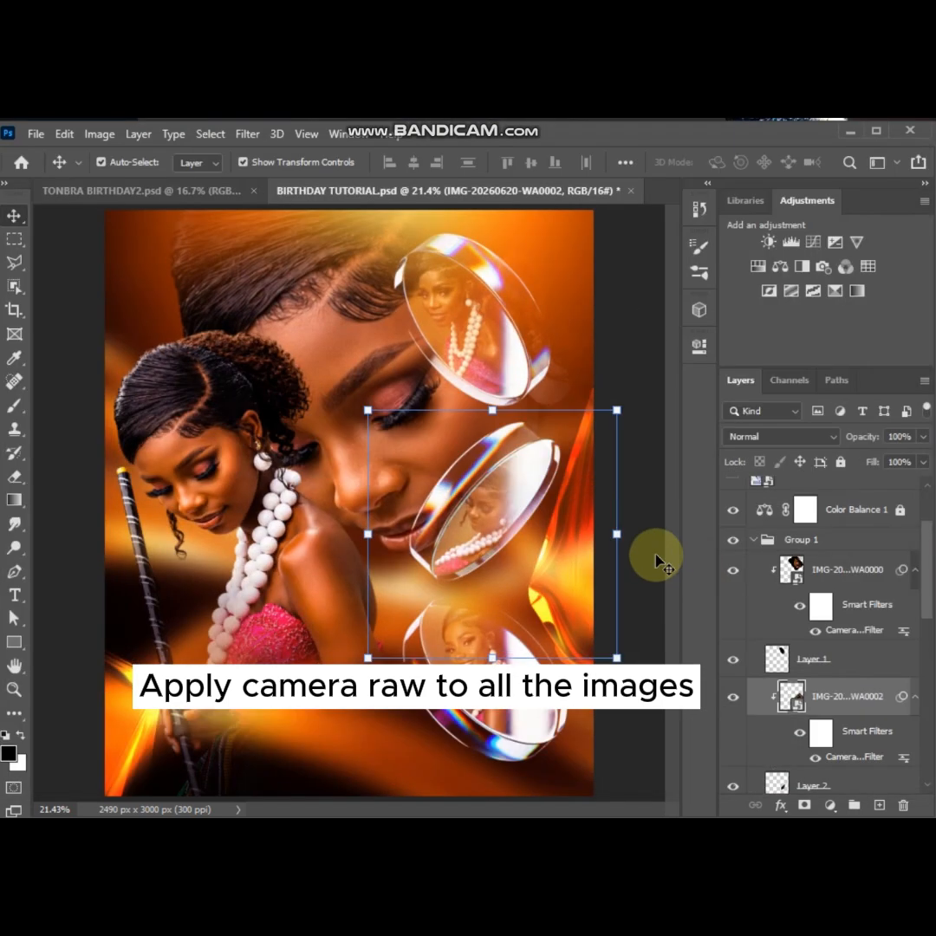
Apply Camera Raw to the bottom lens portrait with Texture +36, Clarity about +50 and slightly raised Vibrance
left_click_drag(927, 589, 927, 644)
left_click(248, 134)
left_click(290, 243)
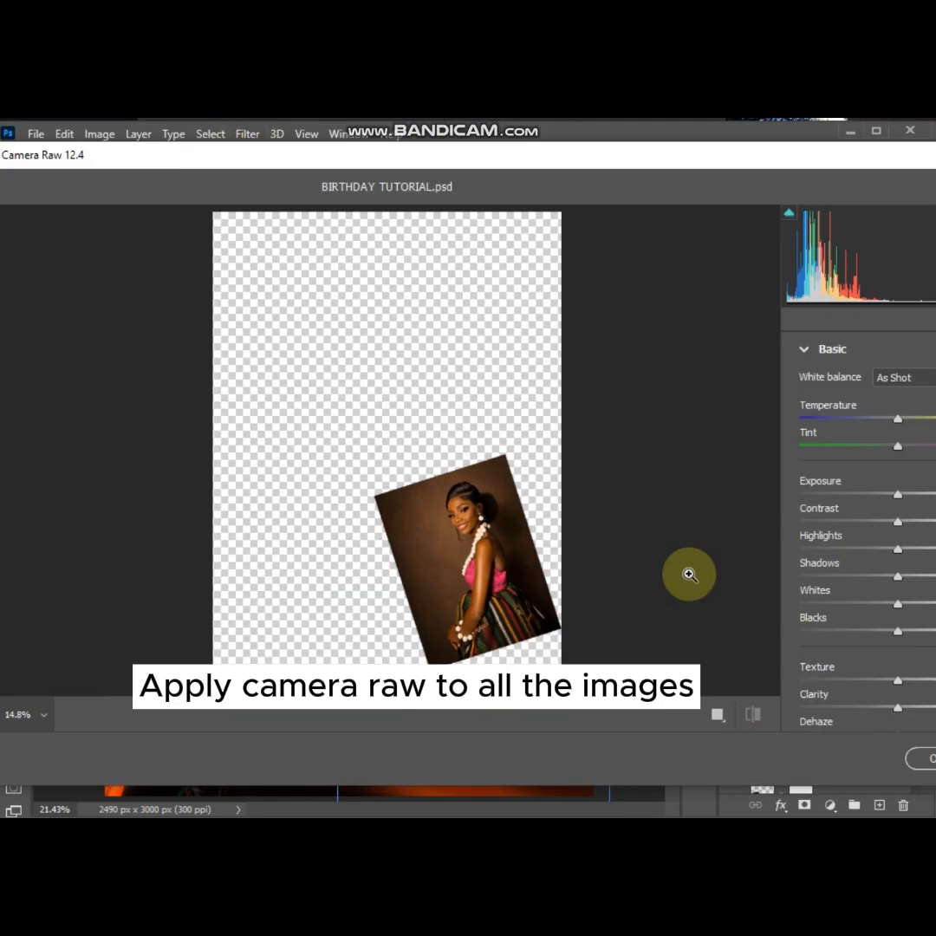
left_click_drag(522, 586, 590, 585)
scroll(763, 485, "down", 5)
left_click_drag(760, 490, 796, 491)
left_click_drag(761, 518, 810, 512)
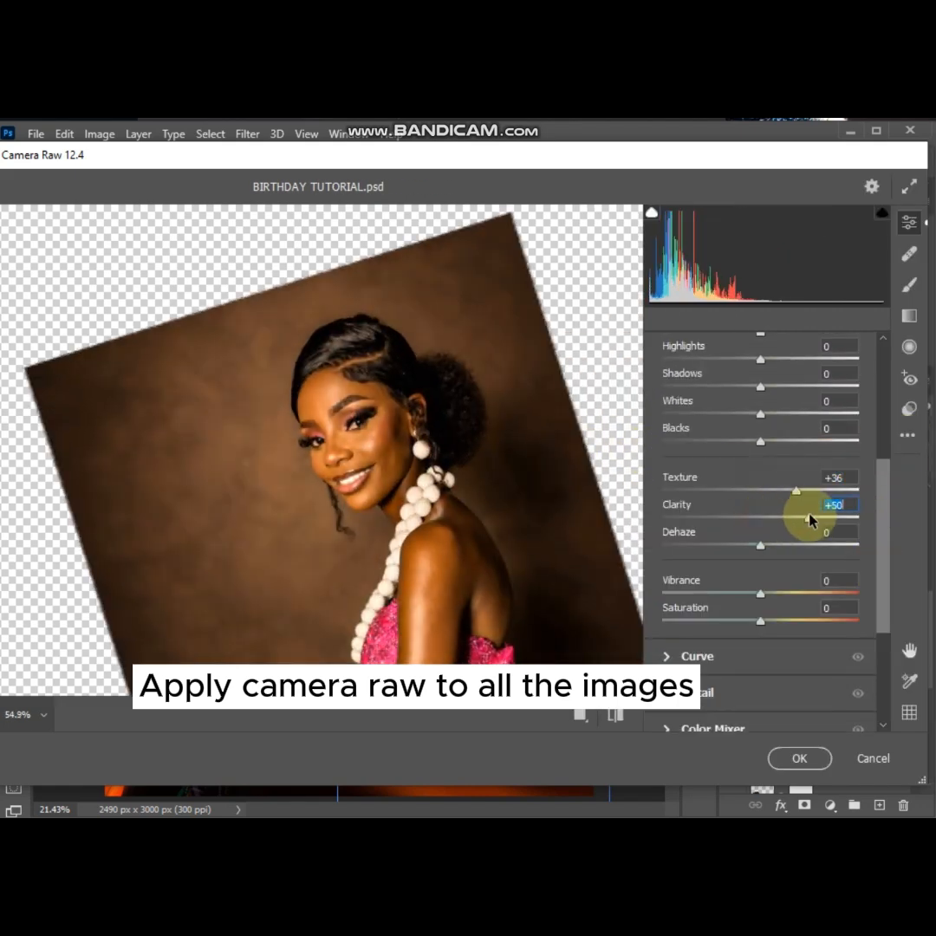
left_click_drag(760, 593, 772, 598)
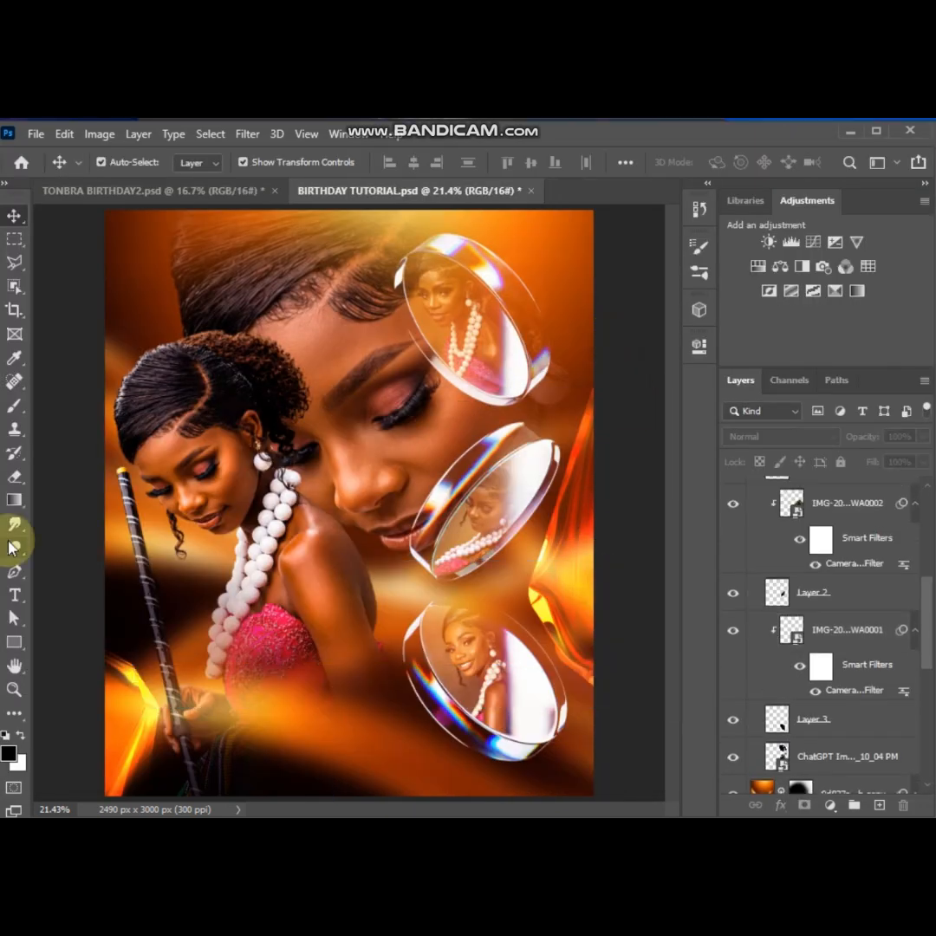
Add the celebrant's name in capitals as a text layer over the staff, at about X 406 px, Y 2070 px
left_click(14, 597)
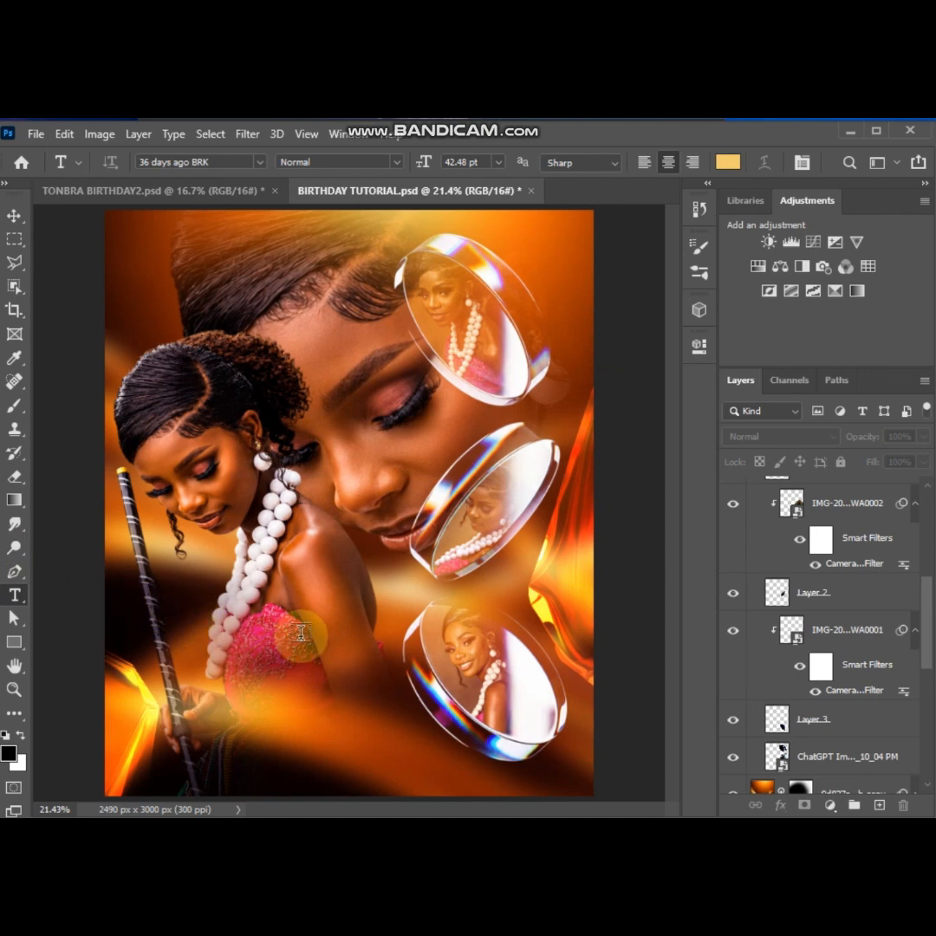
left_click(185, 625)
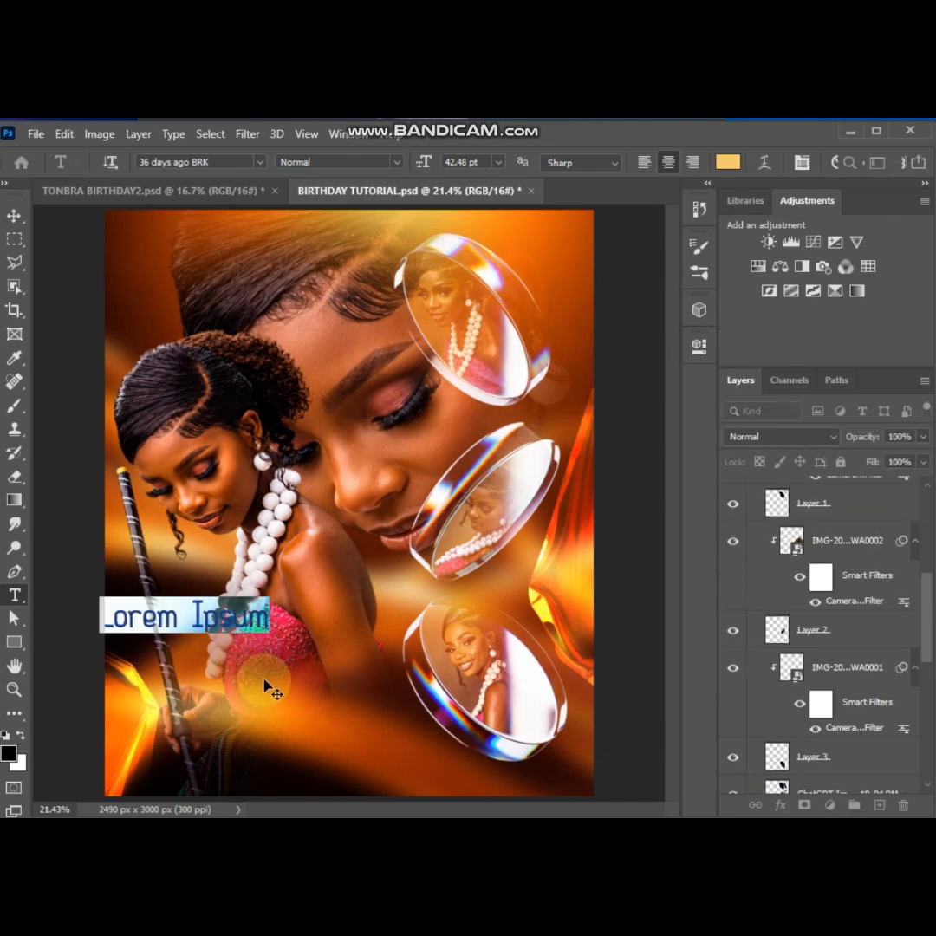
type("TONBRA")
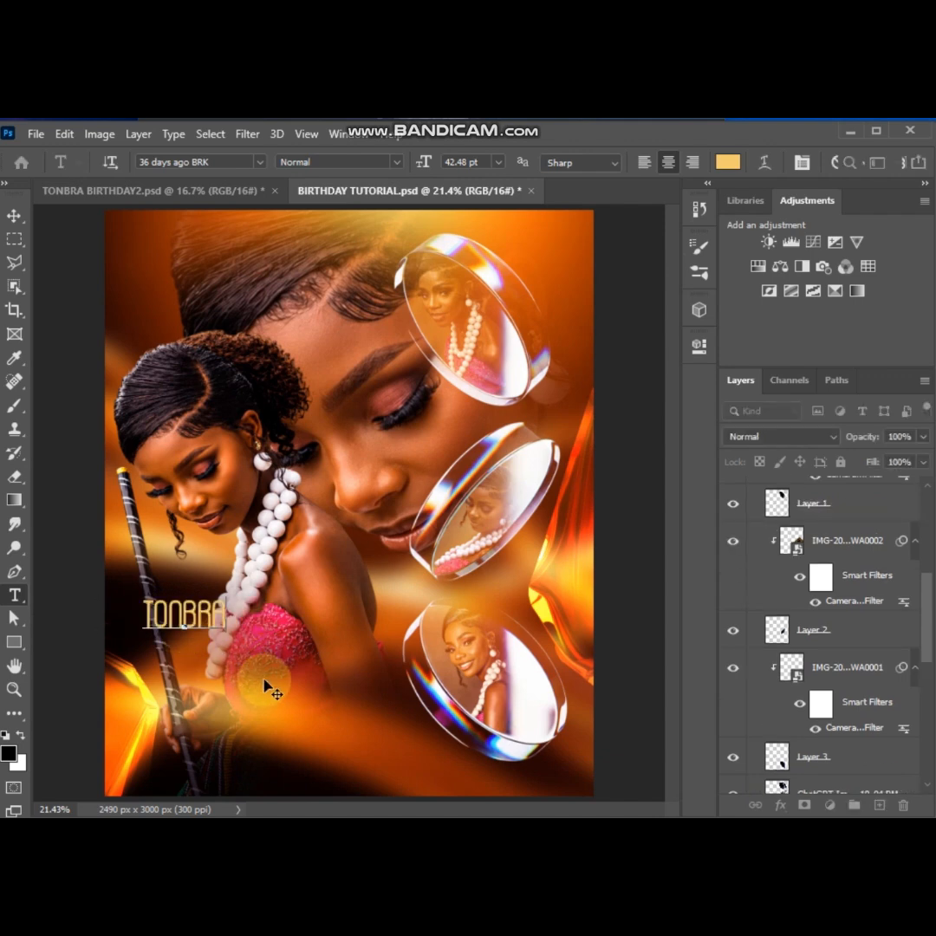
key("ctrl+Return")
Enlarge the name text and place it across the flyer's lower part, ending just short of the bottom lens
key("ctrl+t")
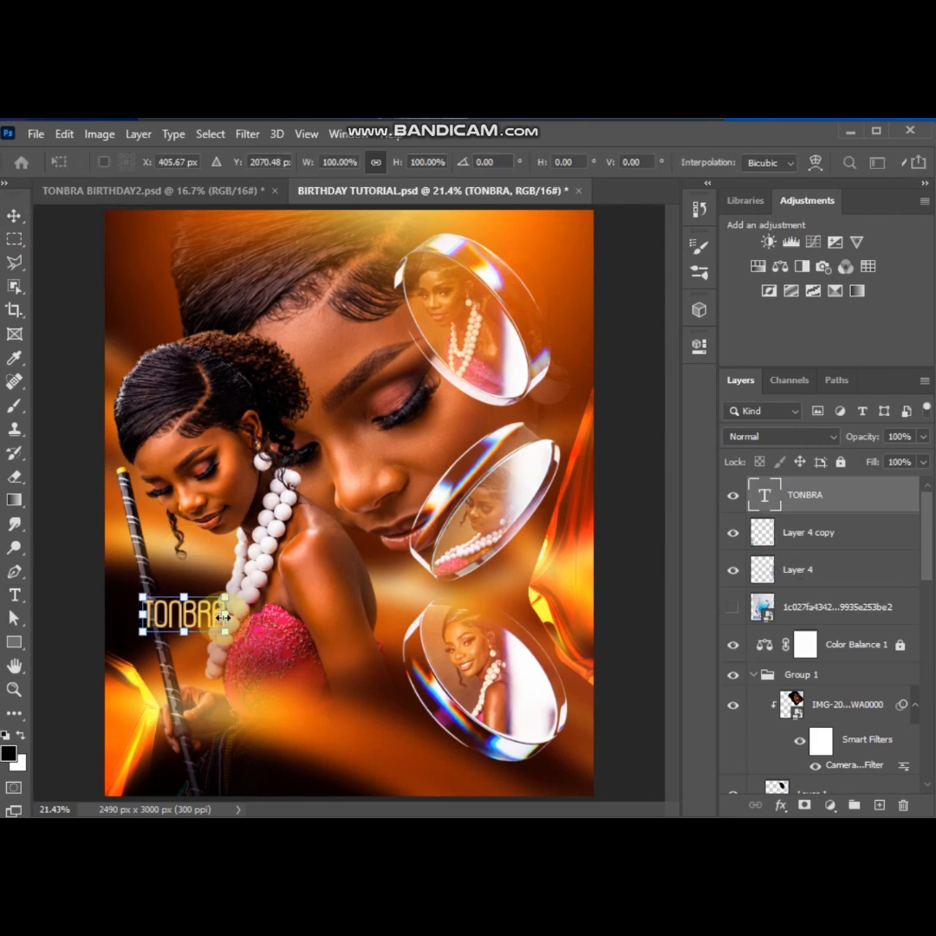
left_click_drag(227, 614, 400, 642)
key("Return")
left_click_drag(259, 606, 295, 670)
key("ctrl+t")
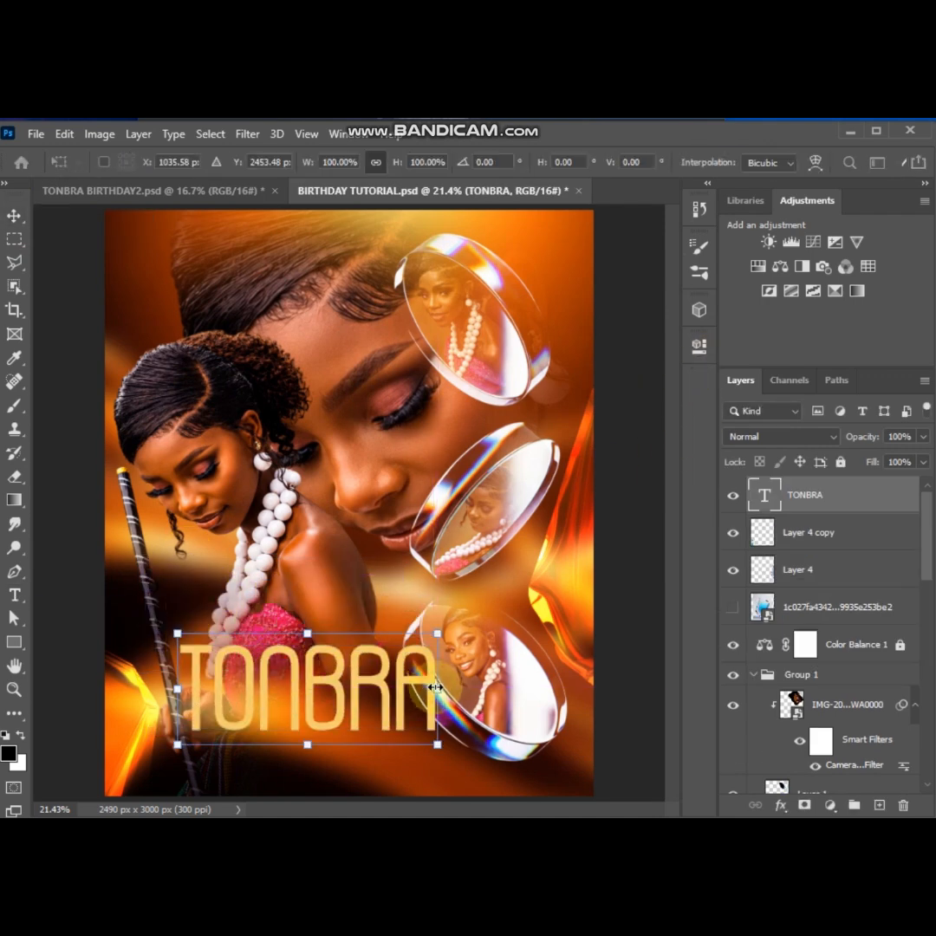
left_click_drag(437, 688, 400, 686)
key("Return")
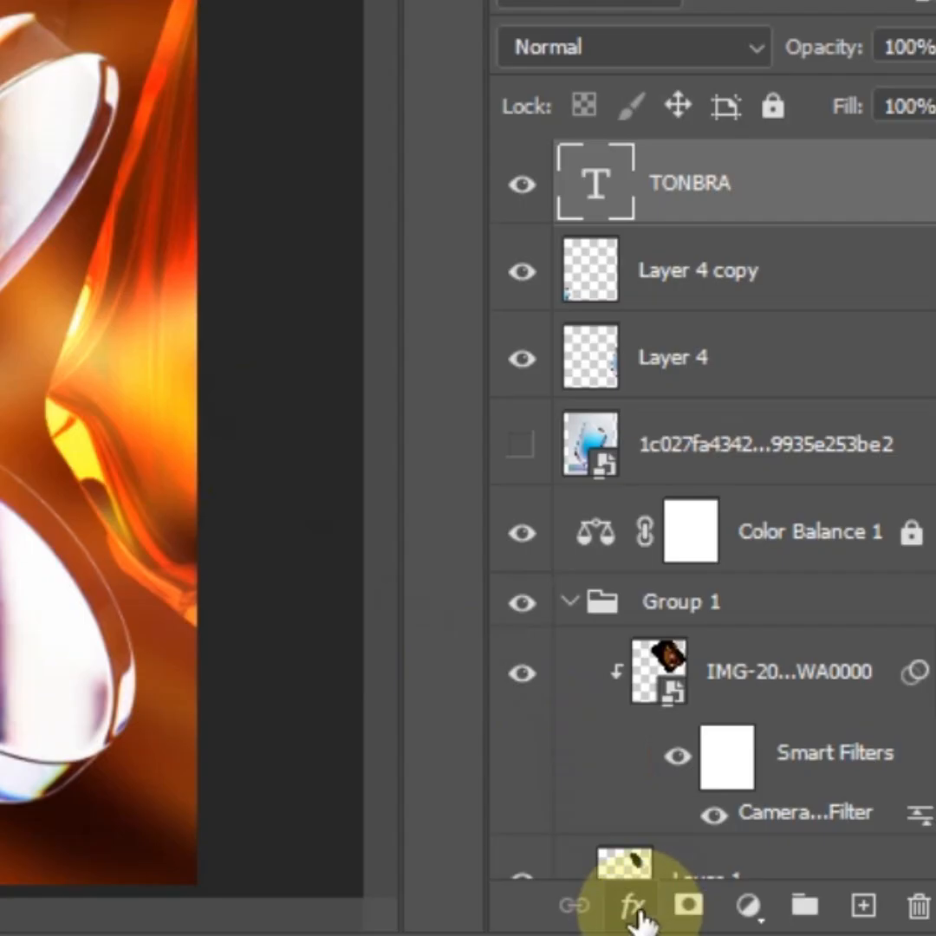
Add a Satin effect to the name text: Linear Dodge (Add), colour efe6c5, opacity 55%, angle 0°, distance 25 px, size 46 px
left_click(634, 908)
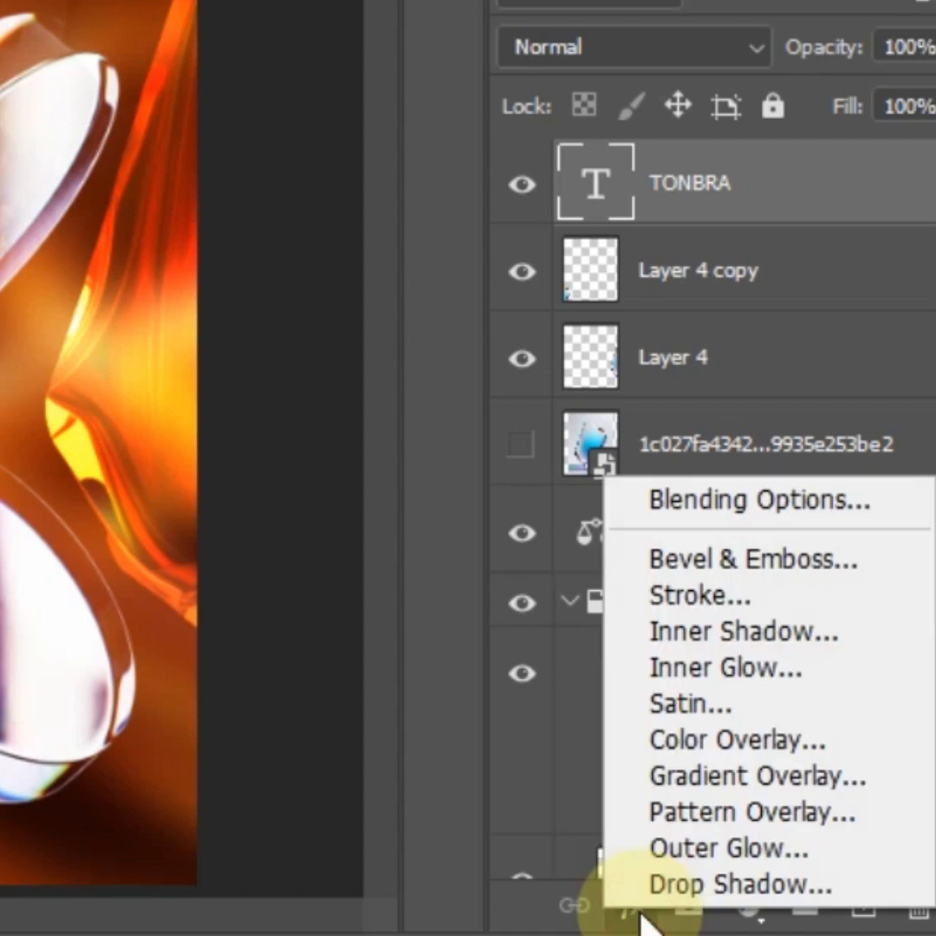
left_click(661, 499)
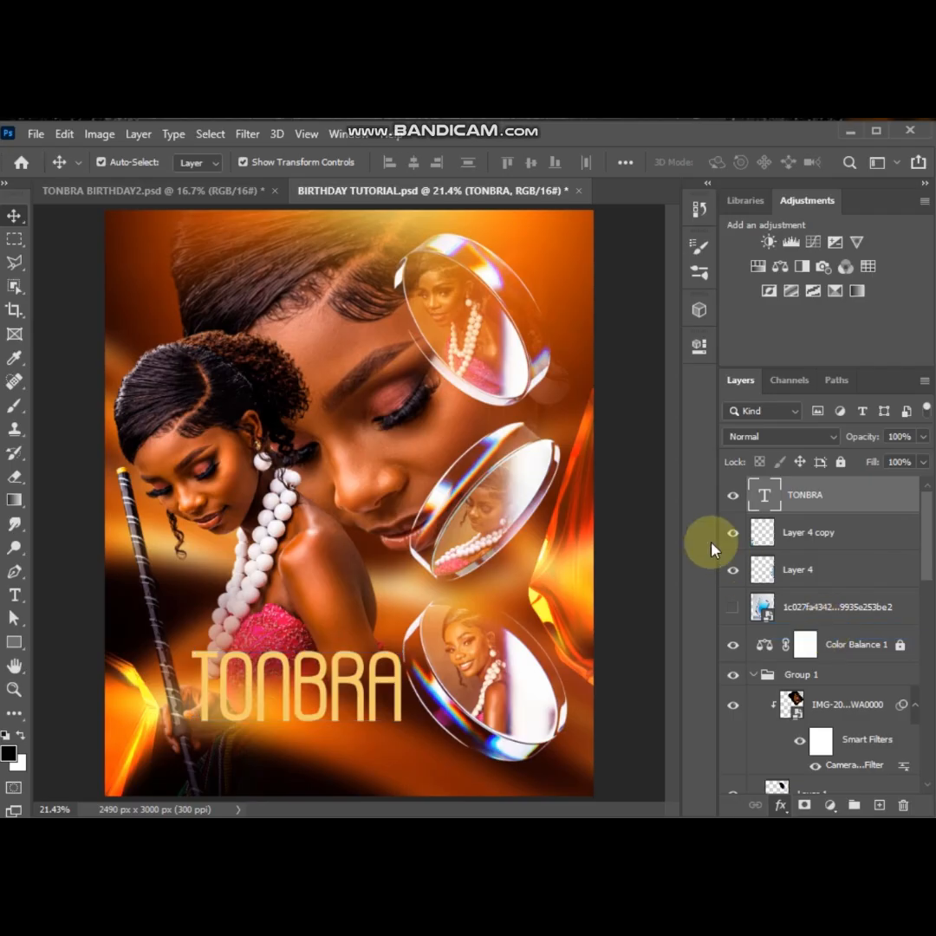
left_click_drag(615, 279, 335, 217)
left_click_drag(353, 126, 340, 68)
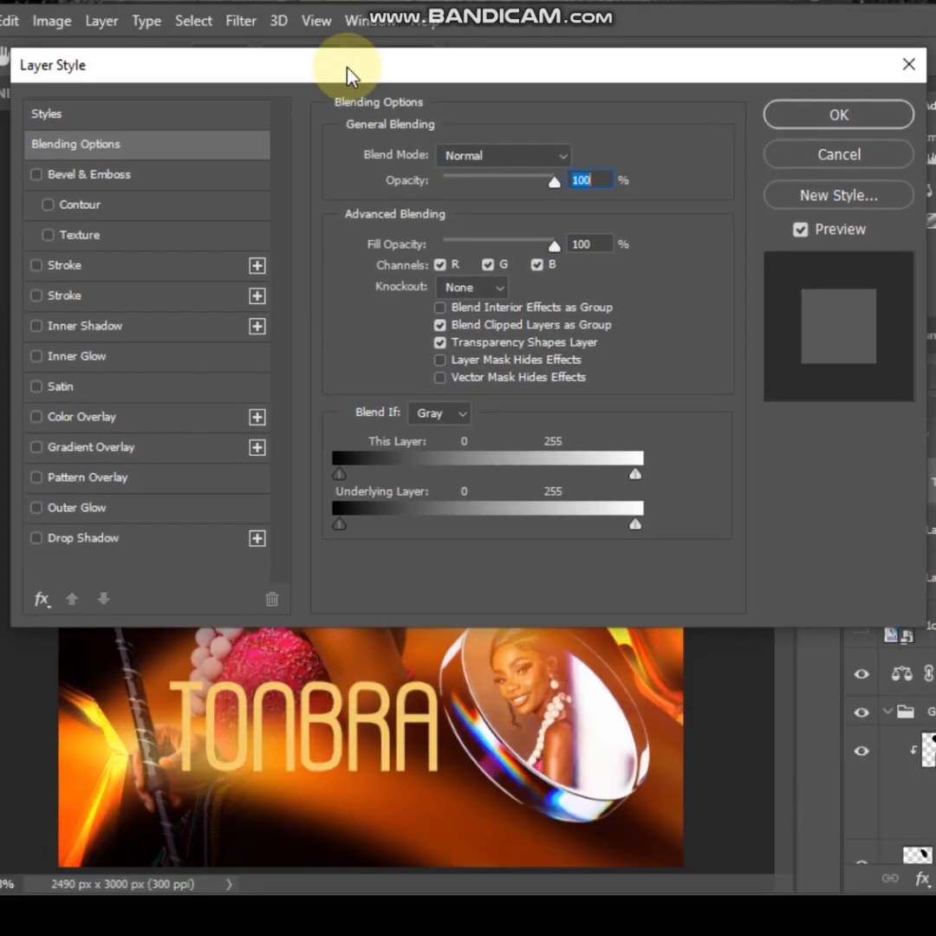
left_click(52, 388)
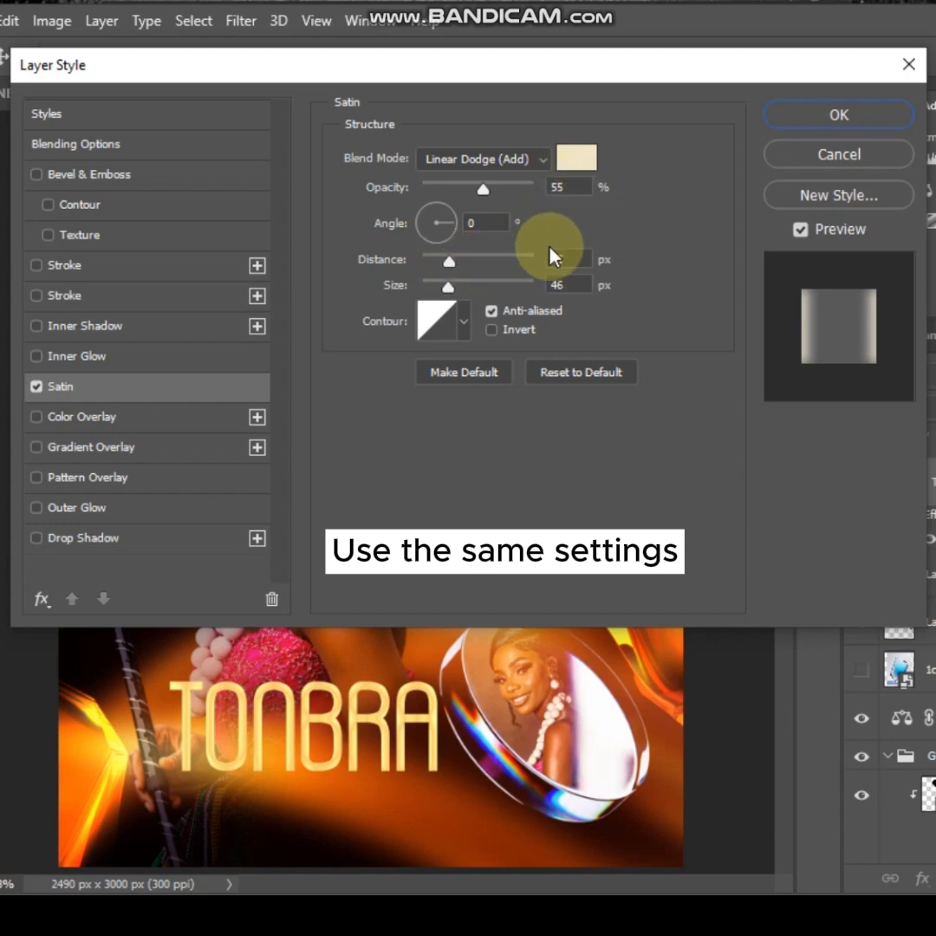
left_click(576, 158)
left_click_drag(763, 279, 261, 221)
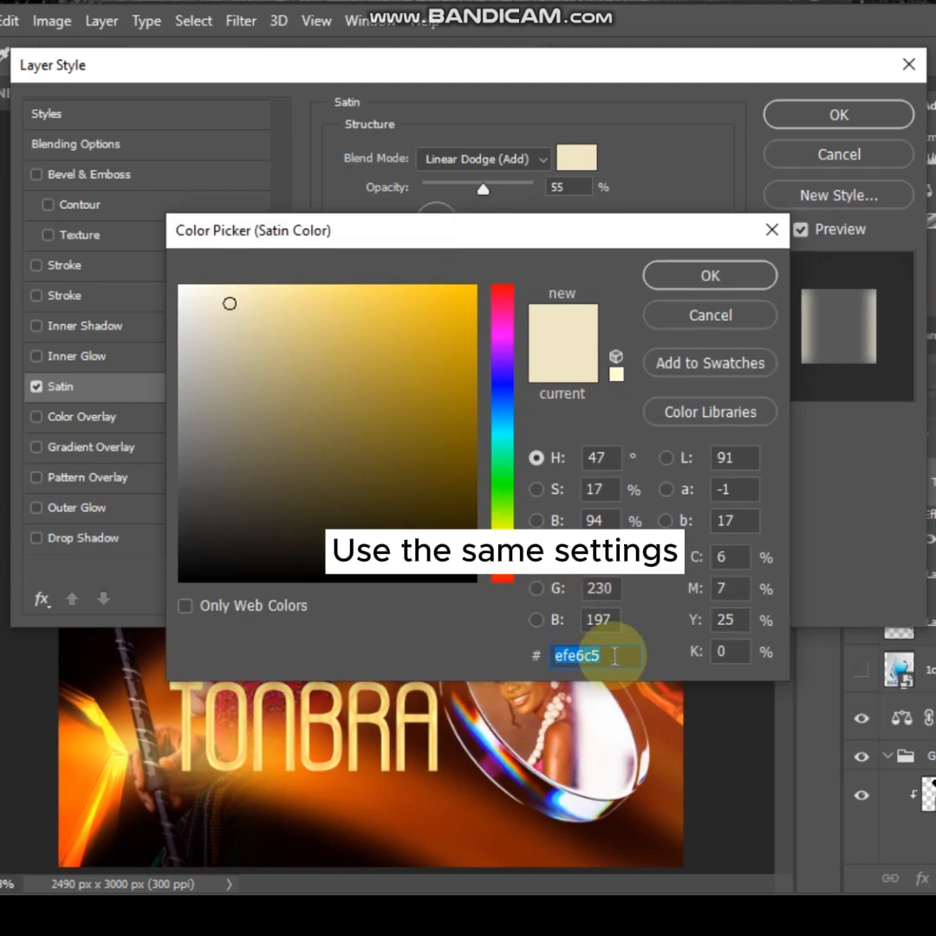
left_click(707, 277)
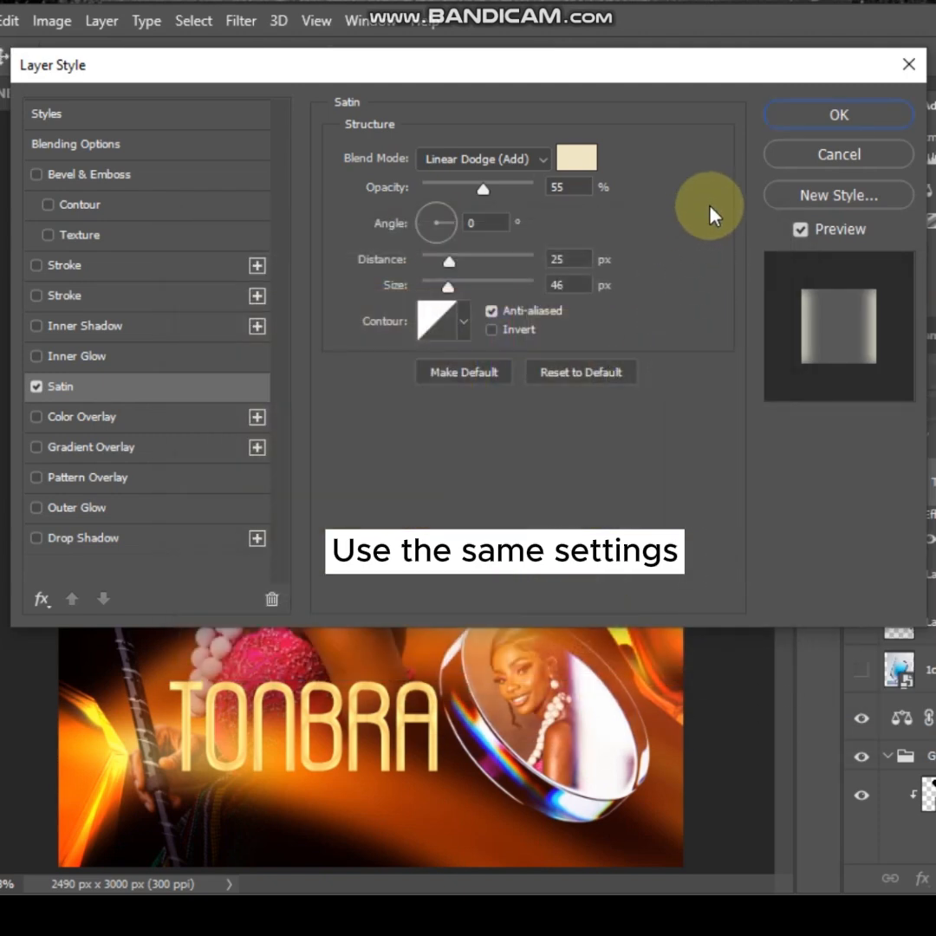
Add an Outer Glow to the name text: Screen, colour ffb200, opacity 78%, Softer technique, spread 0%, size 29 px, range 56%
left_click(55, 509)
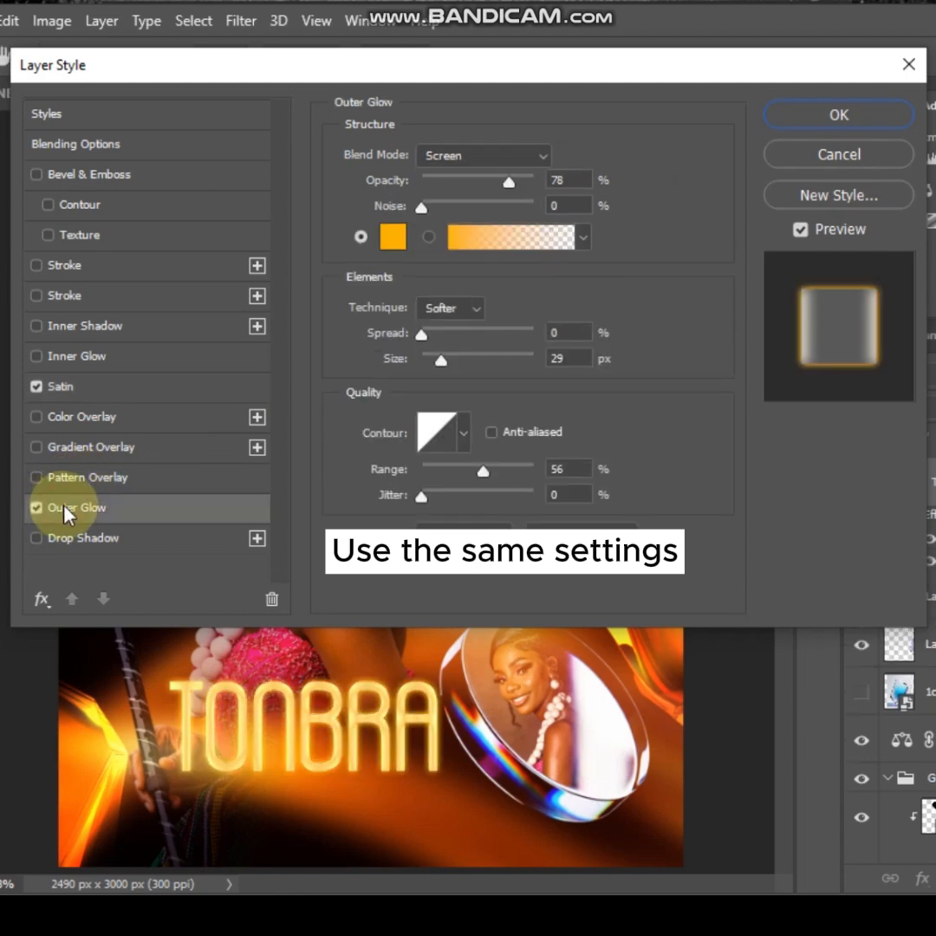
left_click(450, 154)
left_click(440, 350)
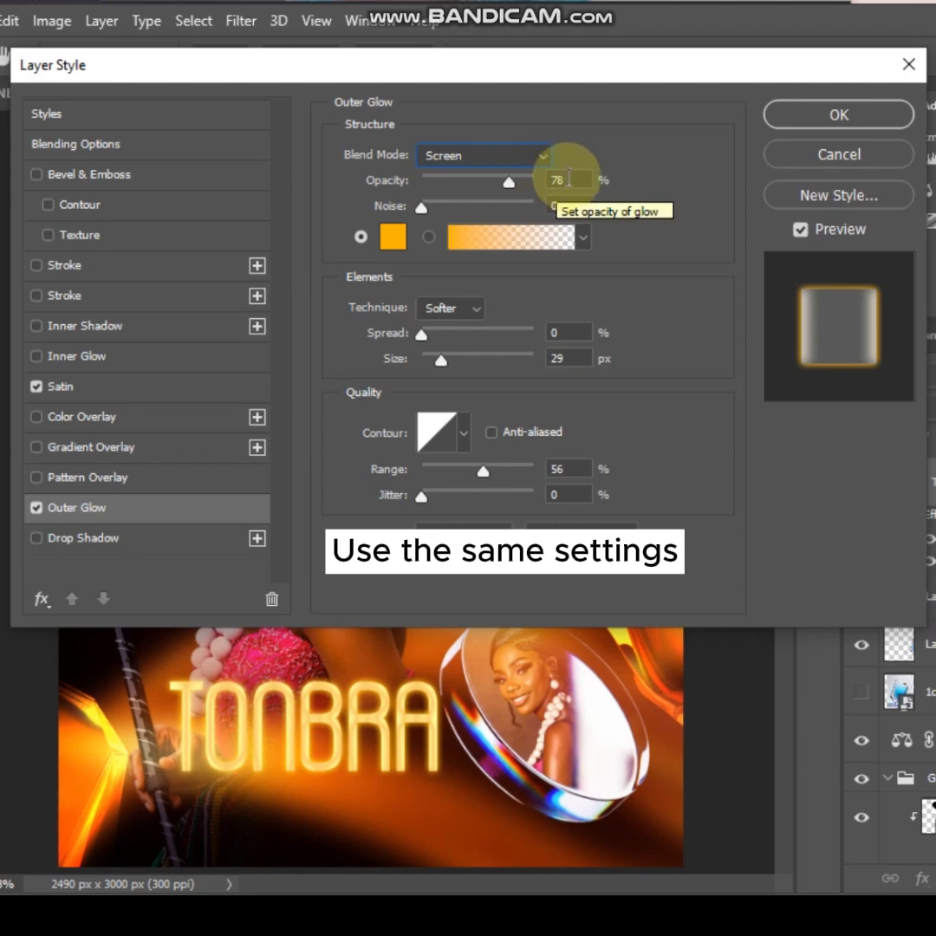
left_click(393, 236)
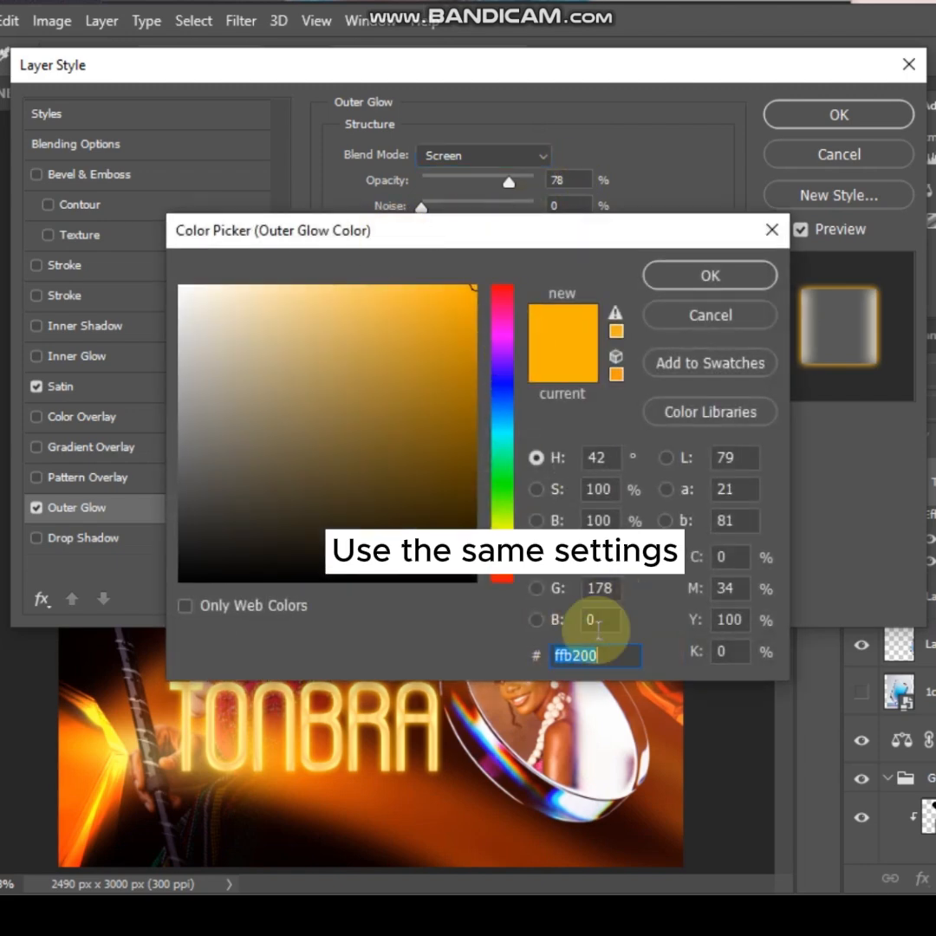
left_click(663, 275)
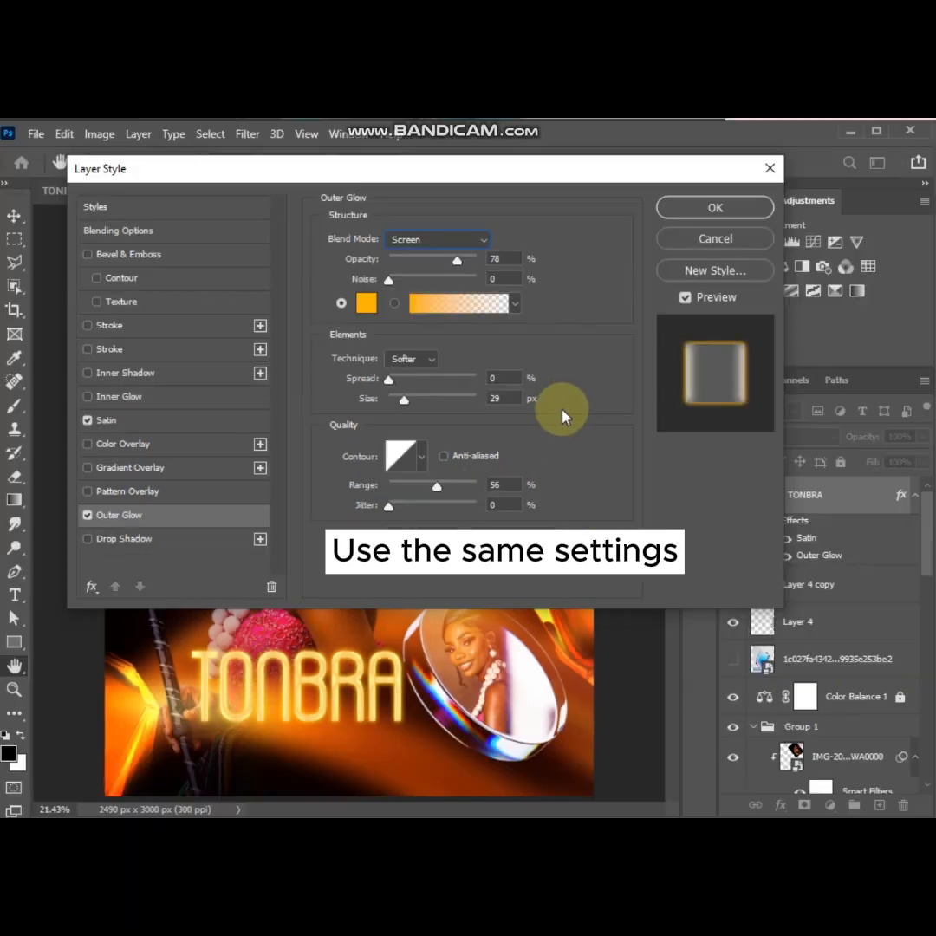
left_click(692, 209)
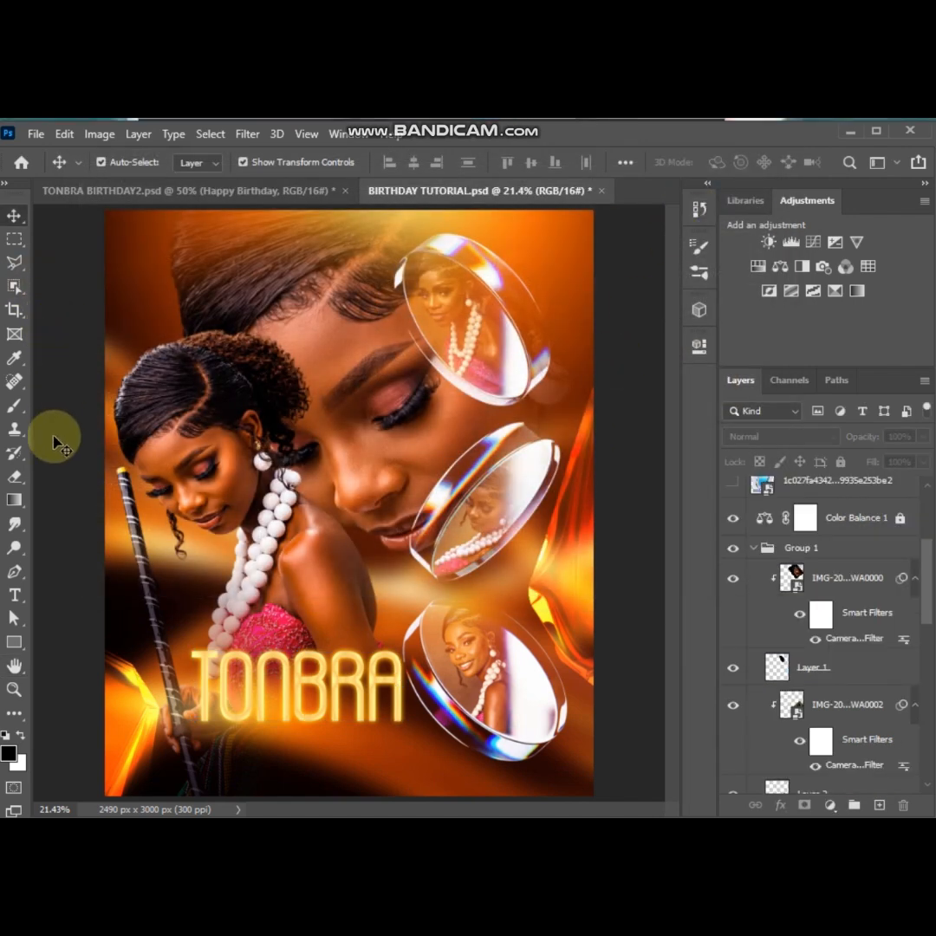
Add a 10 pt text layer below the name reading "Happy birthday, gorgeous! May this new chapter"
left_click(14, 594)
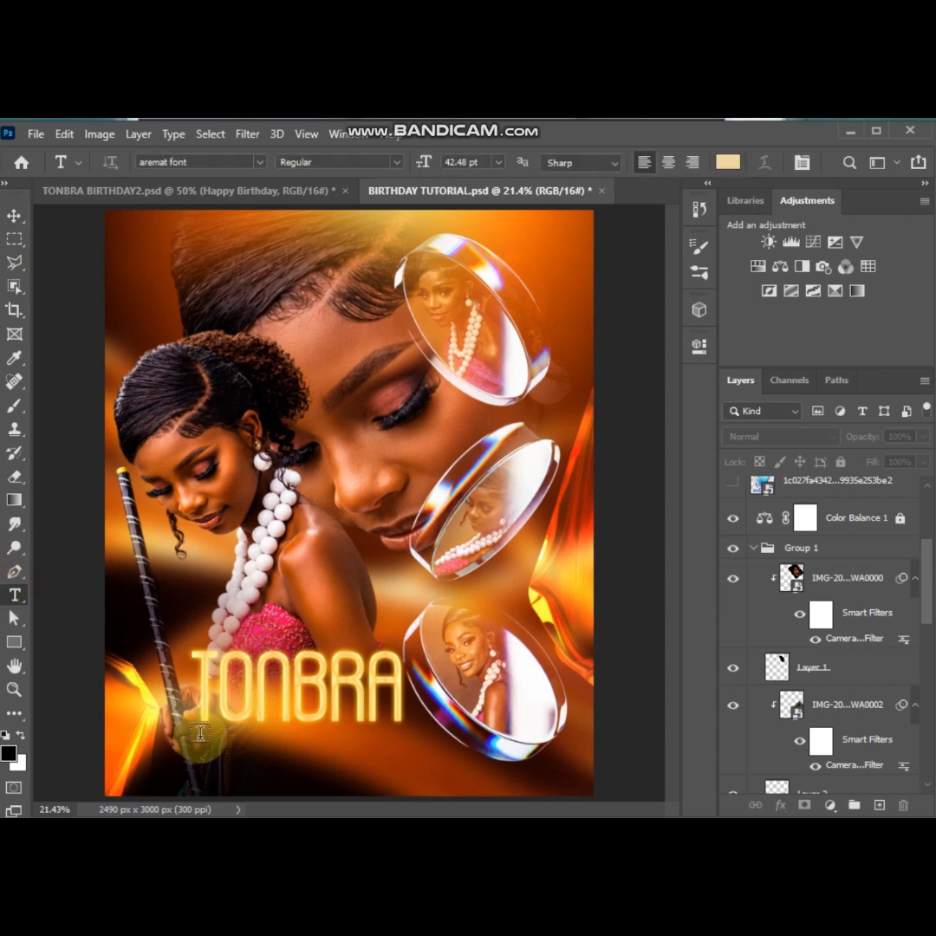
left_click(163, 761)
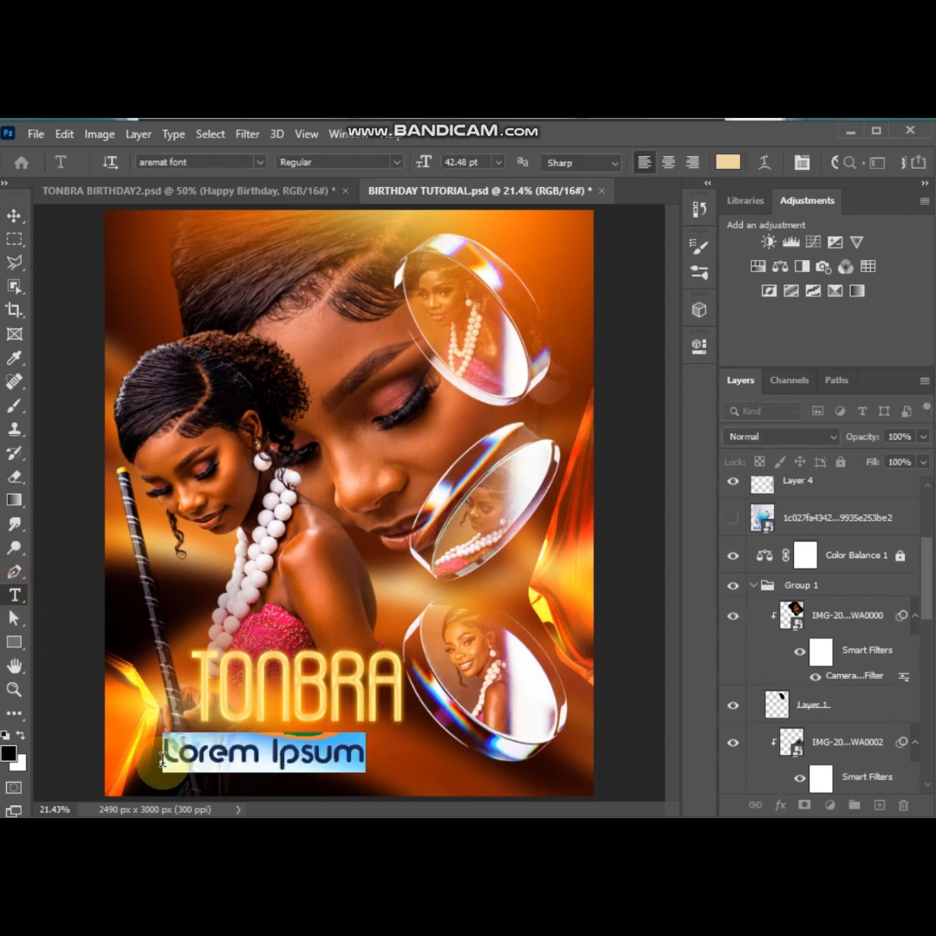
key("ctrl+plus")
scroll(235, 713, "down", 4)
left_click(499, 162)
key("ctrl+plus")
key("ctrl+plus")
scroll(73, 564, "left", 4)
type("Happy birthday, gorgeous! May this new chapter")
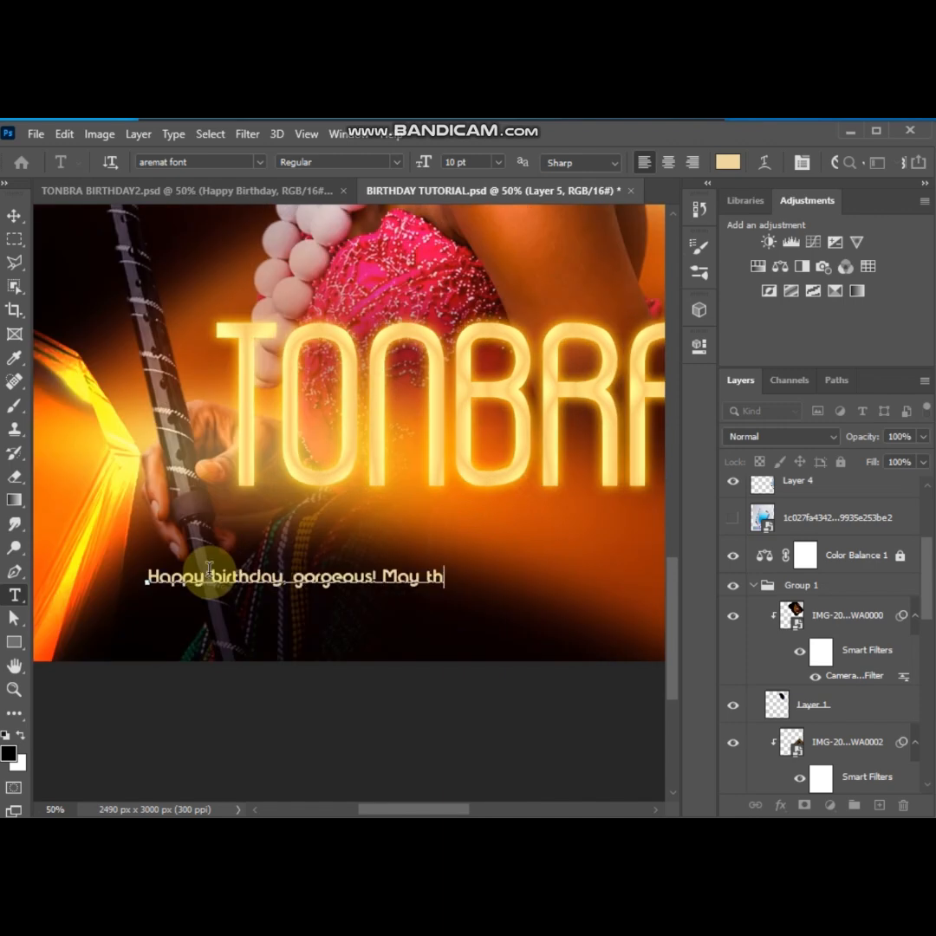
Continue the message on a second line: "bring you closer to your dreams and remind you how strong, talented, and incredible you are."
key("Return")
type("bring you closer to your dreams and remind you how strong, talented, and incredible you are")
left_click(15, 215)
key("ctrl+minus")
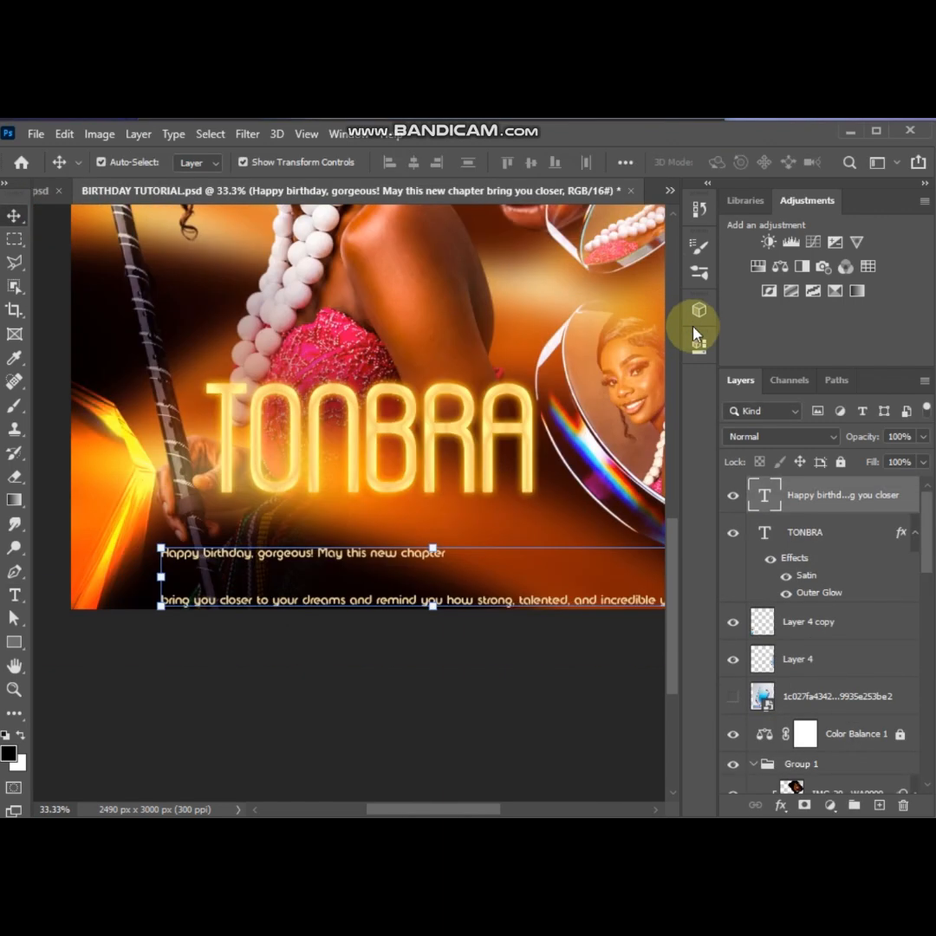
Set the birthday message's text colour to f4e2b7
left_click(699, 346)
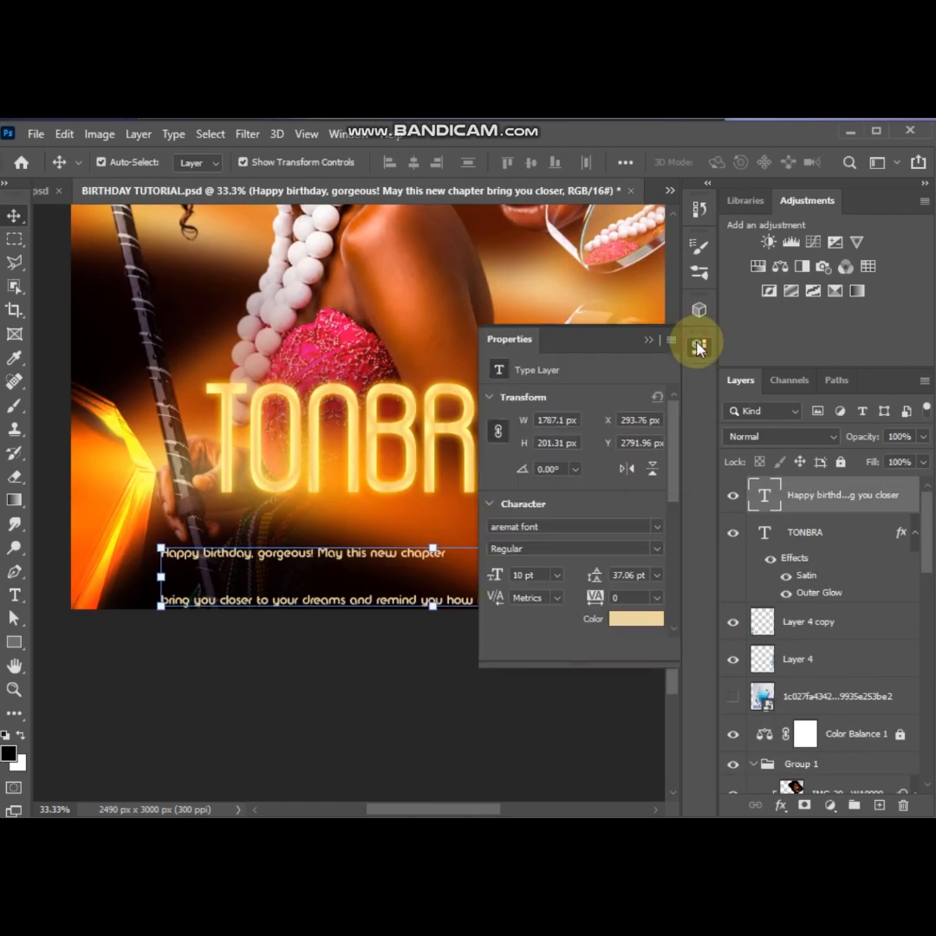
left_click(621, 619)
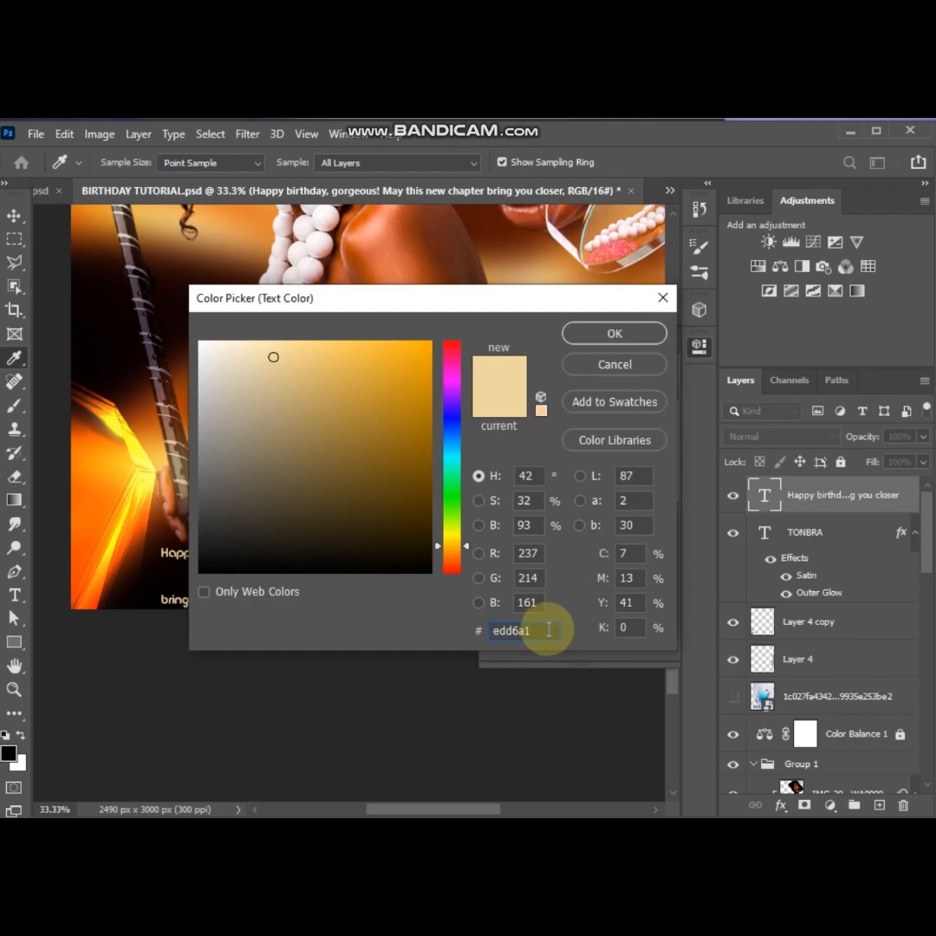
left_click_drag(548, 631, 476, 631)
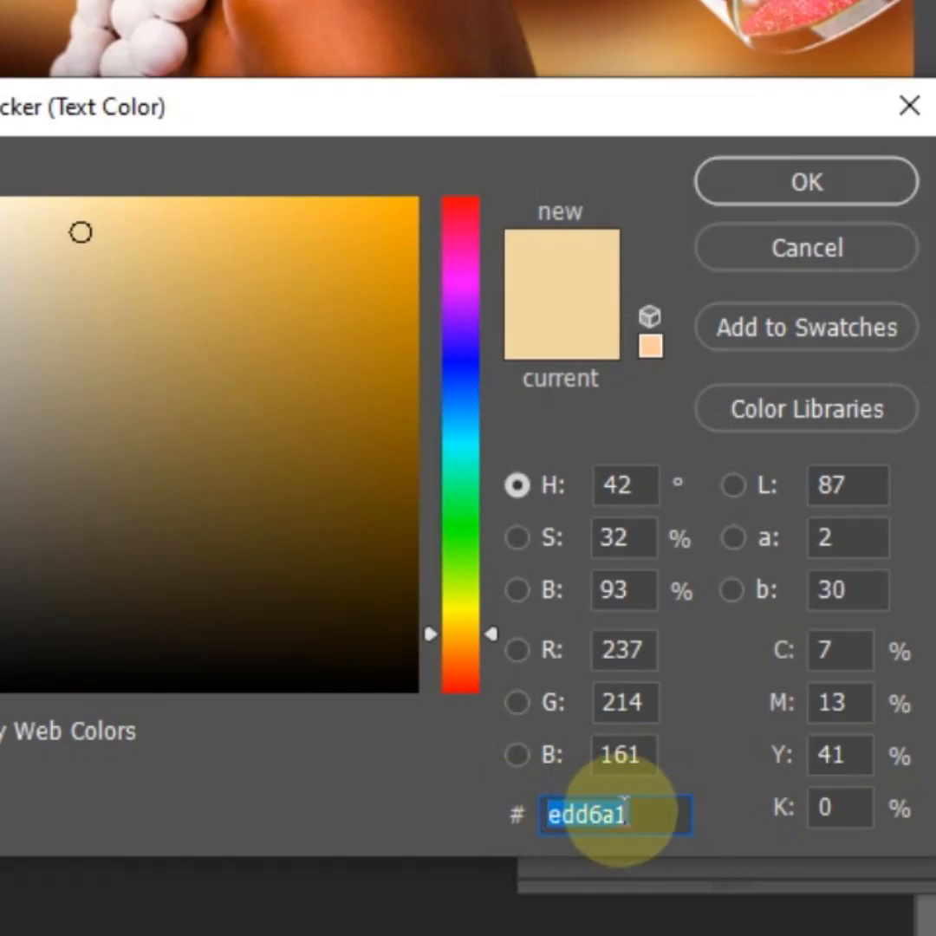
type("f4e")
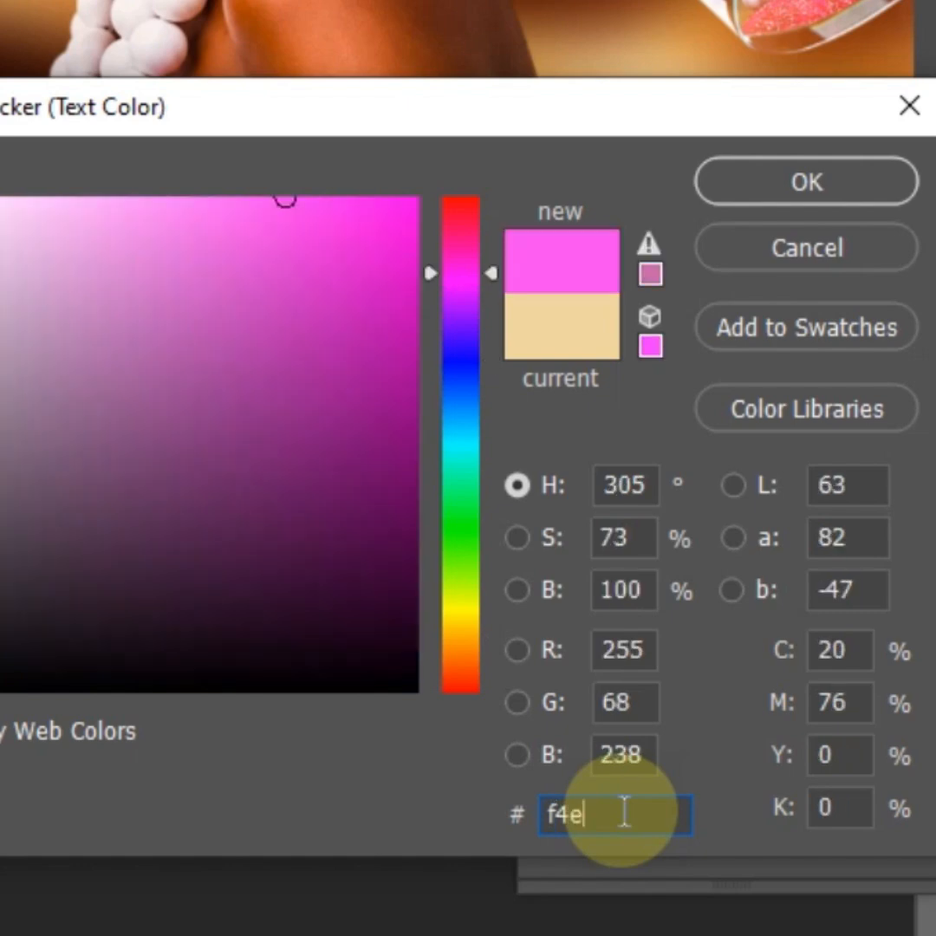
type("2b7")
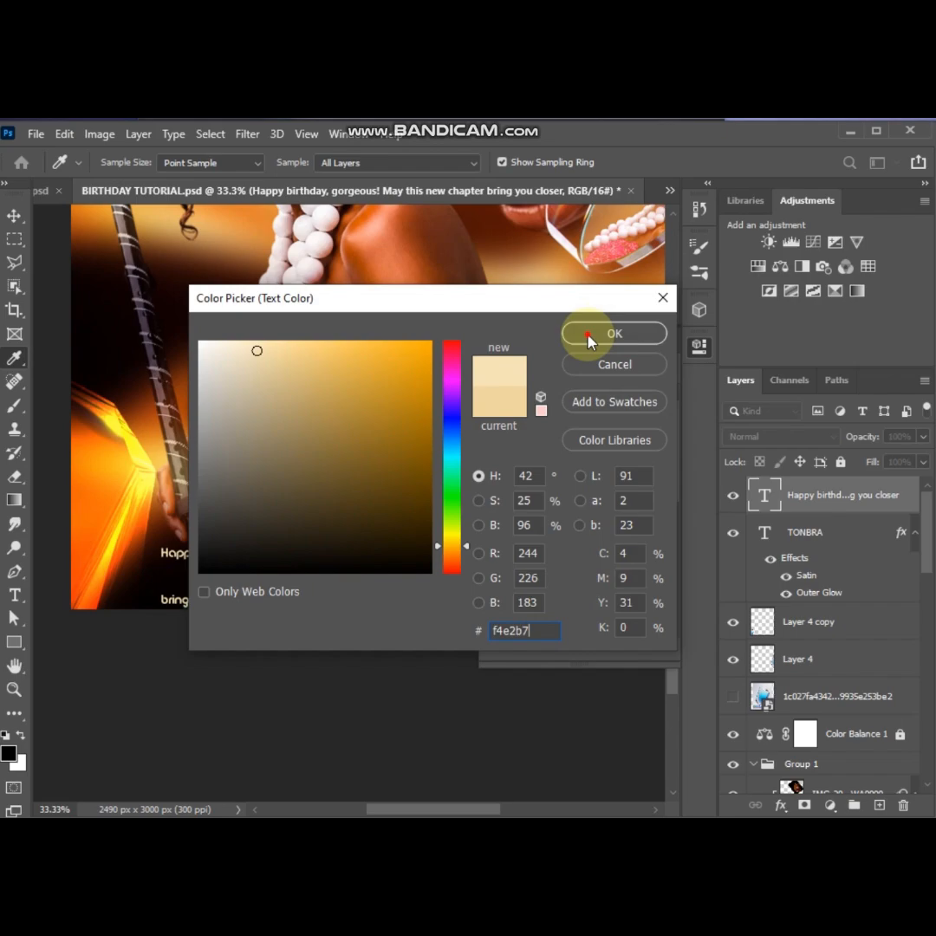
left_click(612, 335)
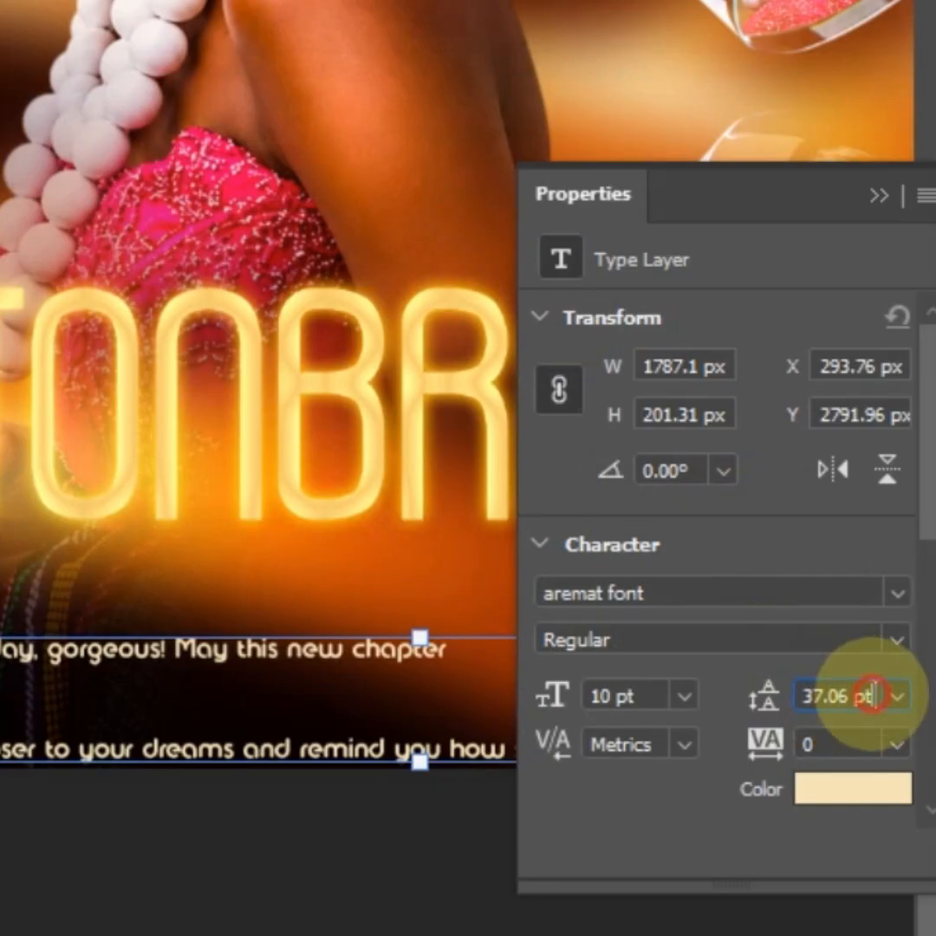
Set the message's leading to 13 pt and break its long second line before "how strong"
left_click(605, 578)
type("13")
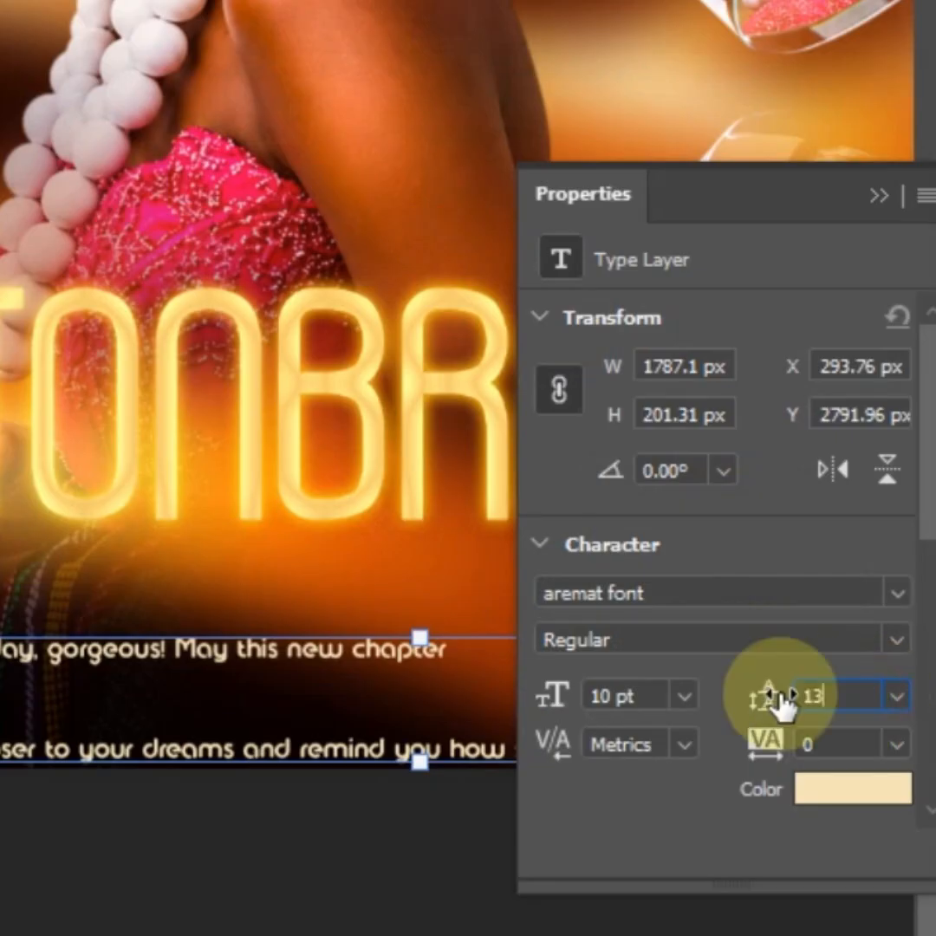
key("Return")
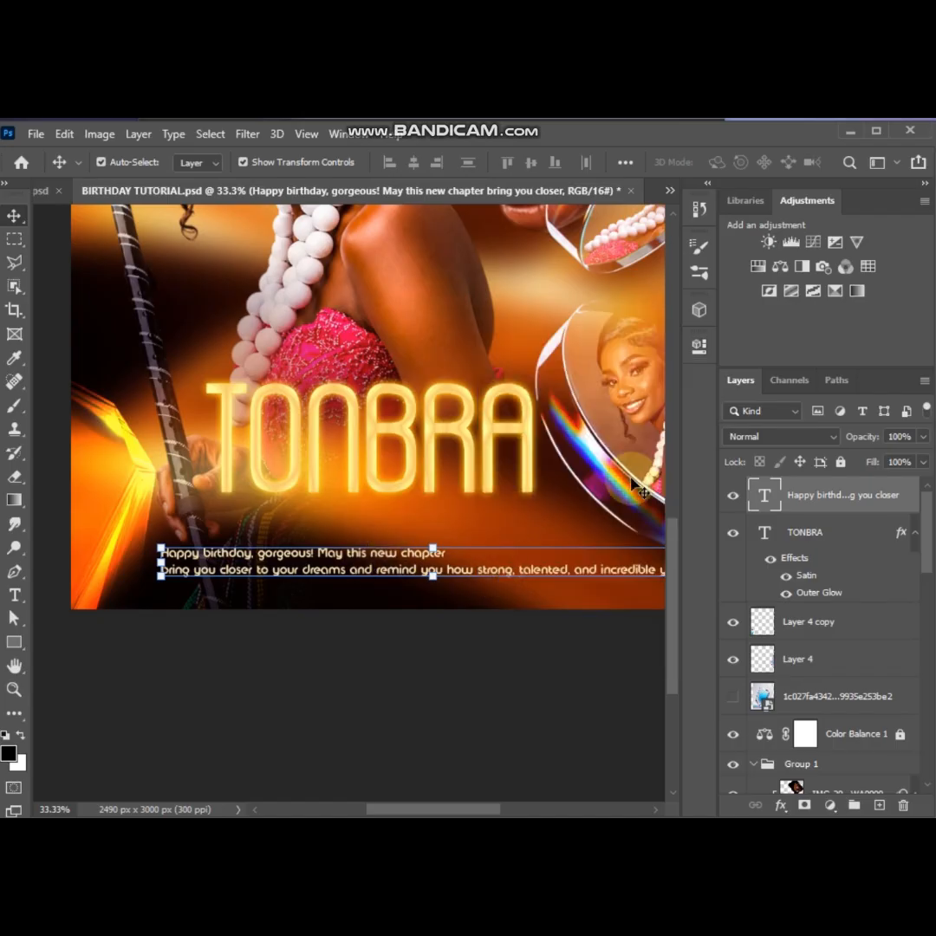
left_click(477, 555)
left_click(14, 215)
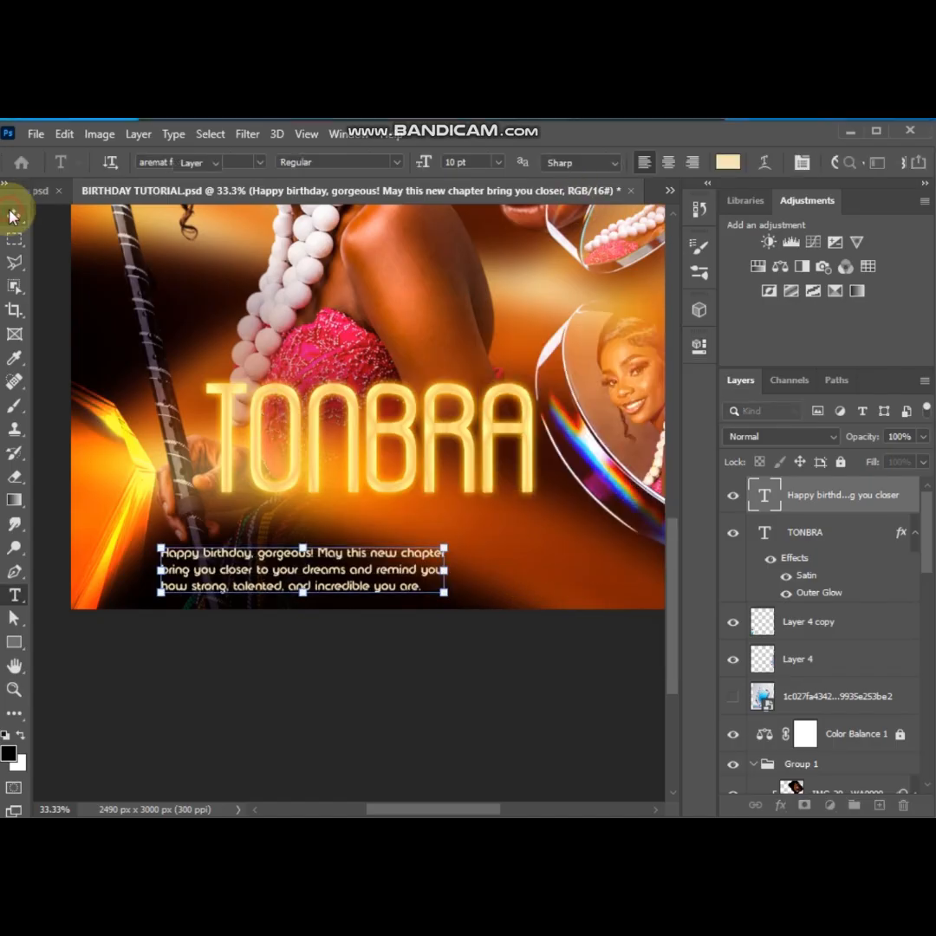
Centre-align the three-line message directly beneath the name and save the document
left_click(699, 346)
scroll(676, 524, "down", 3)
left_click(649, 340)
left_click_drag(319, 563, 386, 451)
left_click(382, 442, "shift")
left_click(398, 646)
key("ctrl+0")
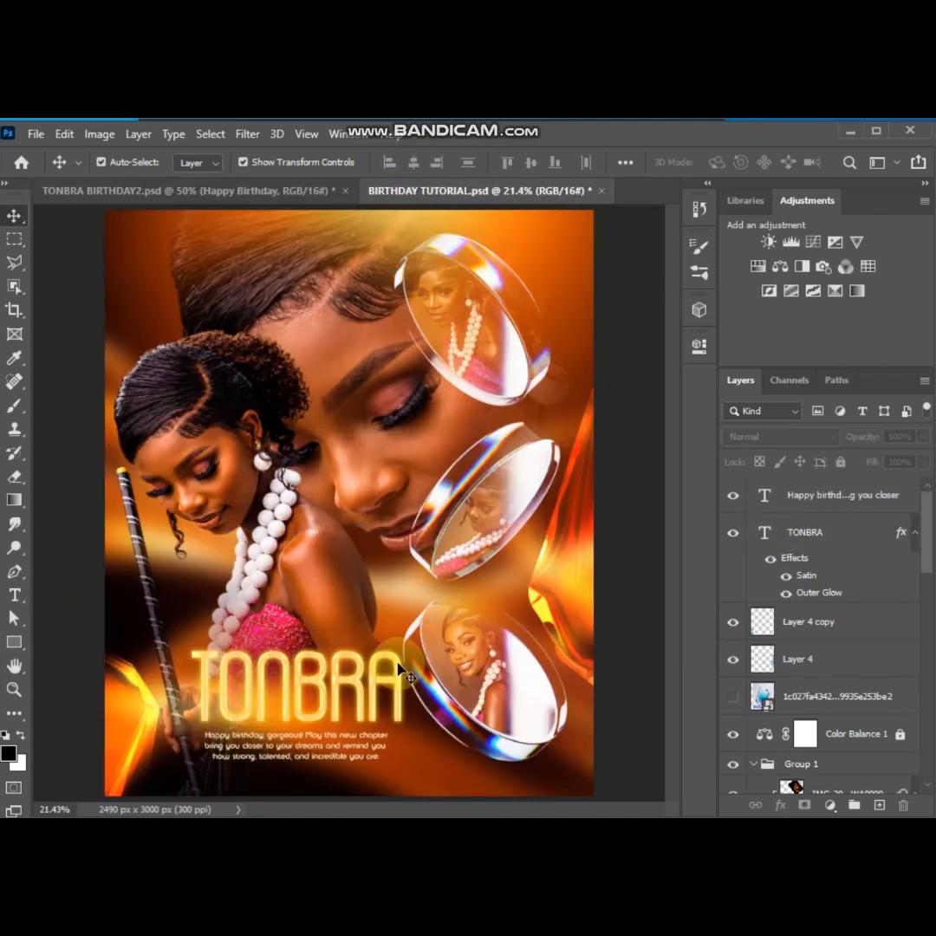
key("ctrl+s")
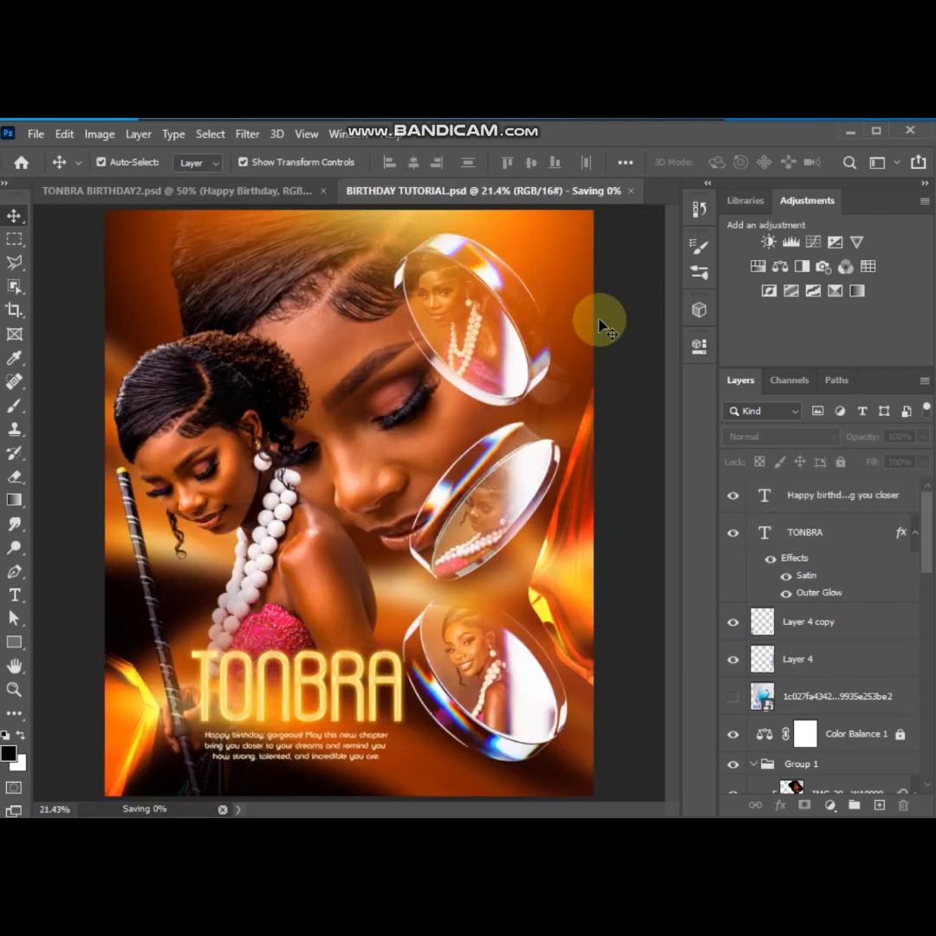